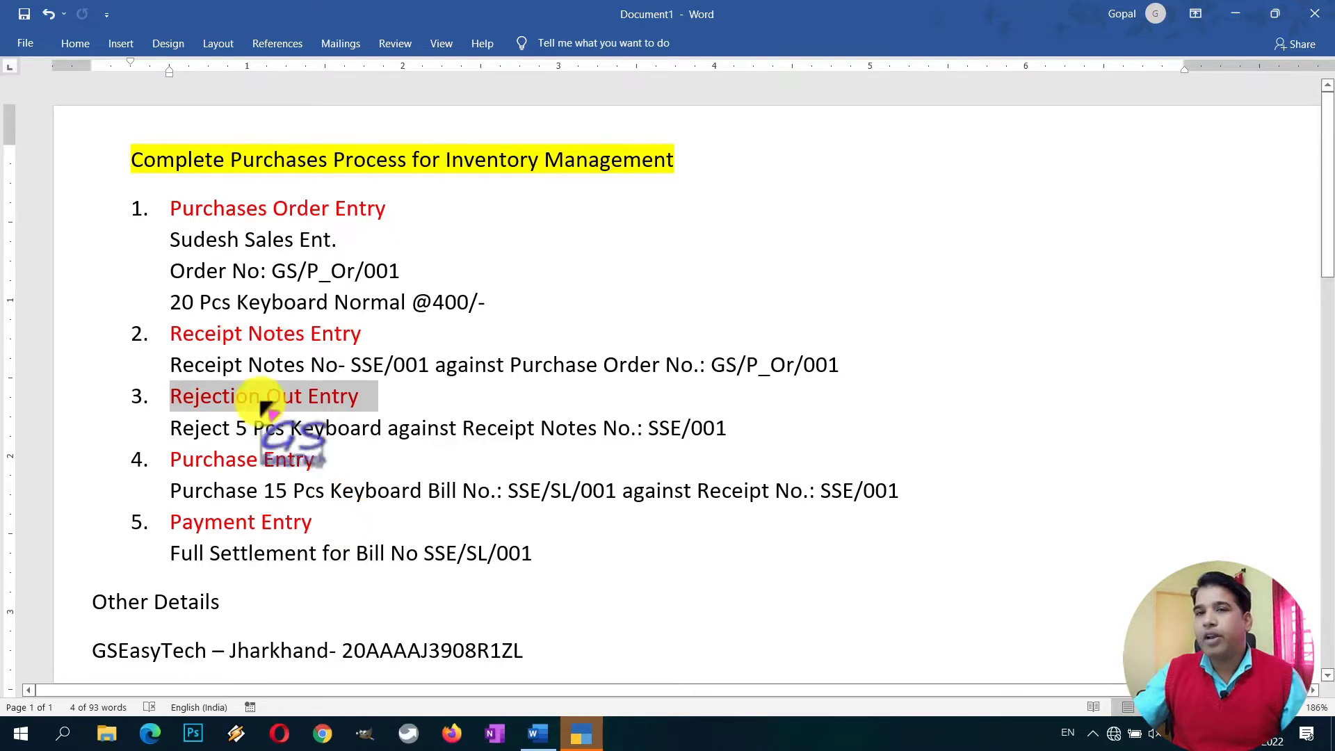
Review the five purchase entries and the company, supplier and Keyboard Normal product details in the document.
left_click_drag(174, 208, 575, 566)
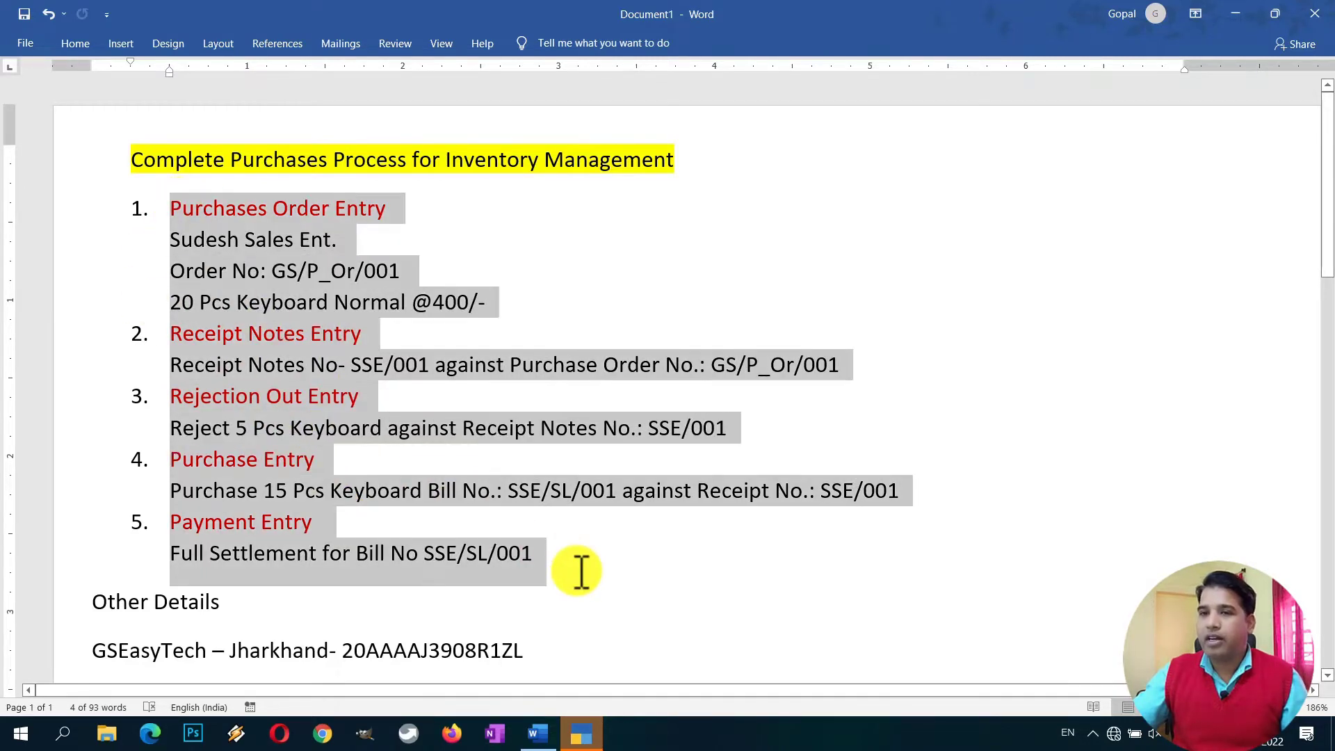
scroll(352, 490, "down", 3)
left_click_drag(212, 393, 97, 411)
left_click(289, 398)
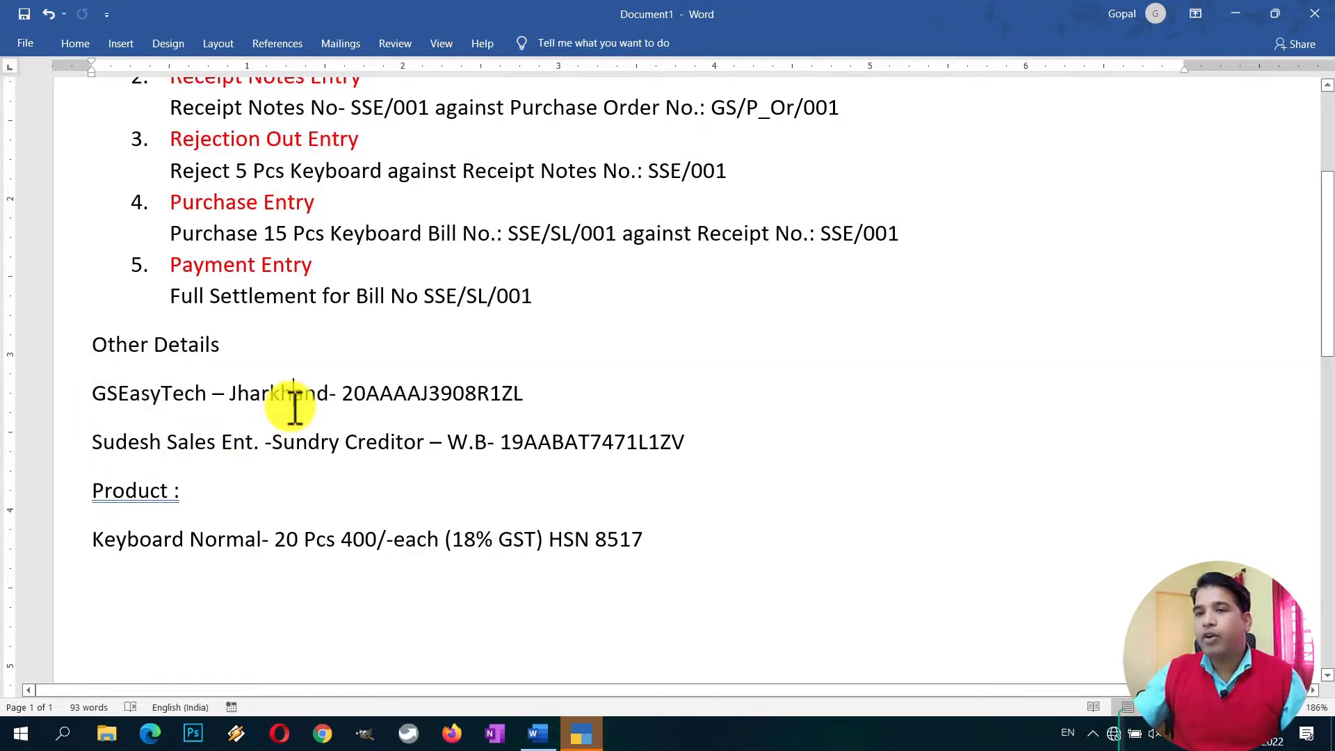
left_click_drag(529, 391, 352, 387)
left_click(207, 490)
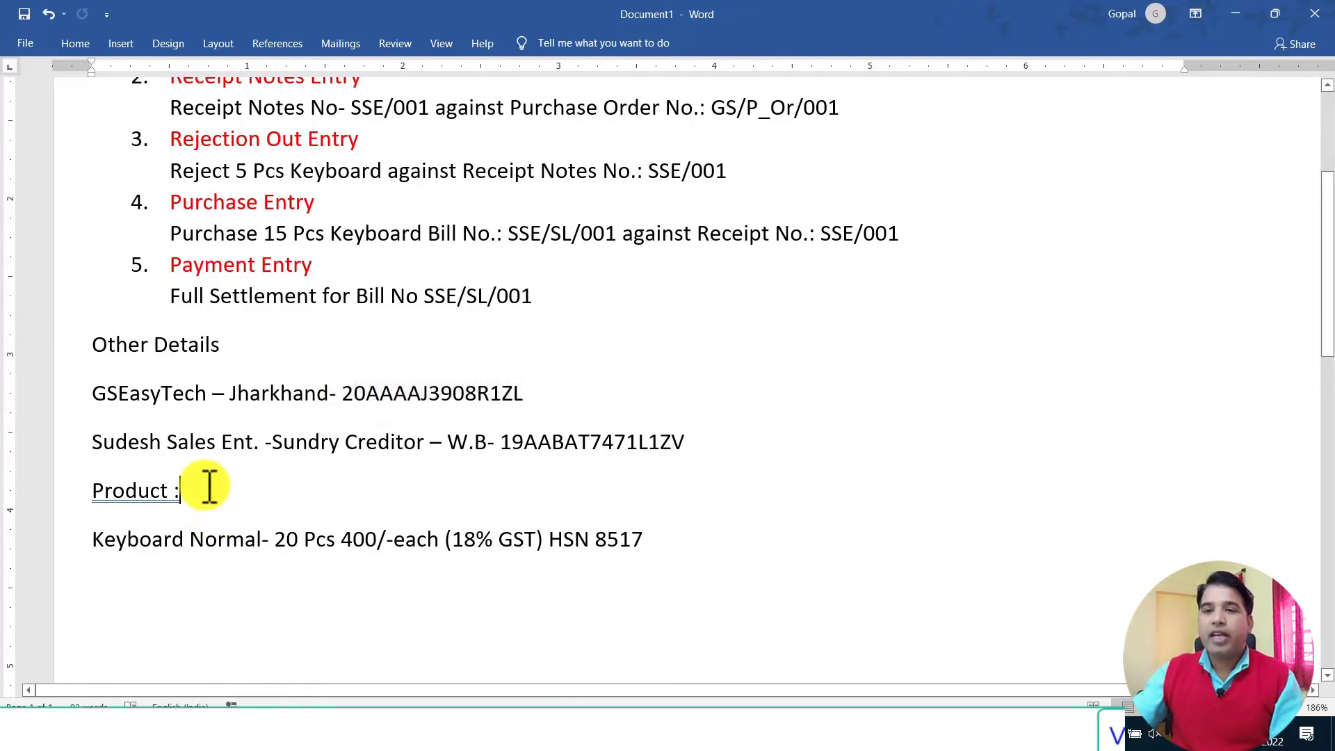
left_click(255, 442)
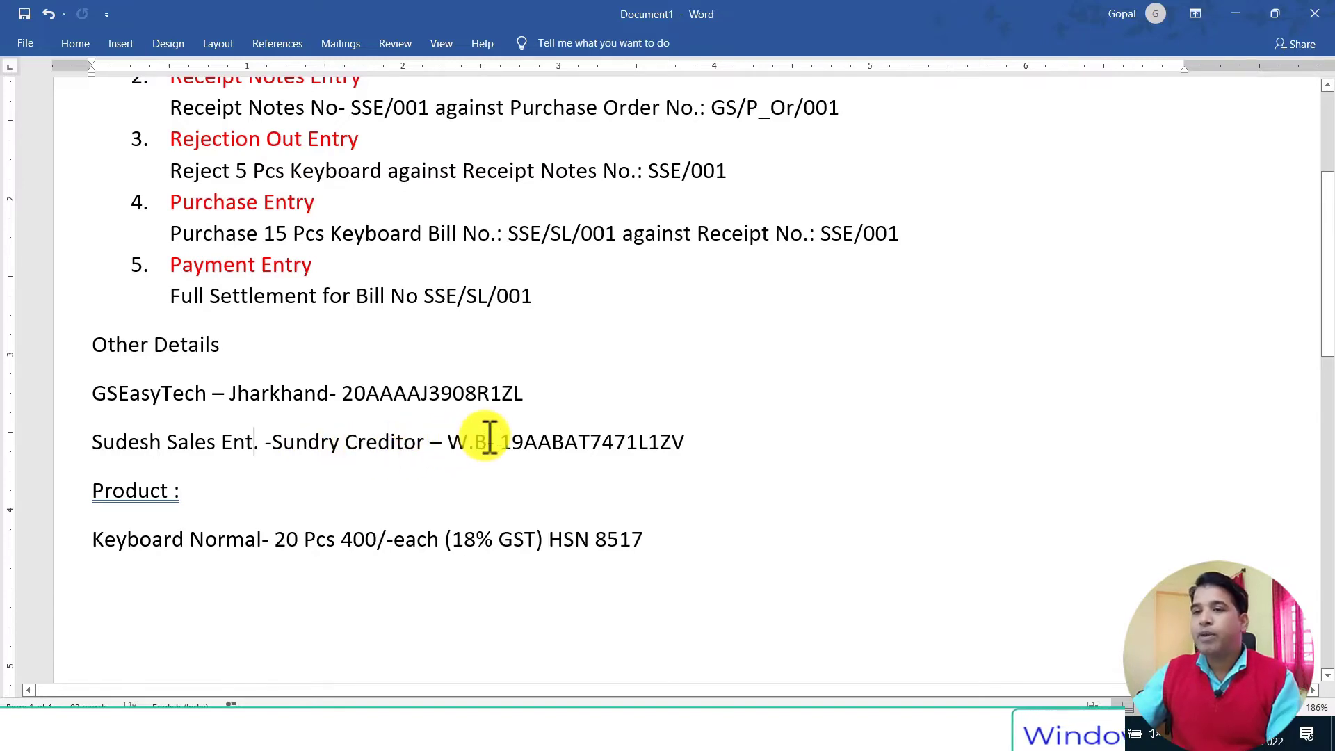
left_click_drag(490, 442, 448, 442)
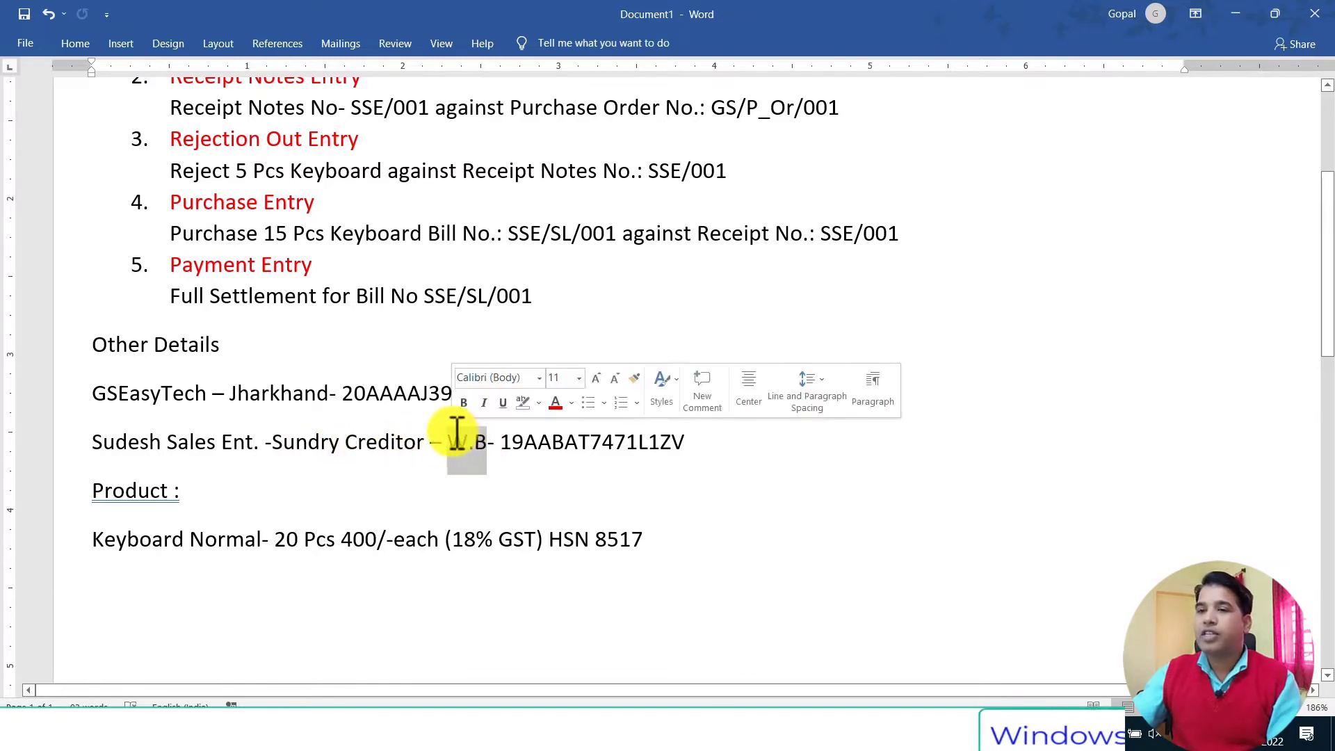
left_click(628, 443)
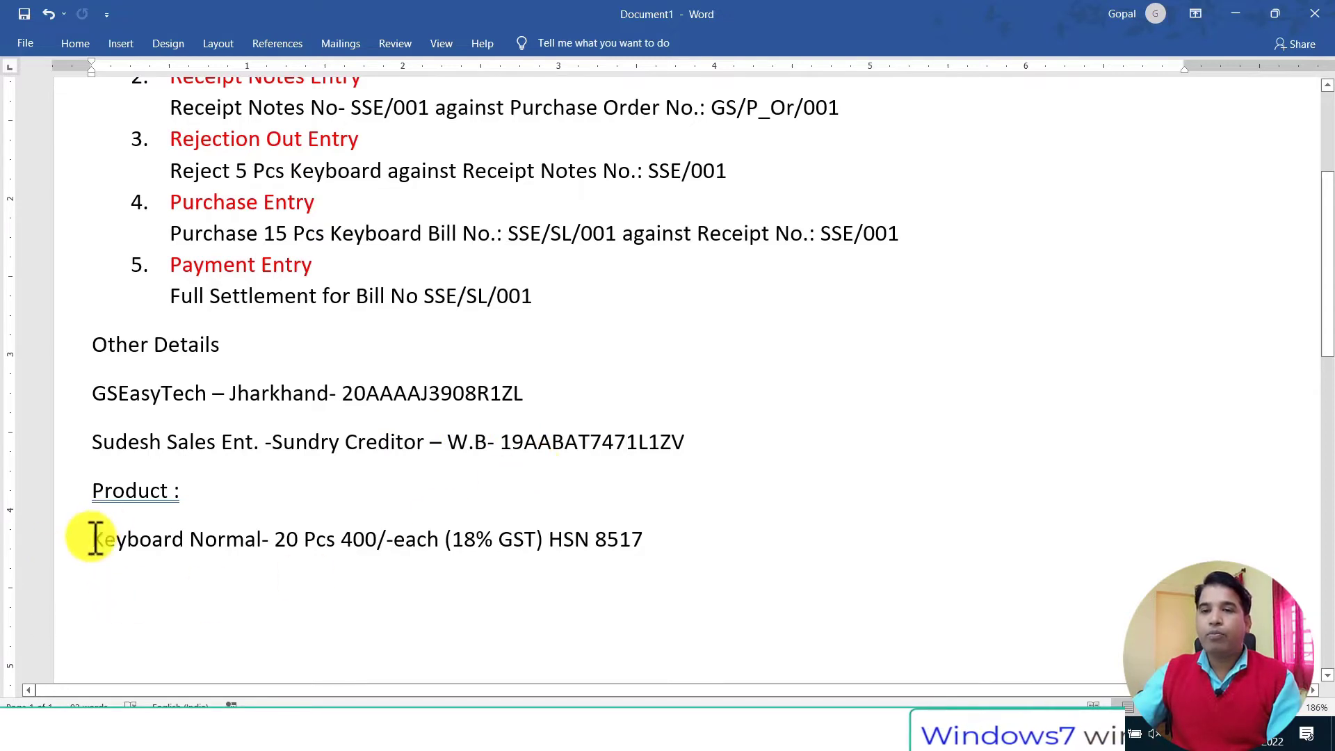
left_click_drag(95, 539, 271, 546)
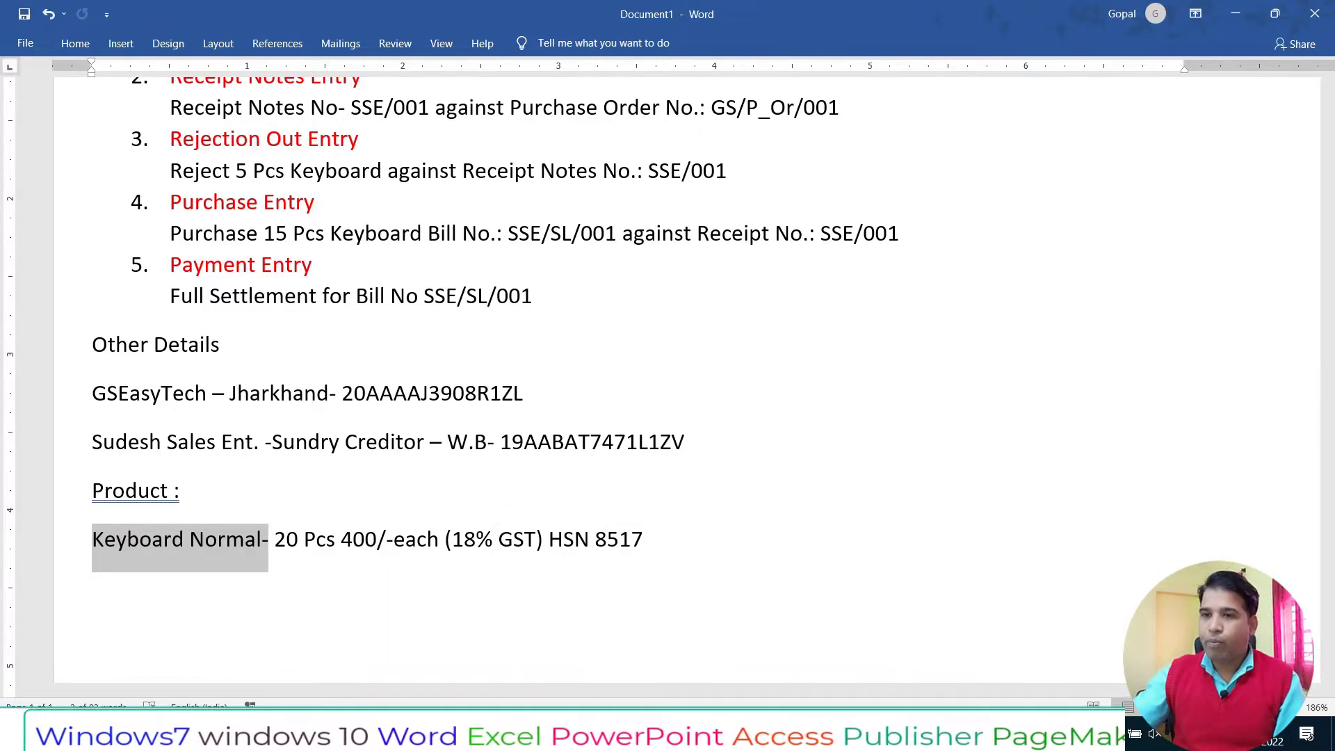
Switch to TallyPrime, continue in Educational Mode and start creating a new company.
left_click(582, 734)
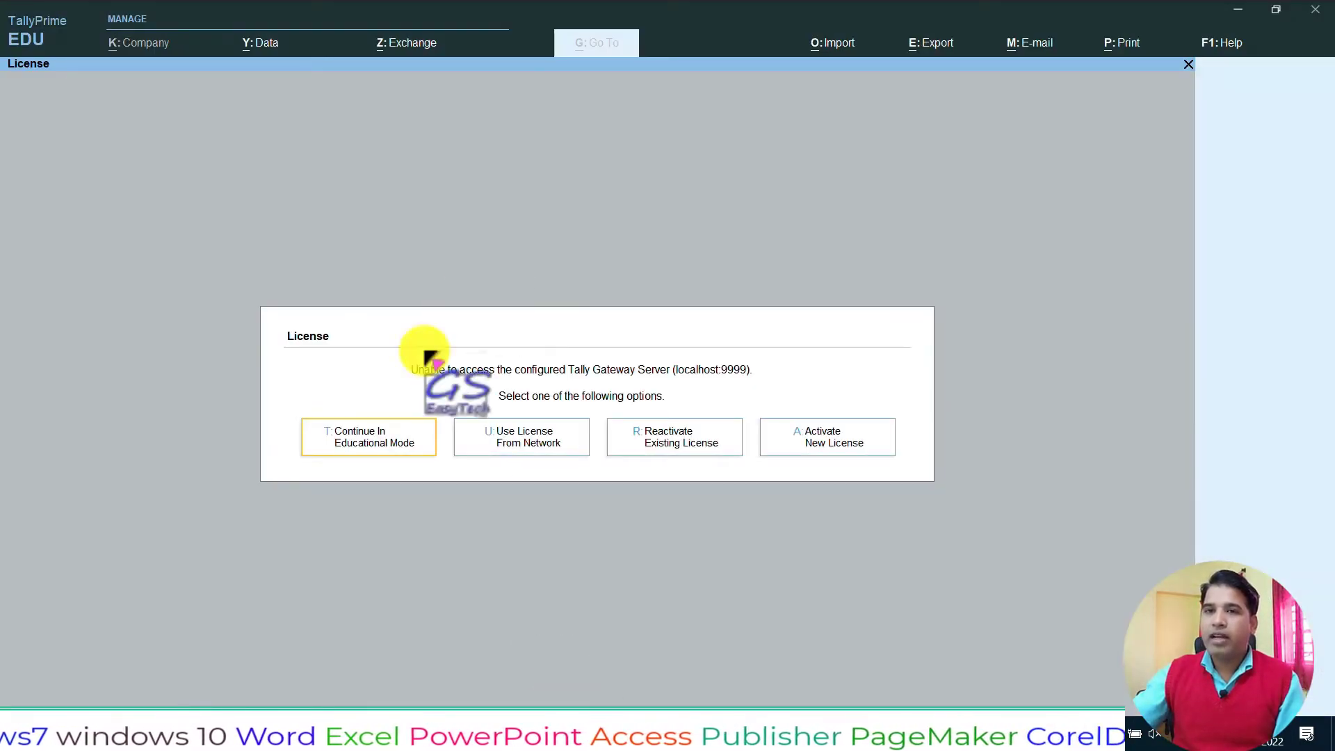
left_click(372, 452)
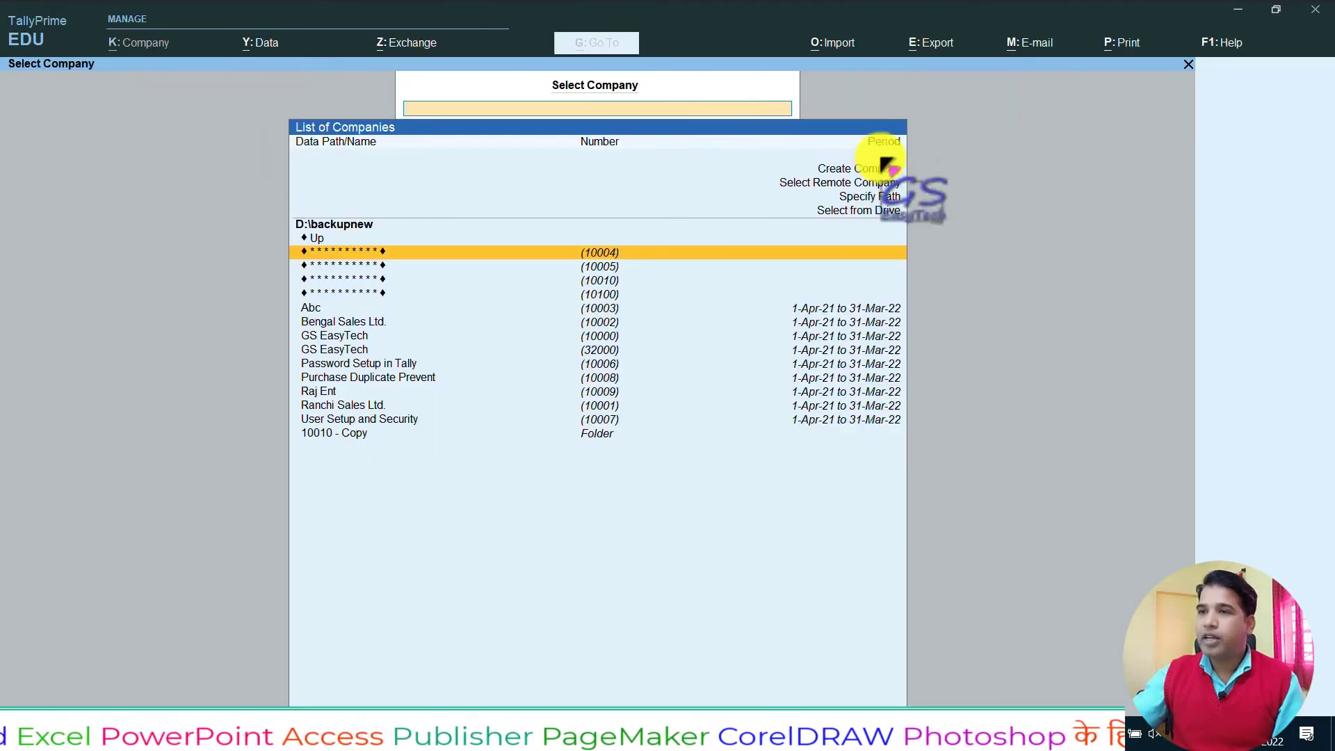
left_click(878, 172)
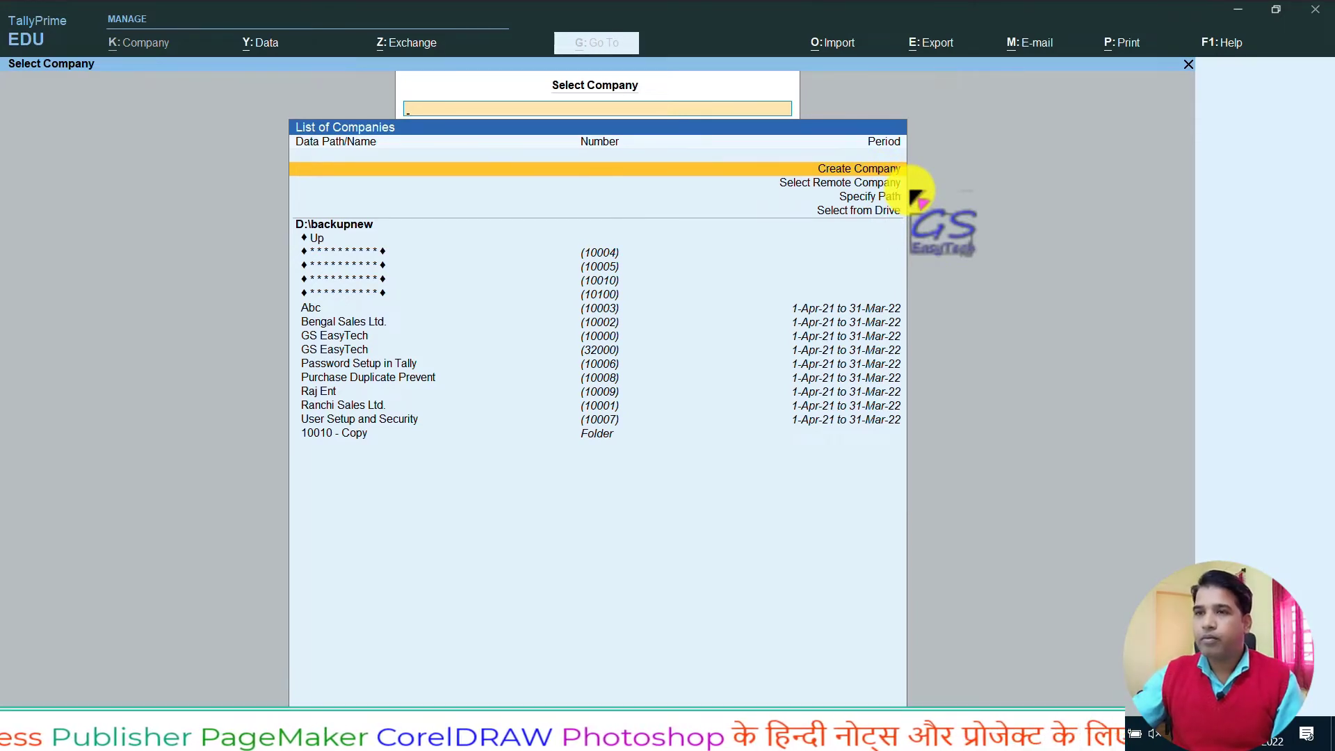
key("Return")
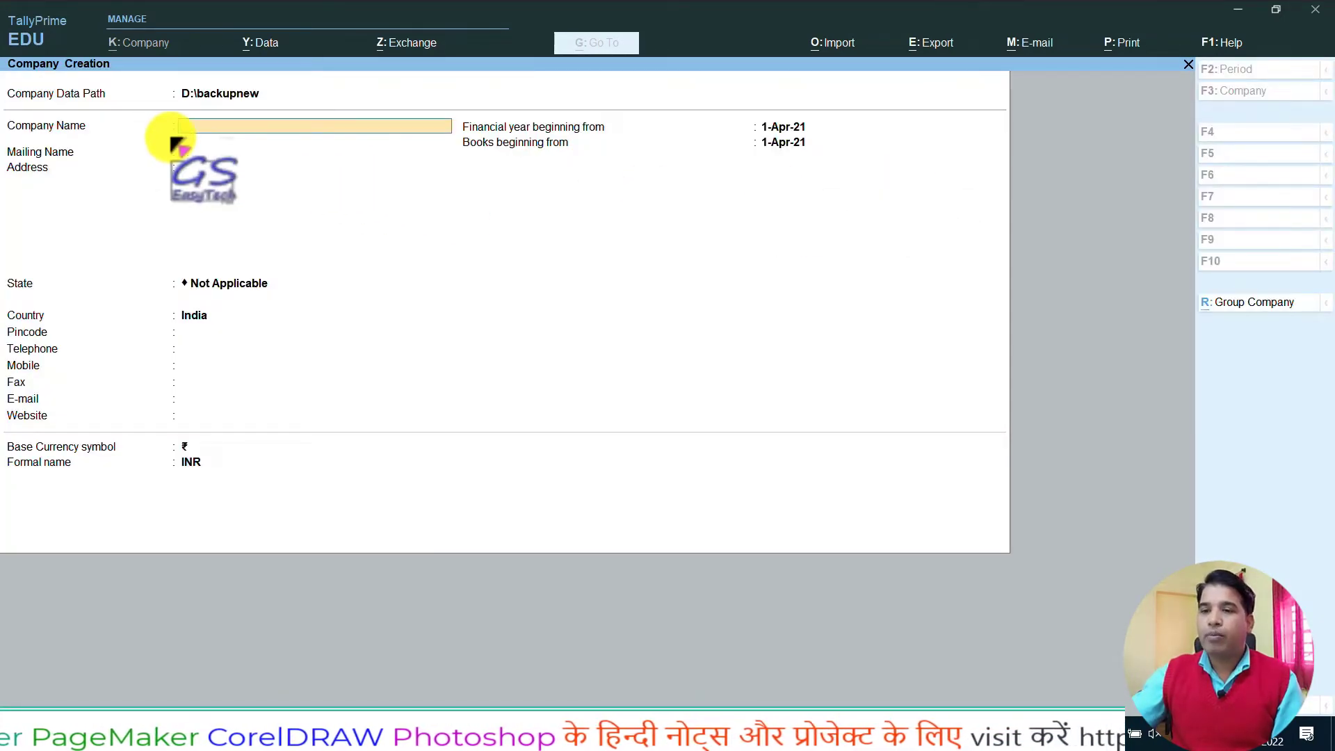
Copy Sudesh Sales Ent. from the Word document into TallyPrime as the company name and keep it as the mailing name.
key("alt+Tab")
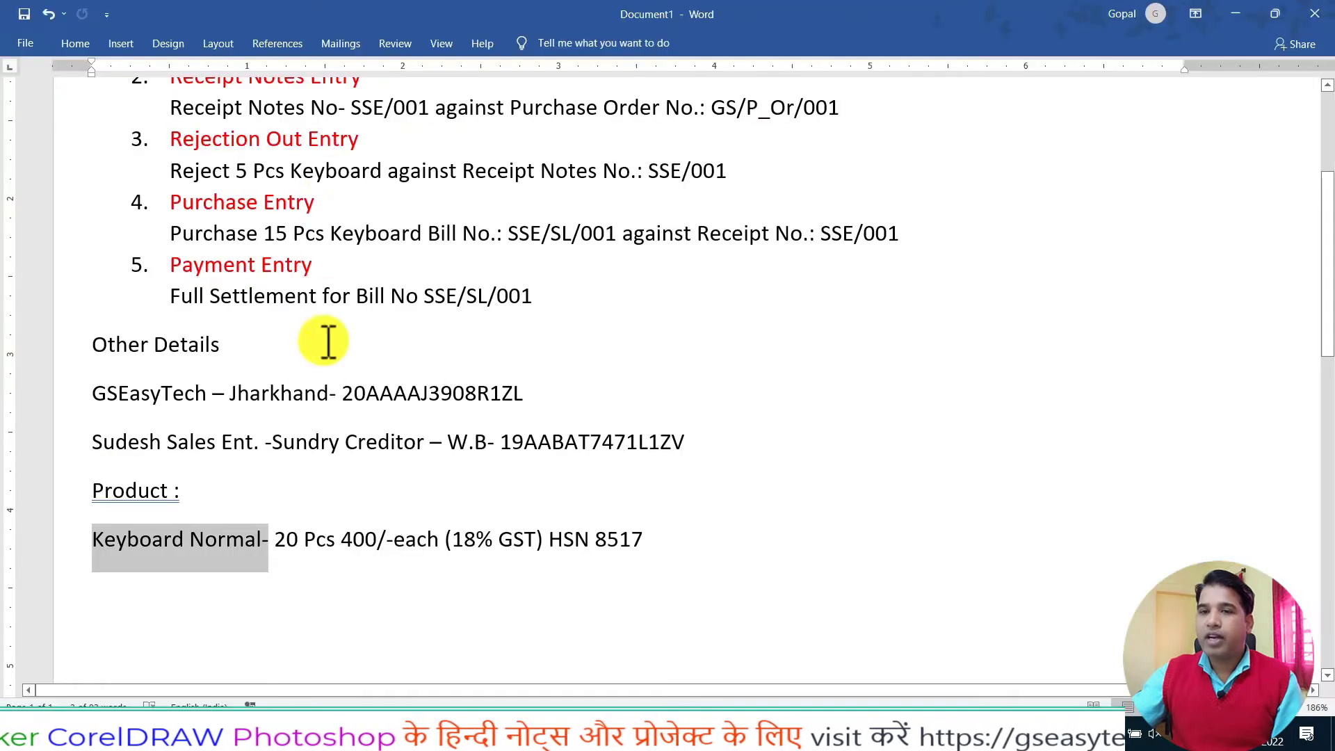
left_click_drag(265, 445, 89, 445)
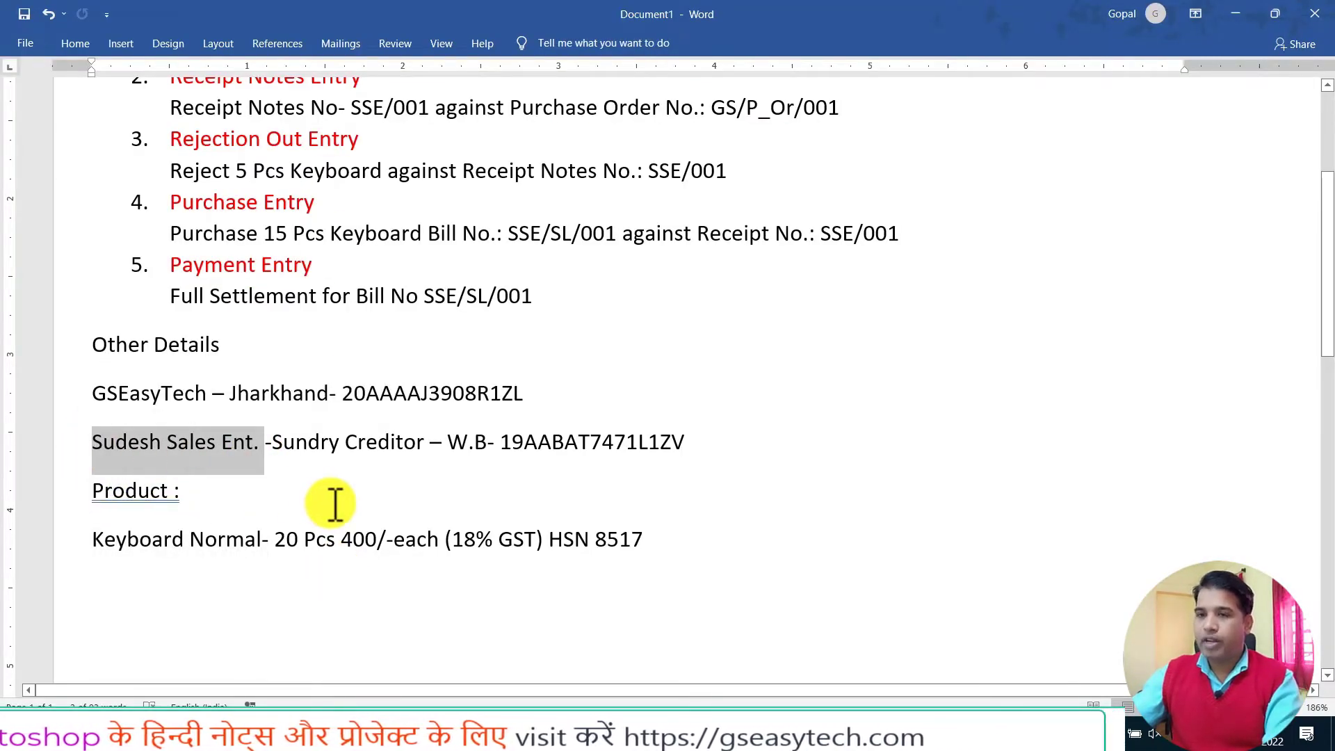
left_click(600, 734)
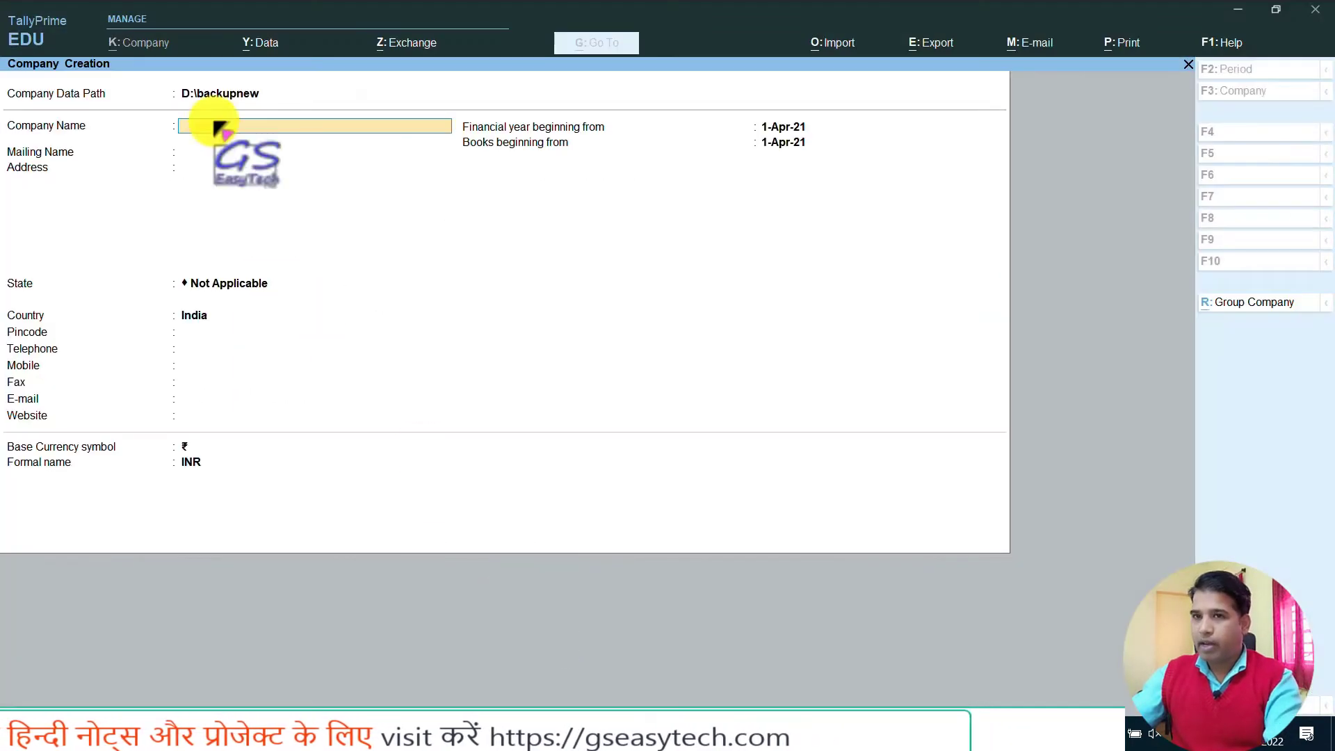
key("ctrl+alt+v")
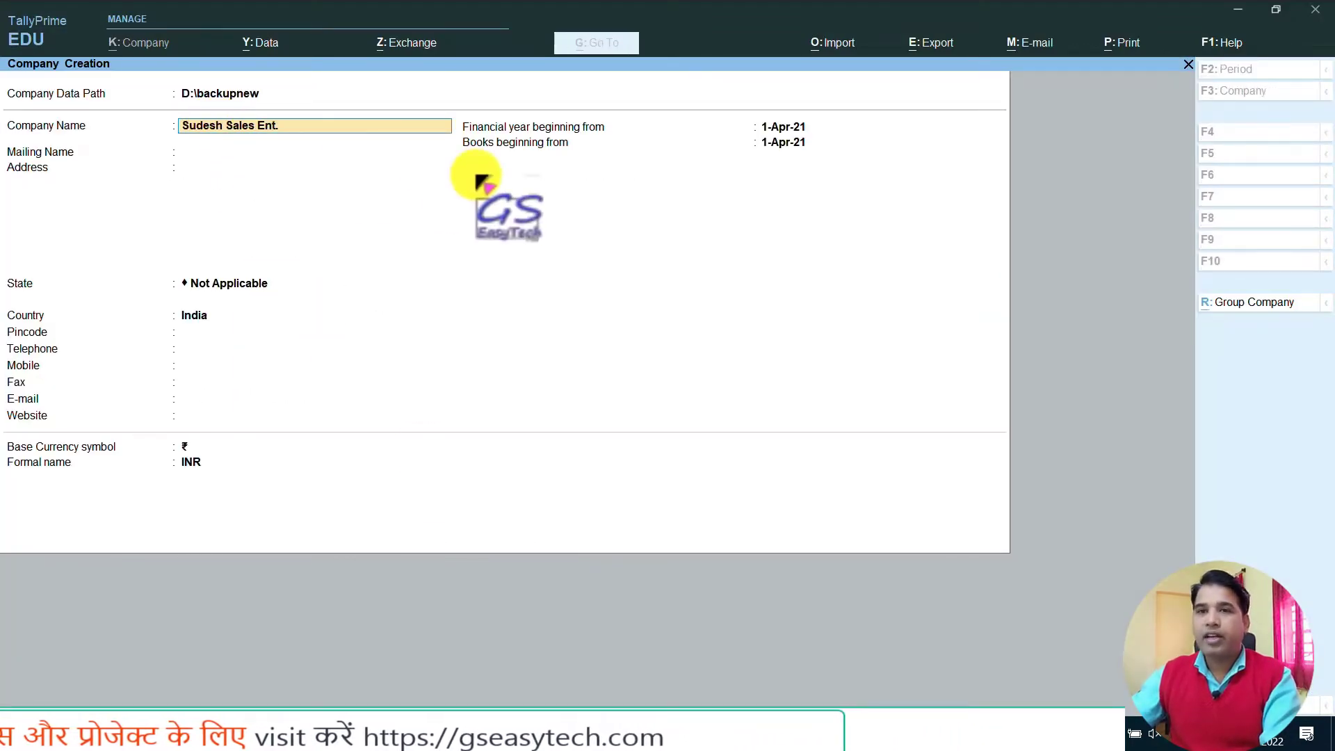
key("Return")
key("Return")
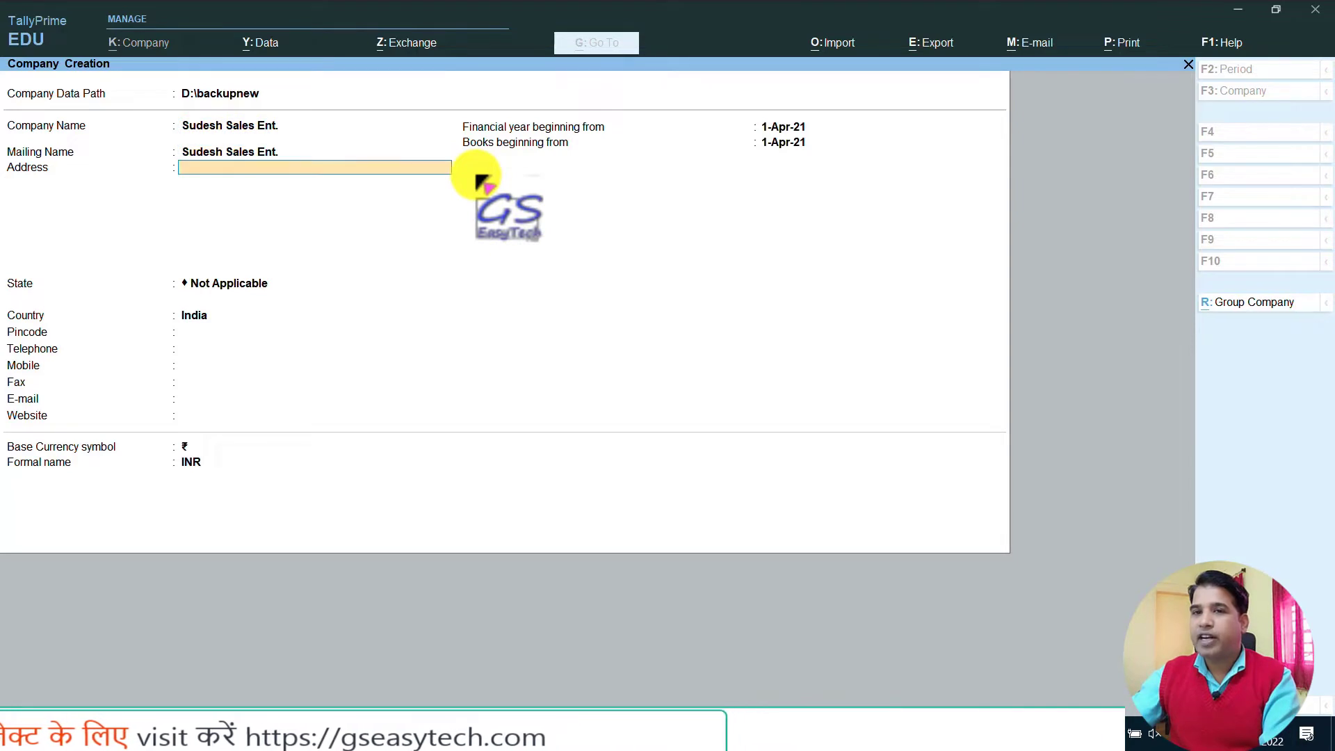
Set the company's state to West Bengal, leaving the address and contact fields blank.
key("Return")
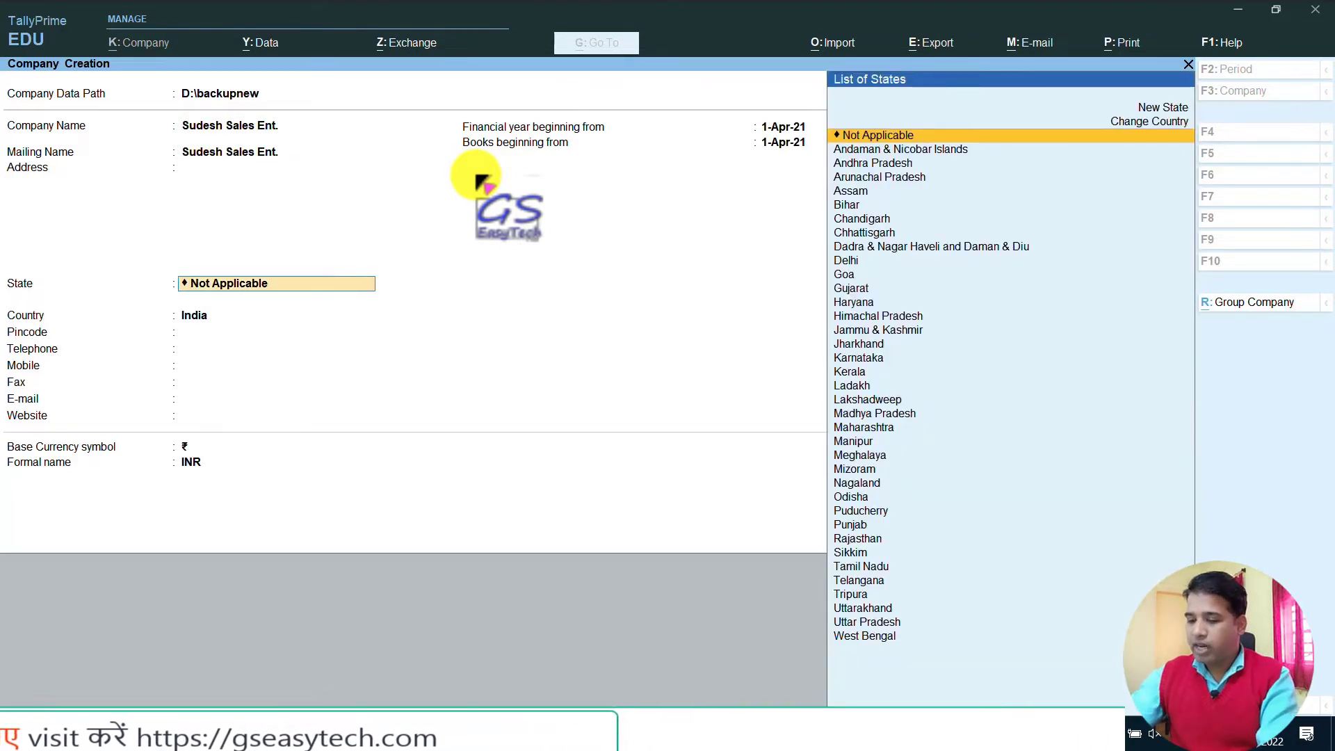
type("Web")
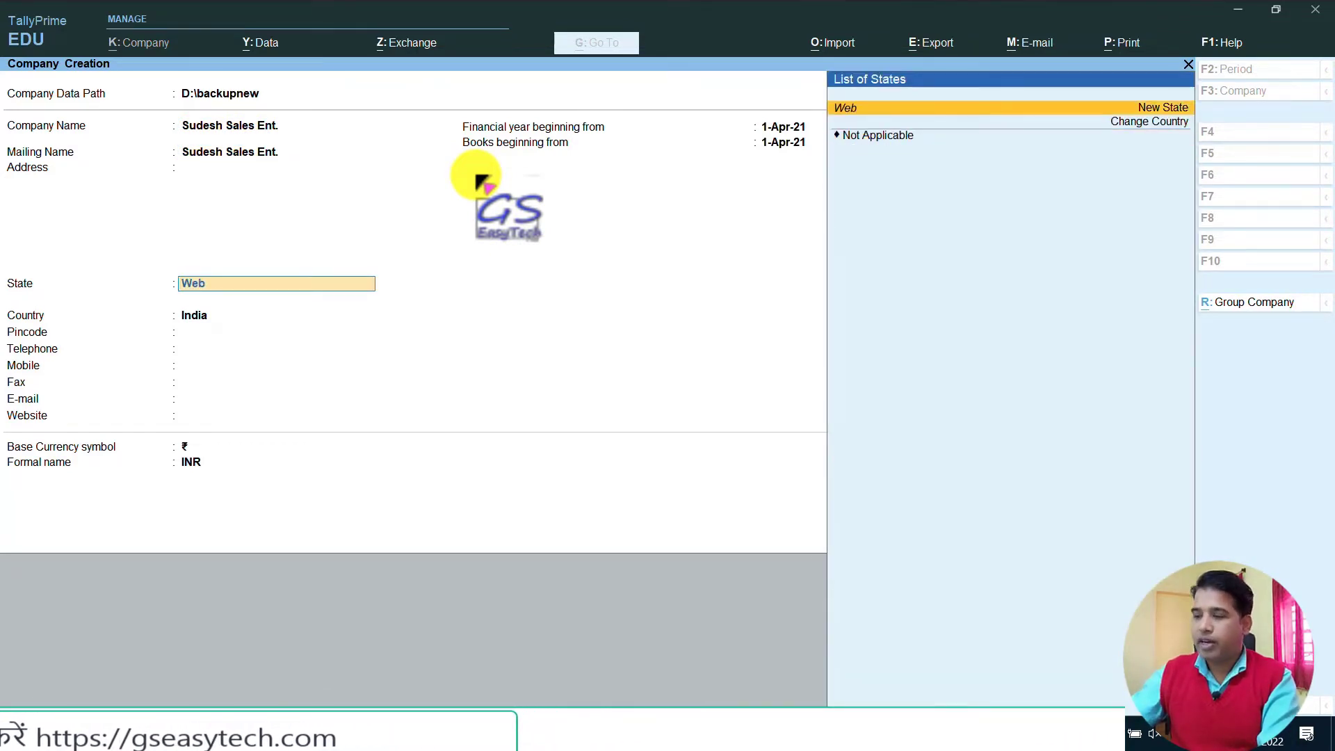
key("BackSpace")
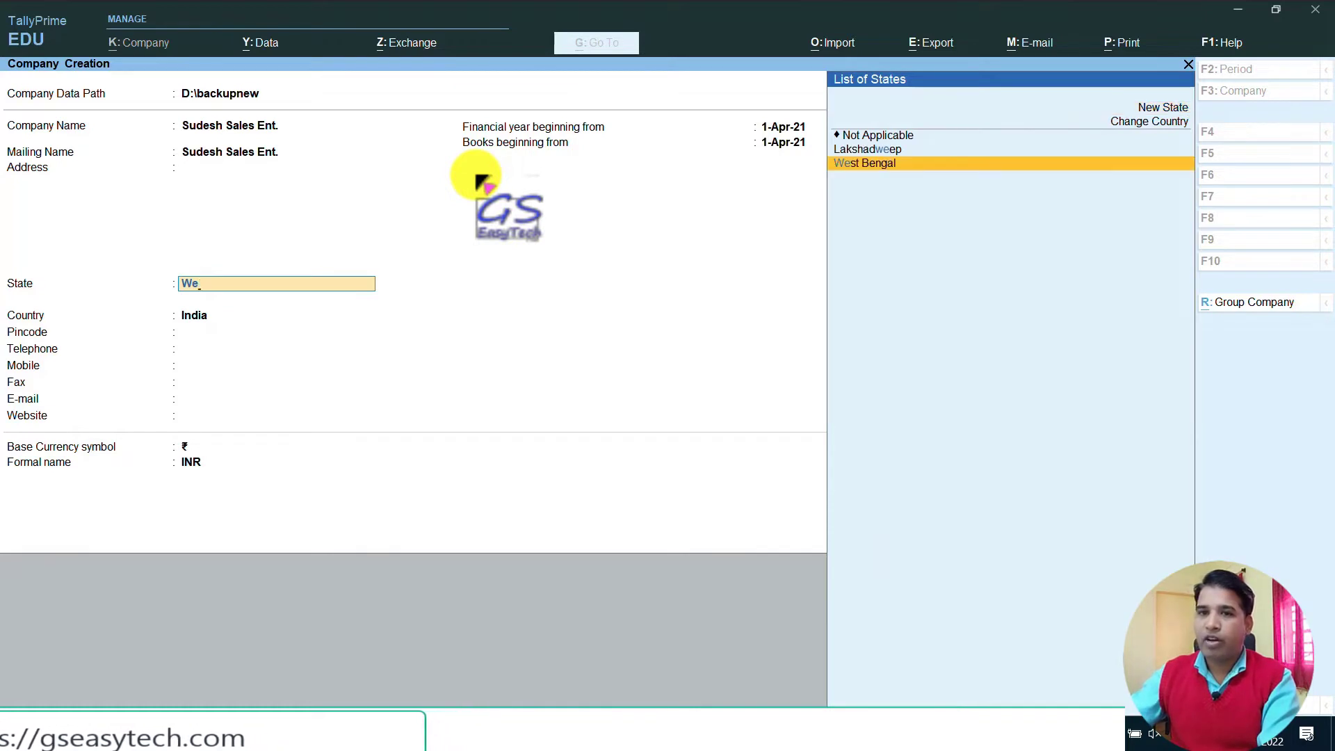
key("Return")
key("Return")
key("Return")
key("Return")
key("Return")
key("Return")
key("Return")
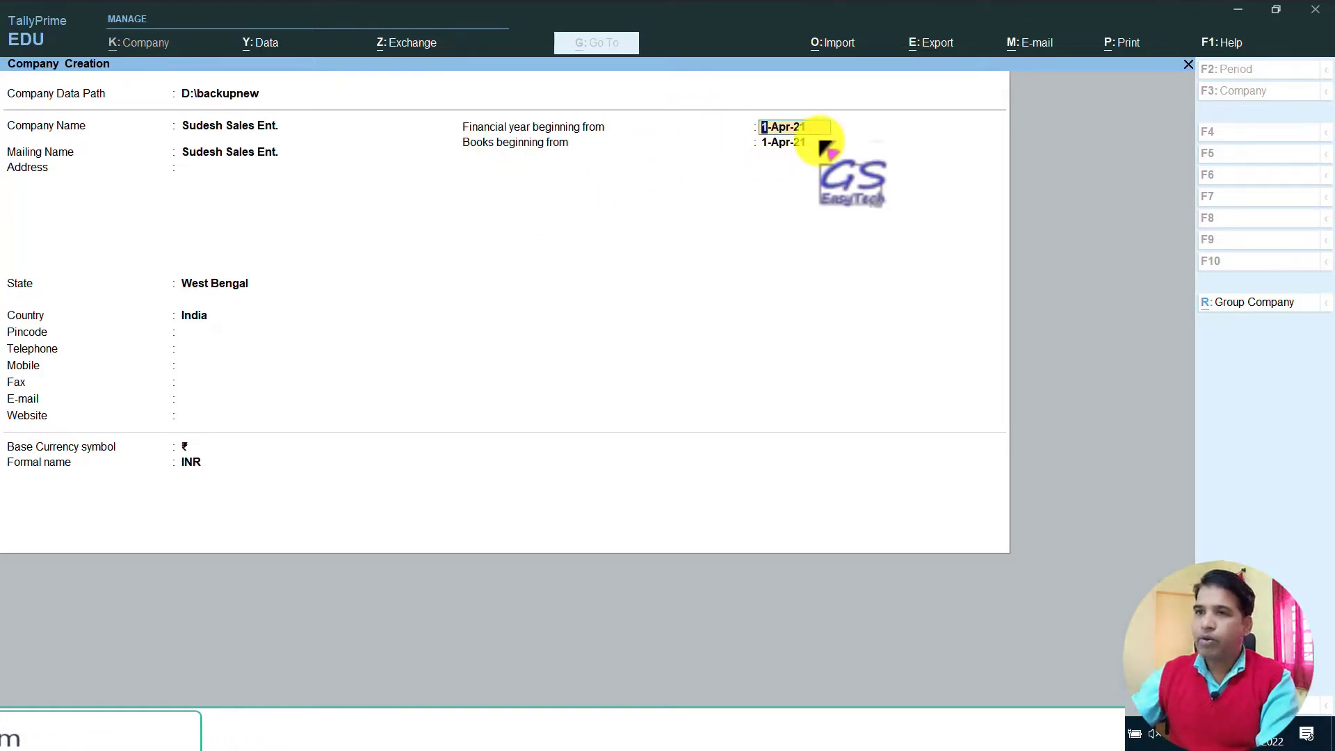
Keep 1-Apr-21 as the financial year and books beginning dates, keep the default currency, and create the company.
key("Return")
key("Return")
key("Return")
key("Return")
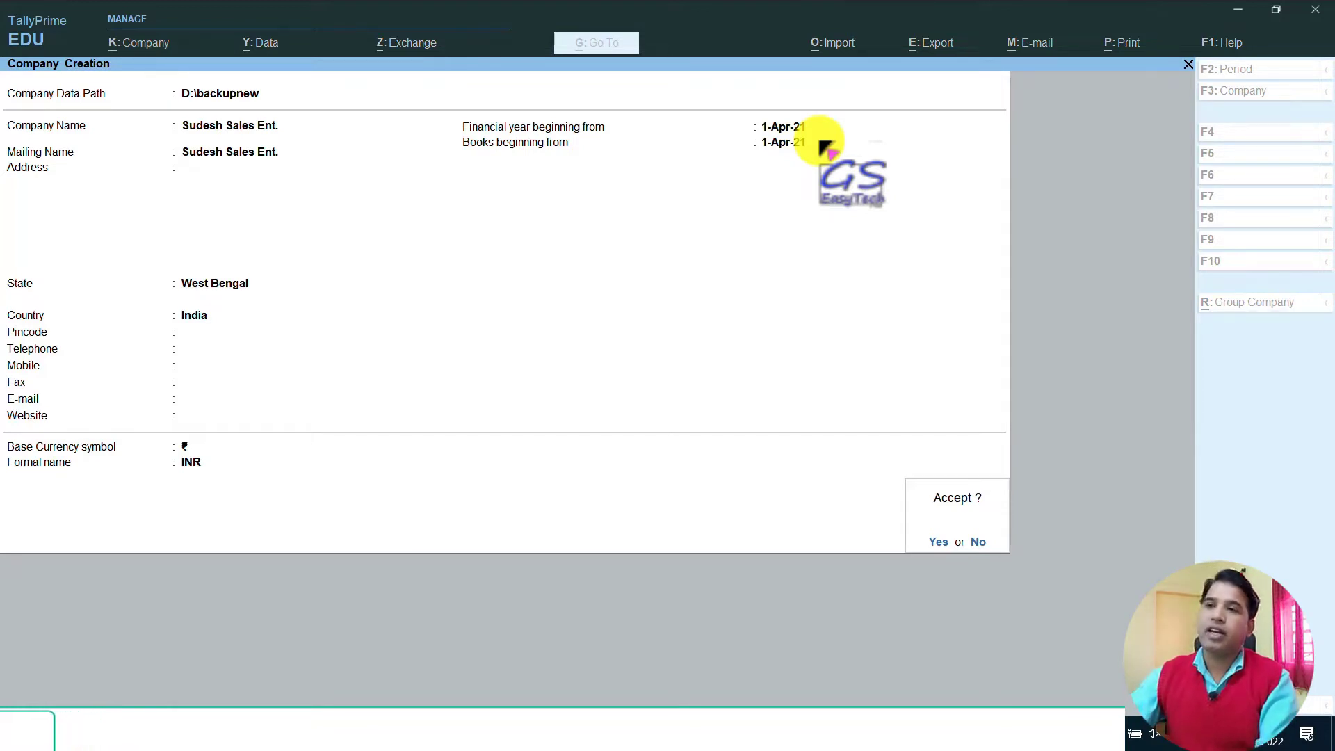
key("Return")
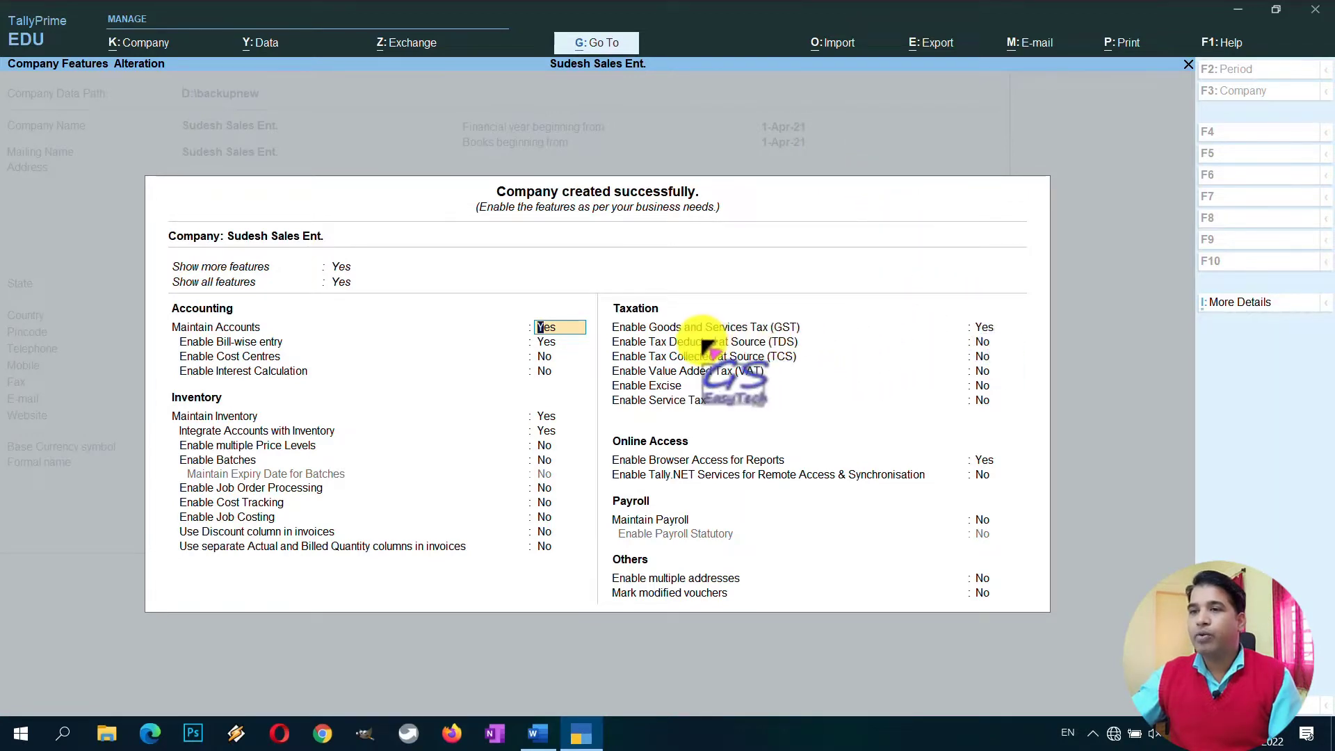
Keep GST enabled, fill in the supplier's GSTIN/UIN copied from the Word document, and save the GST details and company features.
left_click(989, 327)
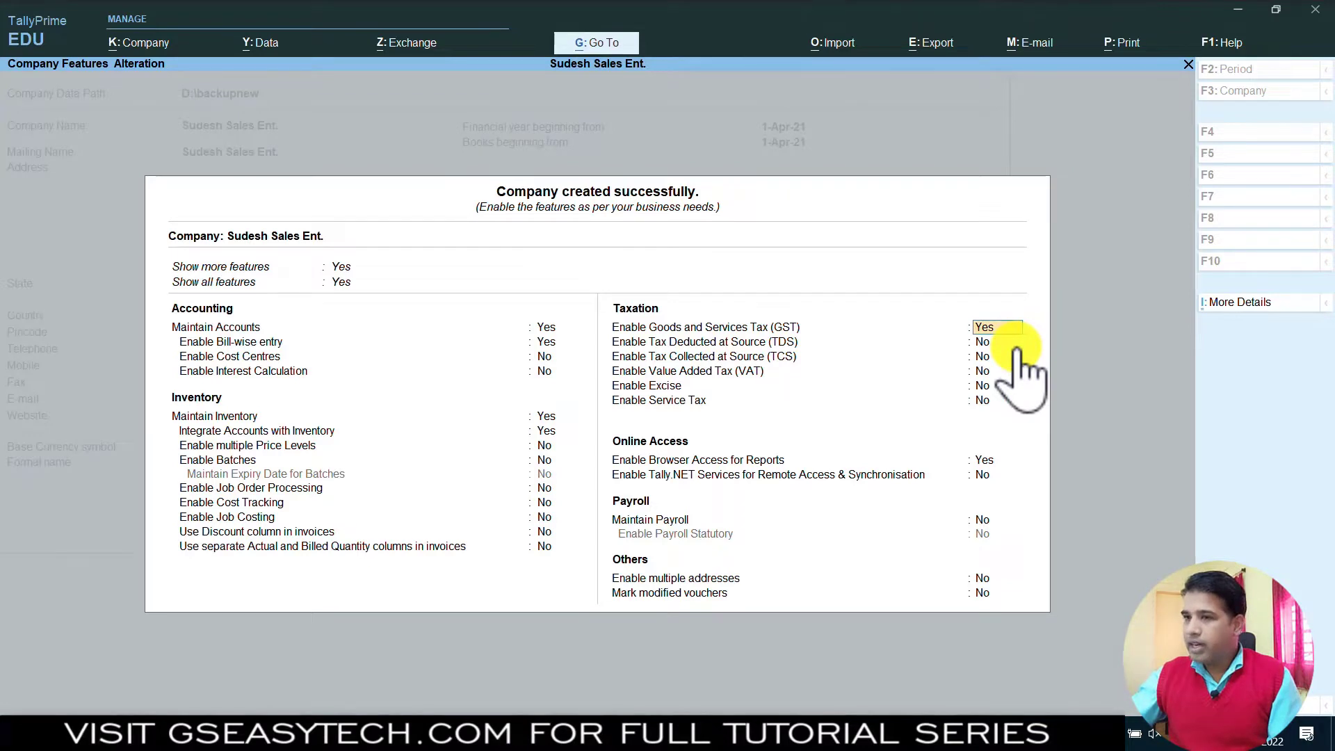
key("Return")
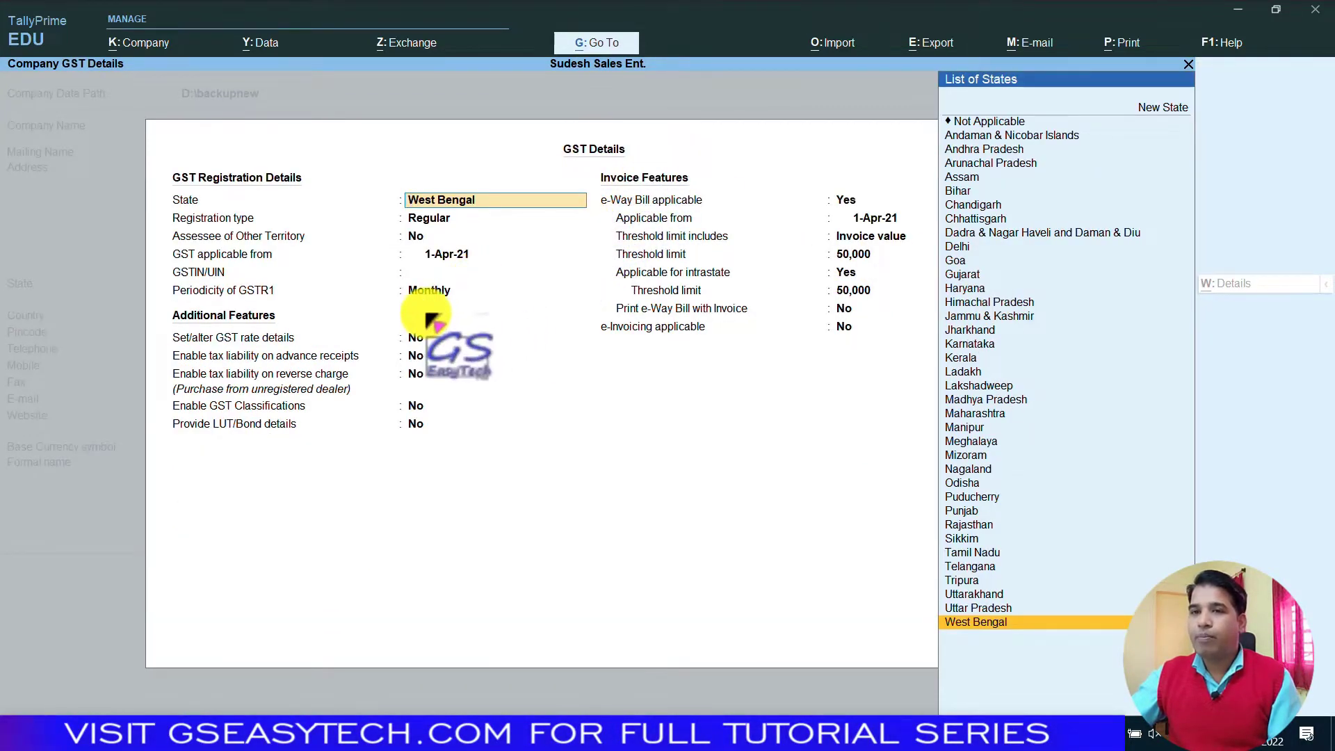
left_click(432, 275)
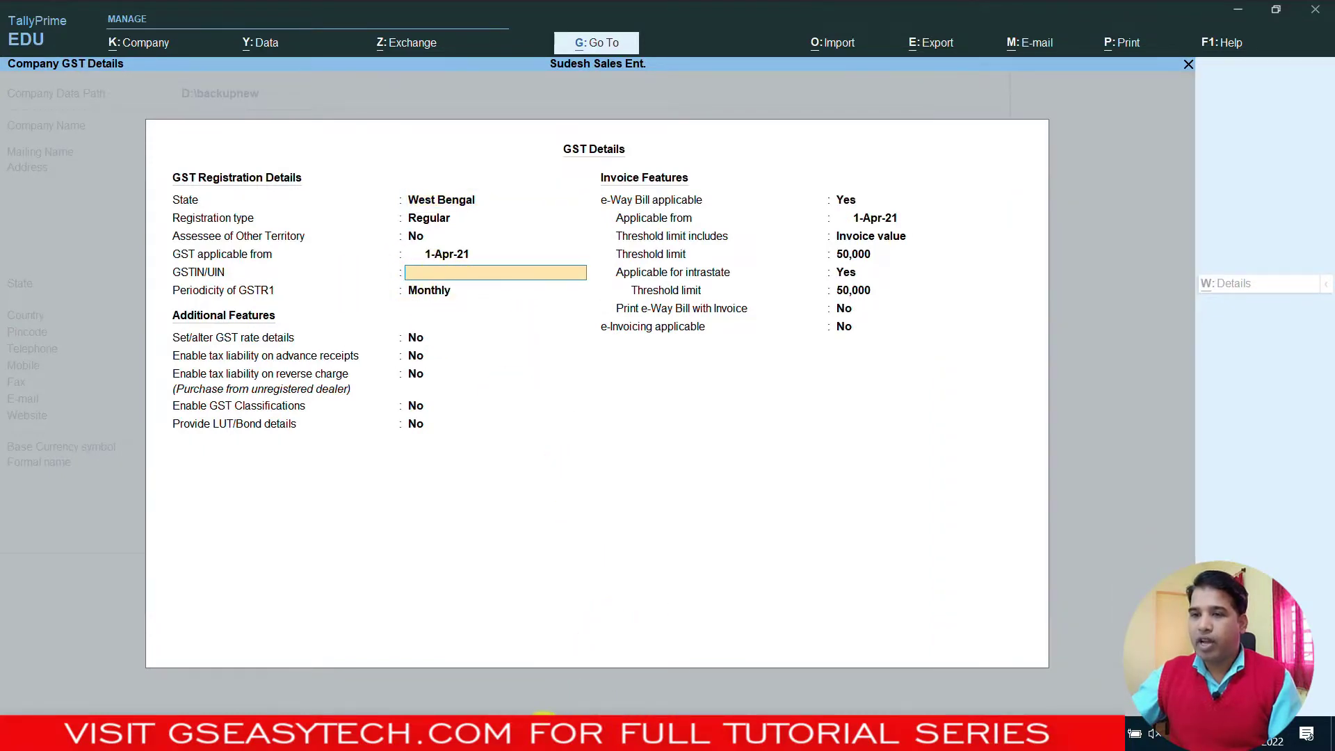
left_click(551, 734)
left_click_drag(501, 443, 689, 442)
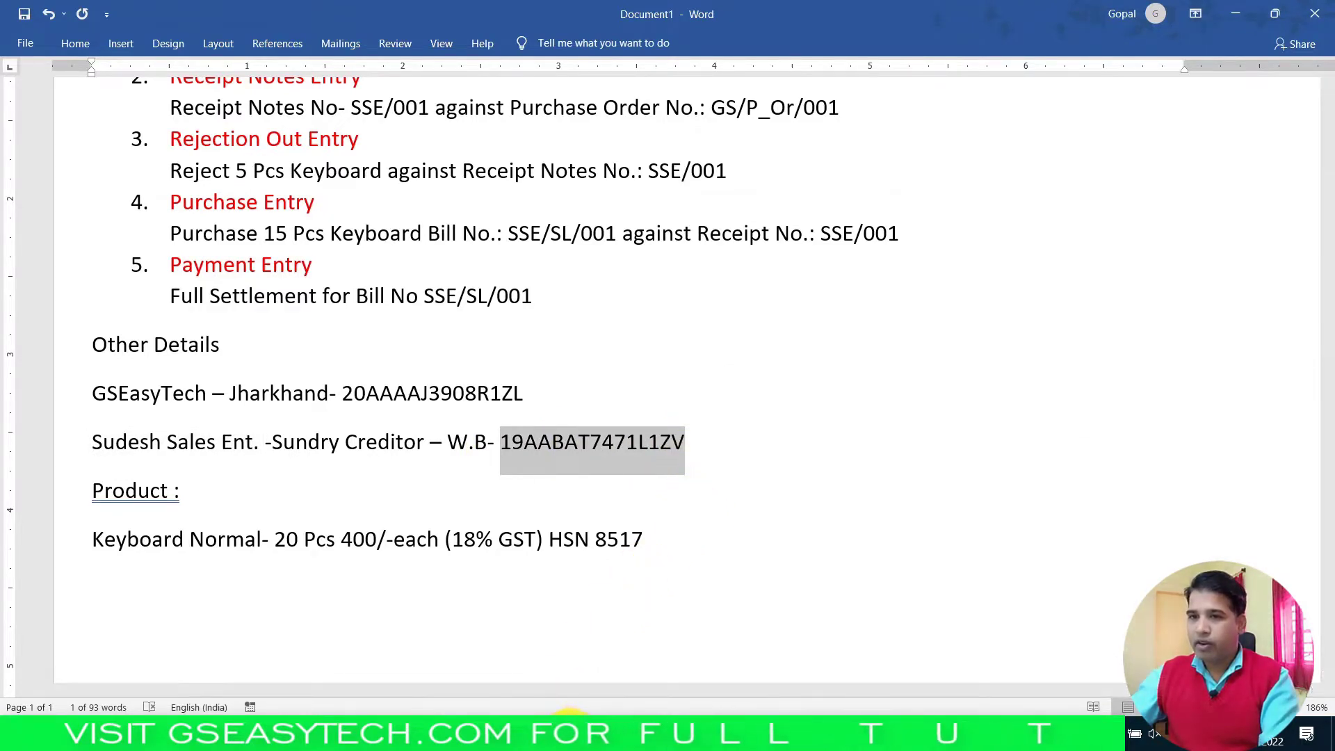
left_click(551, 734)
key("ctrl+alt+v")
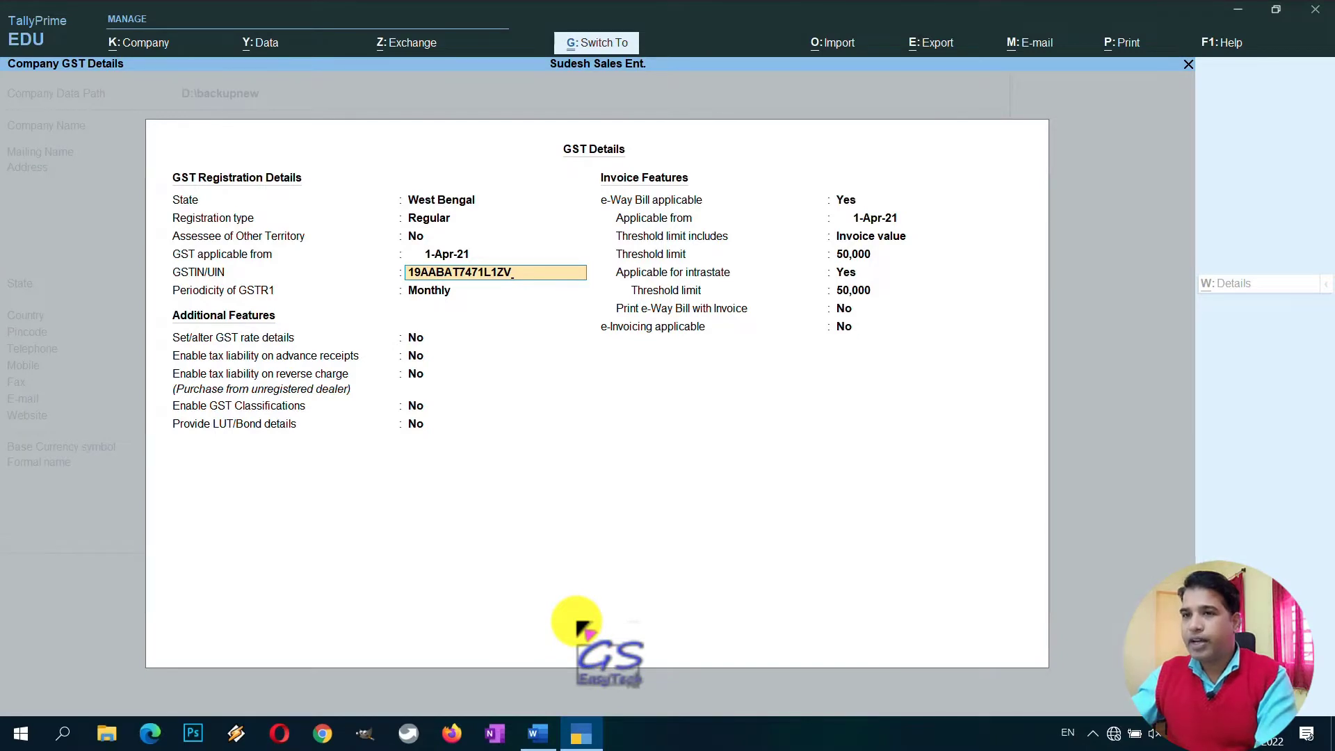
key("ctrl+a")
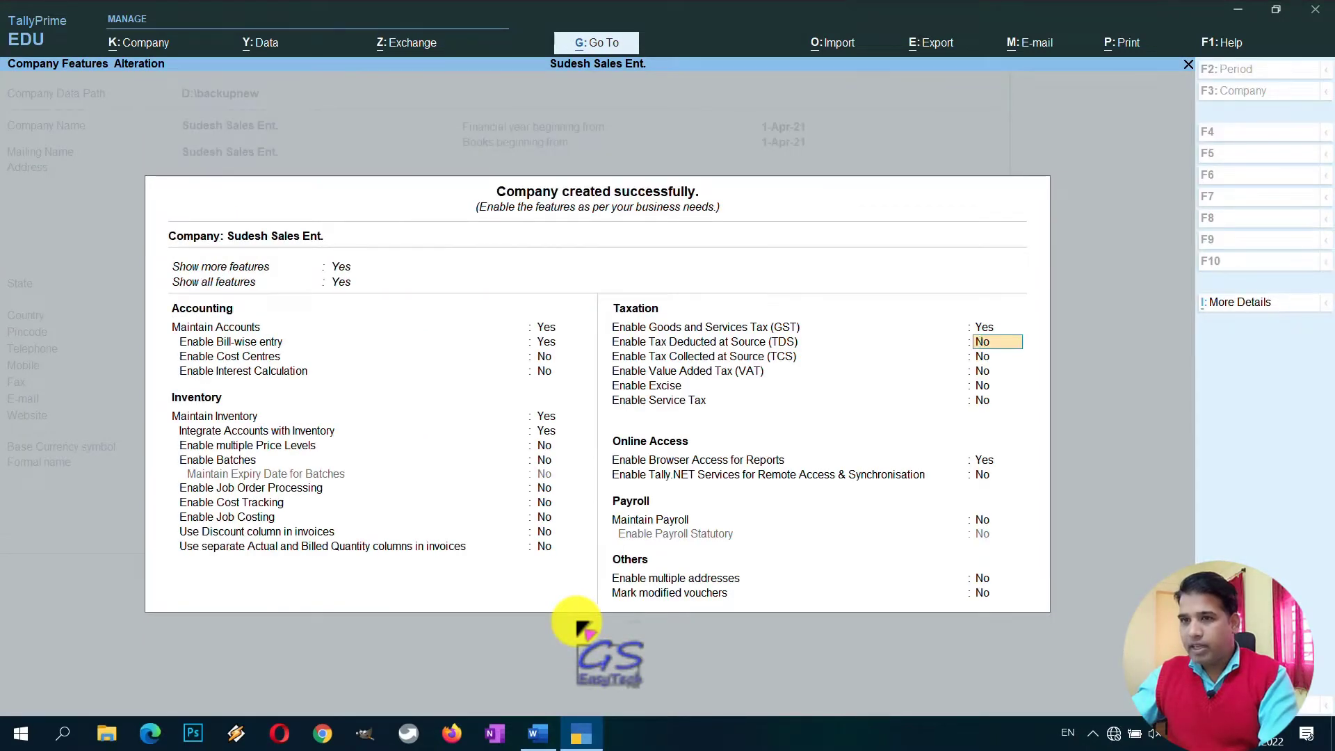
key("ctrl")
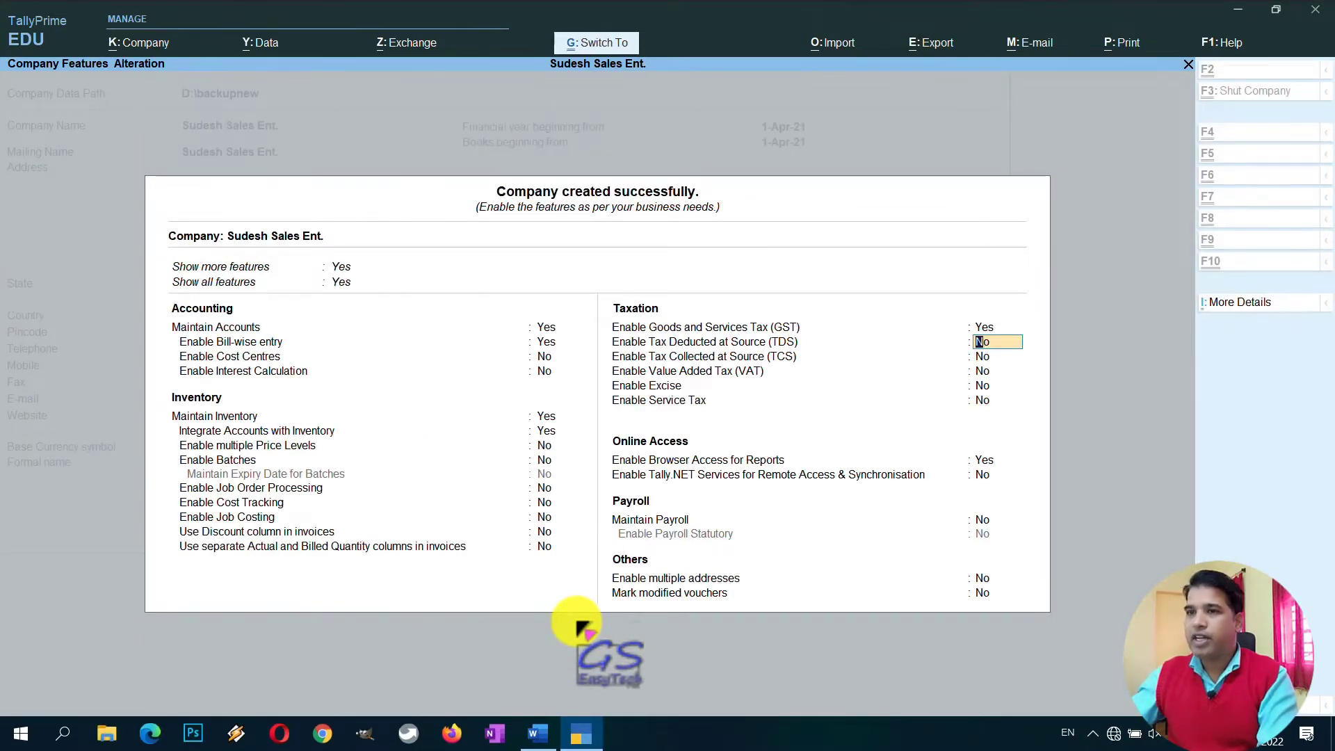
key("ctrl+a")
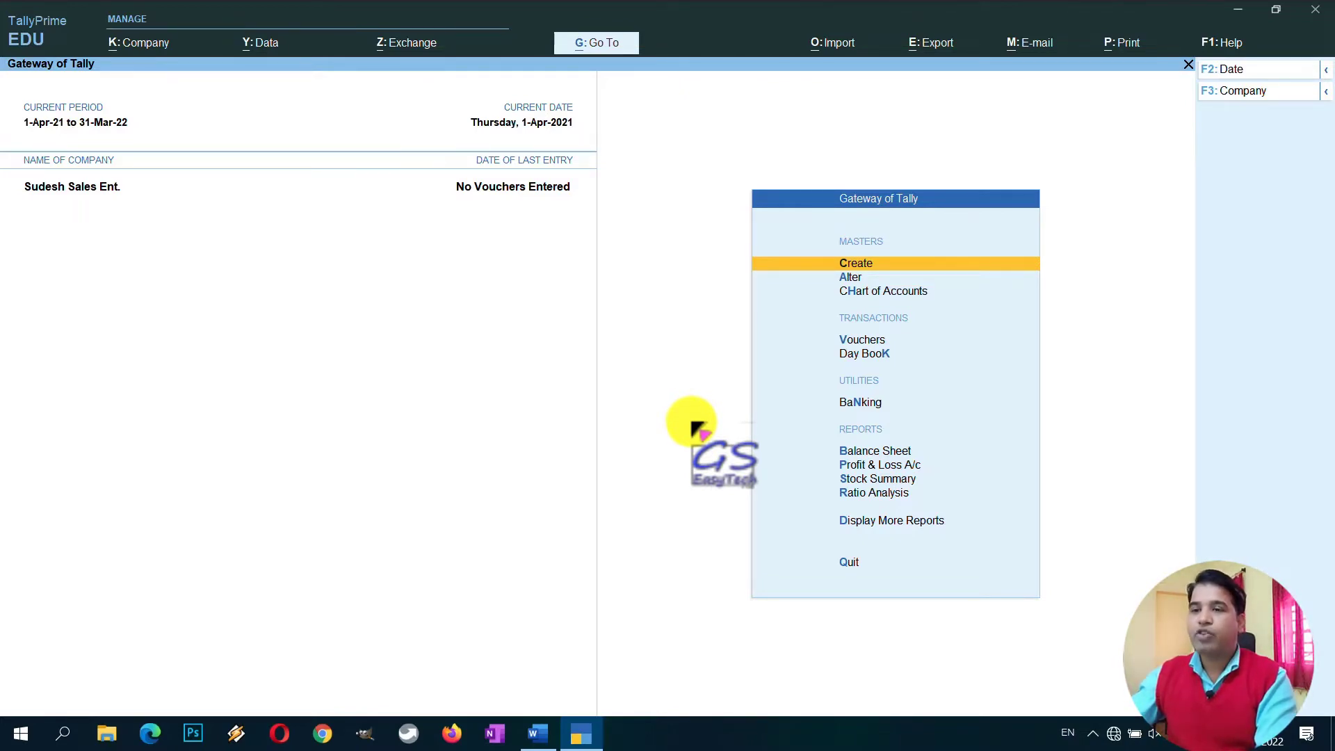
Switch to Word and review the supplier's name and the keyboard product's name, unit and GST rate.
left_click(537, 734)
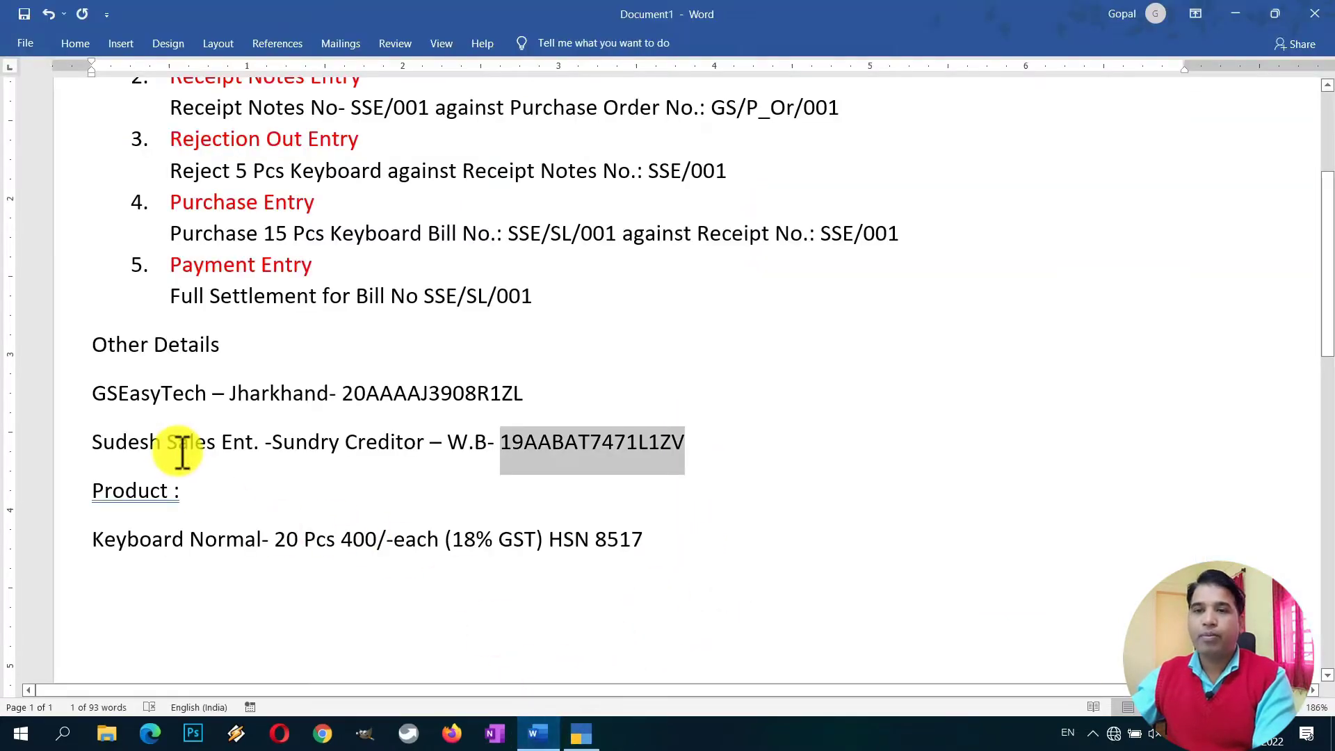
left_click(254, 445)
left_click_drag(215, 445, 90, 444)
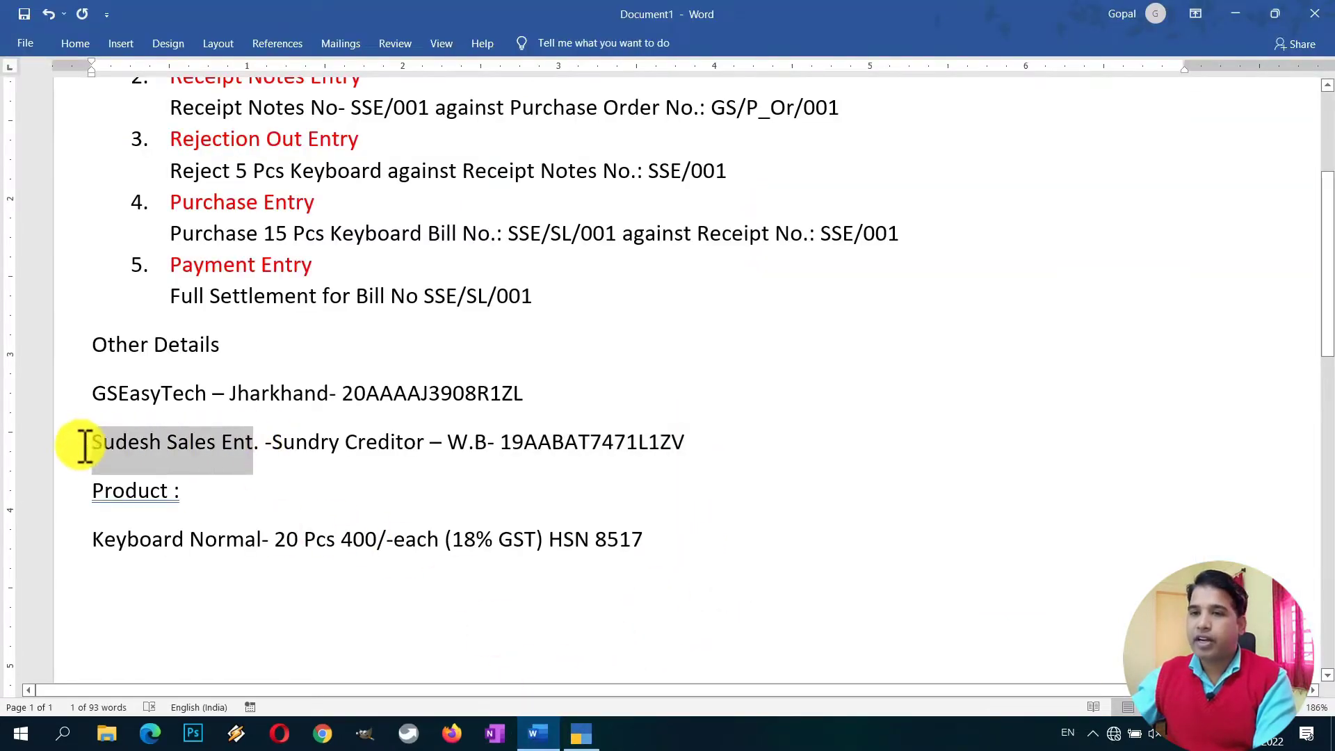
left_click_drag(261, 540, 140, 545)
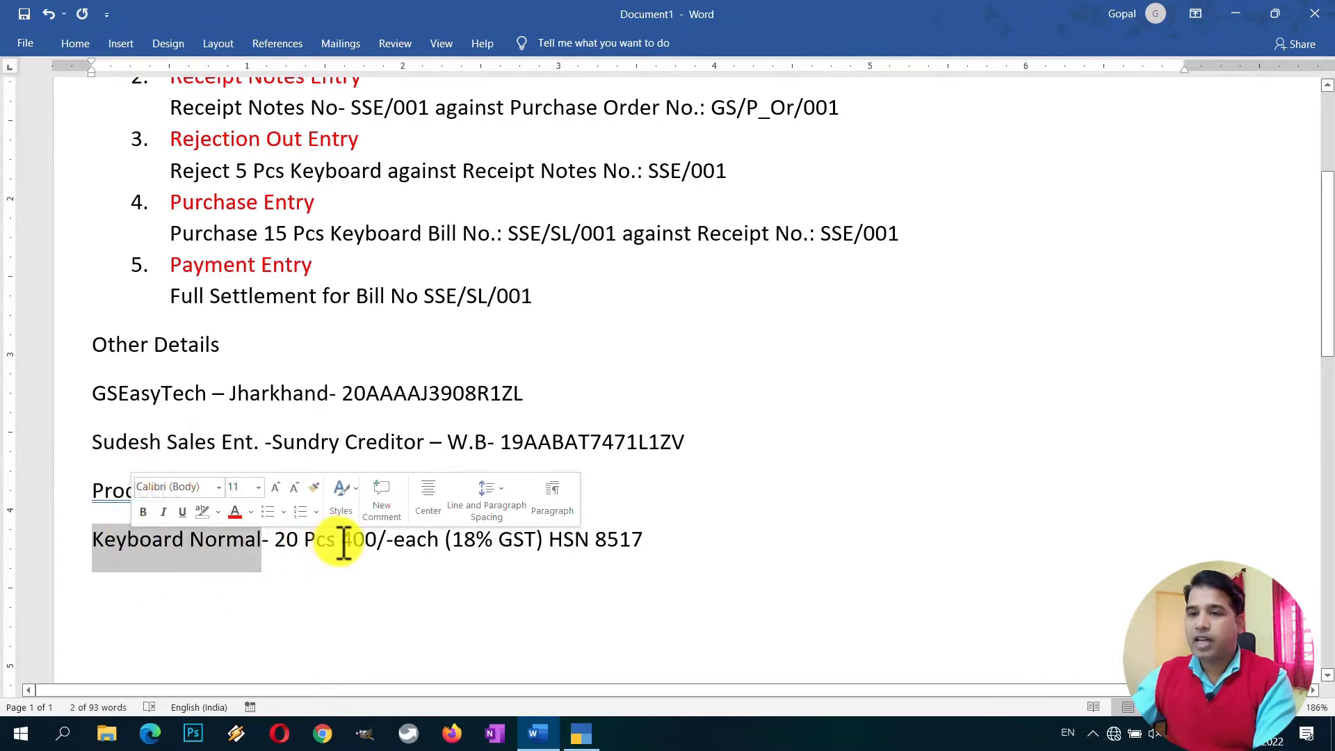
left_click(319, 540)
double_click(310, 540)
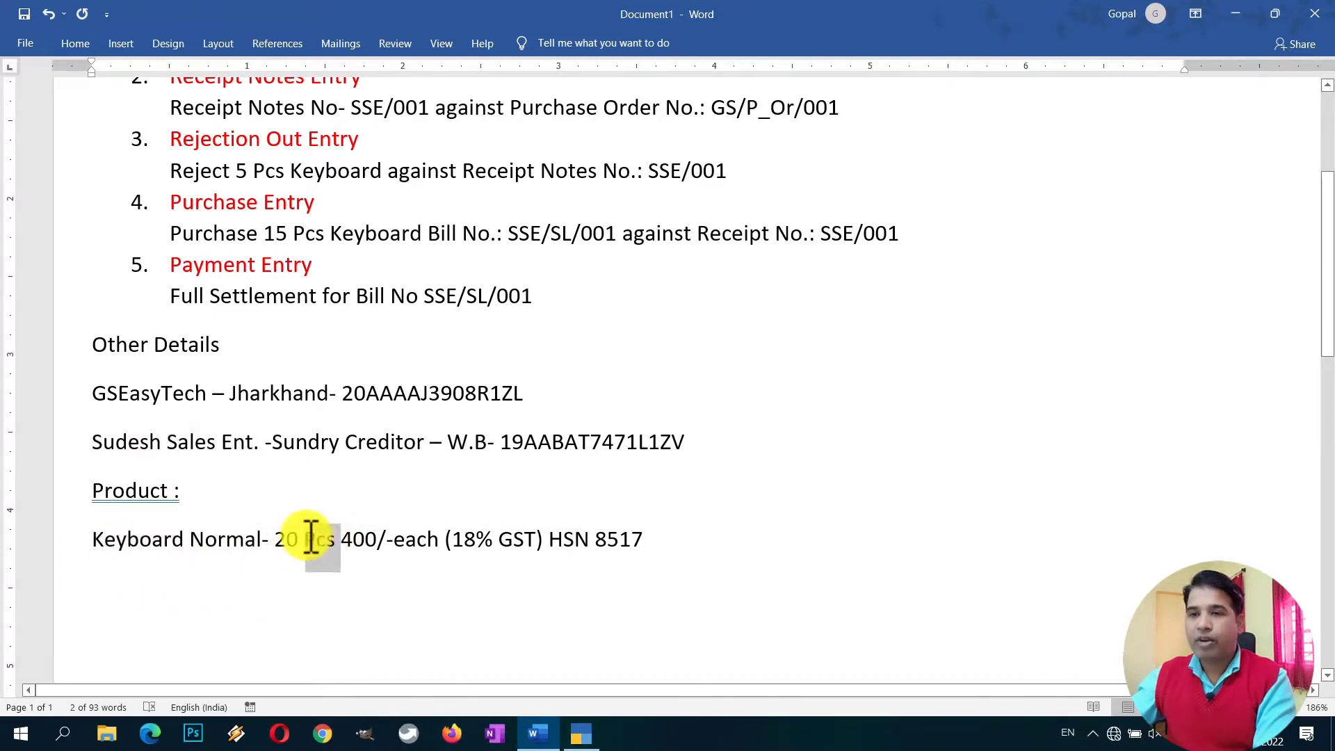
left_click(476, 541)
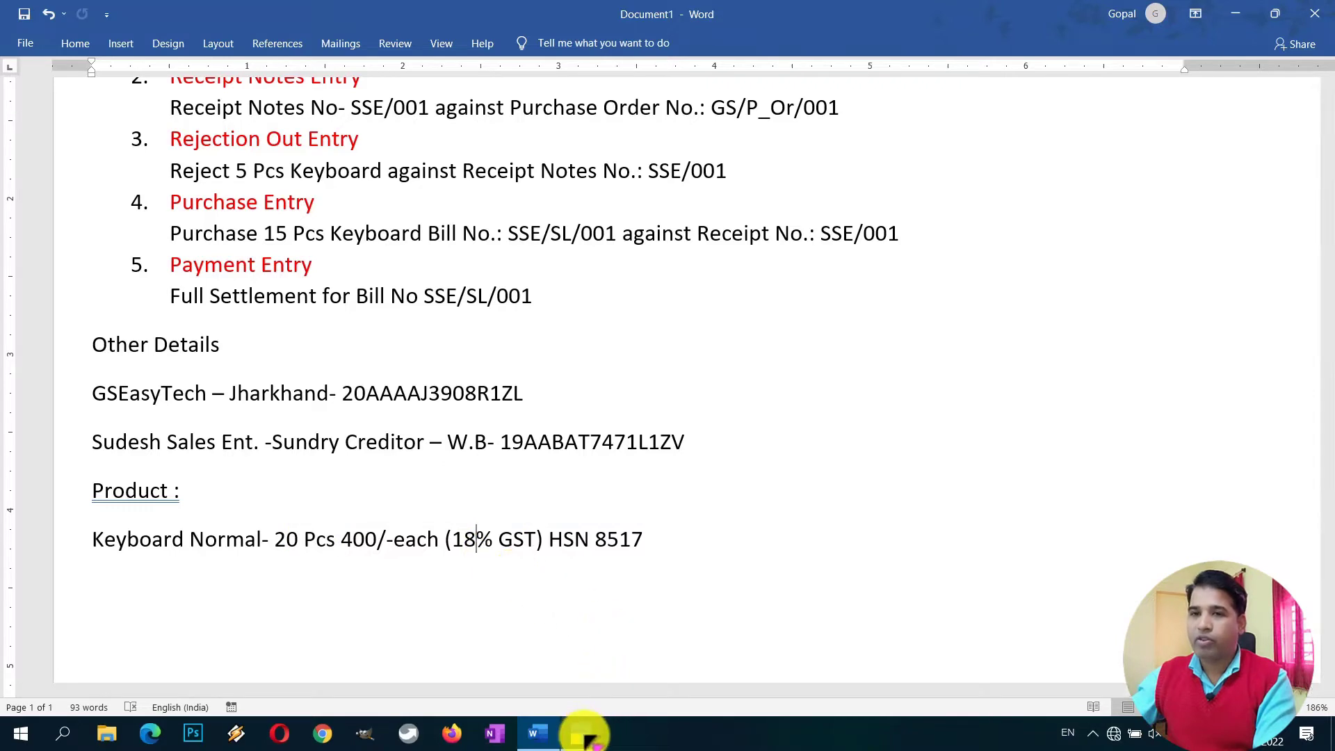
Copy the supplier's name from the Word document and start a new TallyPrime ledger named Sudesh Sales Ent.
left_click_drag(263, 444, 144, 435)
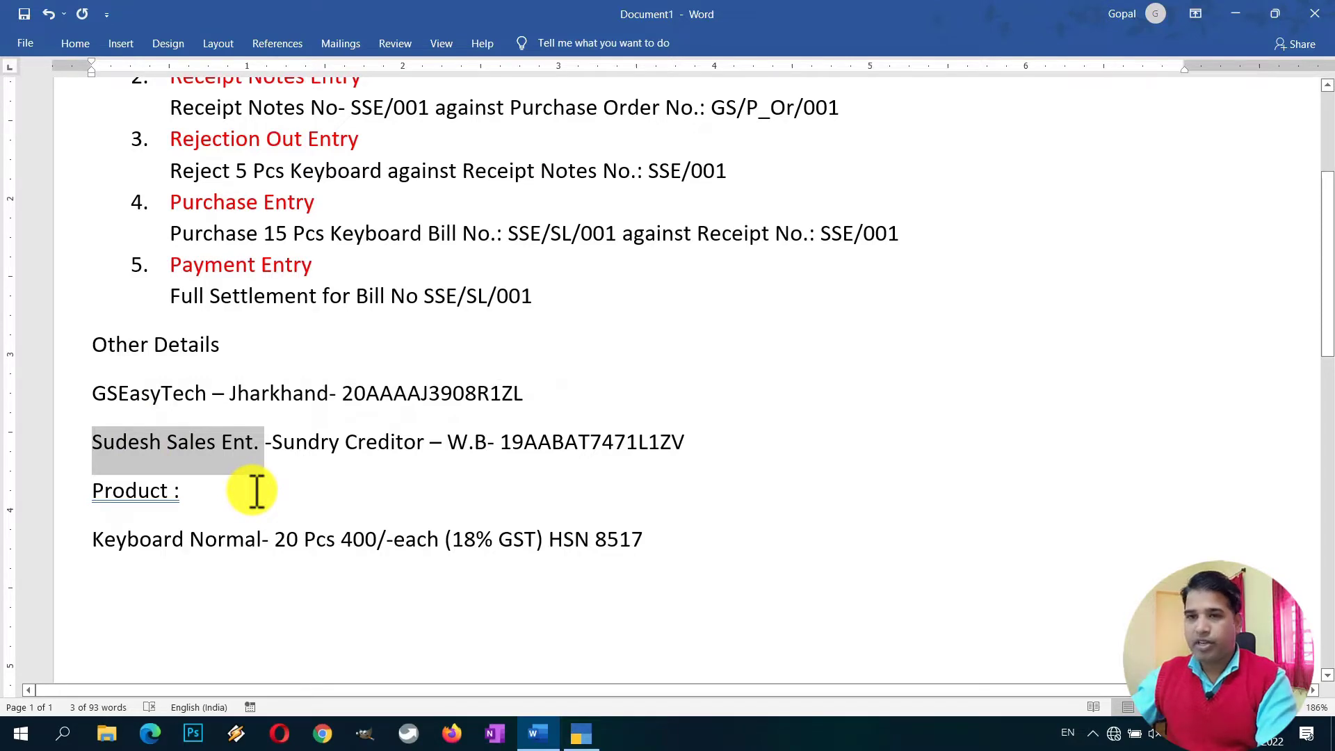
left_click(584, 732)
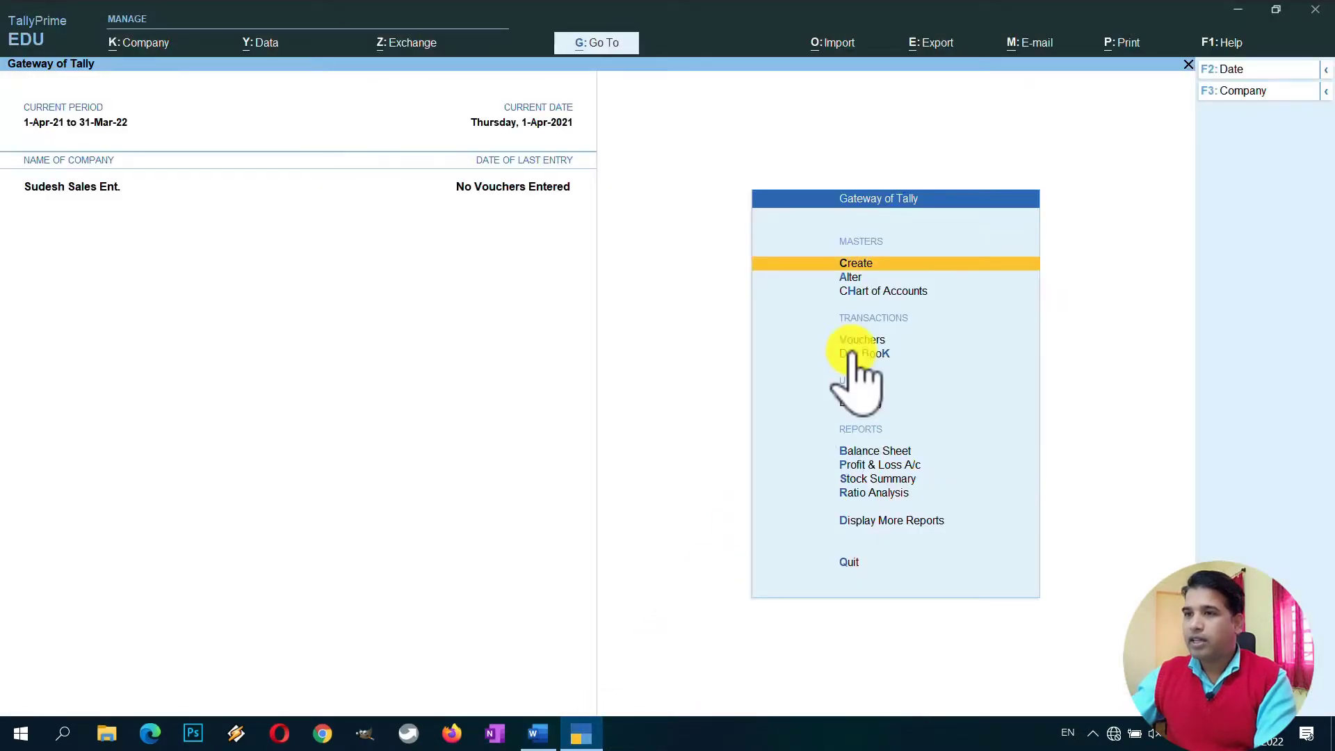
left_click(856, 266)
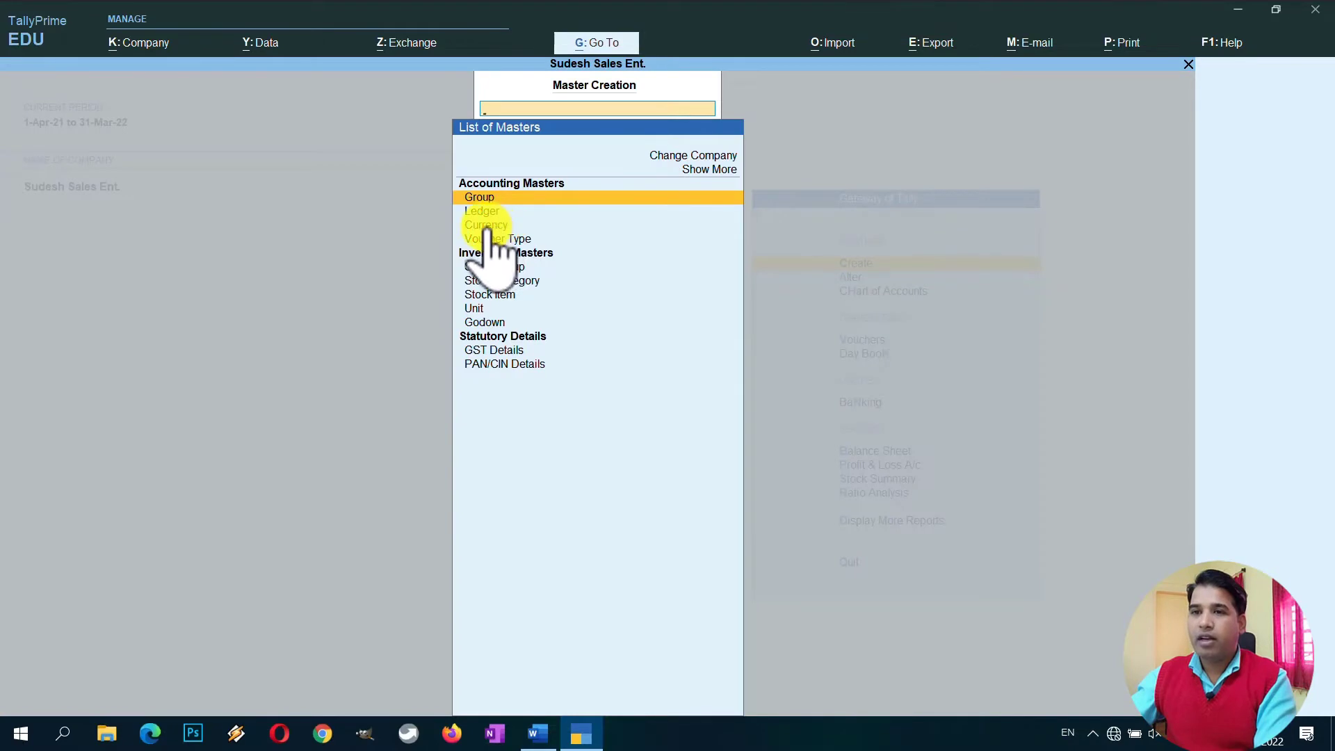
key("Down")
key("Return")
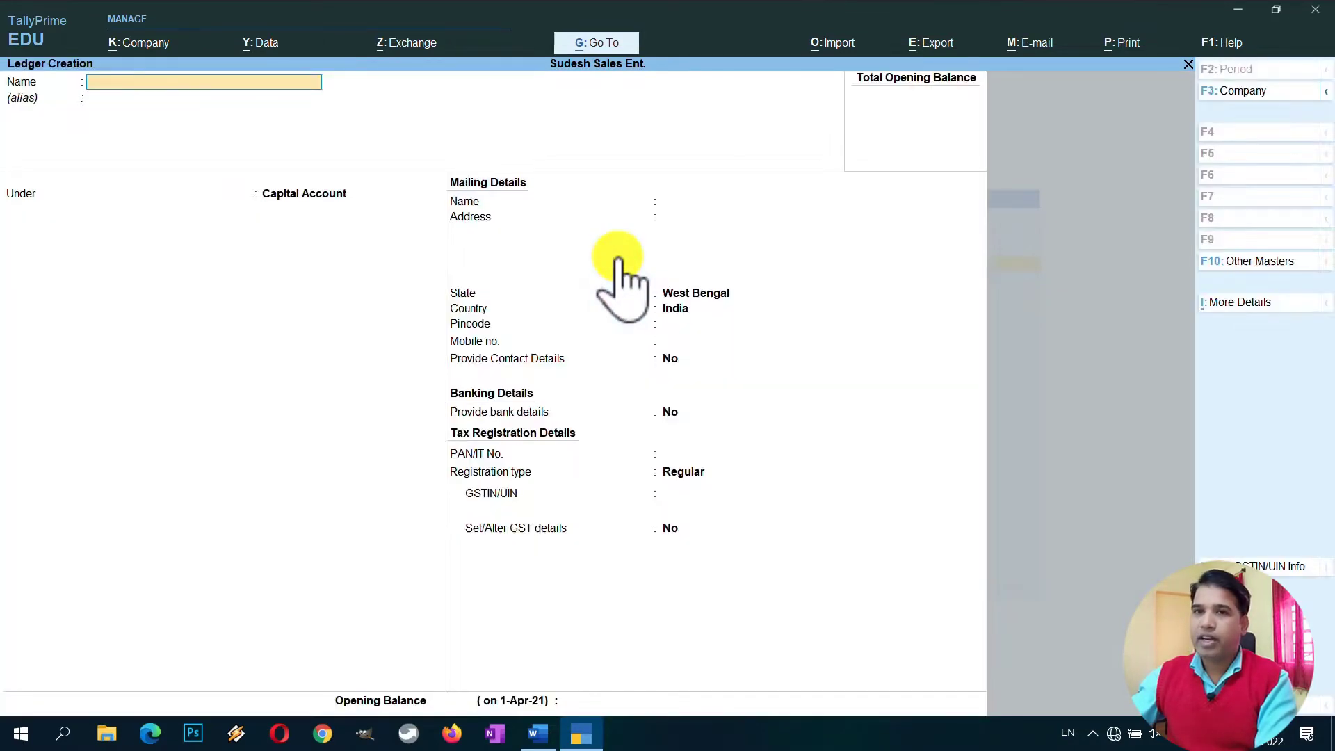
key("ctrl+alt+v")
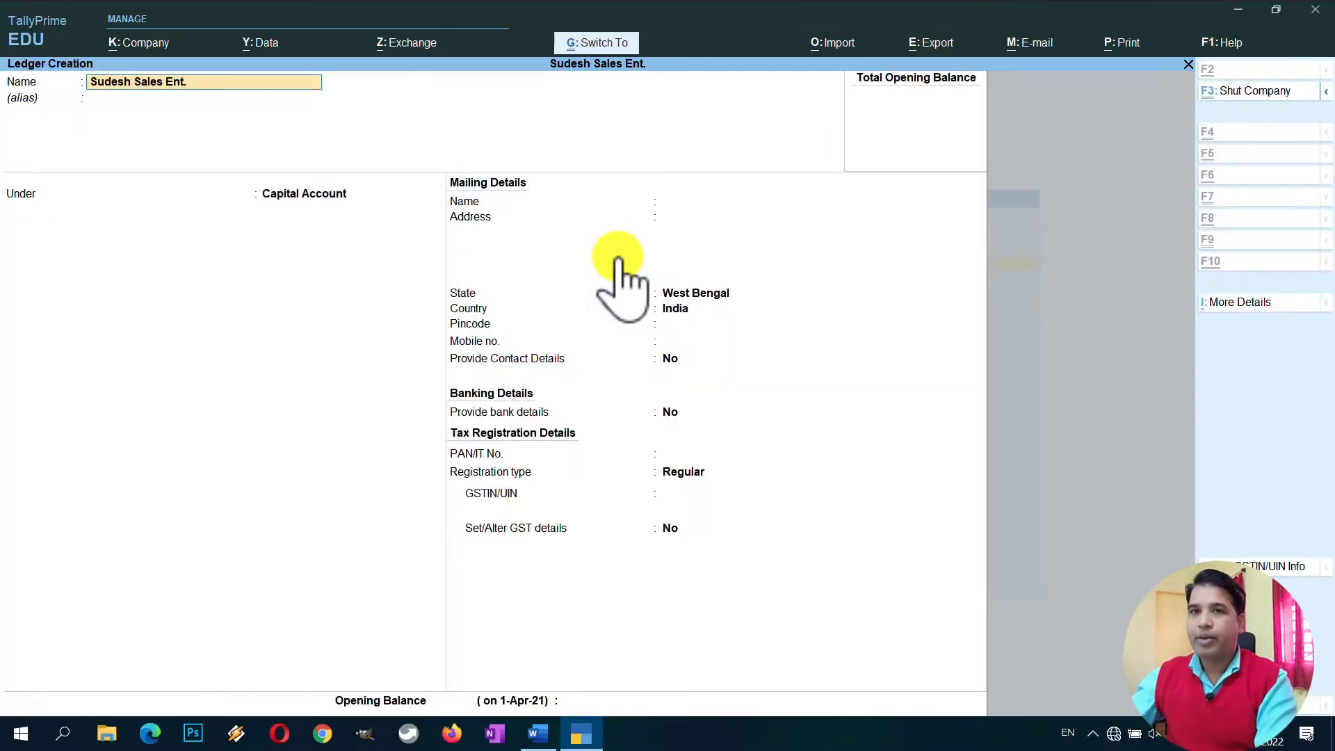
key("Return")
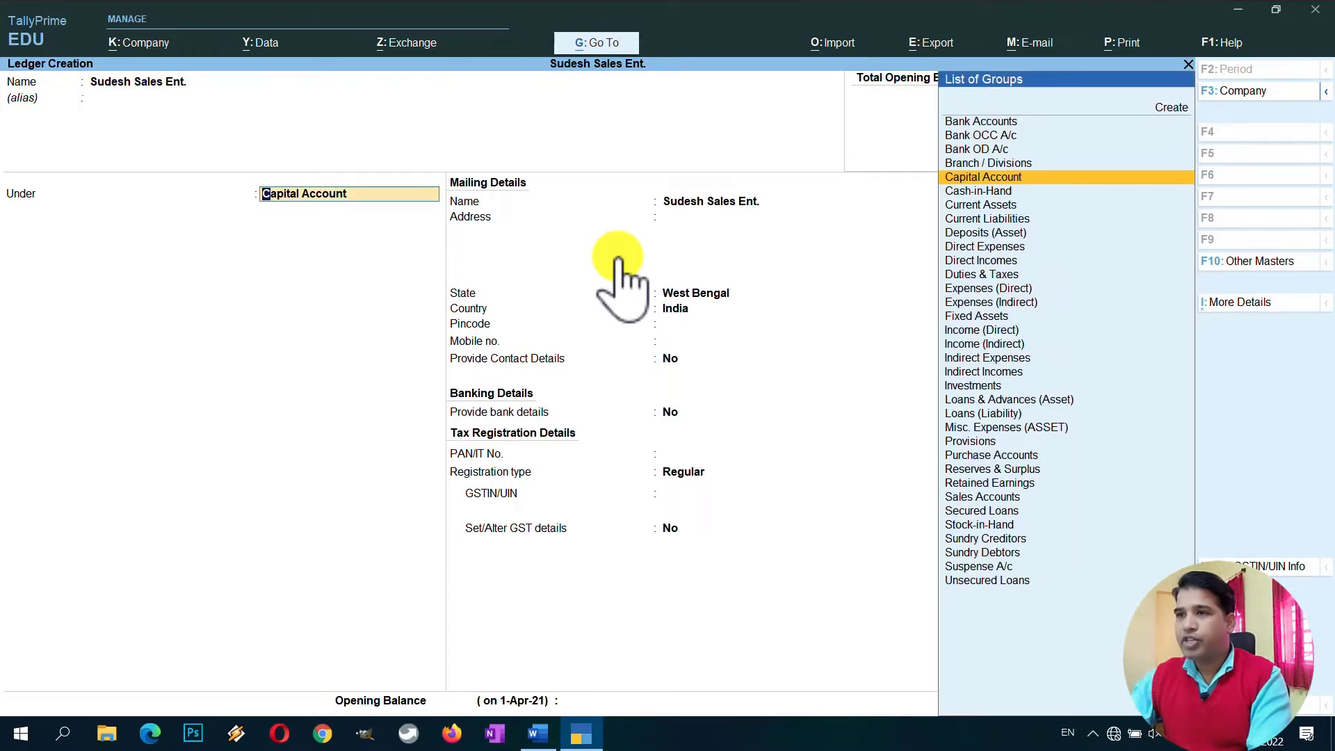
Place the supplier ledger under Sundry Creditors, keeping bill-by-bill balances on, the credit period blank and the credit days check off.
type("Sun")
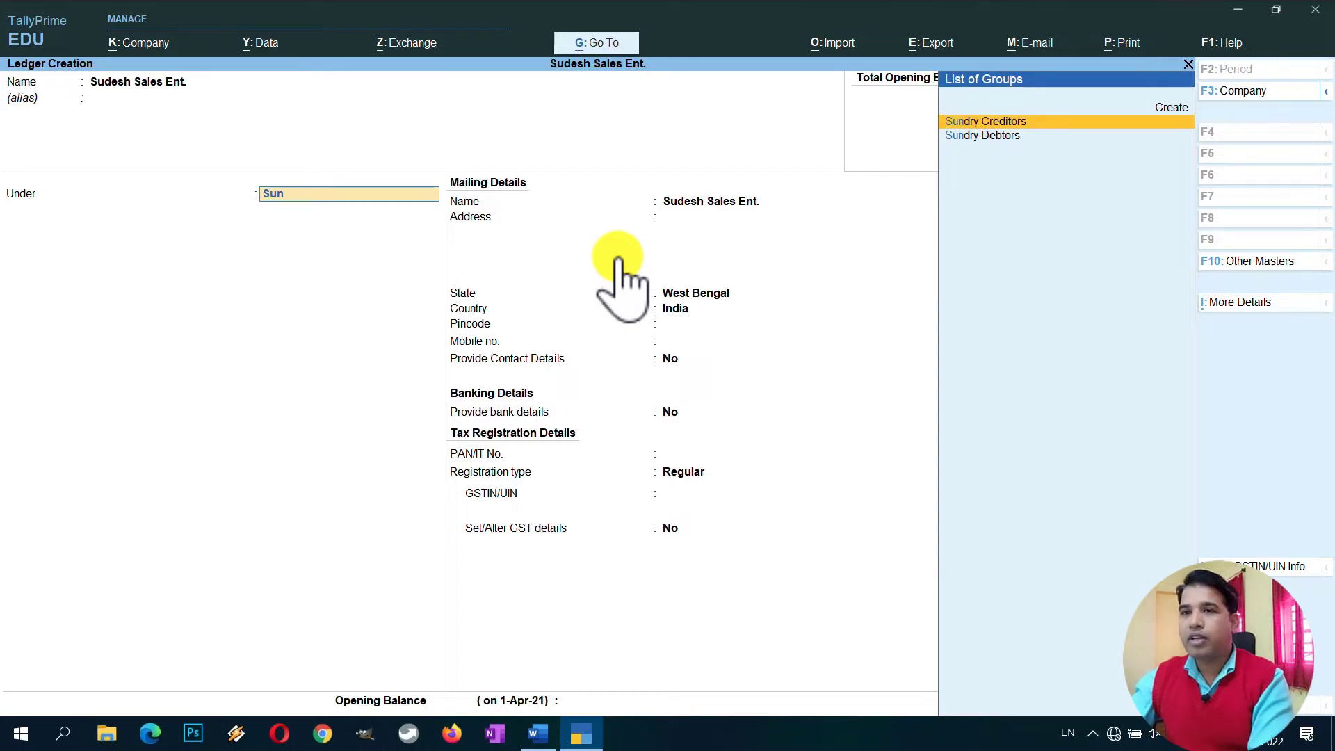
key("Return")
key("Return")
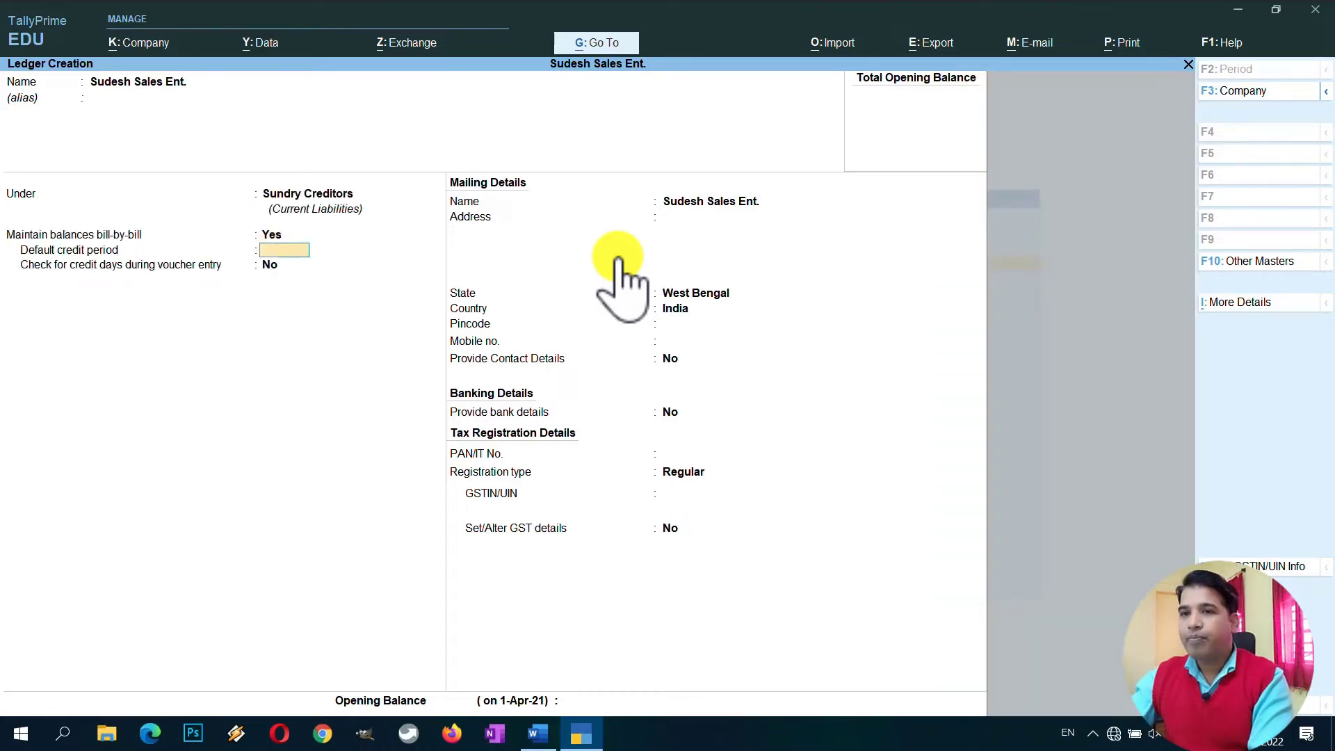
key("Return")
key("Return")
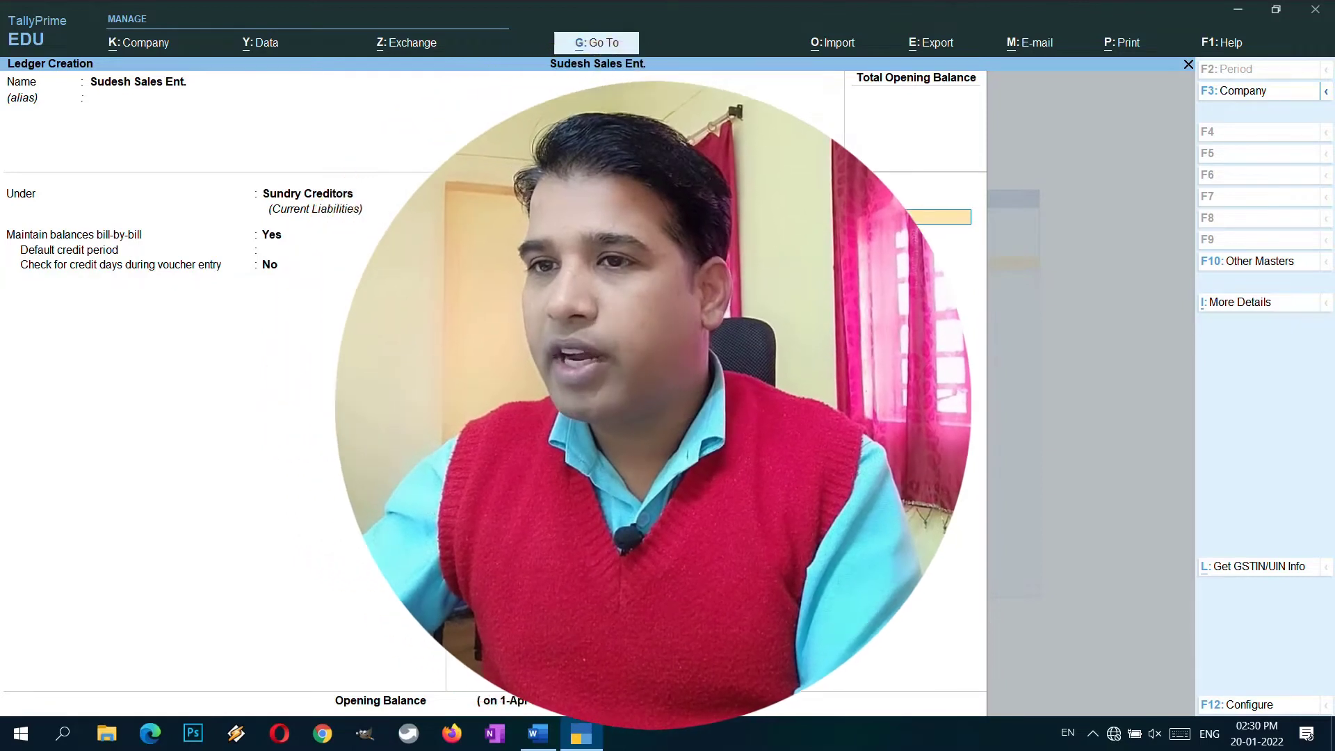
Keep West Bengal, India and the Regular registration type for the supplier, leaving address, contact, bank and PAN details unfilled.
key("Return")
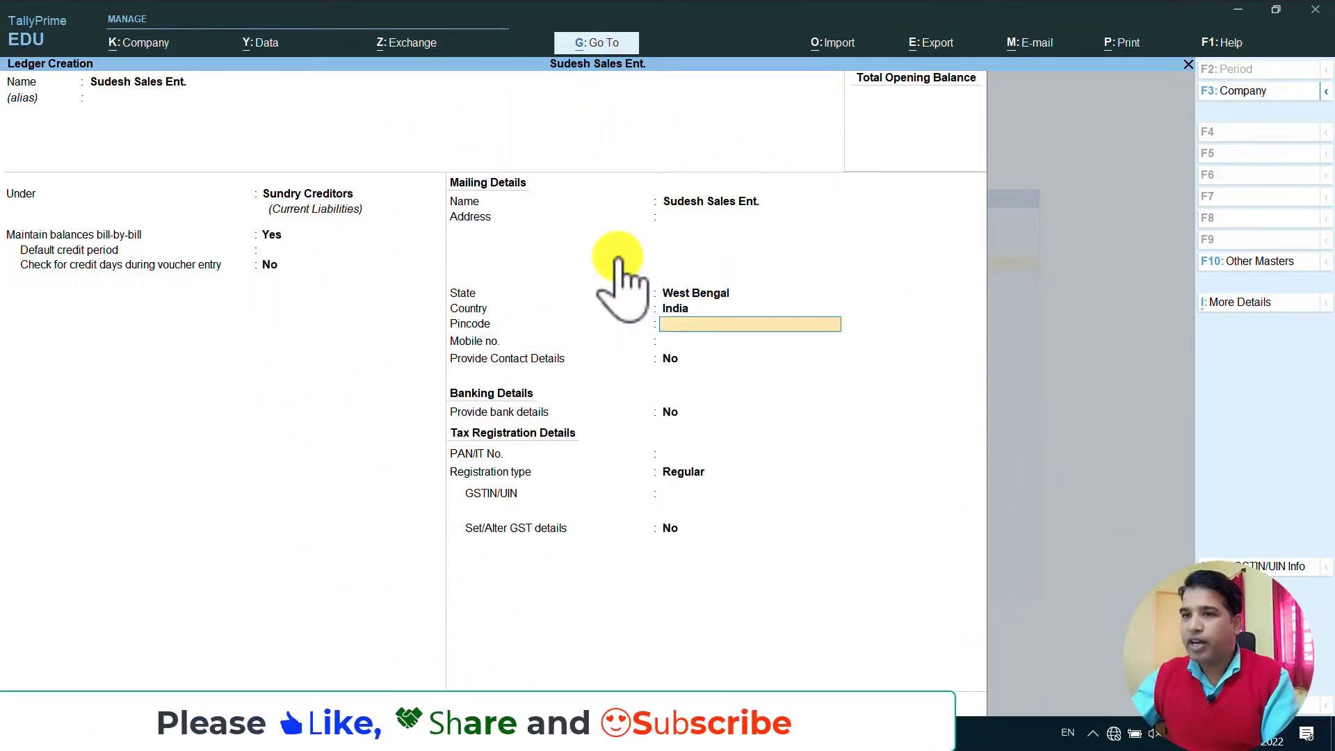
key("Return")
key("Return")
key("Return")
key("Return")
key("Return")
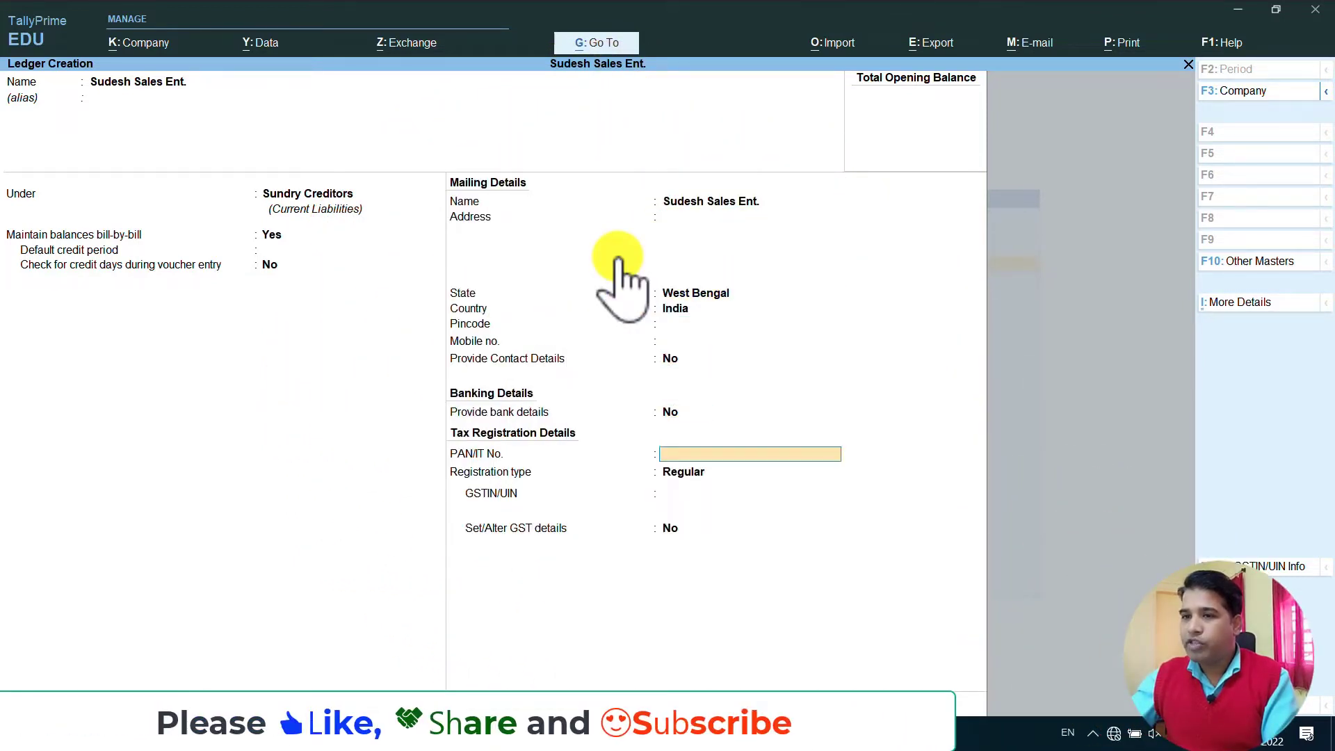
key("Return")
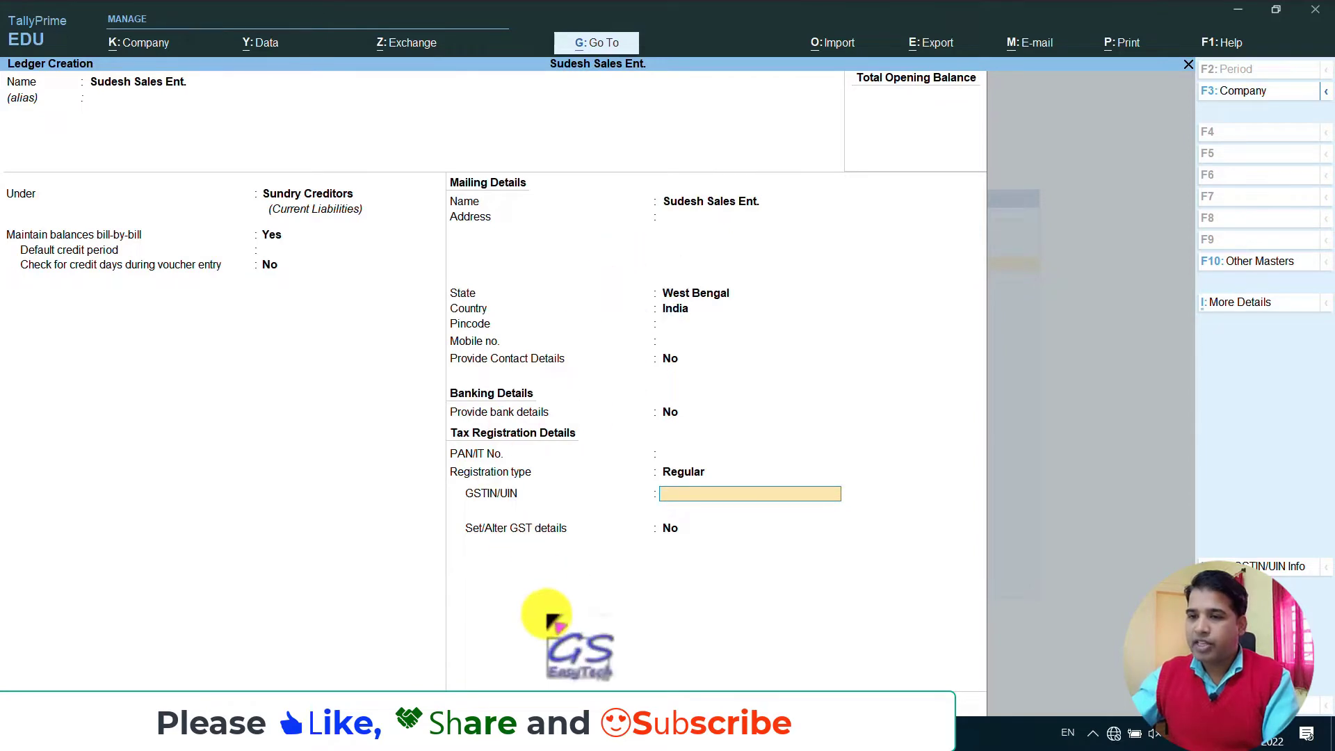
Fill in the supplier's GSTIN/UIN copied from the Word document, leave the extra GST details off, and save the ledger.
key("alt+Tab")
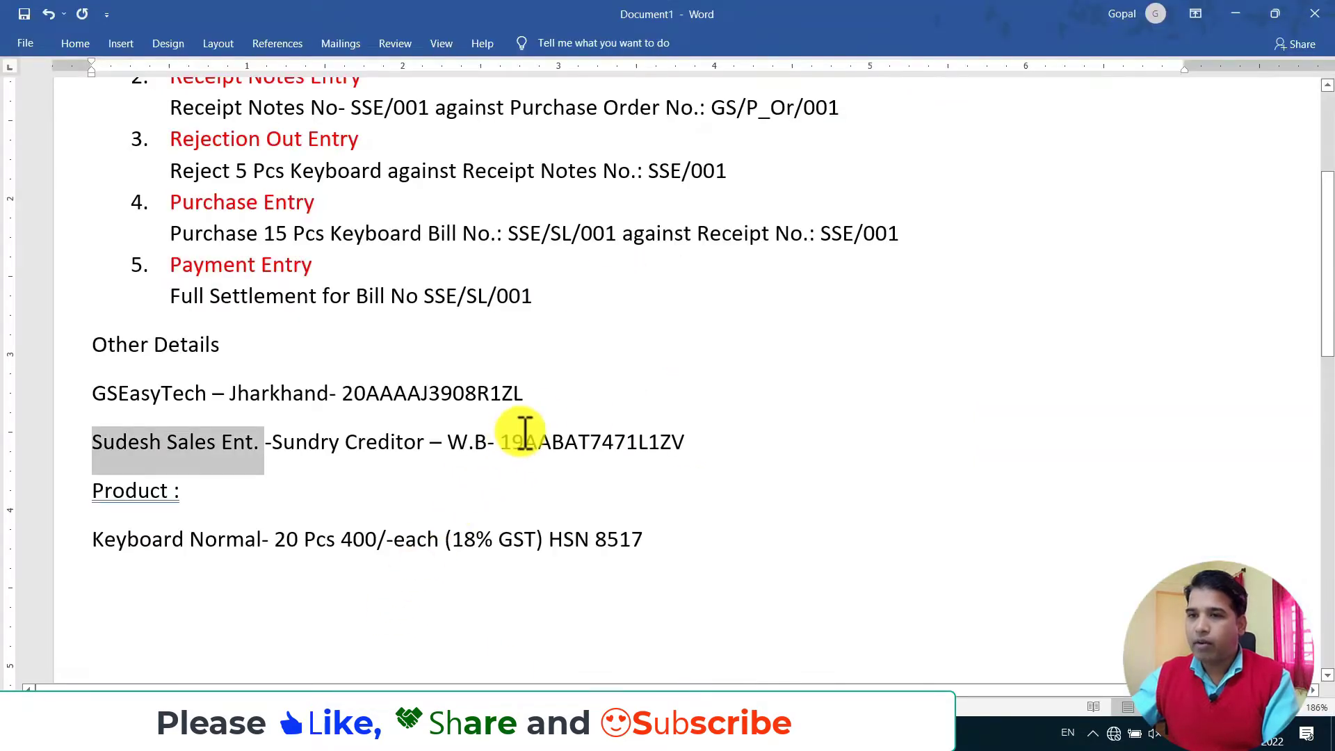
left_click_drag(505, 444, 683, 439)
key("ctrl+c")
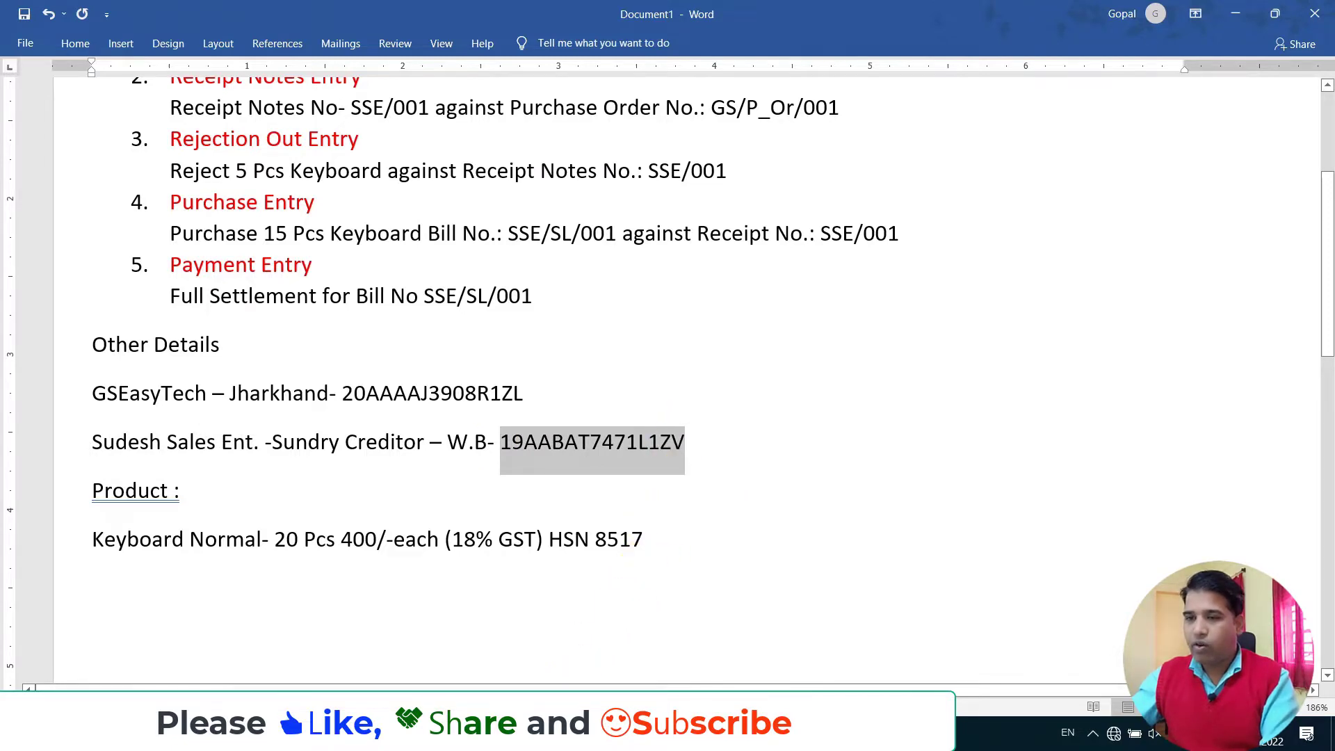
key("alt+Tab")
key("ctrl+v")
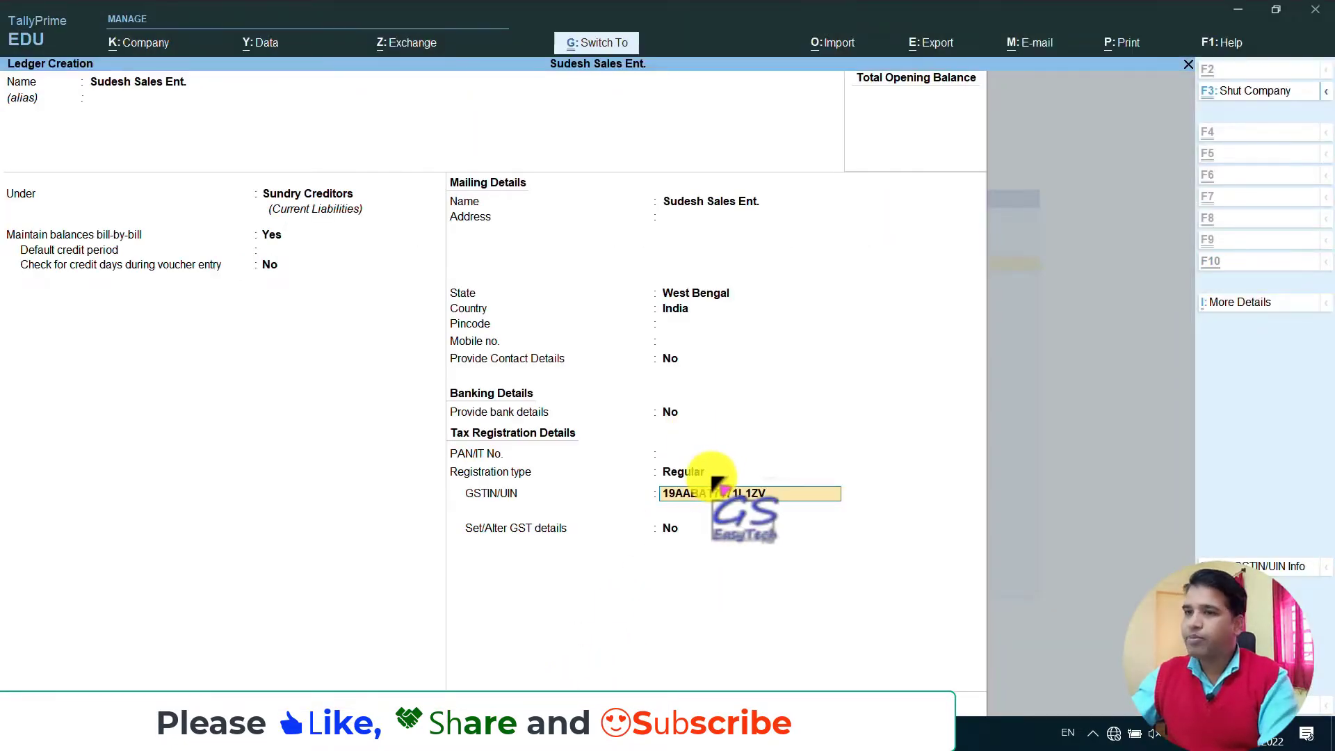
key("Return")
key("Return")
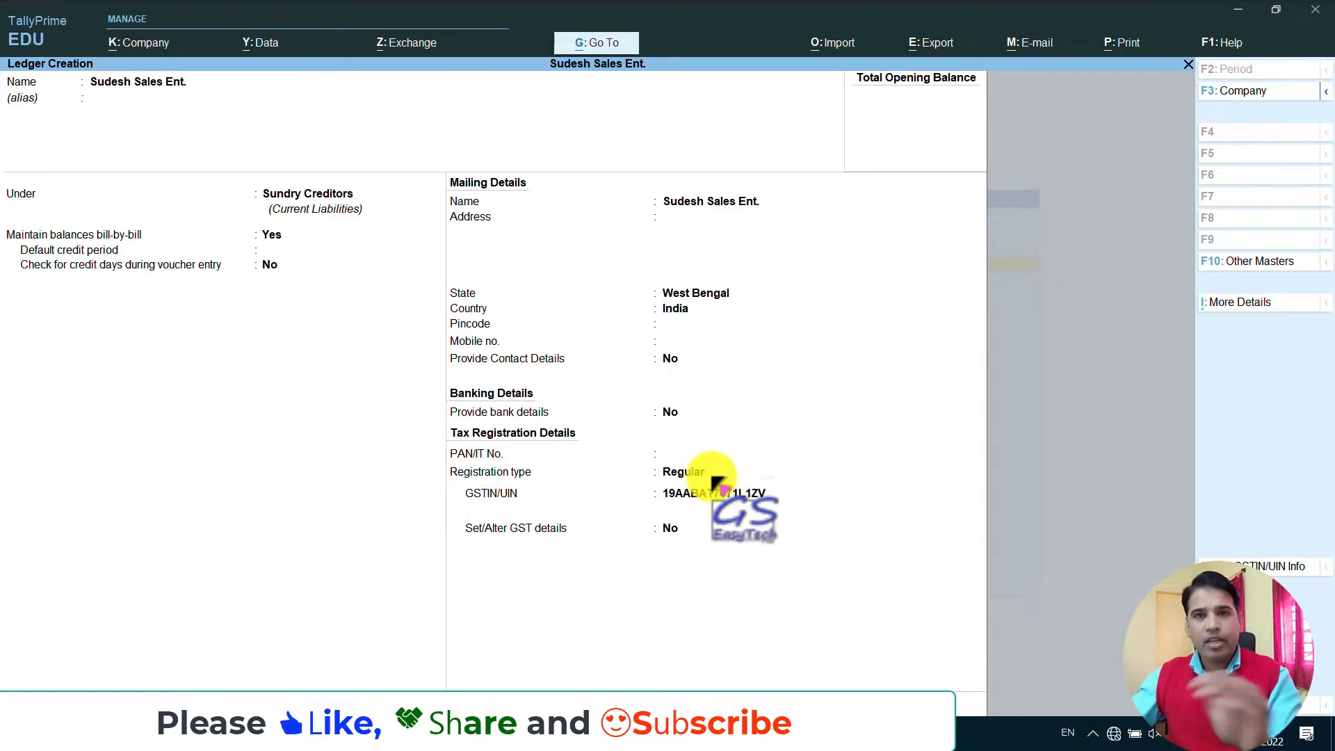
key("Return")
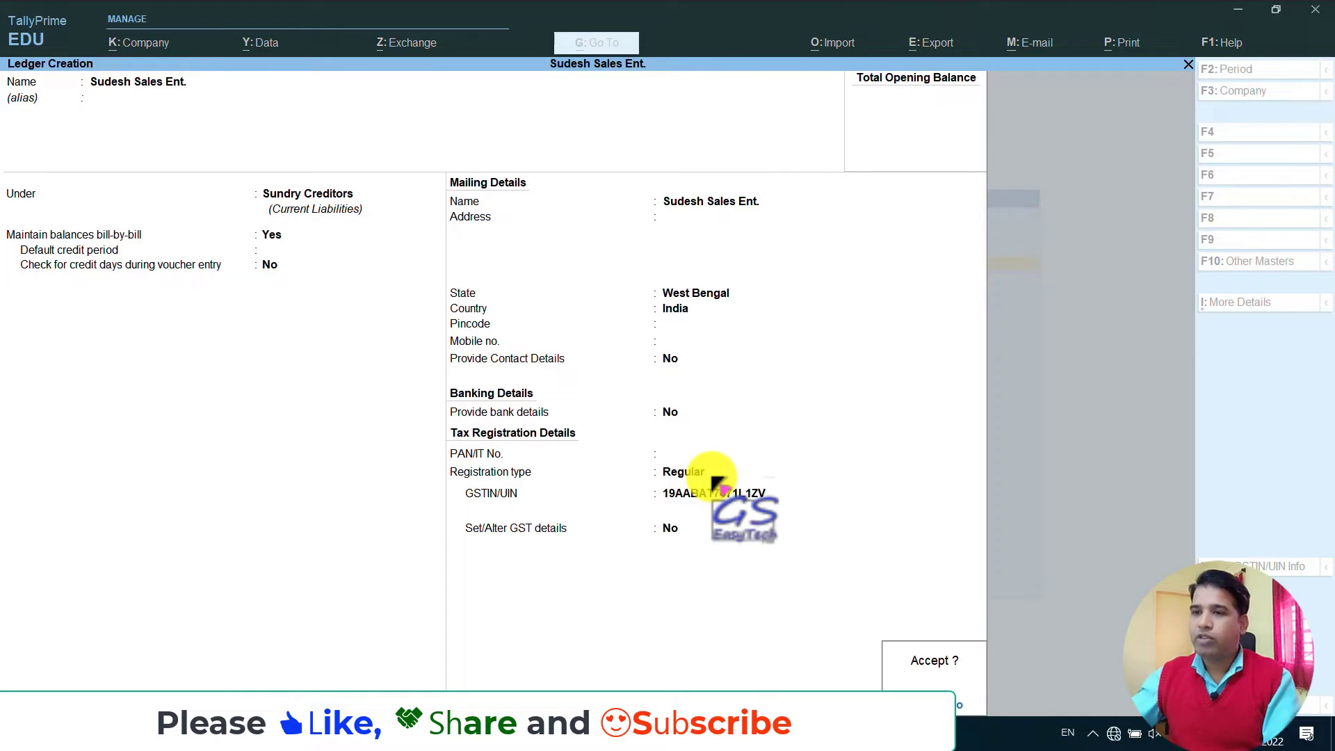
key("Return")
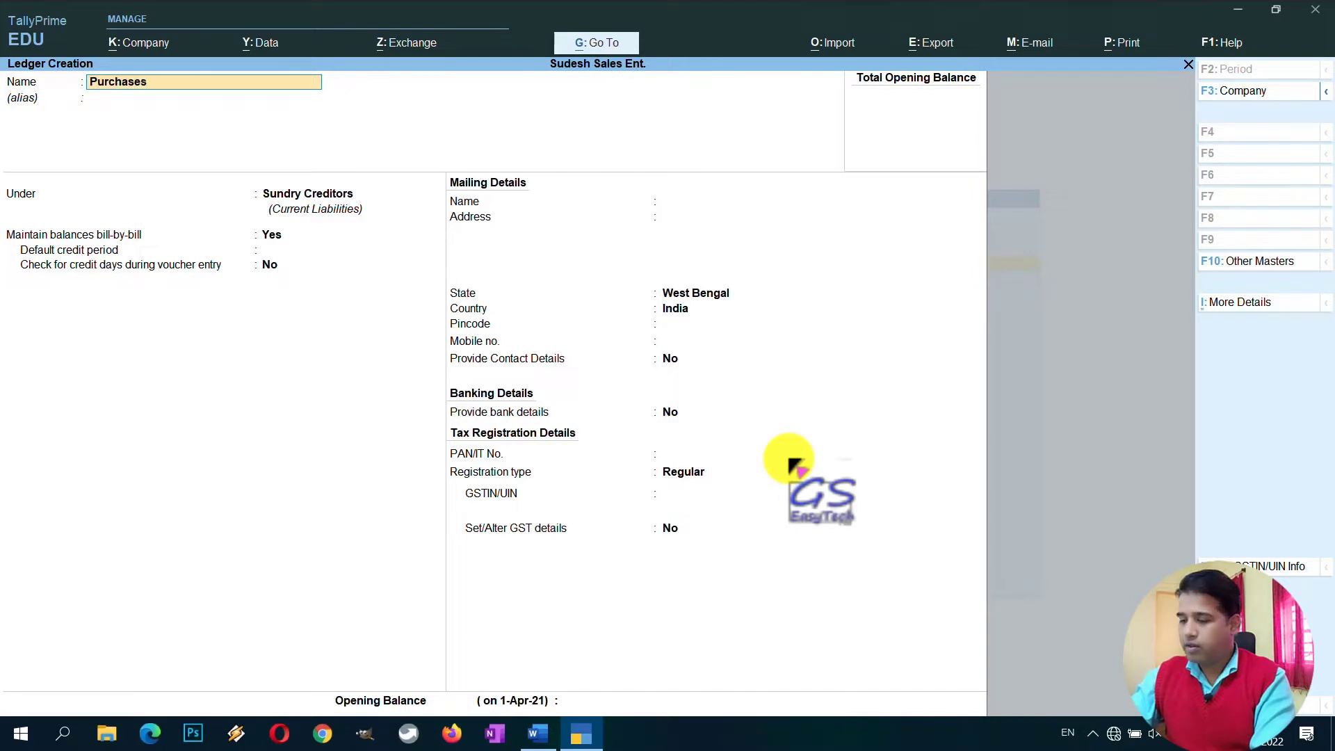
Name a new ledger Purchases A/c and place it under Purchase Accounts, with the ledger type left as Not Applicable.
key("Return")
key("Return")
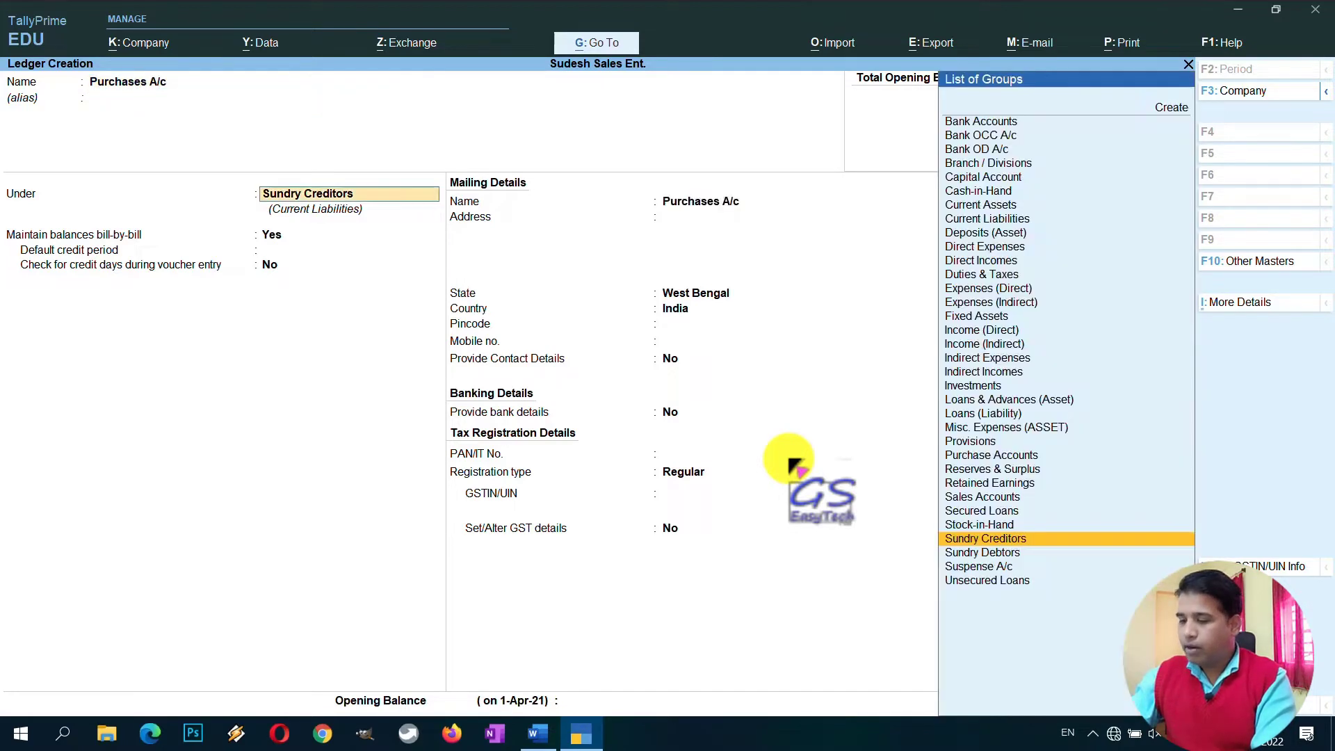
type("Purchase Accounts")
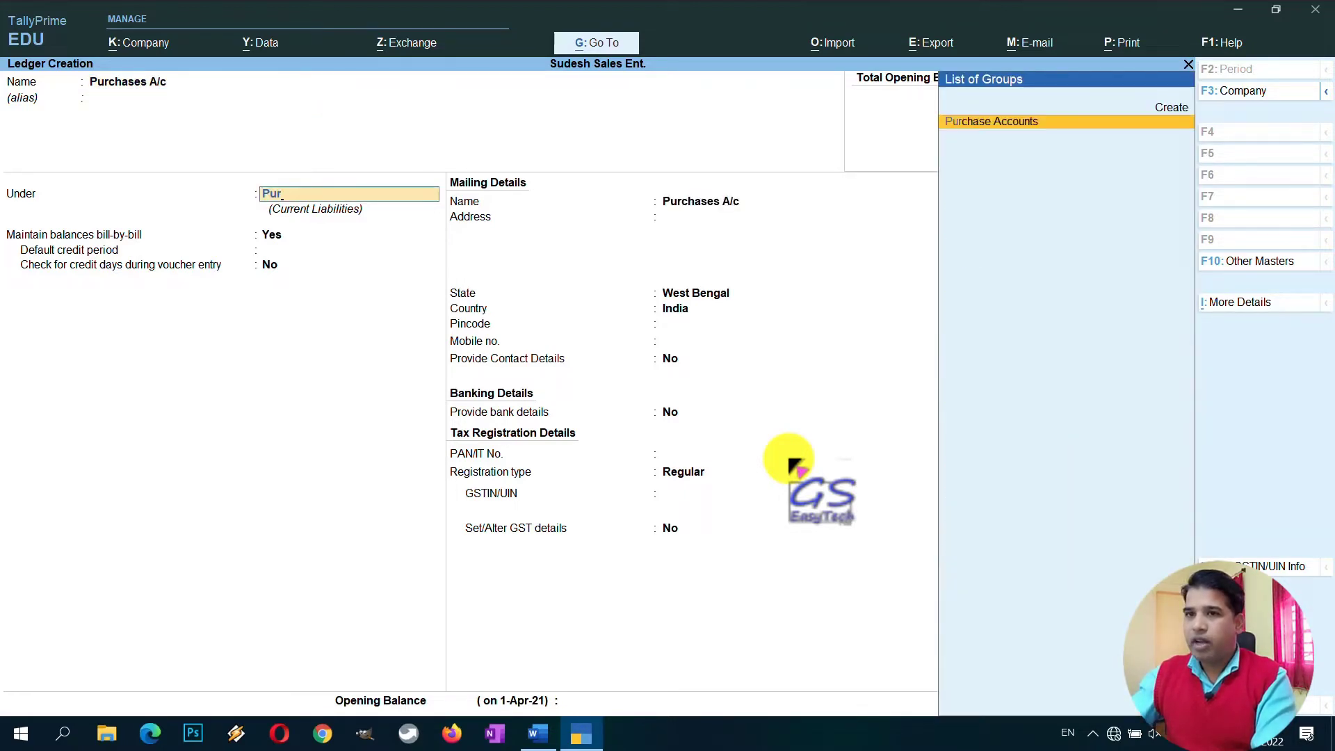
key("Return")
key("Return")
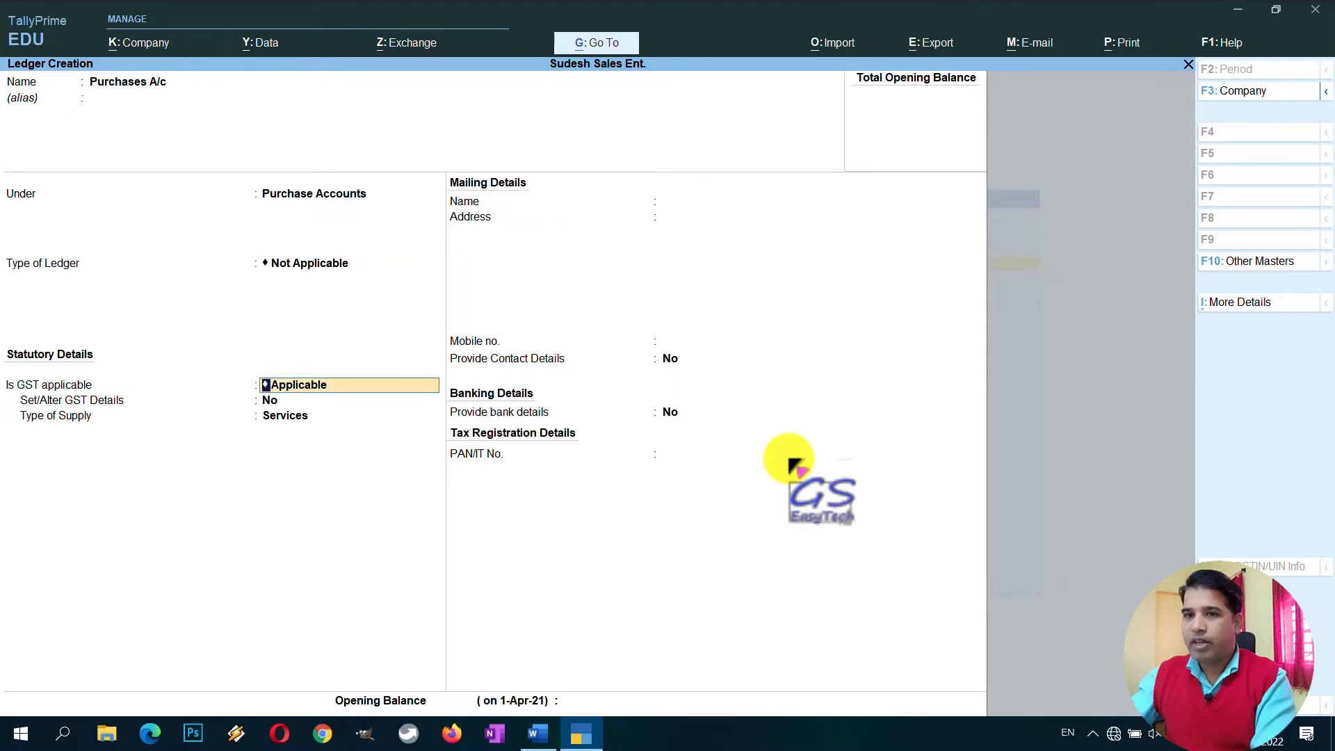
Keep GST applicable for the purchase ledger, set its type of supply to Goods, and save it.
key("Return")
key("Return")
type("g")
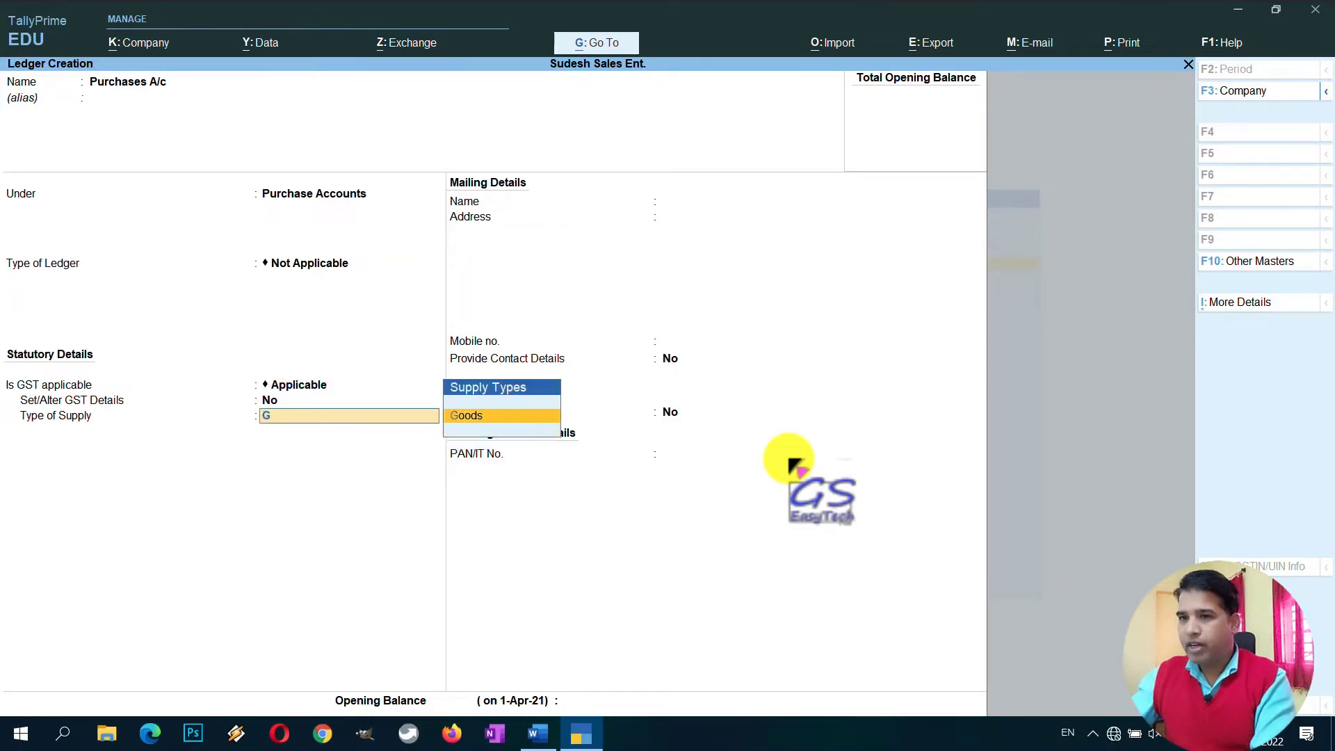
key("Return")
key("Return")
key("Return")
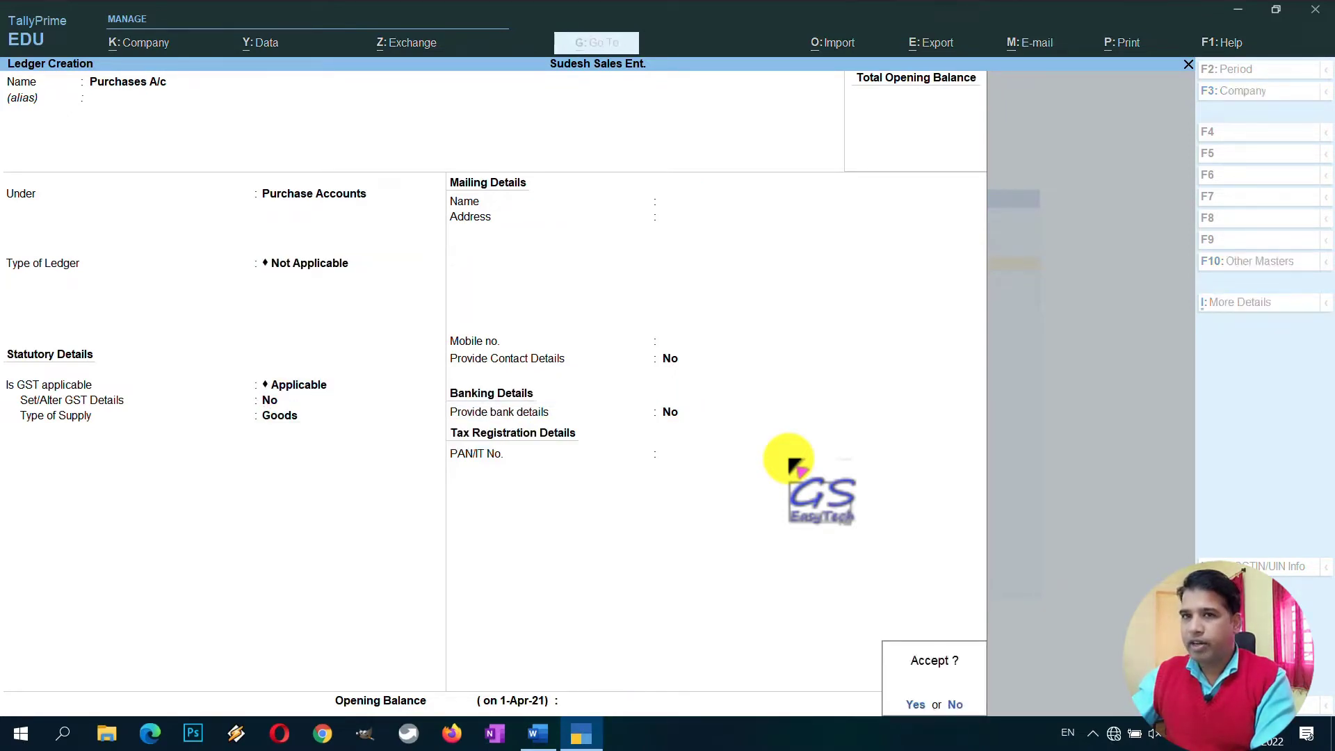
key("Return")
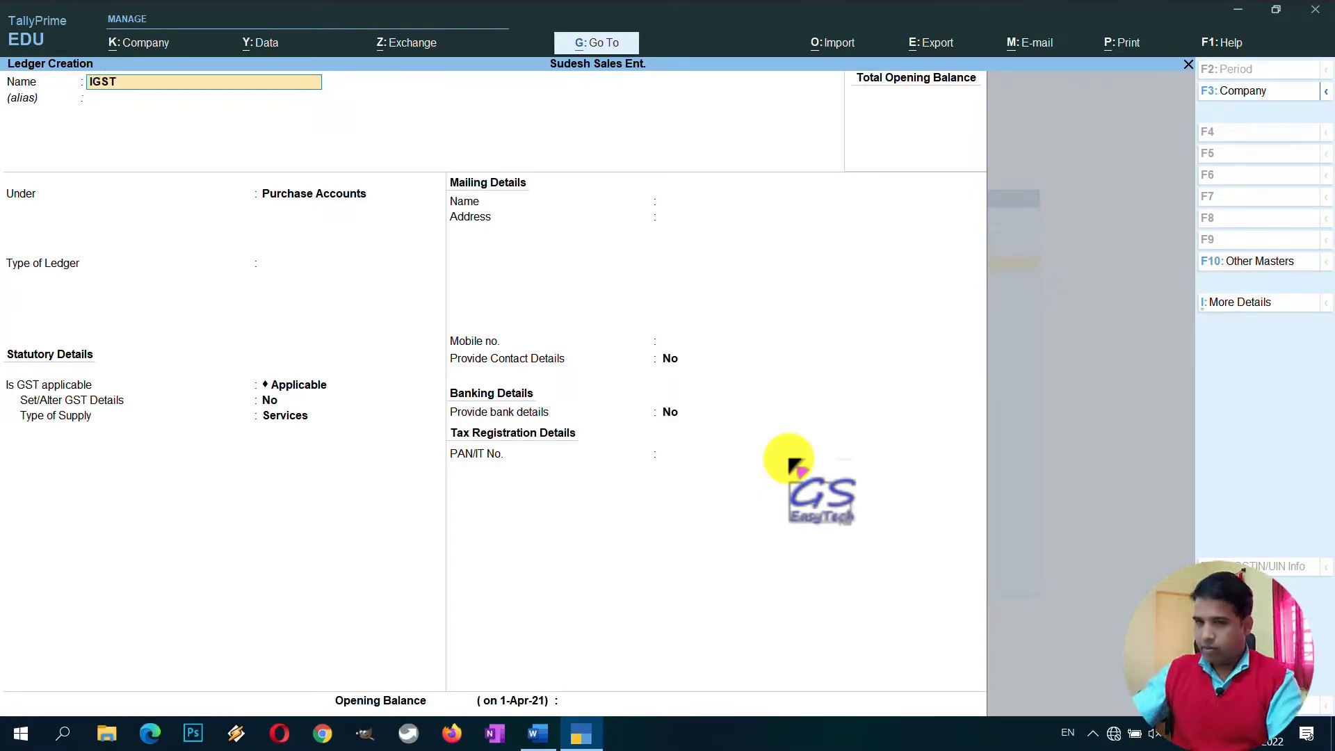
Name a new ledger IGST, place it under Duties & Taxes, and set its type of duty/tax to GST.
key("Return")
key("Return")
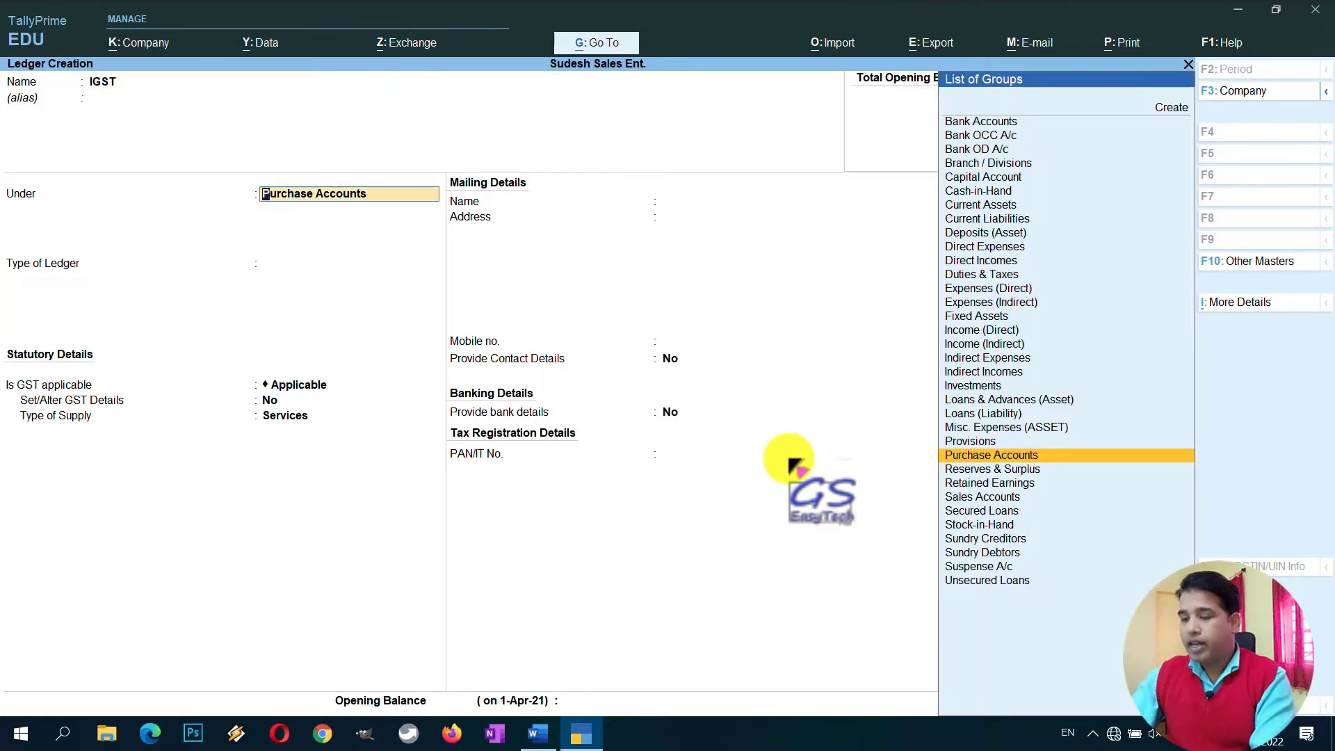
type("Dut")
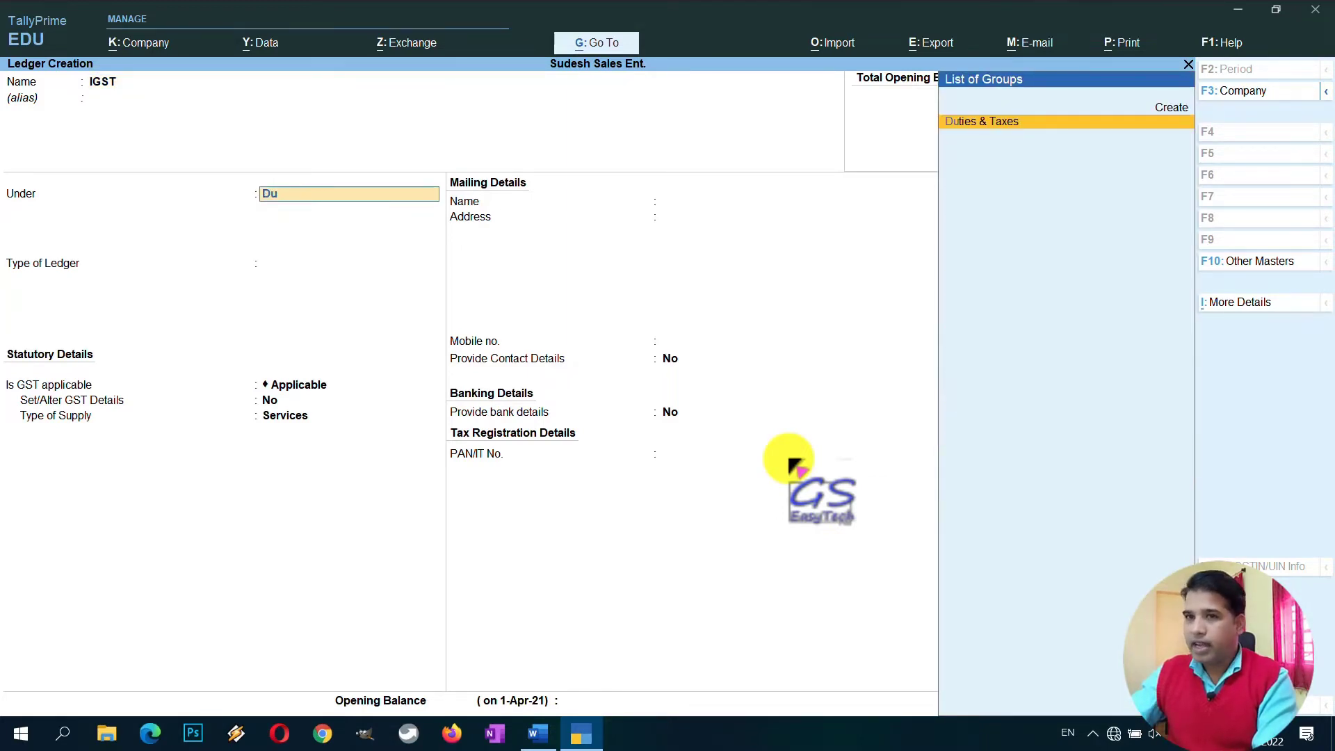
key("Return")
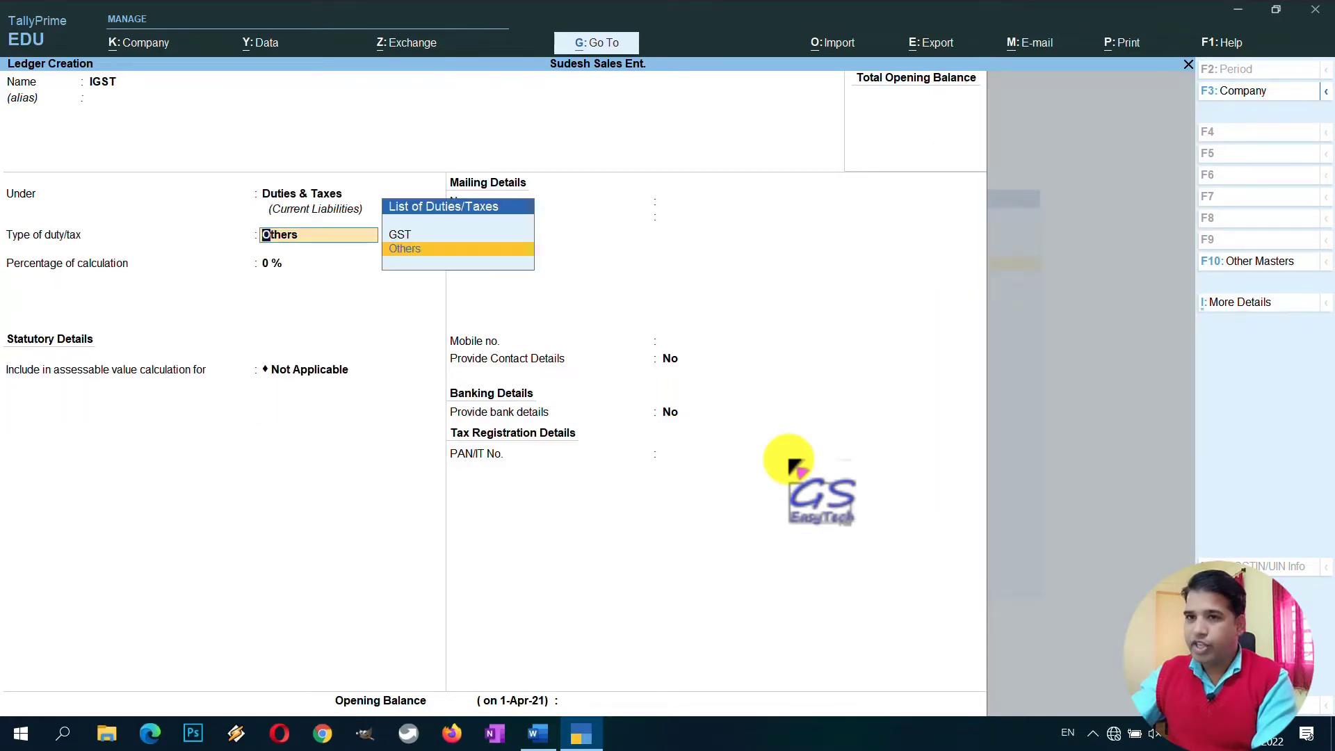
key("Up")
key("Return")
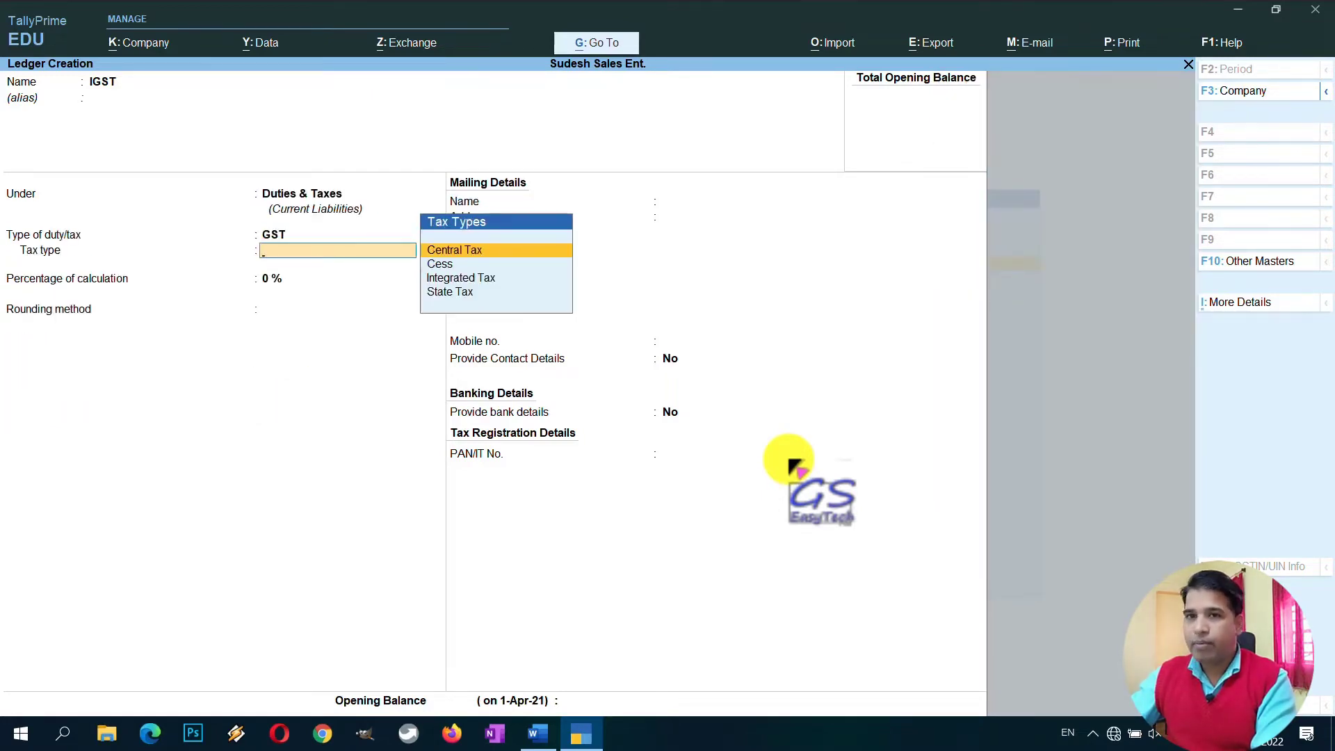
Set the IGST ledger's tax type to Integrated Tax, keep the calculation percentage and rounding defaults, and save it.
key("Down")
key("Down")
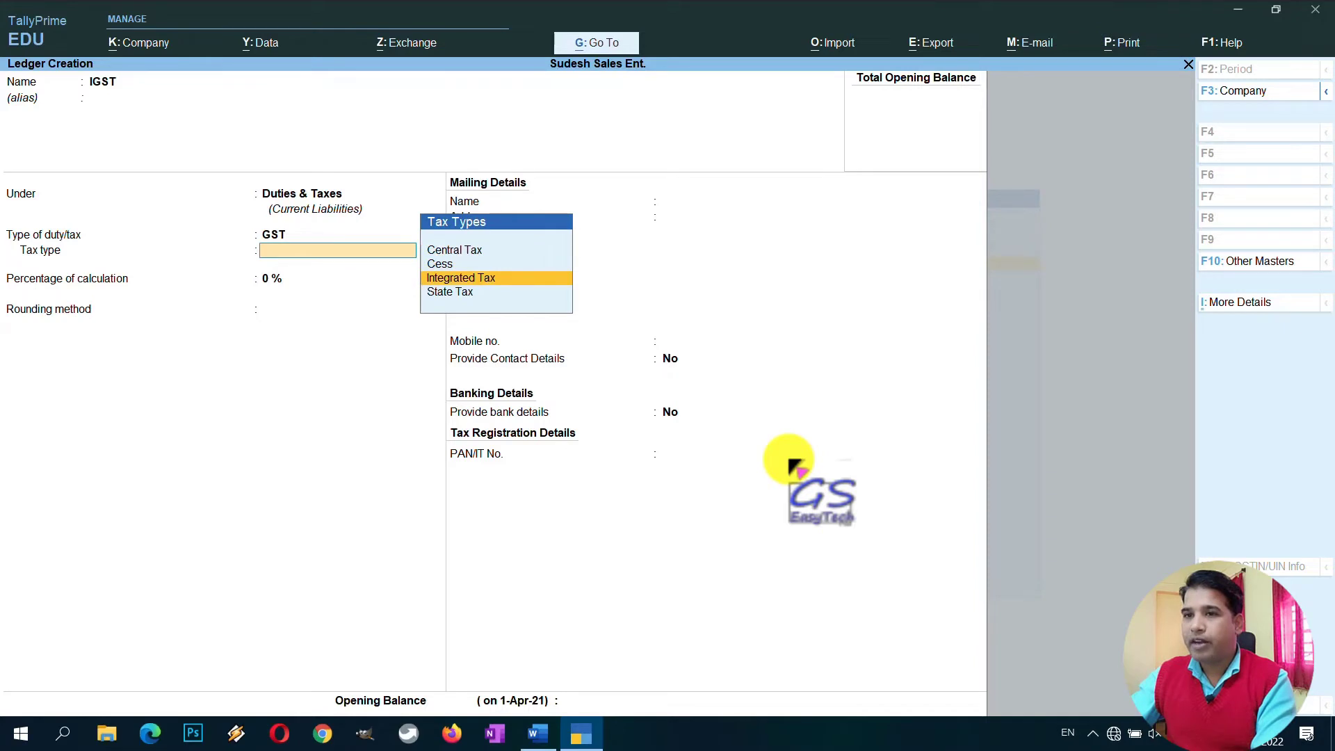
key("Return")
key("Return")
key("Return")
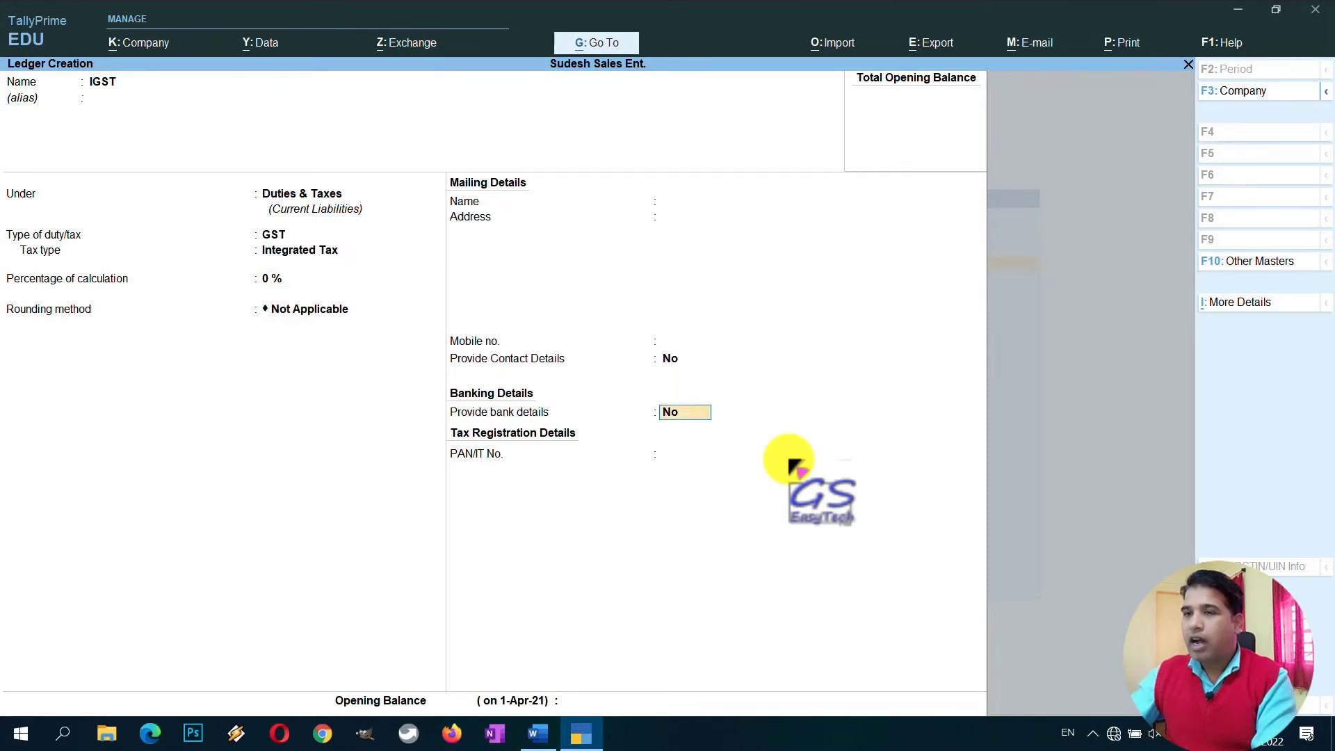
key("Return")
key("Return")
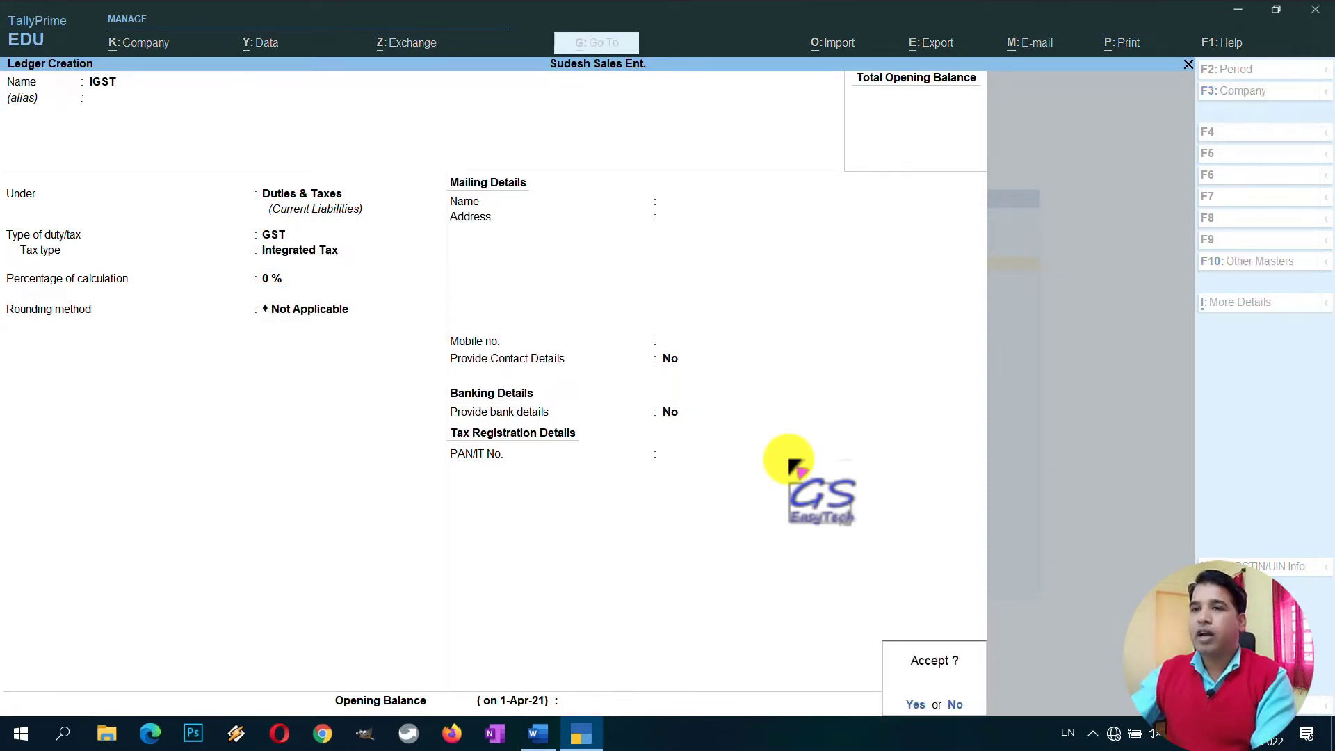
key("Return")
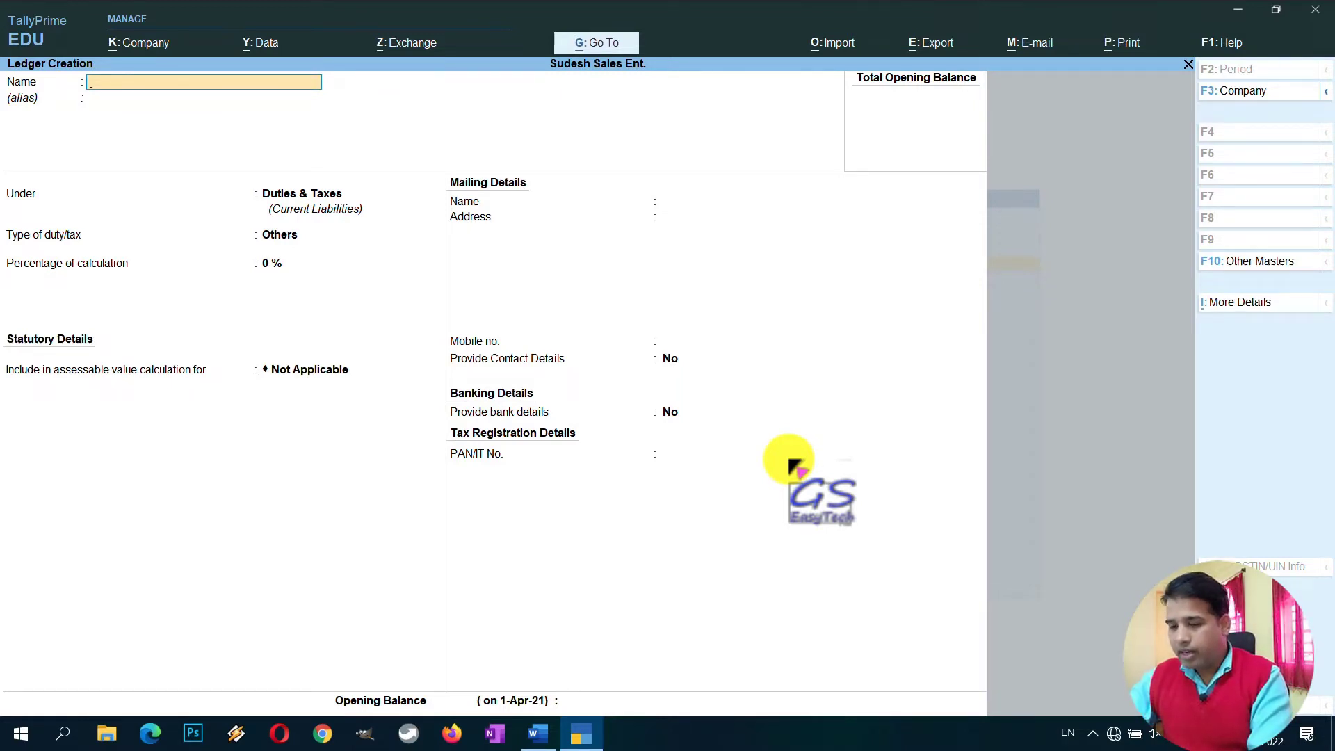
Leave ledger creation and start creating a new stock item from the inventory masters.
key("Escape")
key("Return")
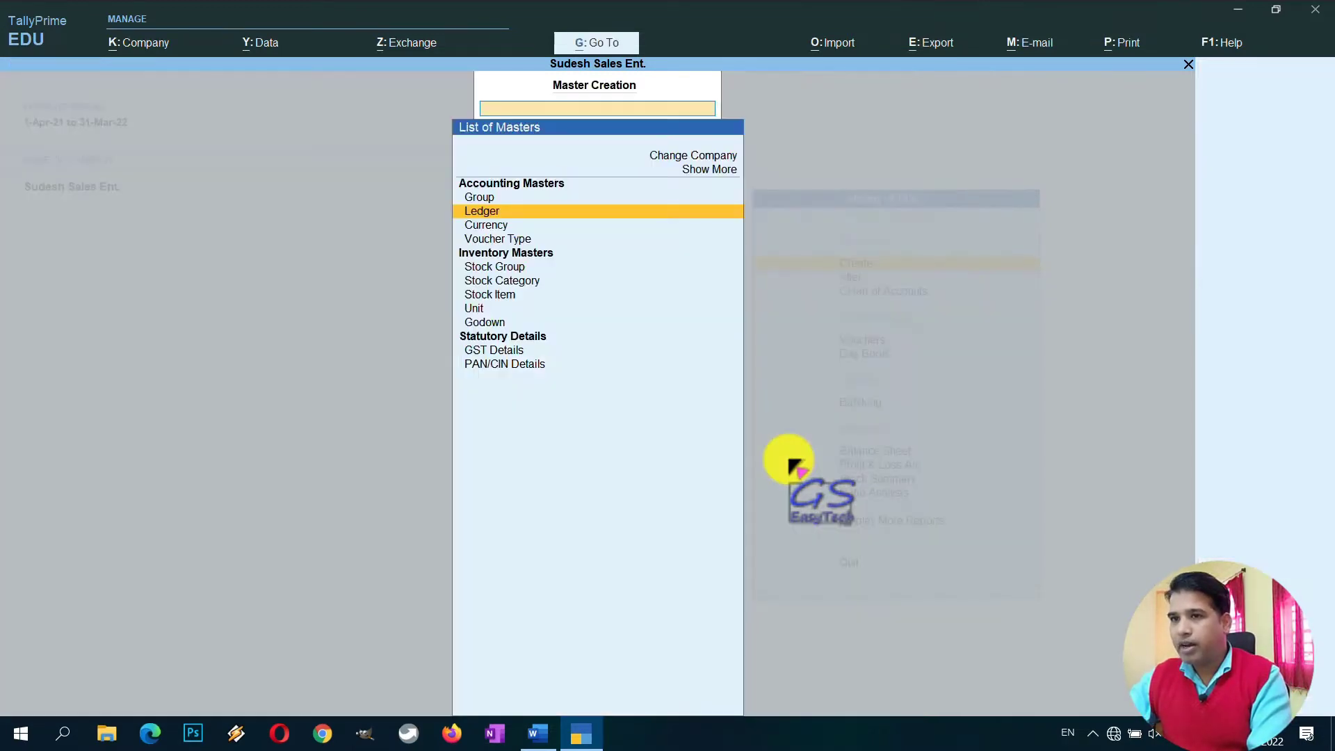
key("Down")
key("Down")
key("Down")
key("Down")
key("Down")
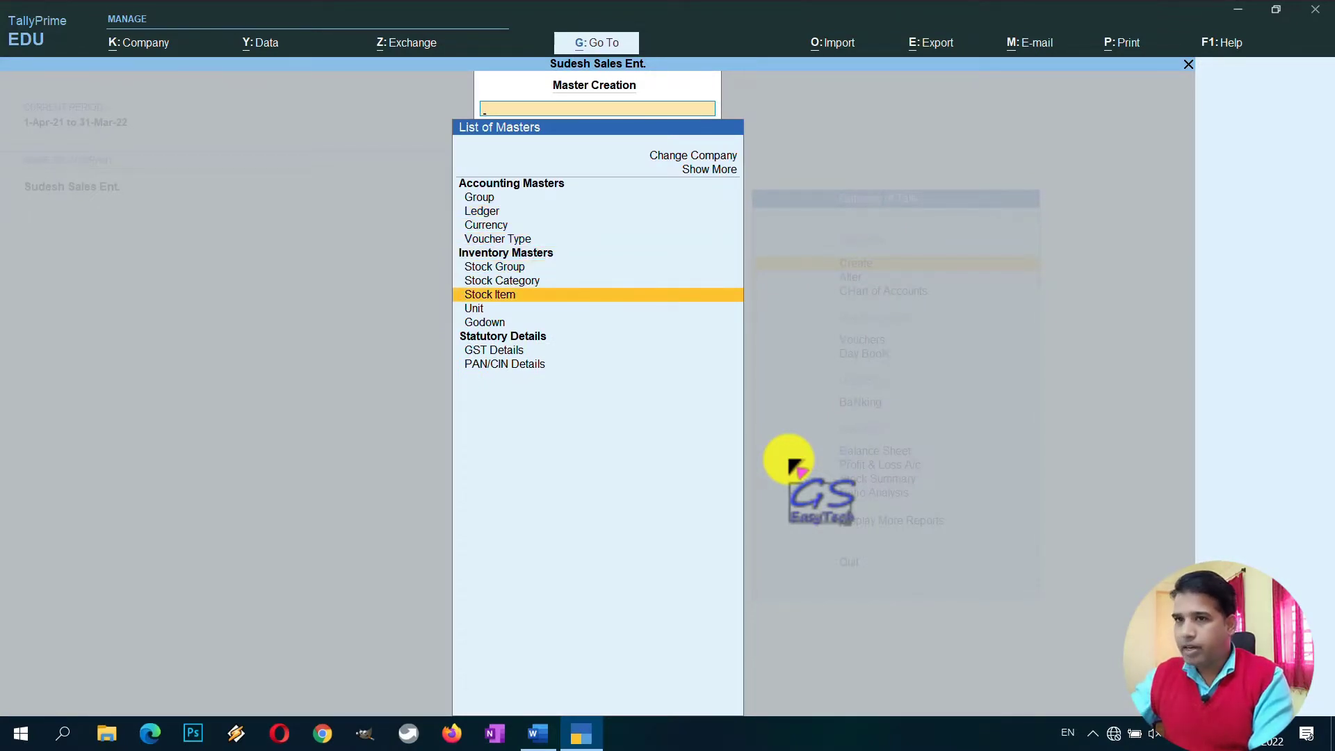
key("Return")
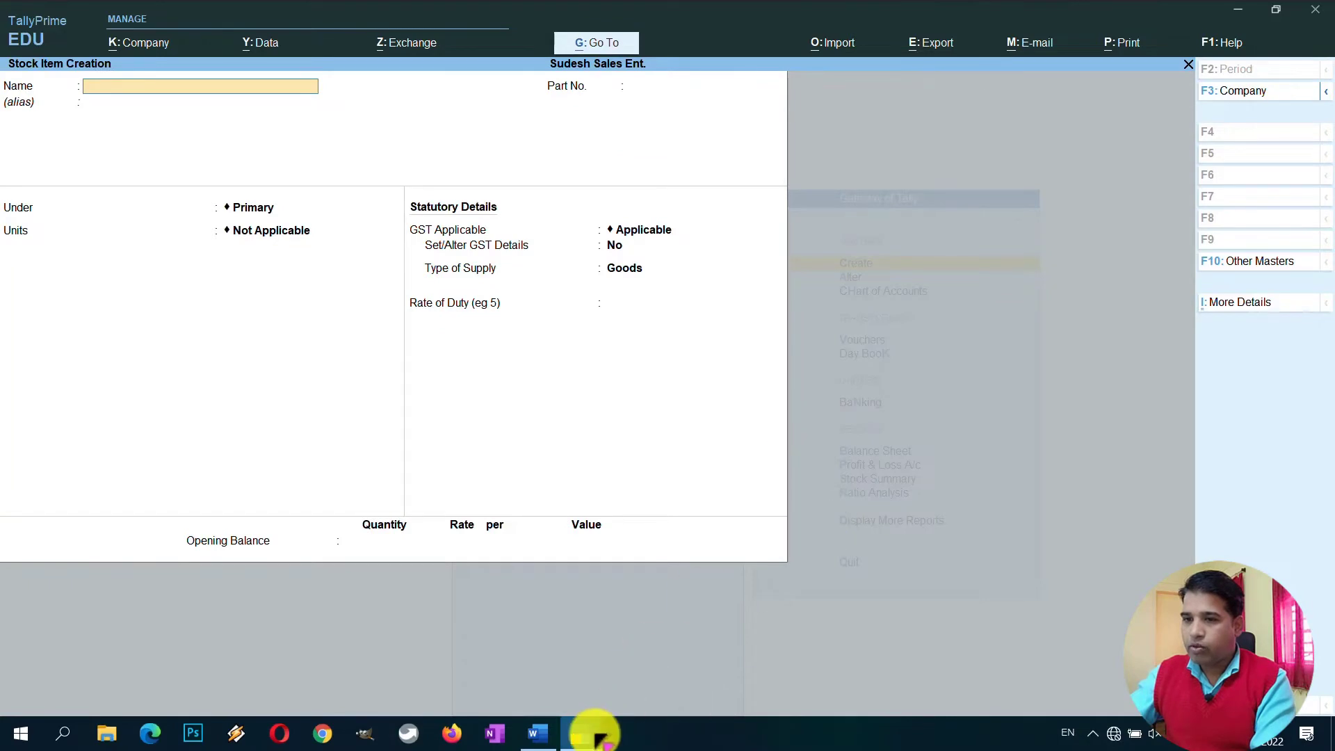
Copy the product name Keyboard Normal from the Word document into TallyPrime as the stock item name and keep it under Primary.
left_click(538, 732)
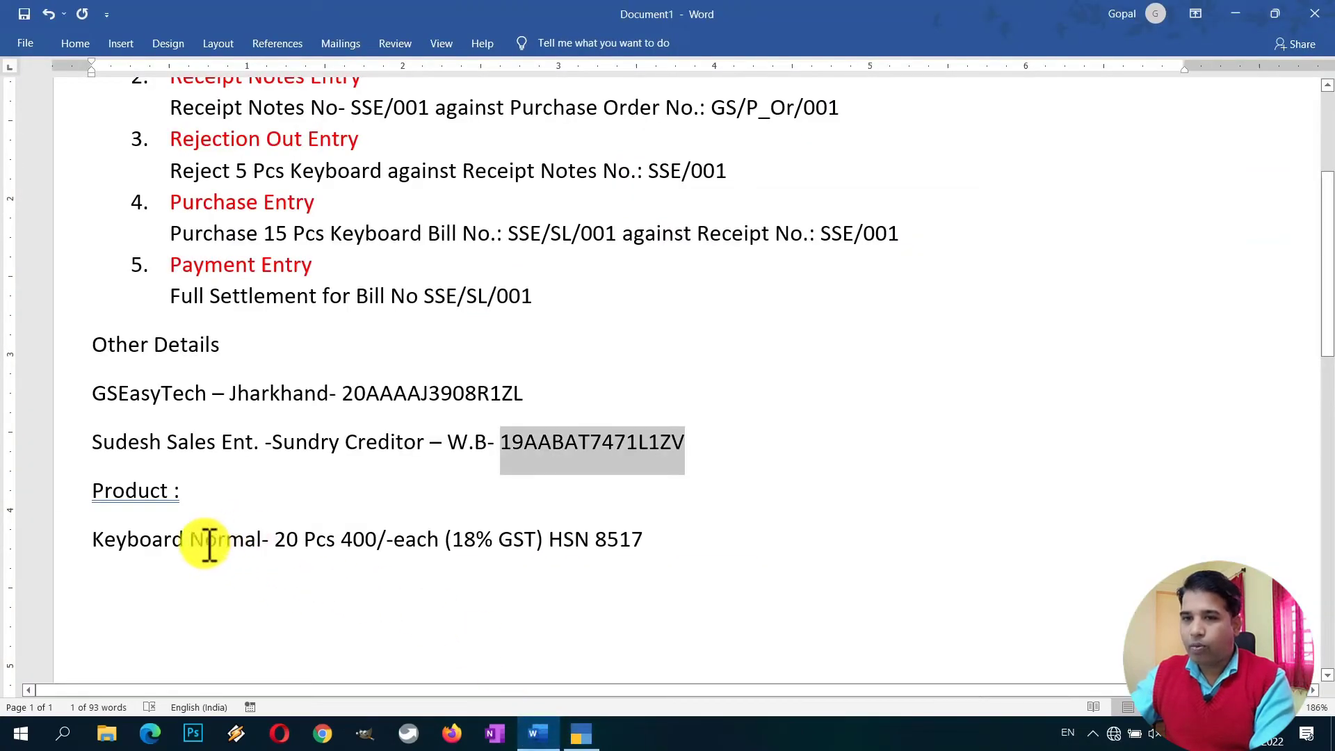
left_click_drag(265, 540, 92, 543)
key("ctrl+c")
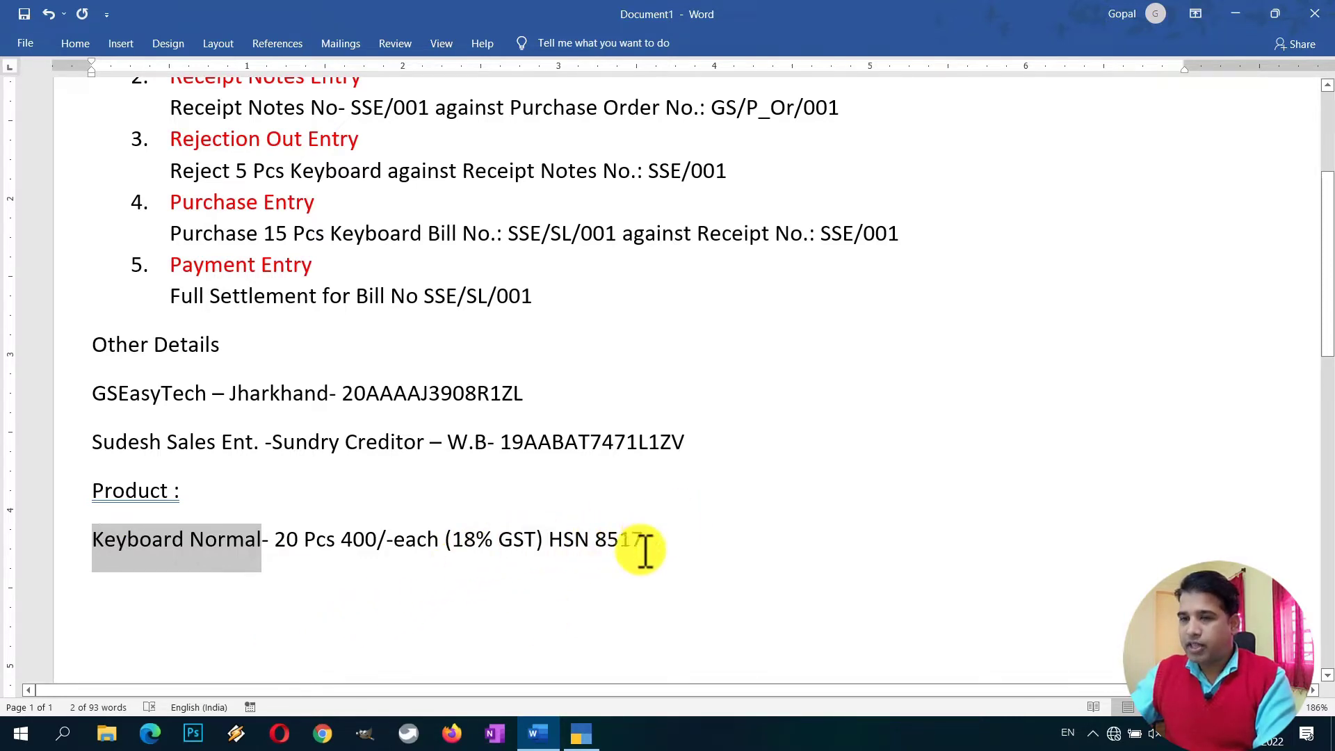
left_click(584, 730)
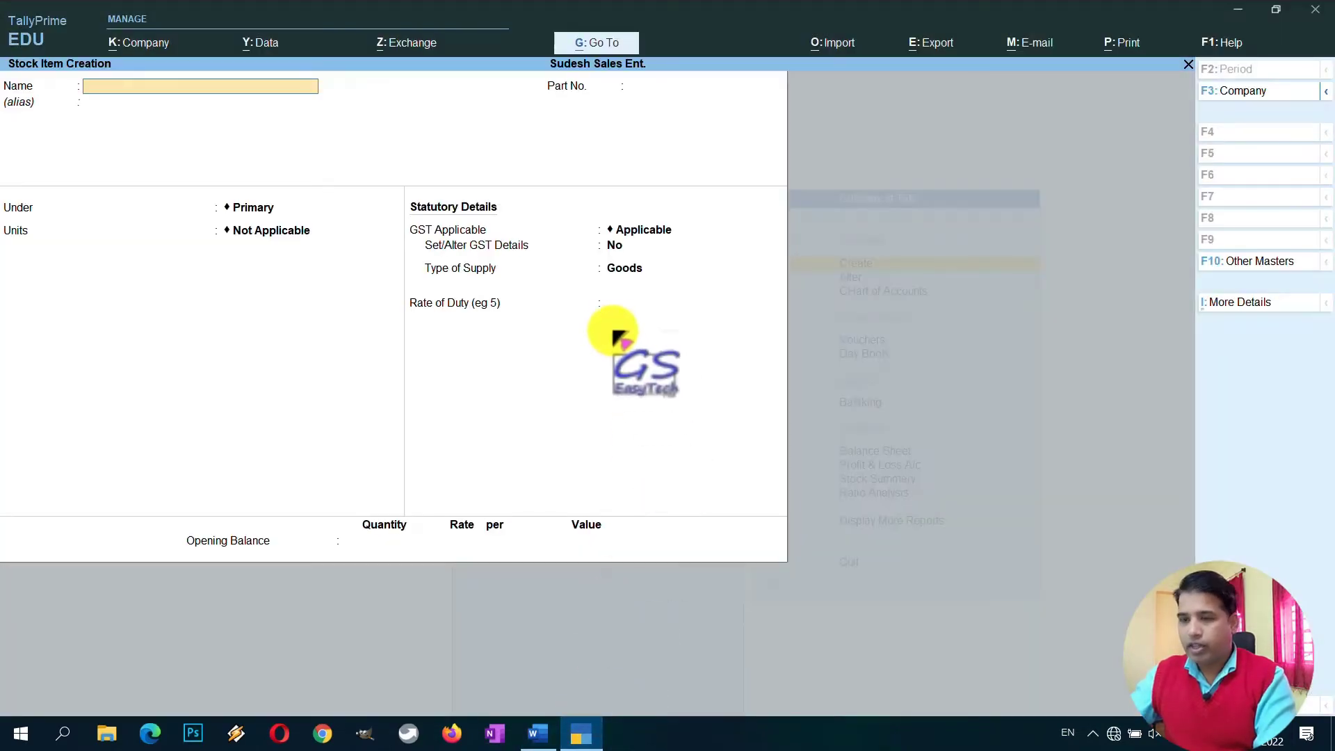
key("ctrl+v")
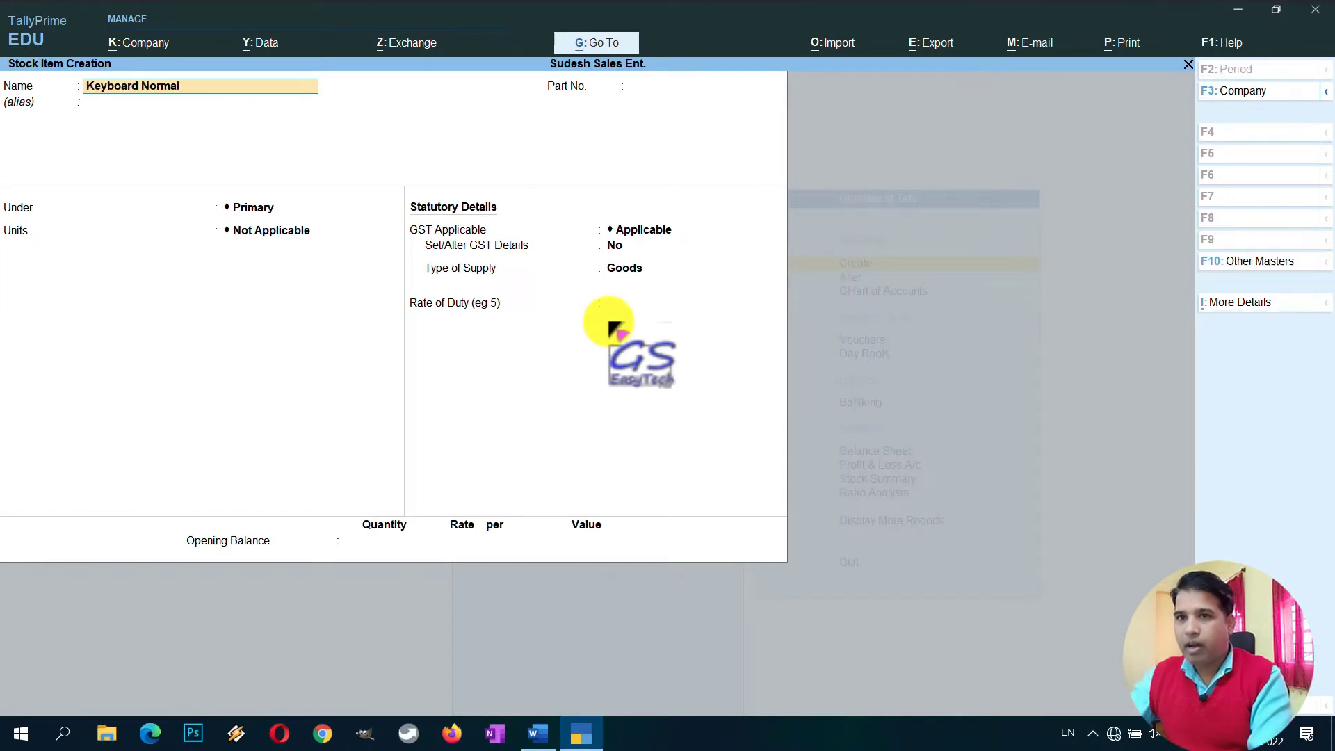
key("Return")
key("Return")
key("Return")
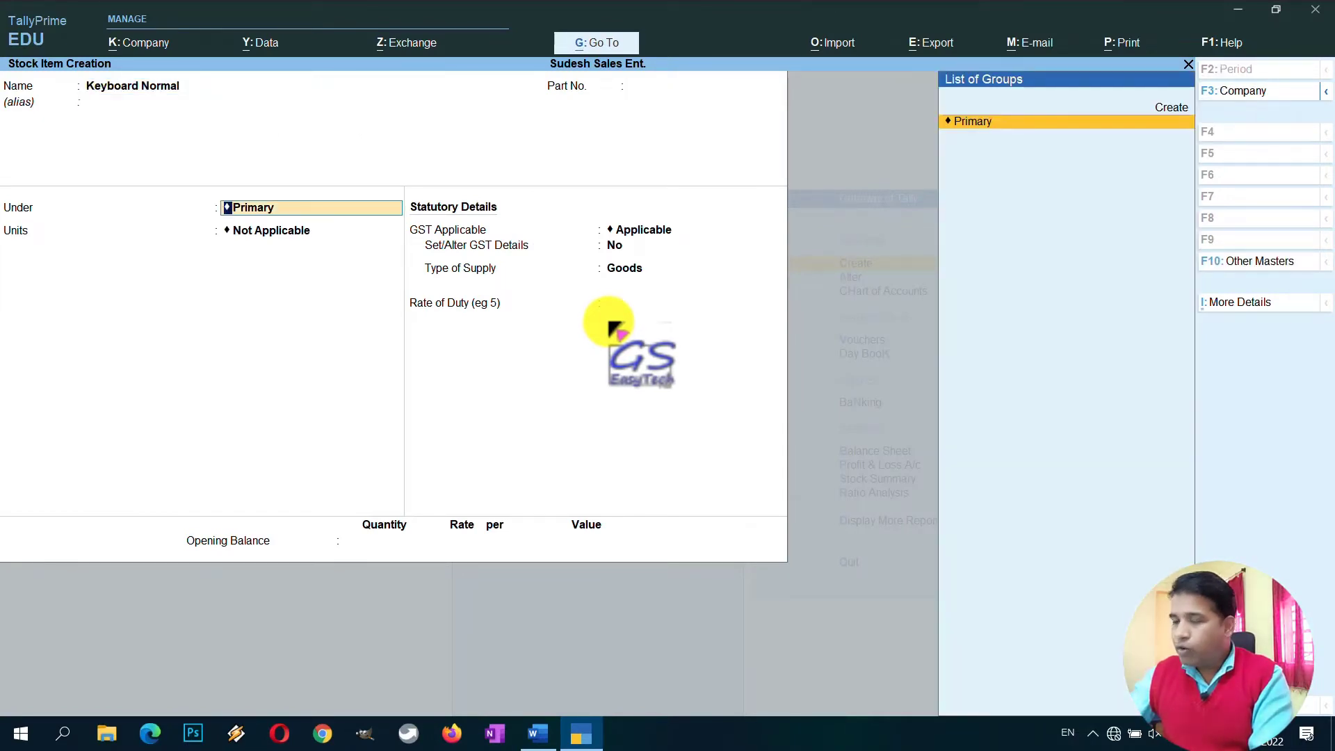
key("Return")
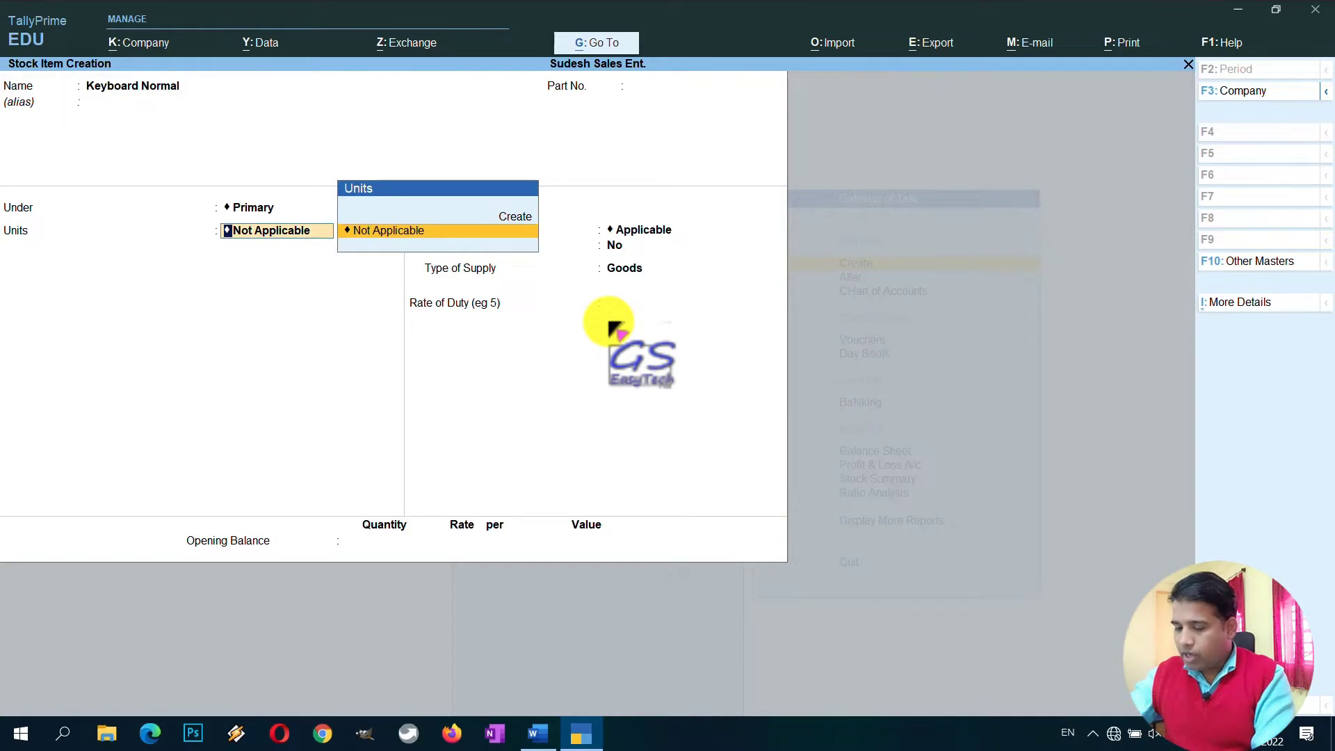
Create a simple unit with symbol Pcs, formal name Pieces, UQC PCS-PIECES and 0 decimal places, and assign it to the stock item.
key("alt+c")
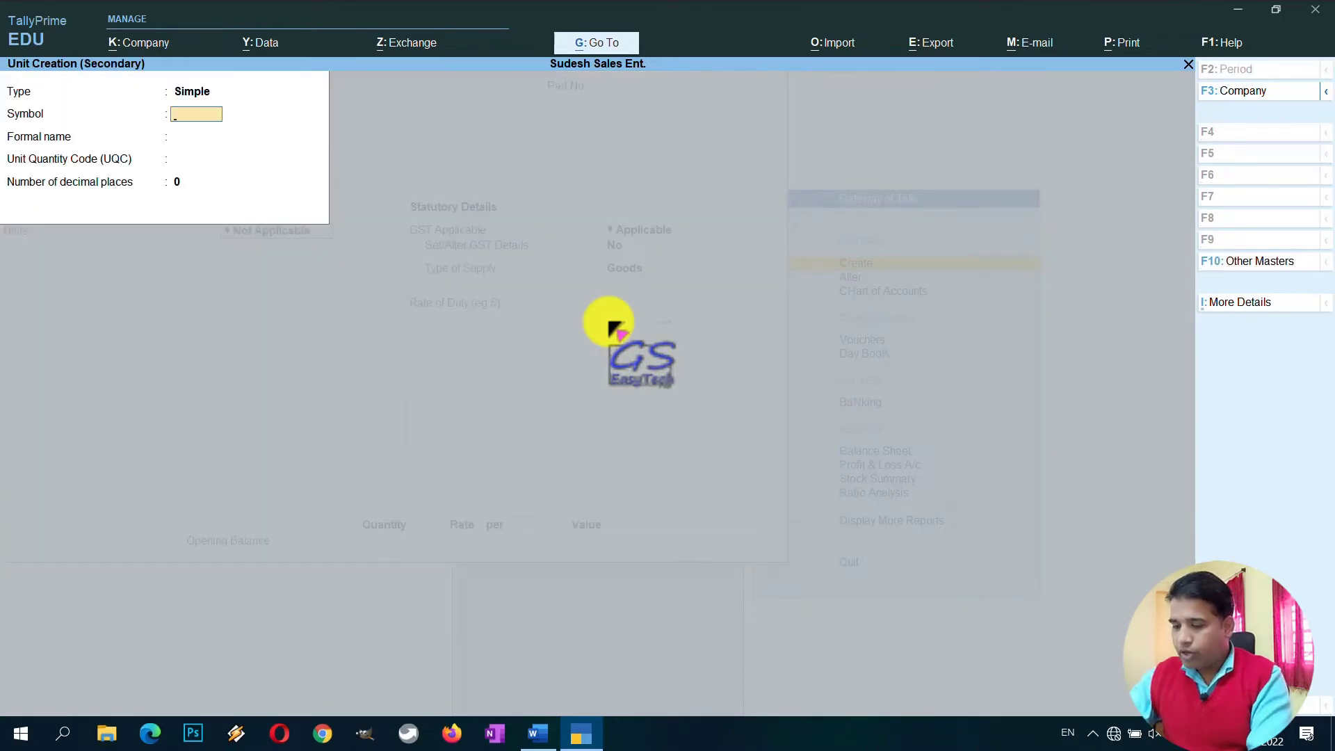
type("Pcs")
key("Return")
type("Pieces")
key("Return")
key("Return")
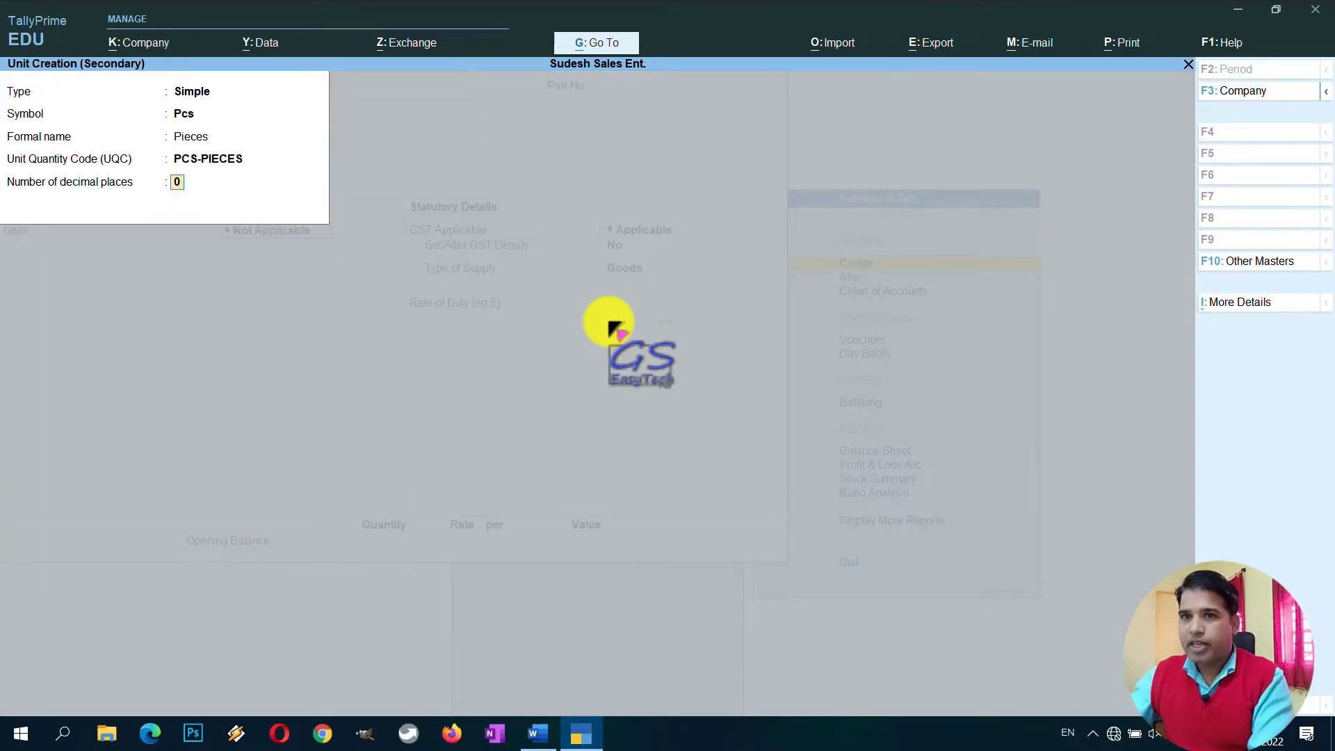
key("Return")
key("Return")
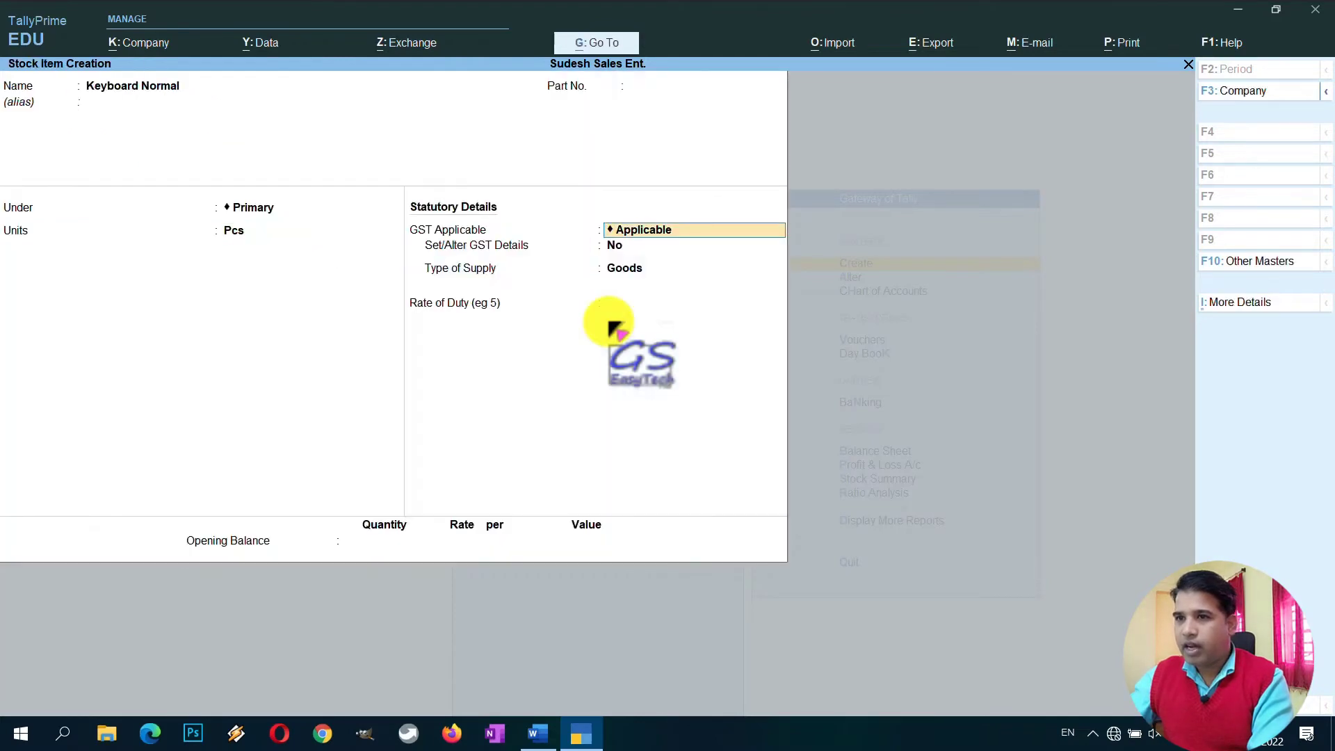
Keep GST applicable for the item, enable setting its GST details, and enter HSN/SAC 8517 with the description left blank.
key("Return")
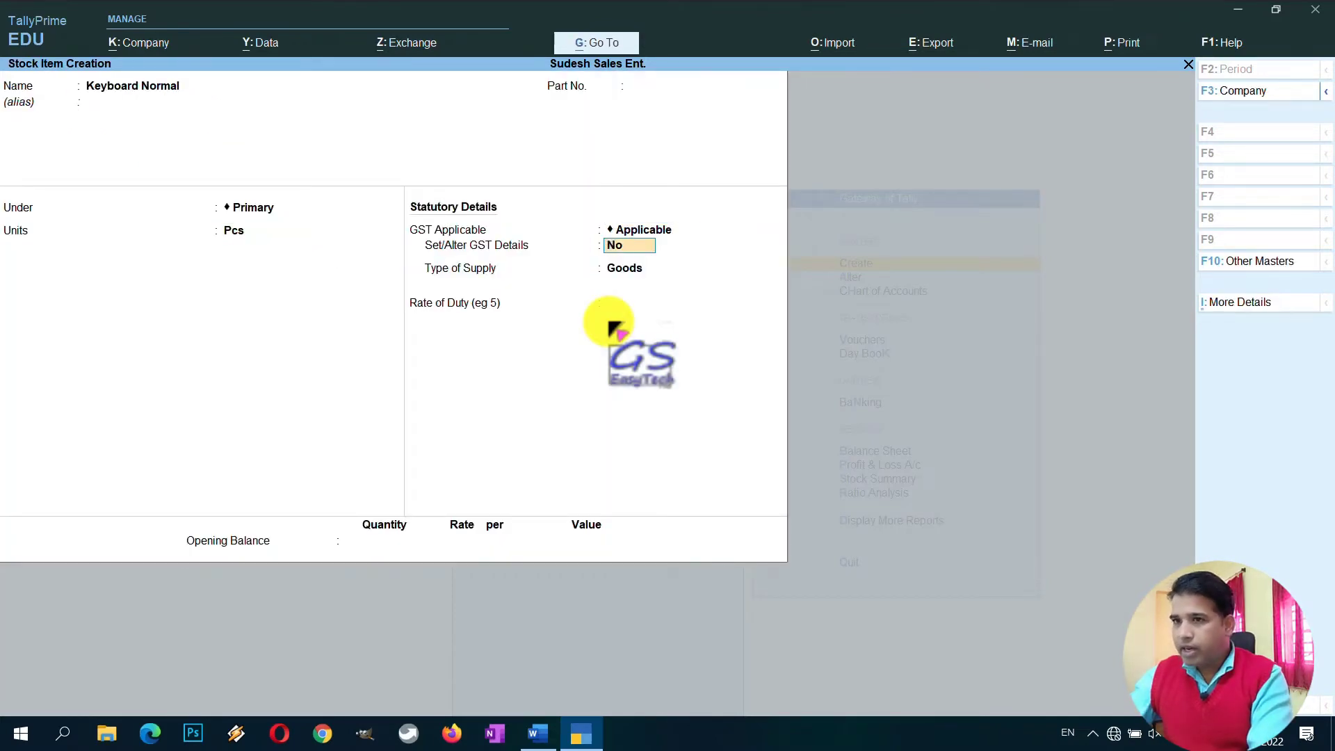
key("Return")
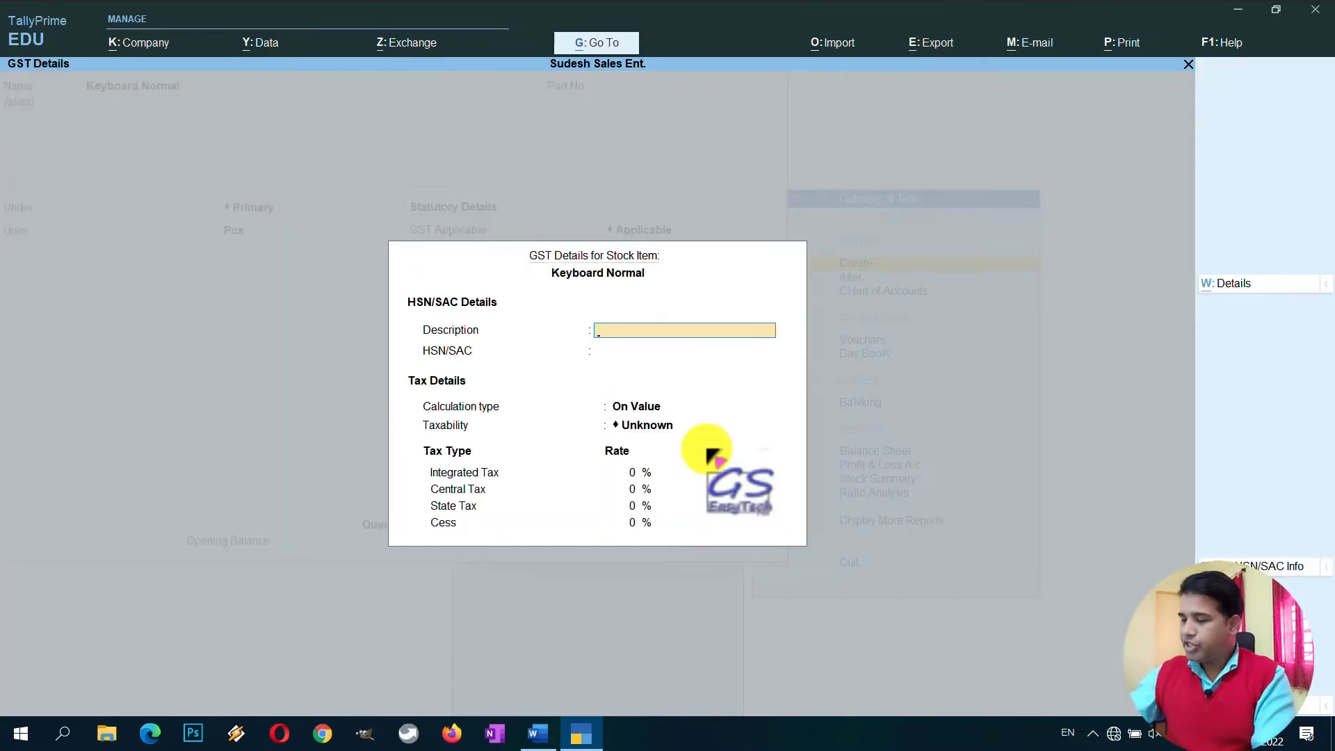
key("Return")
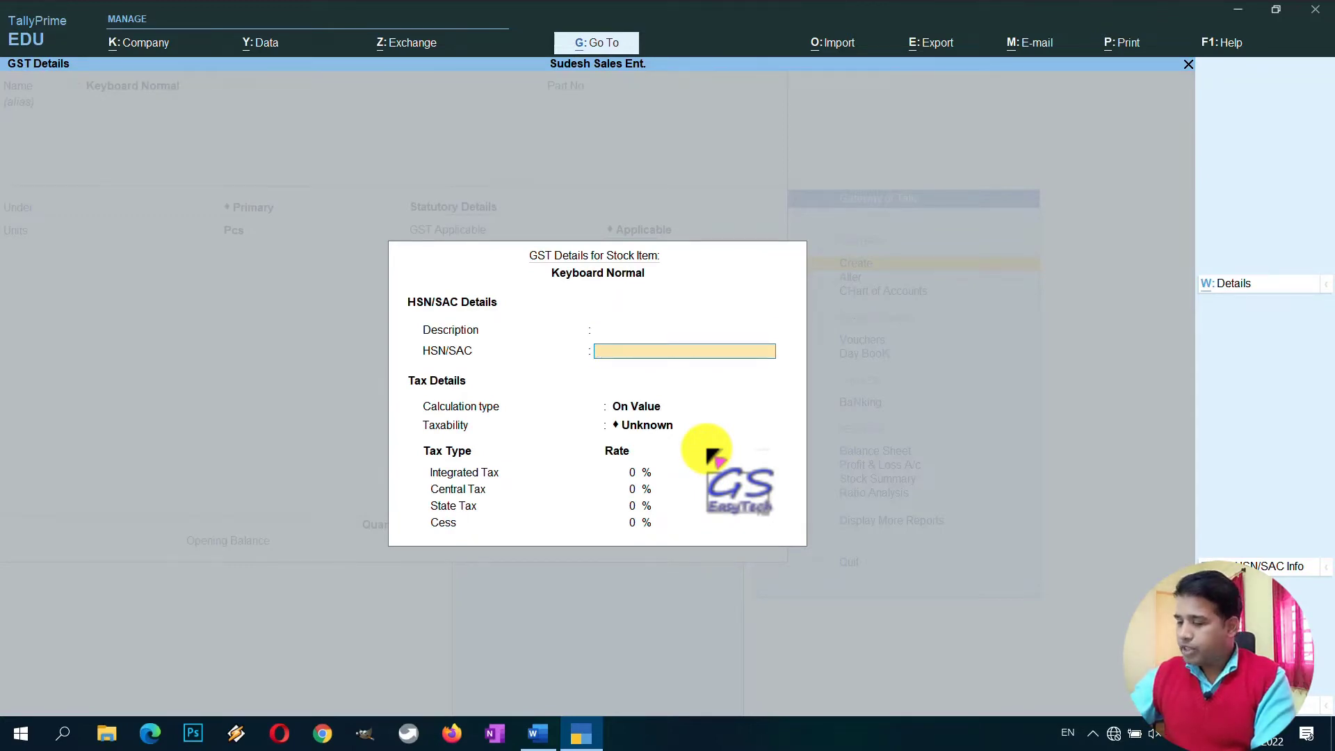
key("Return")
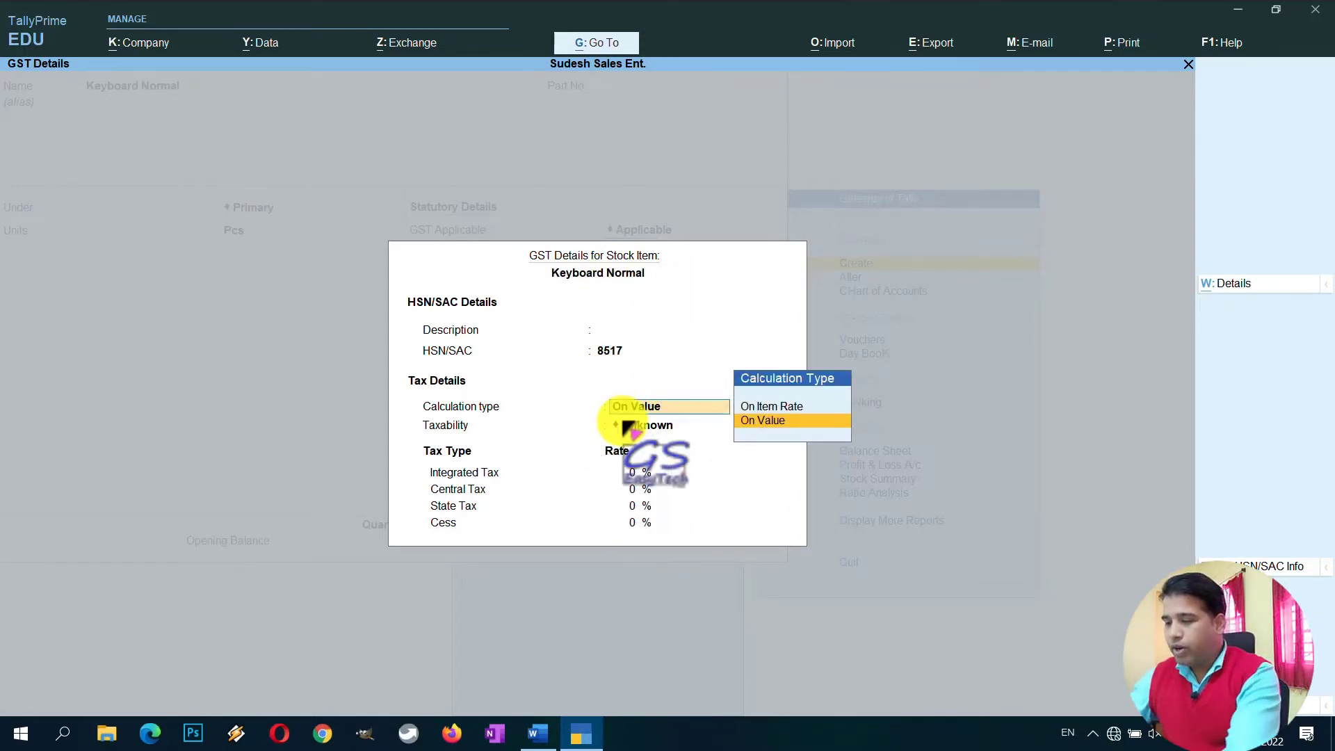
Check and accept the GST configuration options, keep the calculation type On Value, and set the item's taxability to Taxable.
key("F12")
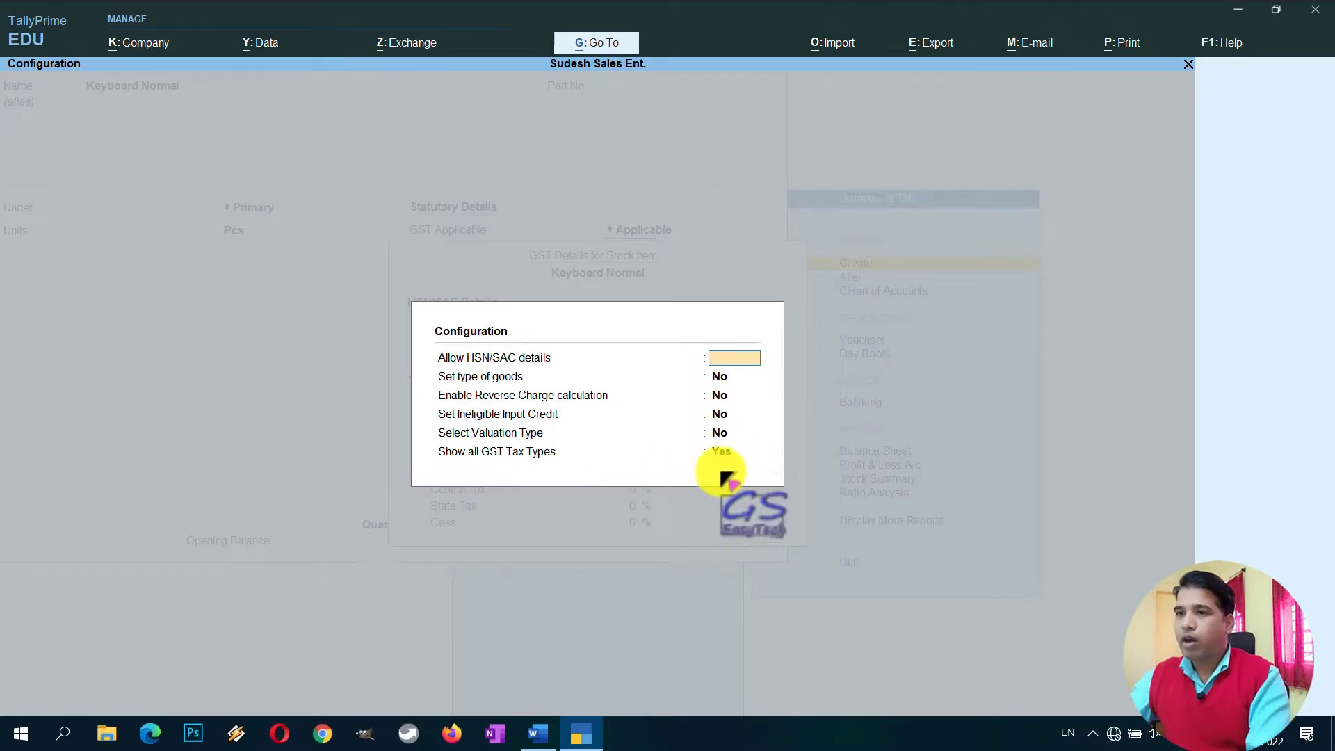
key("ctrl+a")
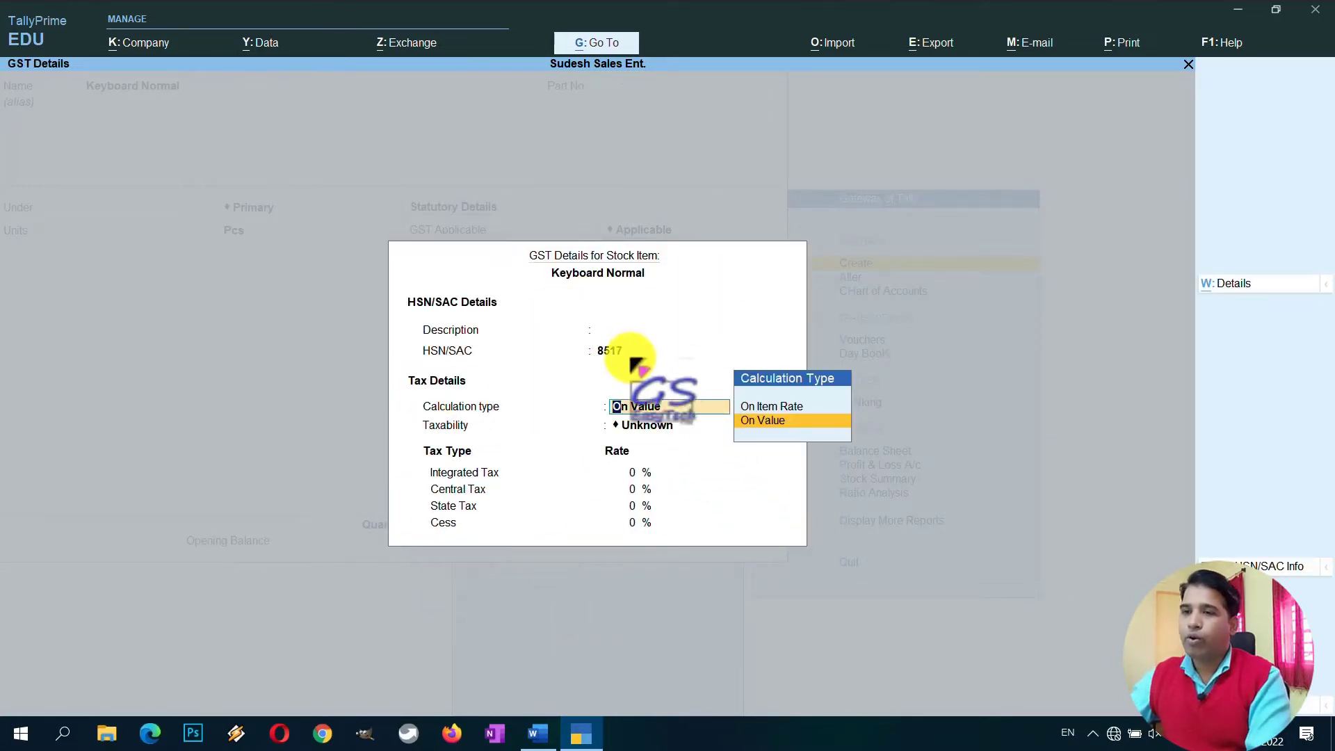
left_click(772, 420)
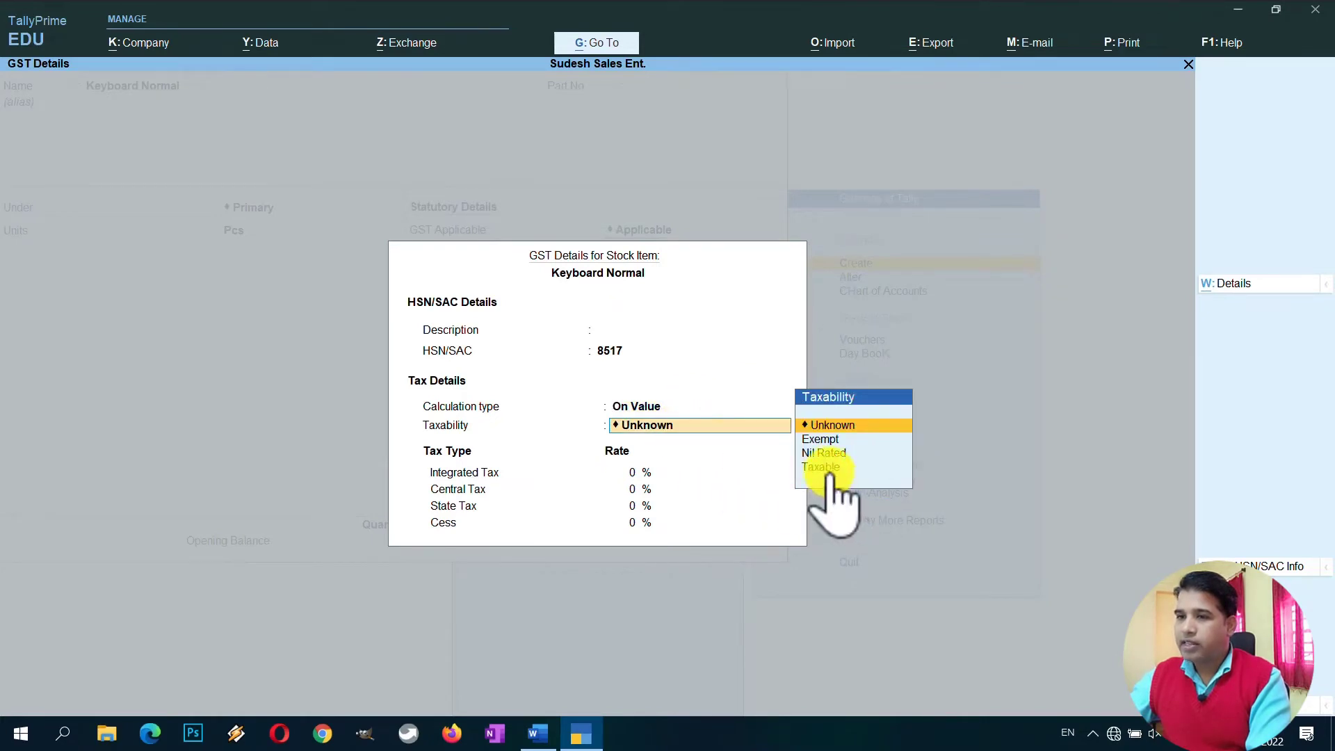
key("Down")
key("Down")
key("Down")
key("Return")
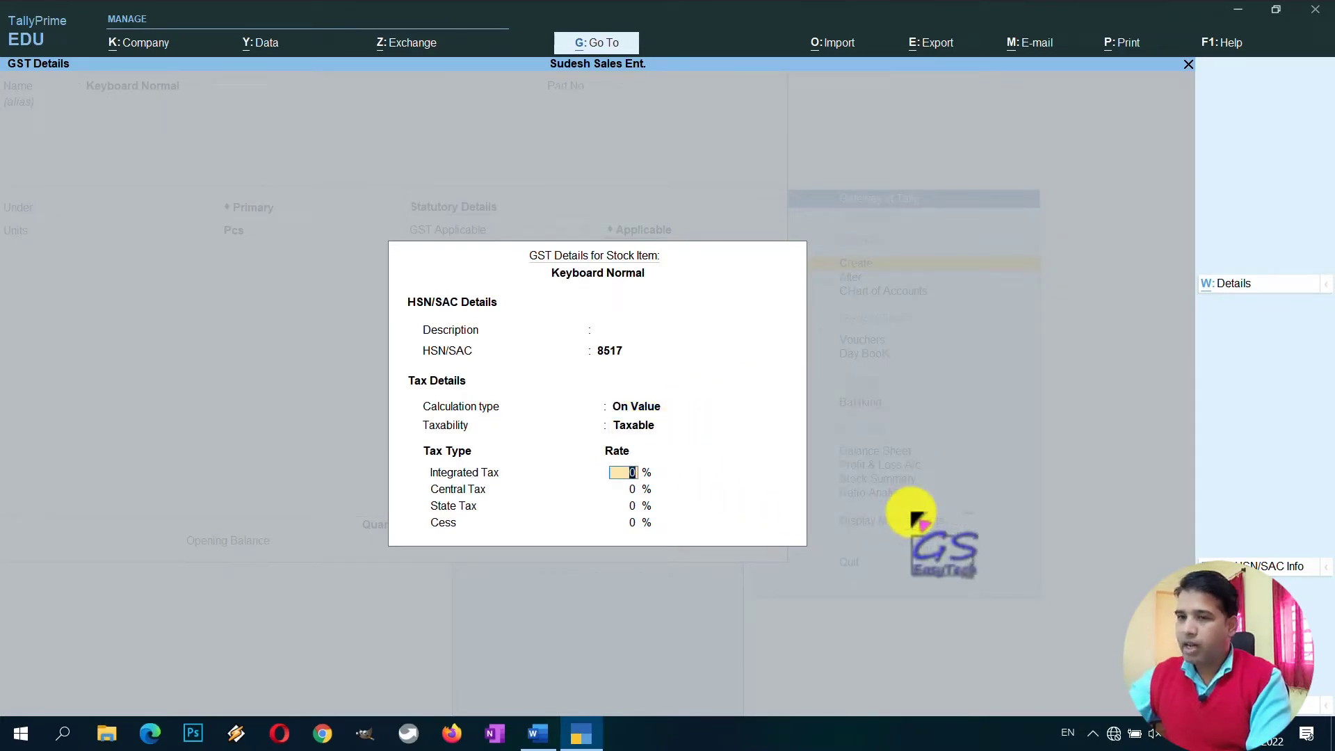
Set the integrated tax rate to 18% with cess at 0%, keep the type of supply as Goods, and save the stock item.
key("Return")
key("Return")
key("Return")
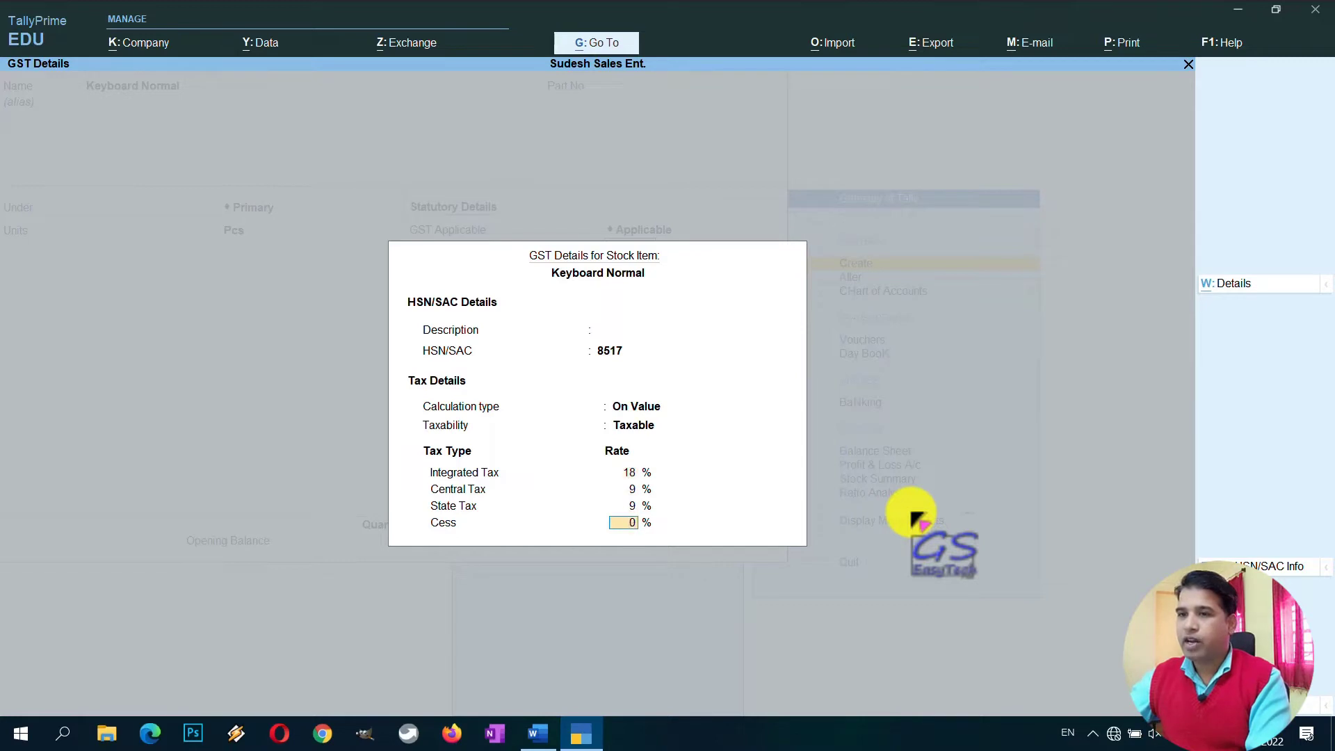
key("Return")
key("Return")
key("Return")
key("Return")
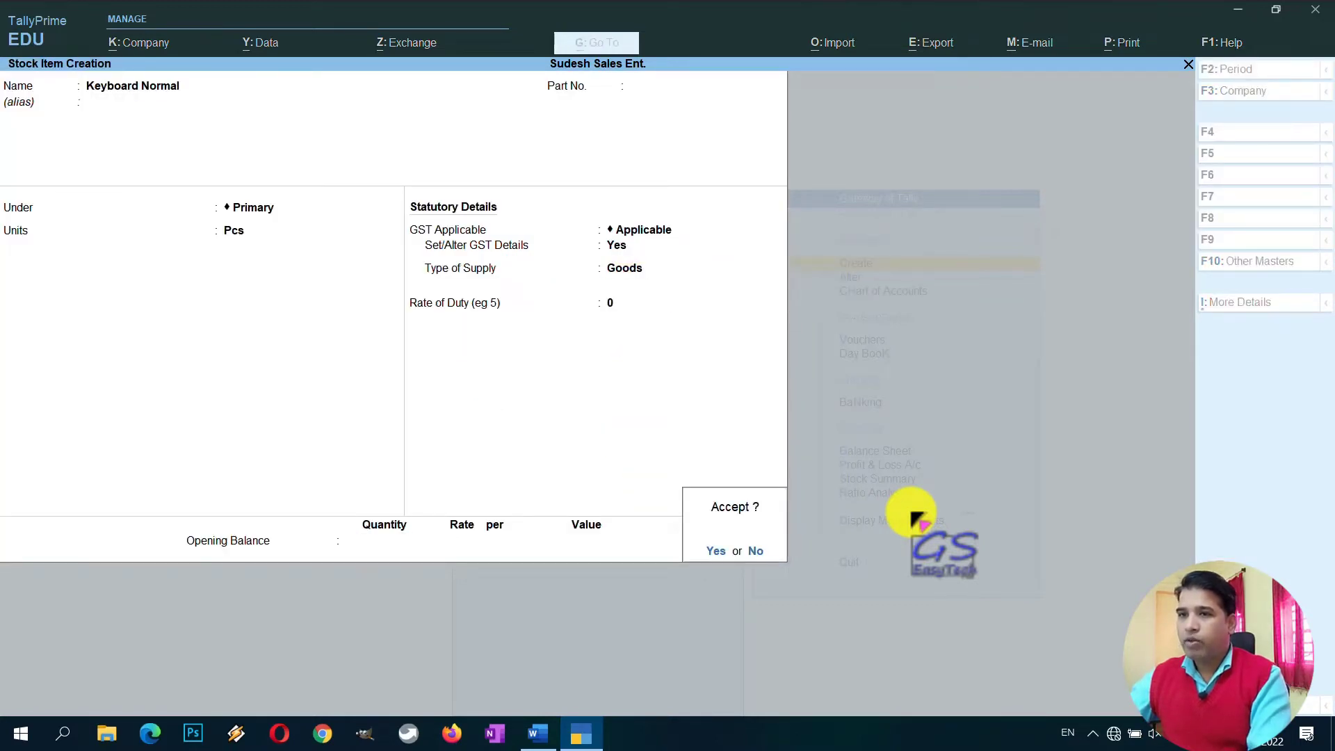
key("Return")
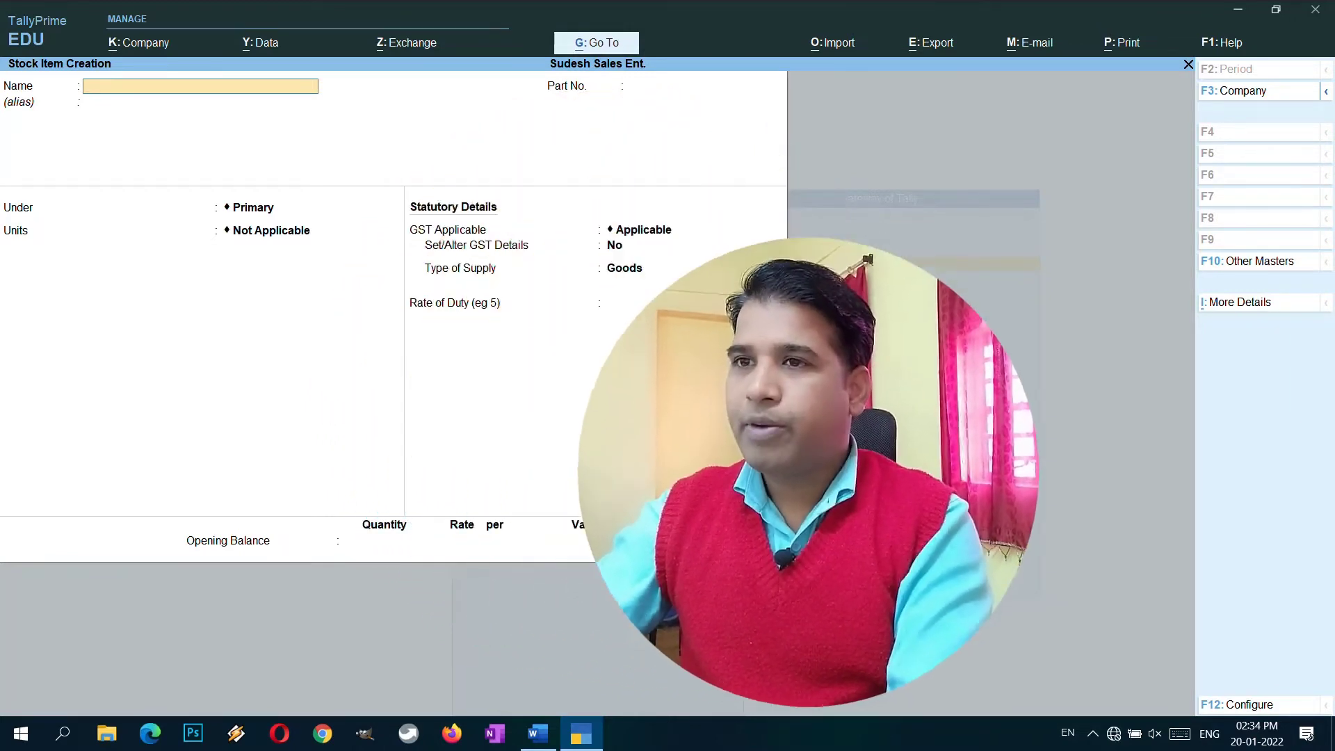
Exit master creation to the Gateway of Tally and open voucher entry.
key("Escape")
key("y")
key("Escape")
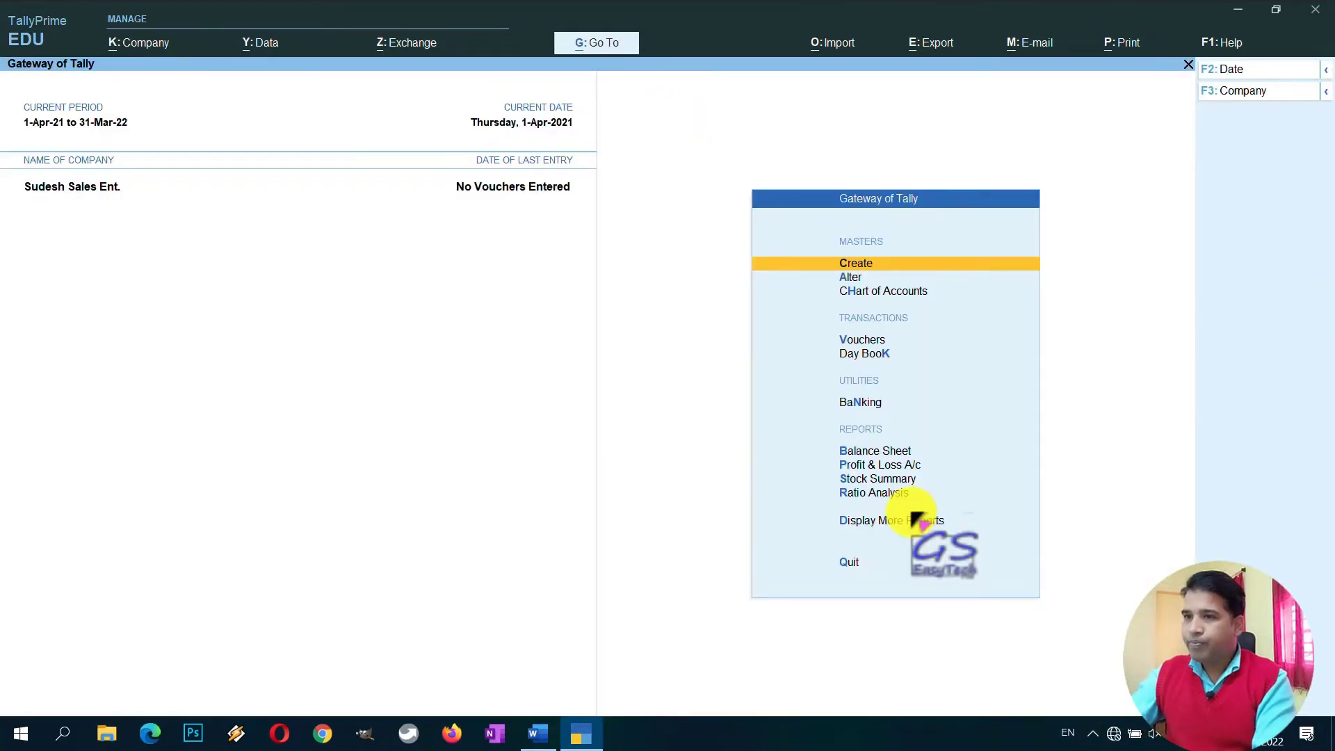
key("Down")
key("Down")
key("Down")
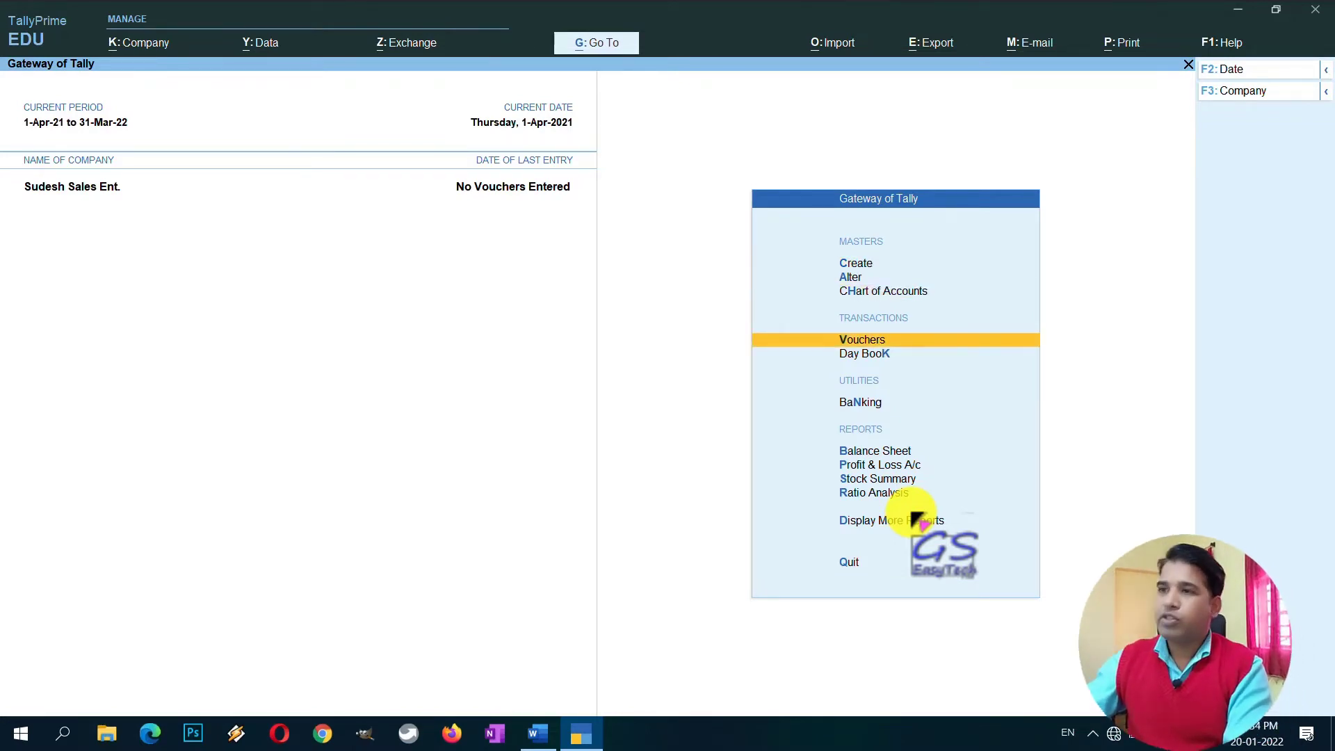
key("Return")
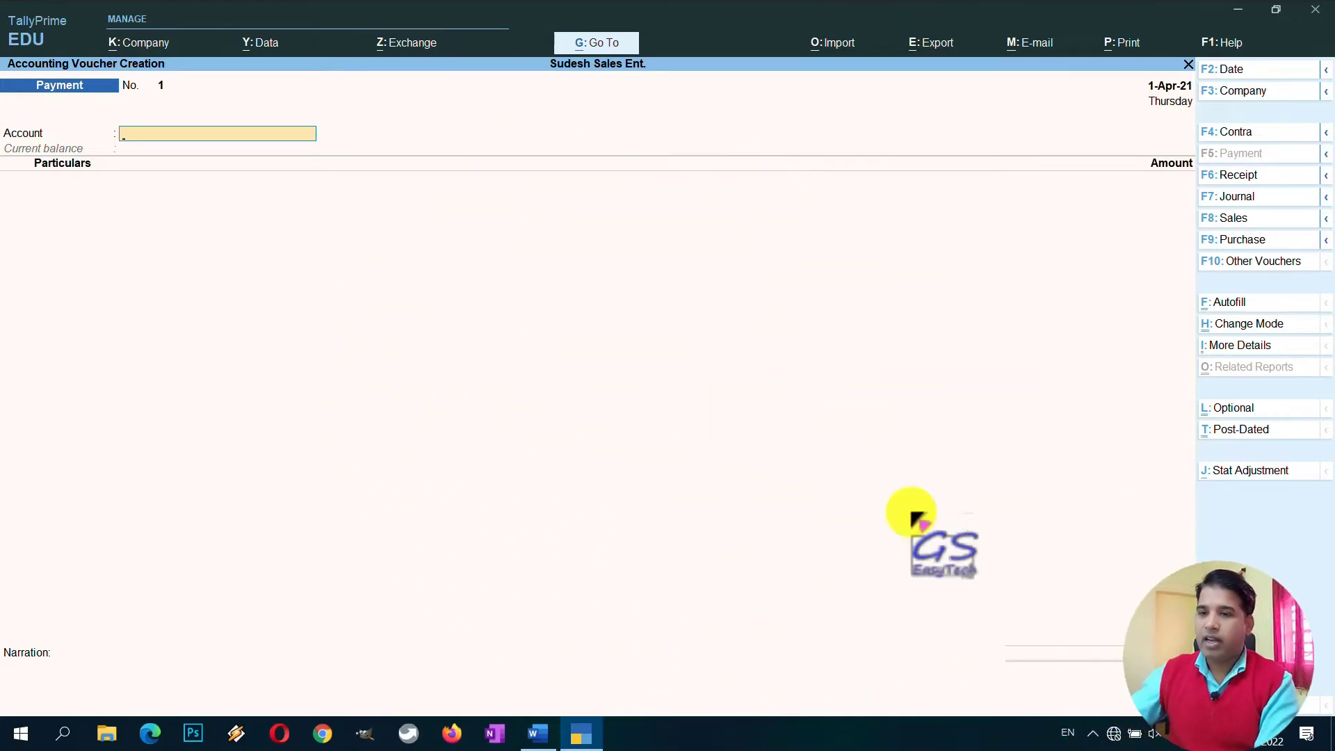
Review the Purchases Order Entry details in the Word document, copy its order number, and switch back to TallyPrime.
left_click(539, 733)
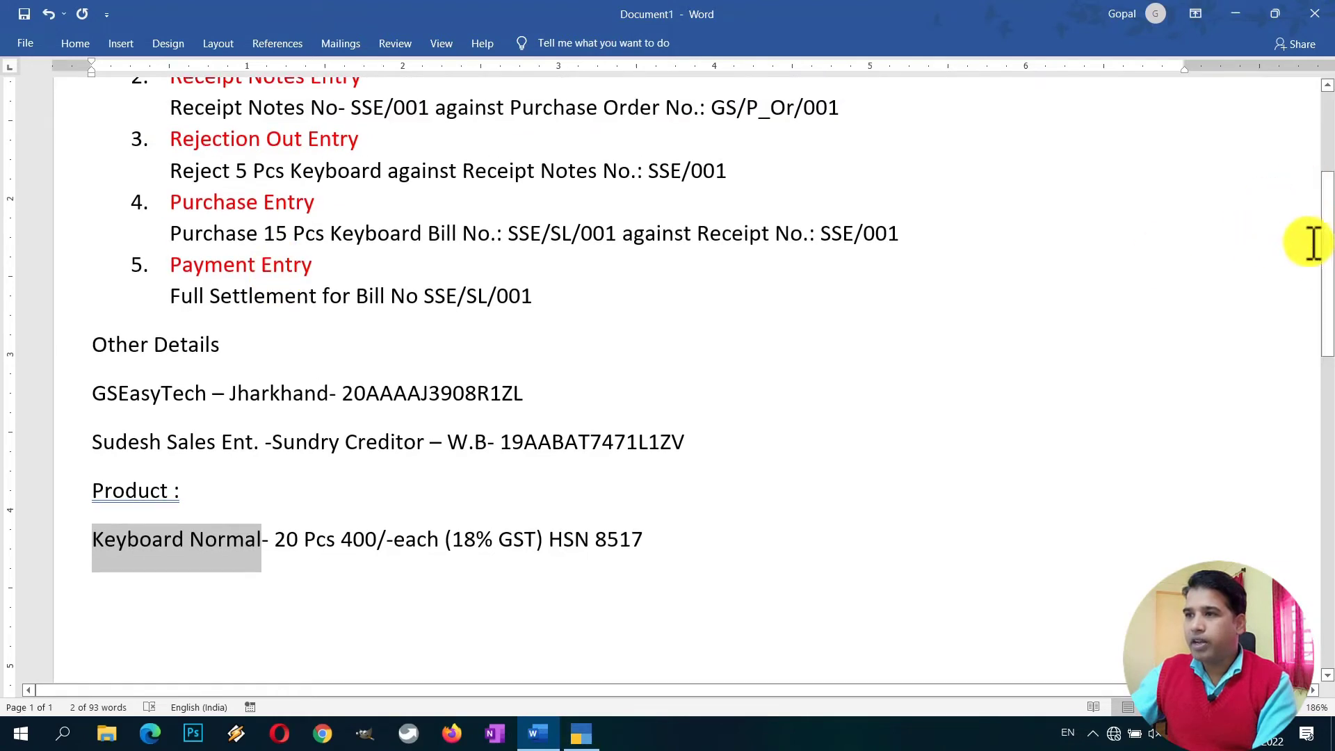
left_click_drag(1326, 253, 1327, 104)
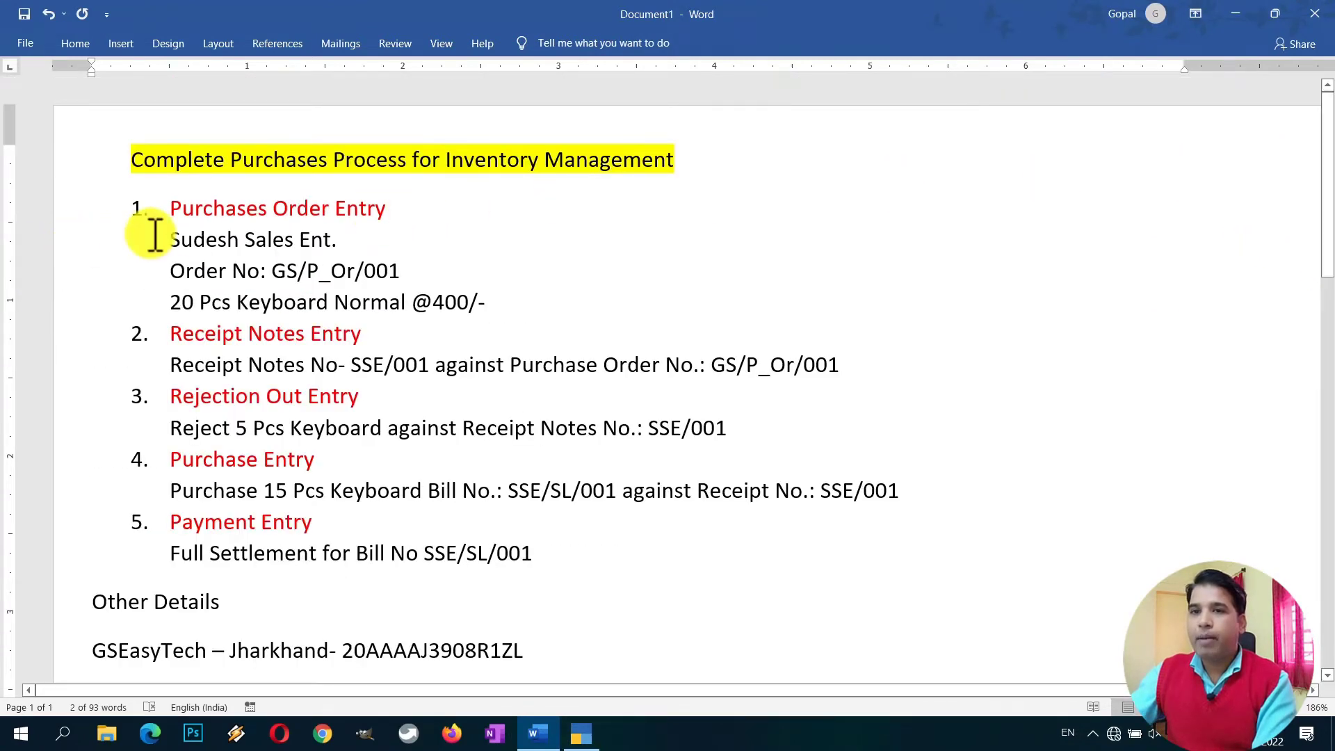
left_click_drag(174, 209, 396, 228)
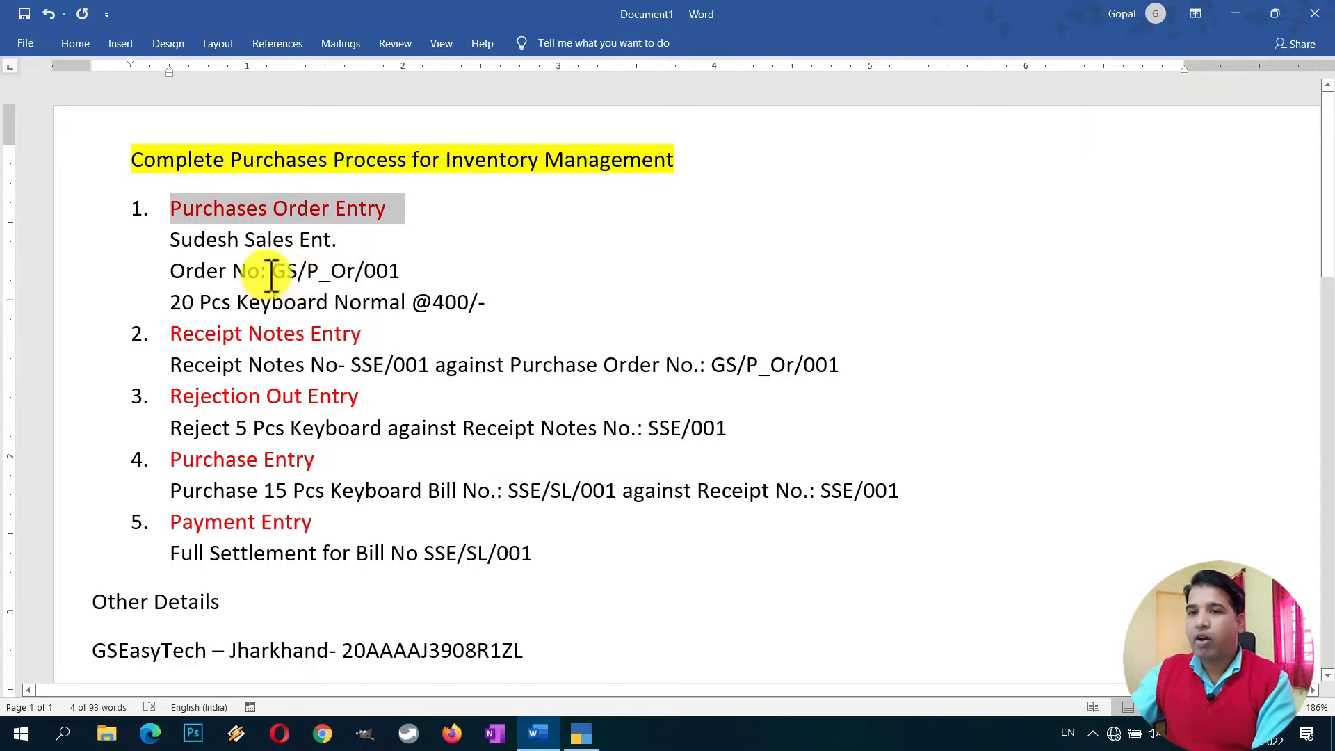
left_click_drag(273, 272, 412, 269)
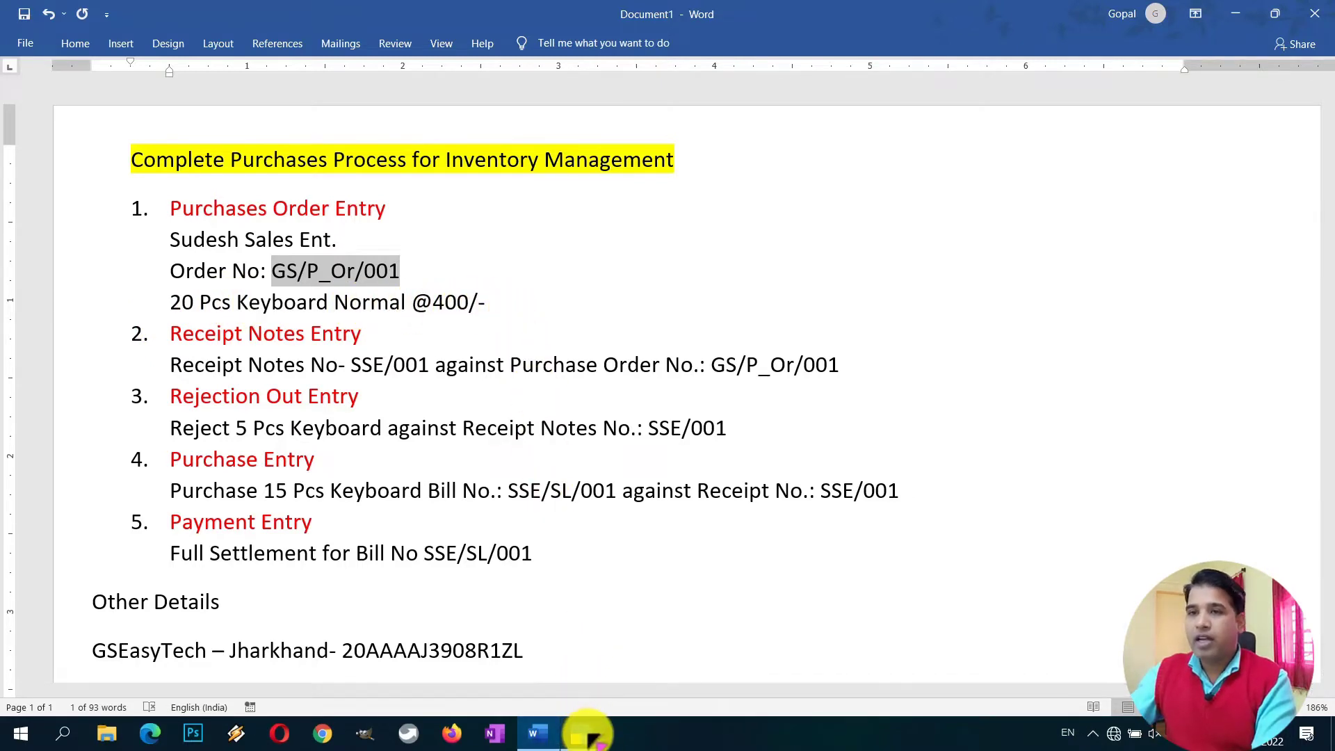
left_click_drag(492, 302, 432, 302)
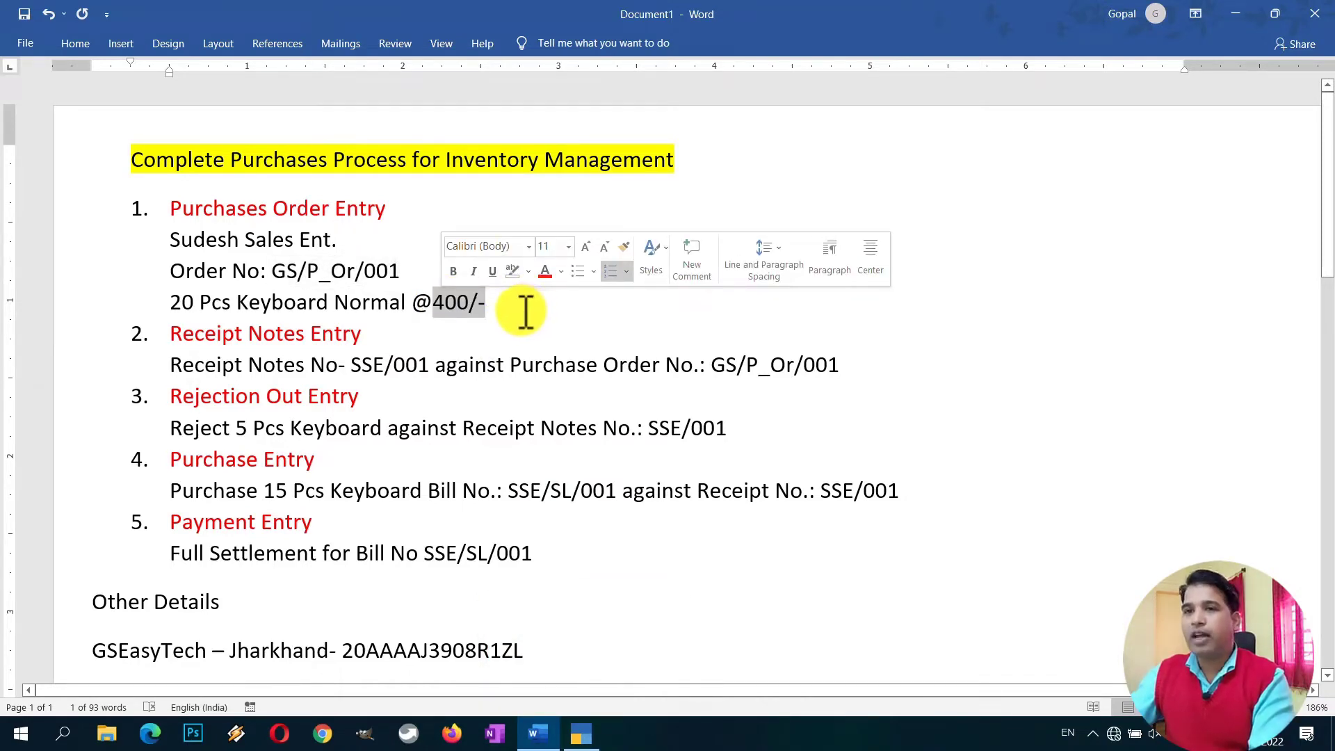
left_click(492, 306)
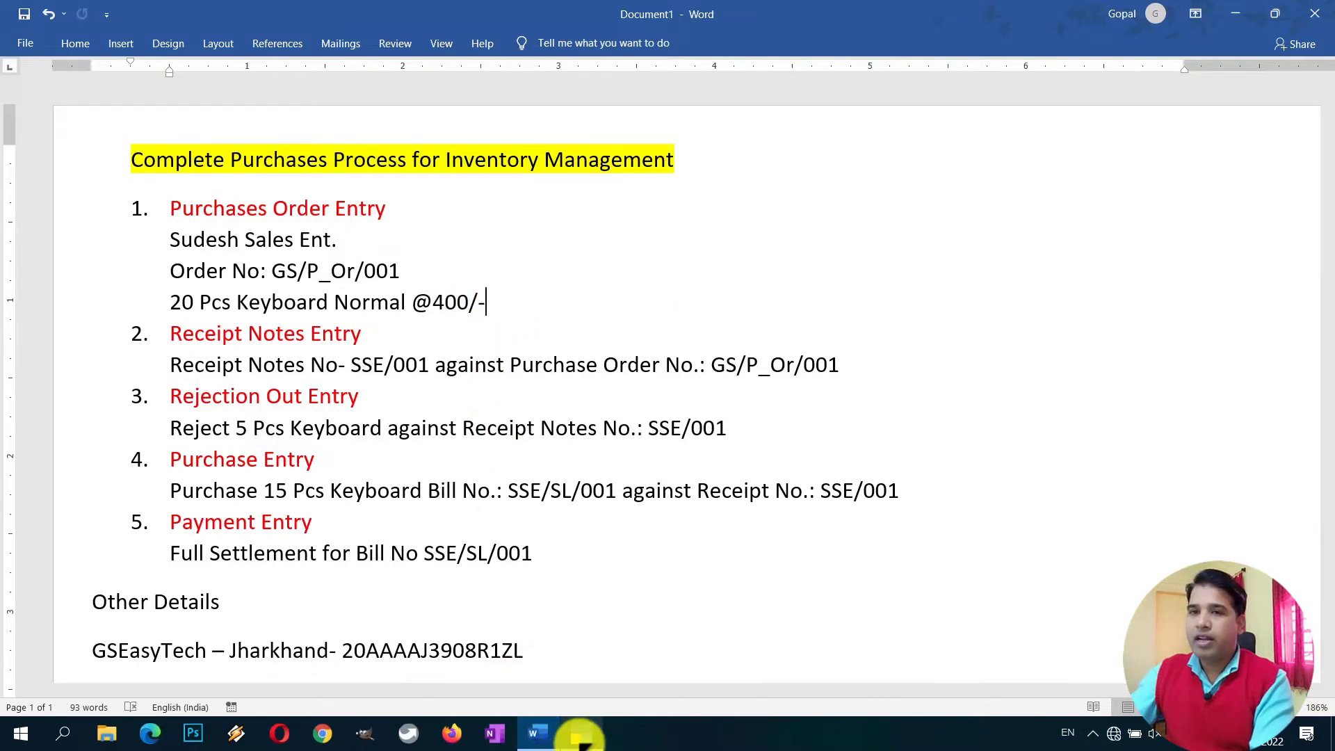
left_click(409, 276)
left_click_drag(285, 272, 292, 270)
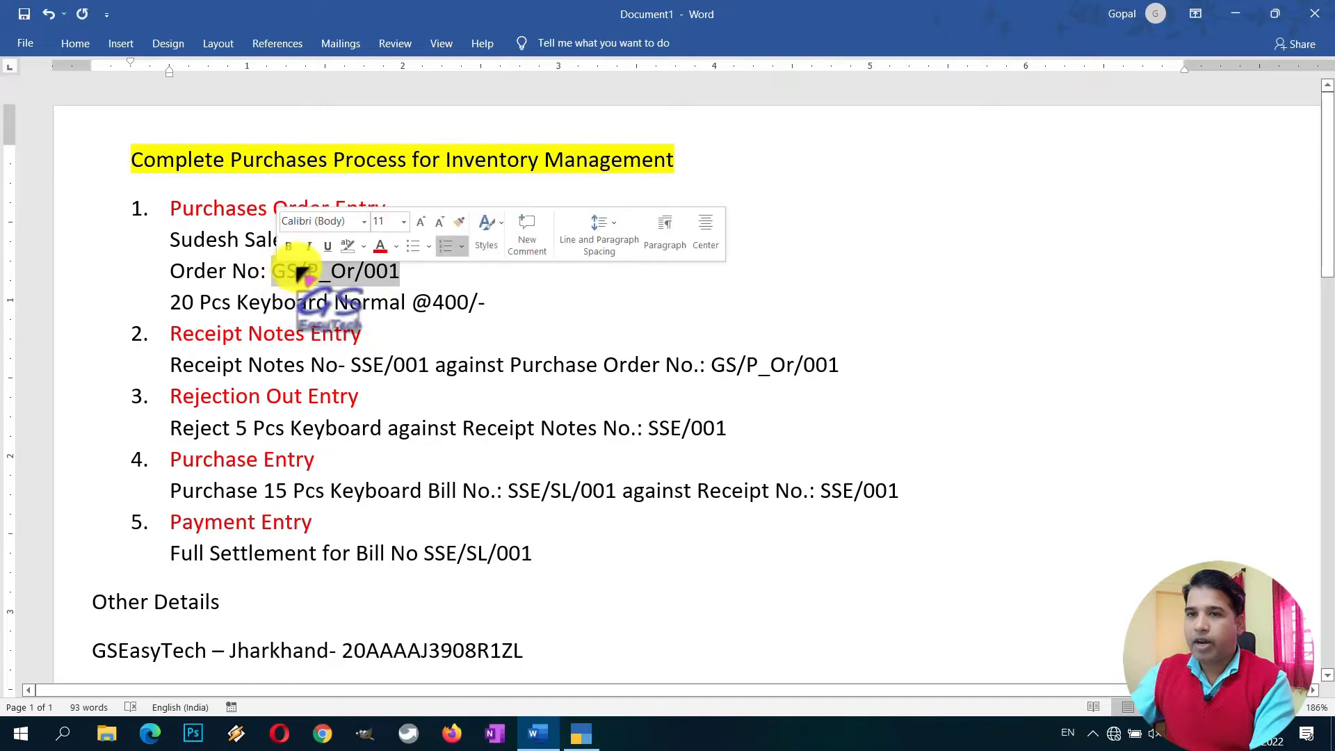
right_click(301, 272)
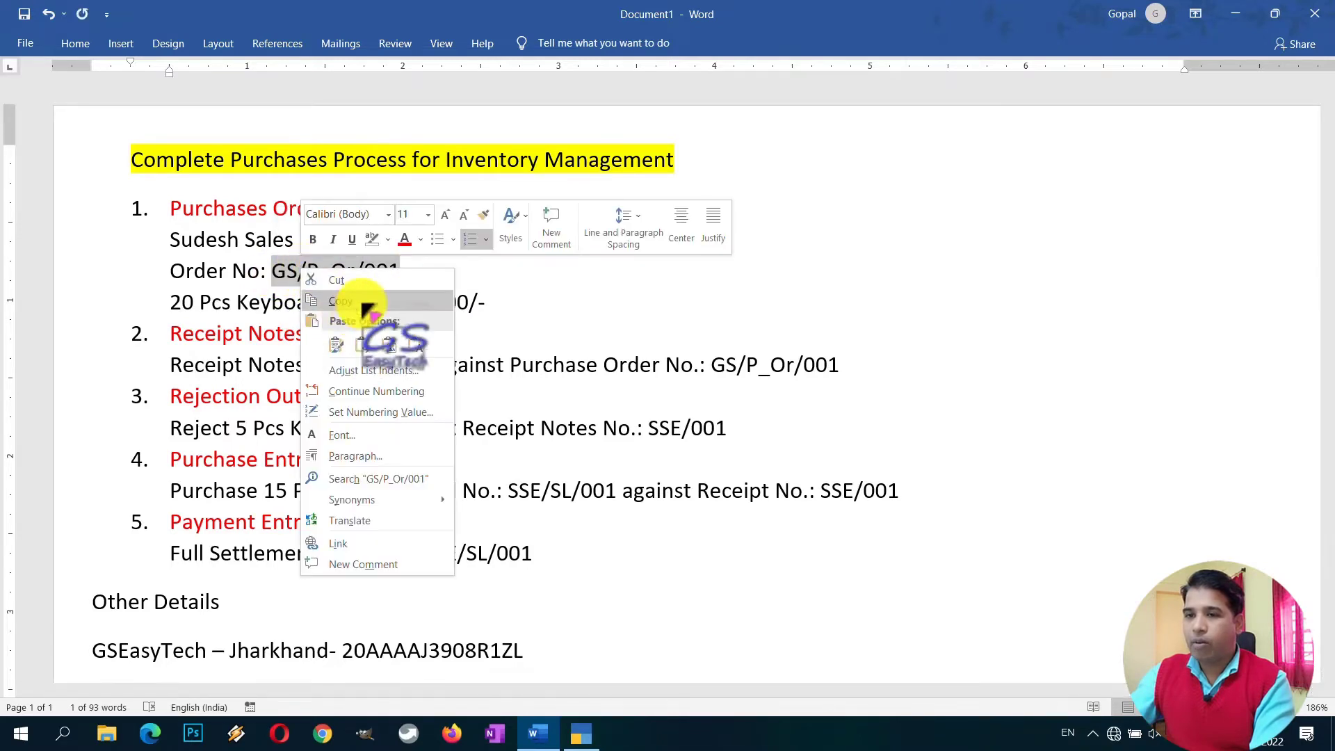
left_click(348, 300)
left_click(583, 734)
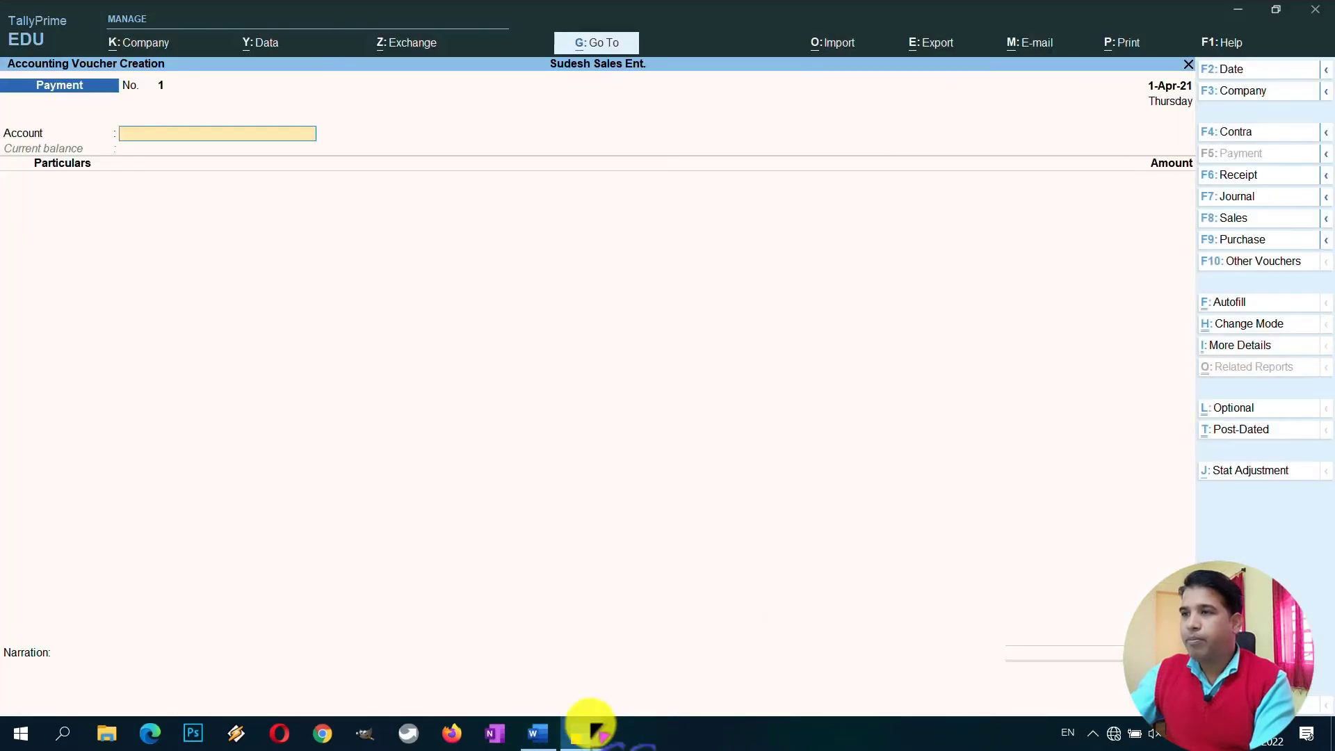
Change the voucher type to Purchase Order and activate that voucher type for the company.
left_click(1255, 262)
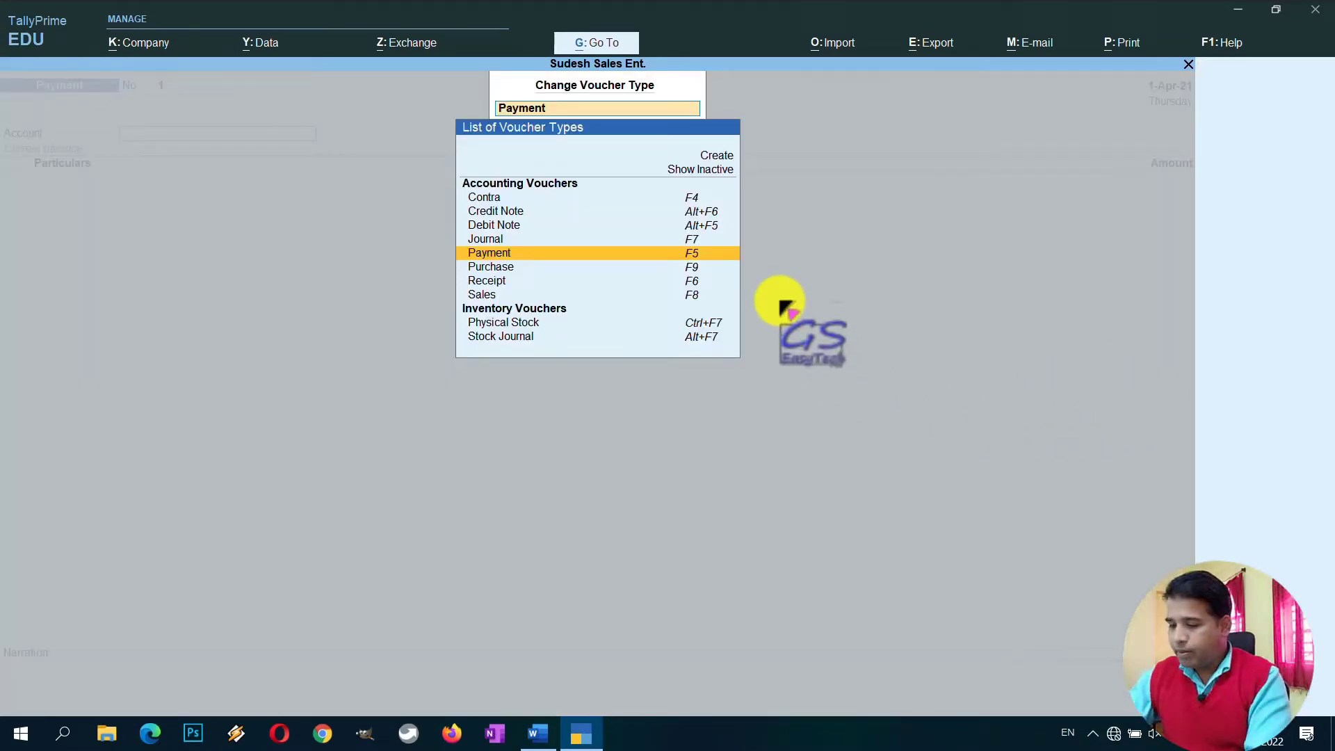
type("purchase")
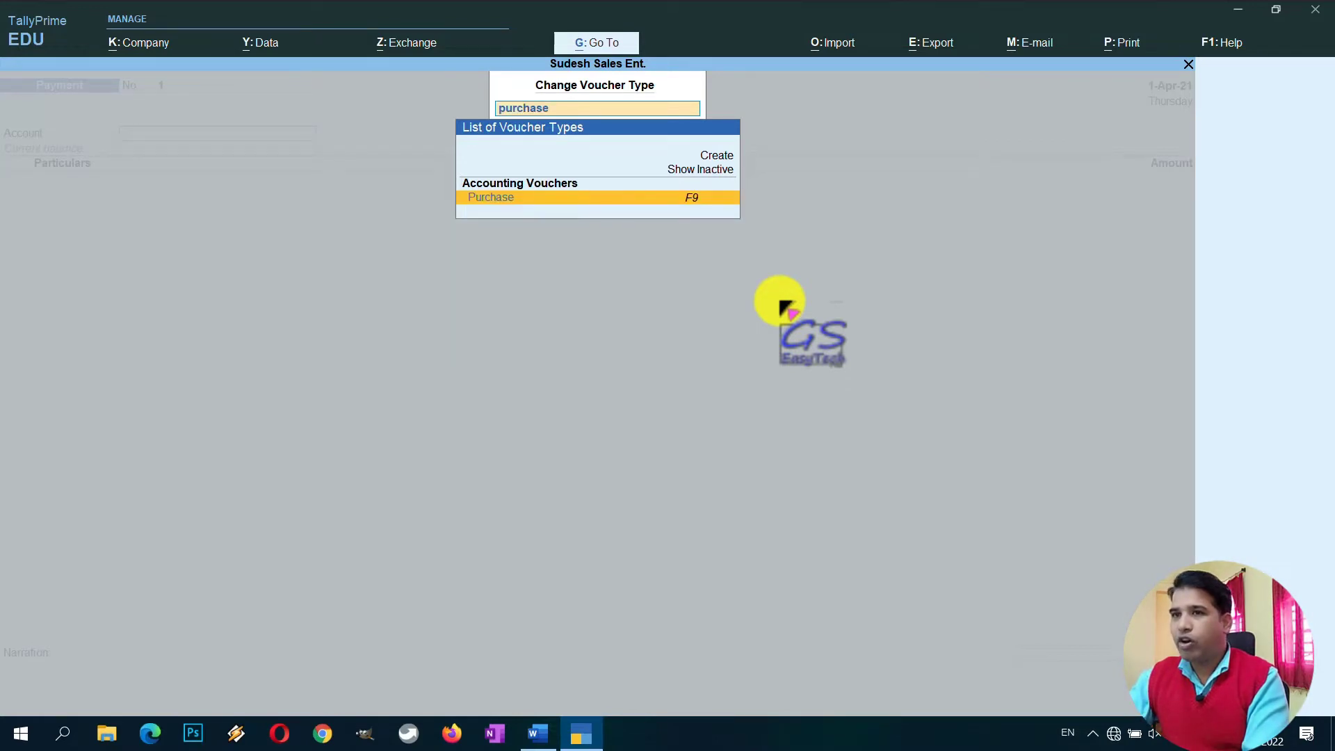
type(" or")
key("Return")
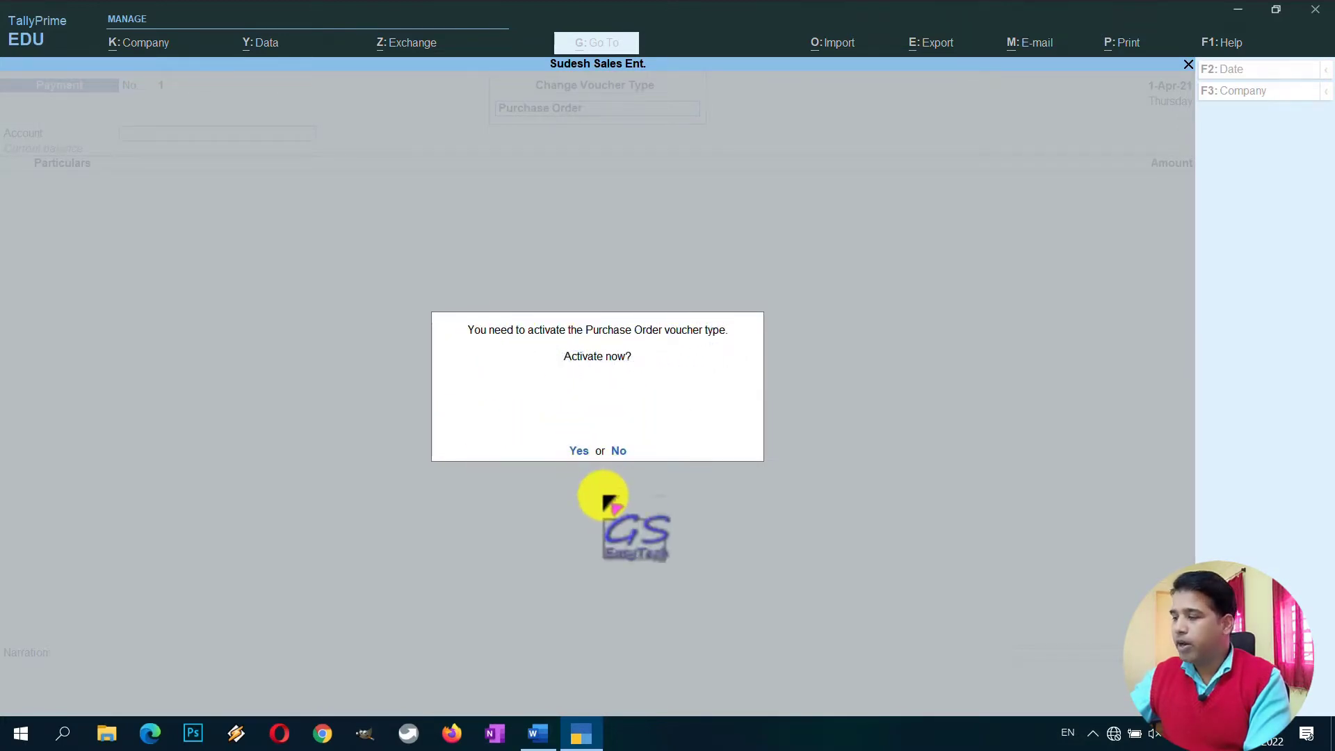
key("y")
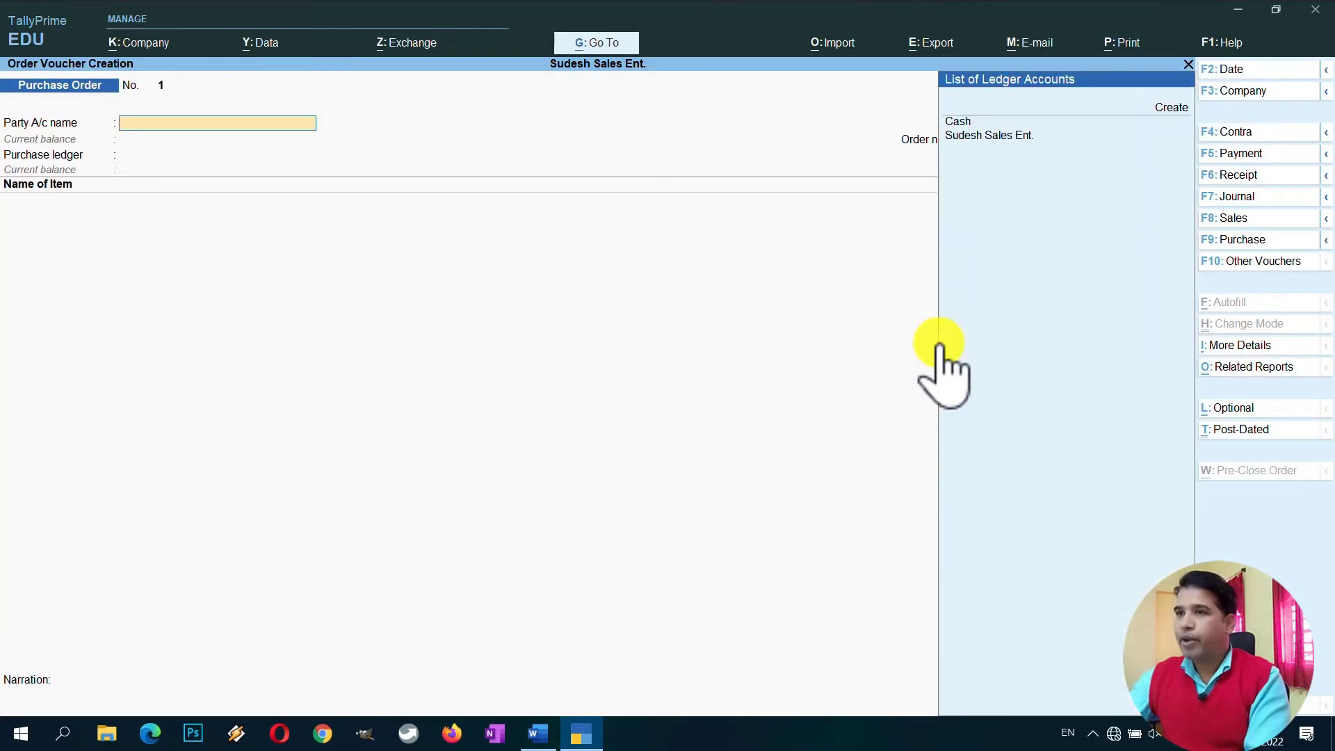
Choose Sudesh Sales Ent. as the party, set the payment mode to Cash, enter the reference person's name, and leave the delivery terms blank.
key("Down")
key("Down")
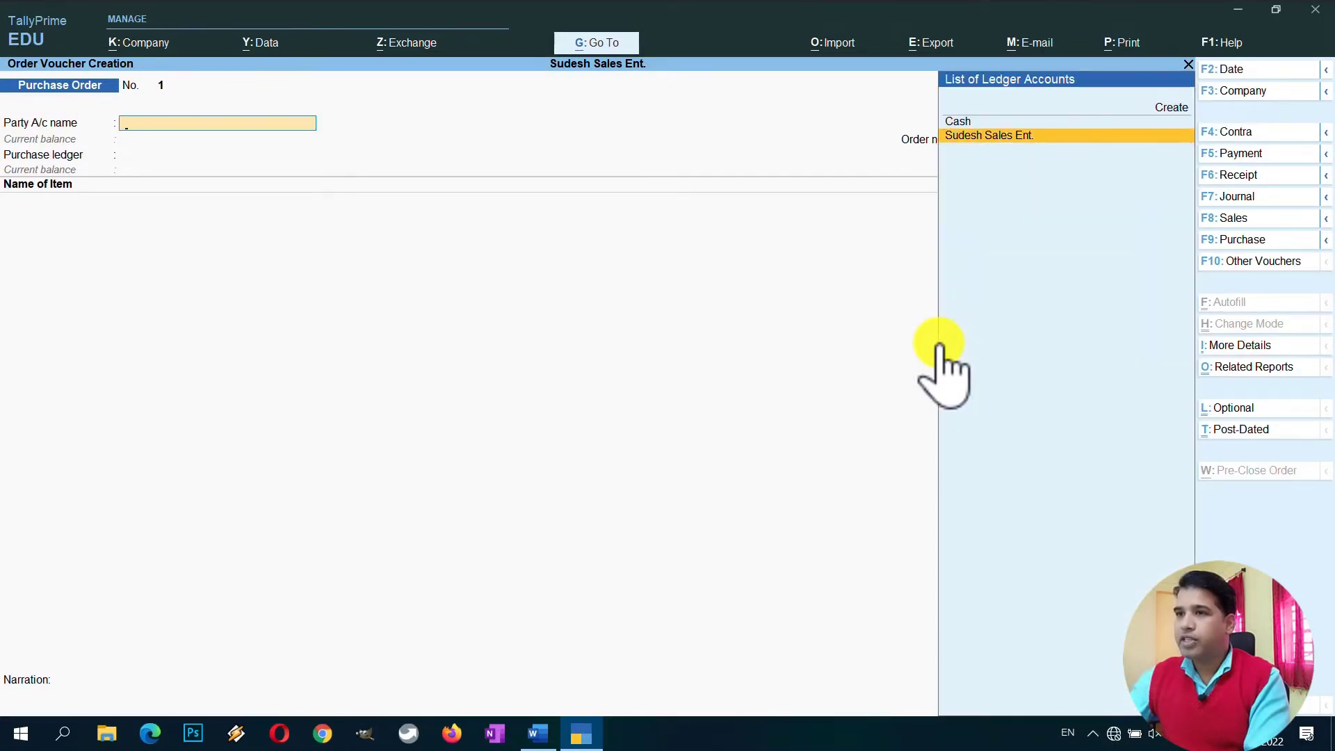
key("Return")
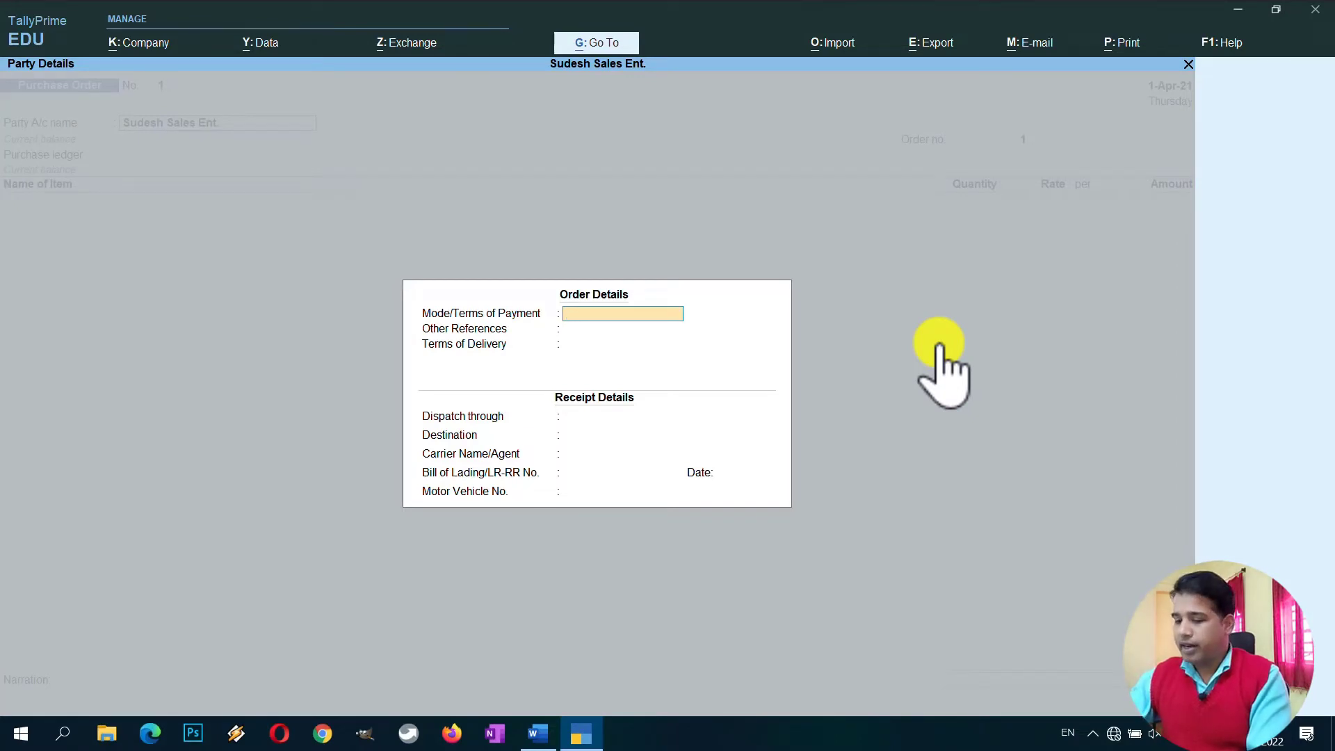
type("Cash")
key("Return")
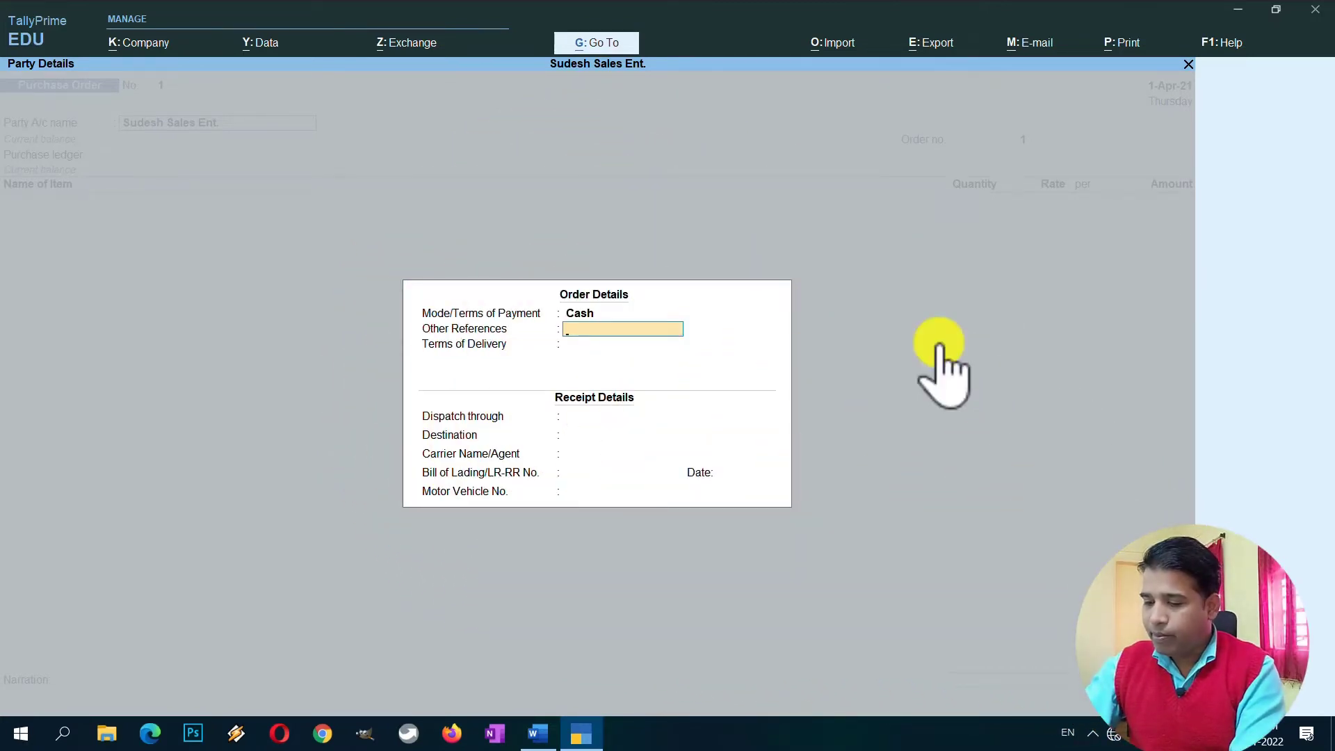
type("KR Mitra")
key("Return")
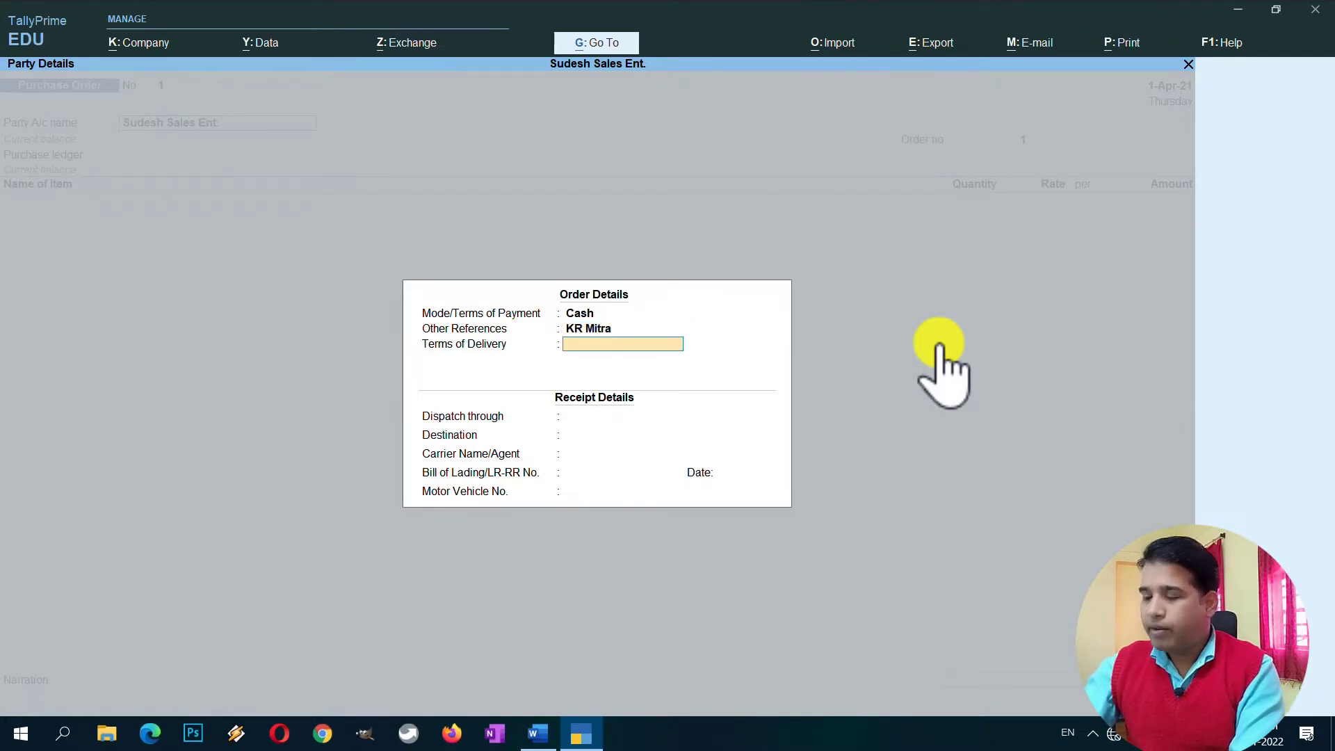
key("Return")
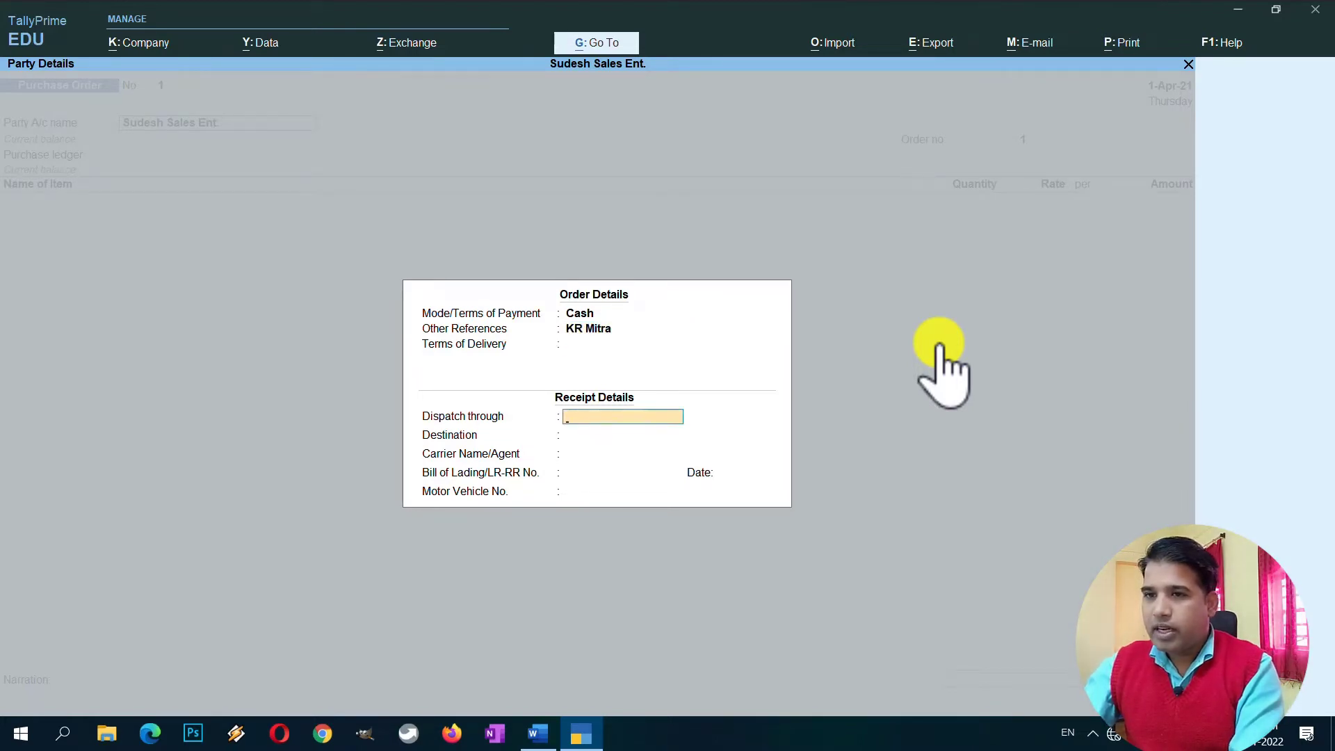
Fill in the receipt details with dispatch through Self, destination Jharkhand and carrier Self, leaving the lading number, date and vehicle number blank.
type("Self")
key("Return")
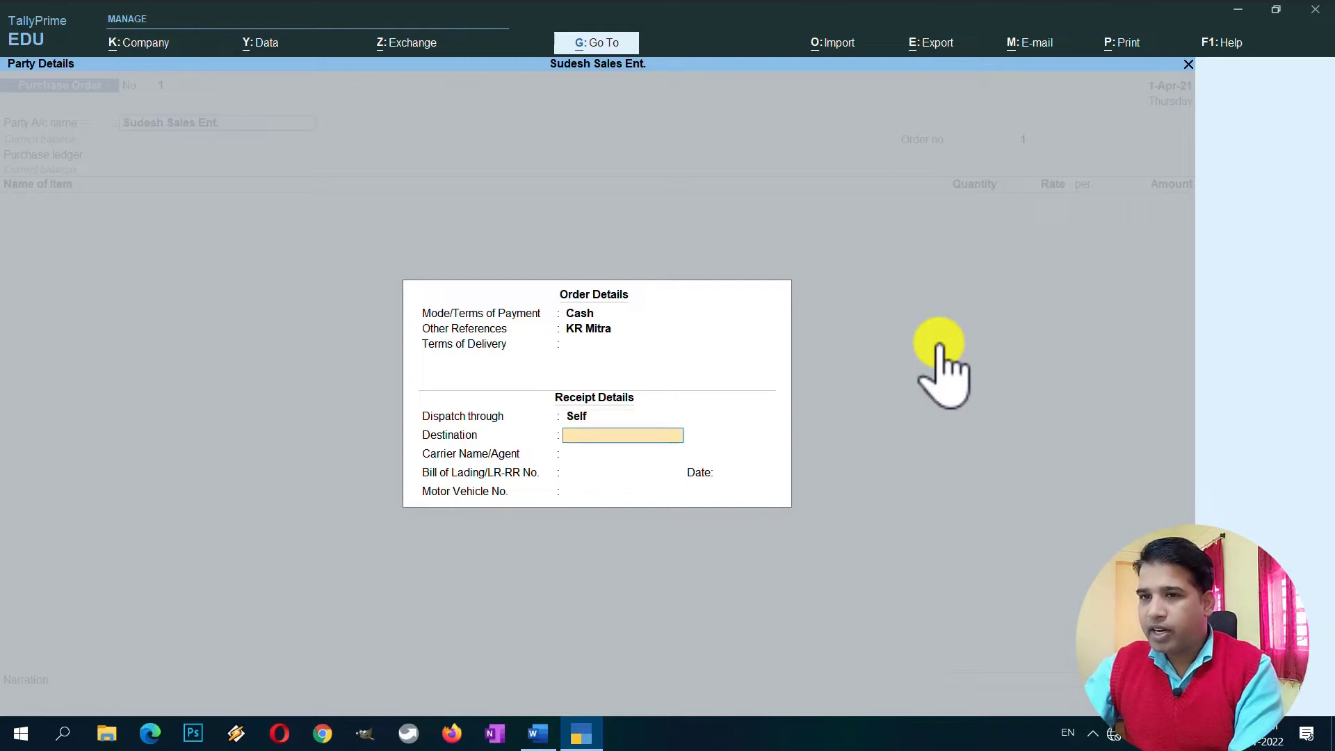
type("Jha")
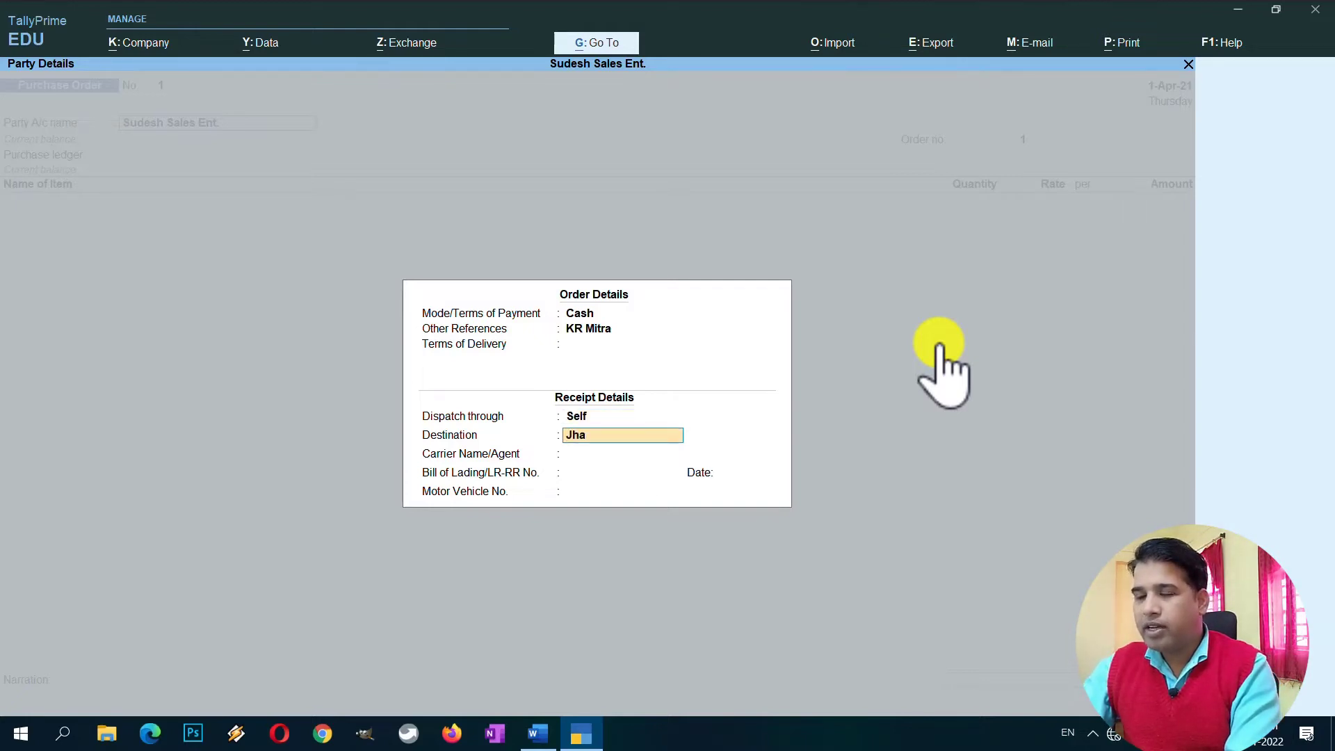
type("rkhand")
key("Return")
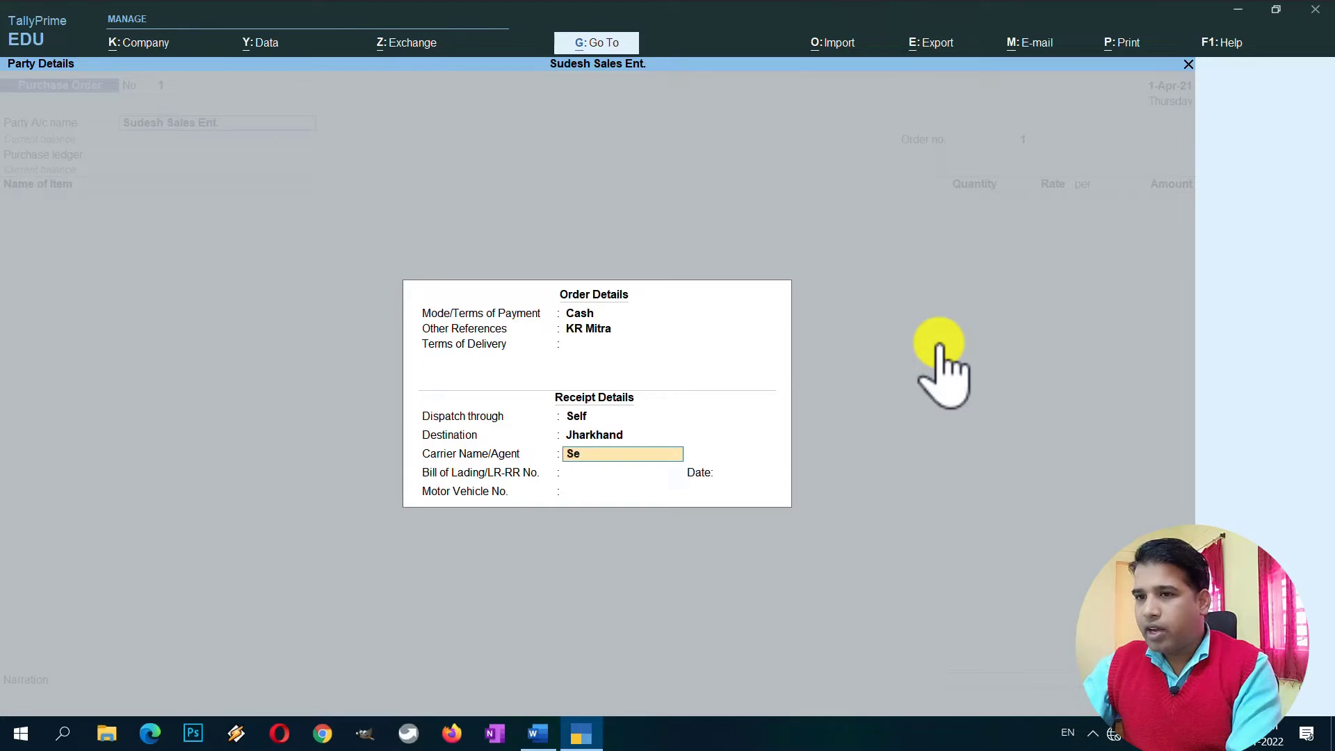
type("Self")
key("Return")
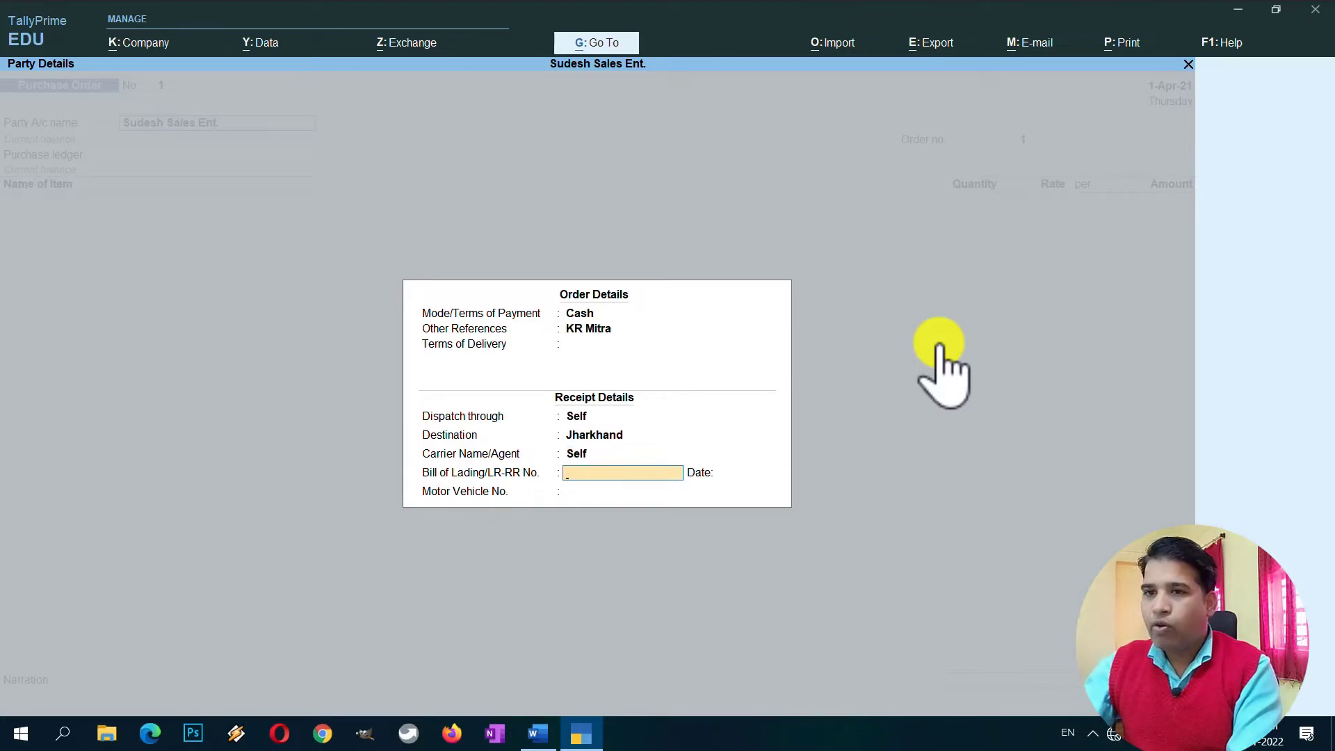
key("Return")
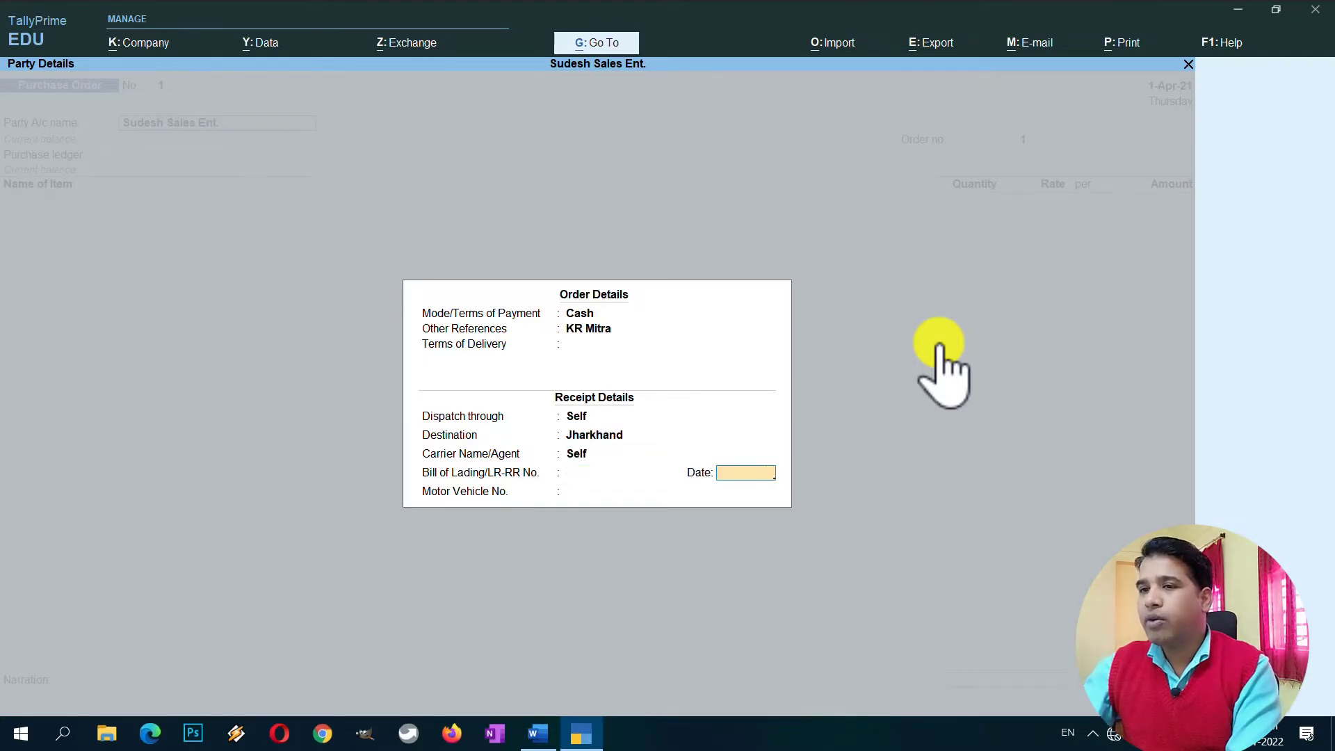
key("Return")
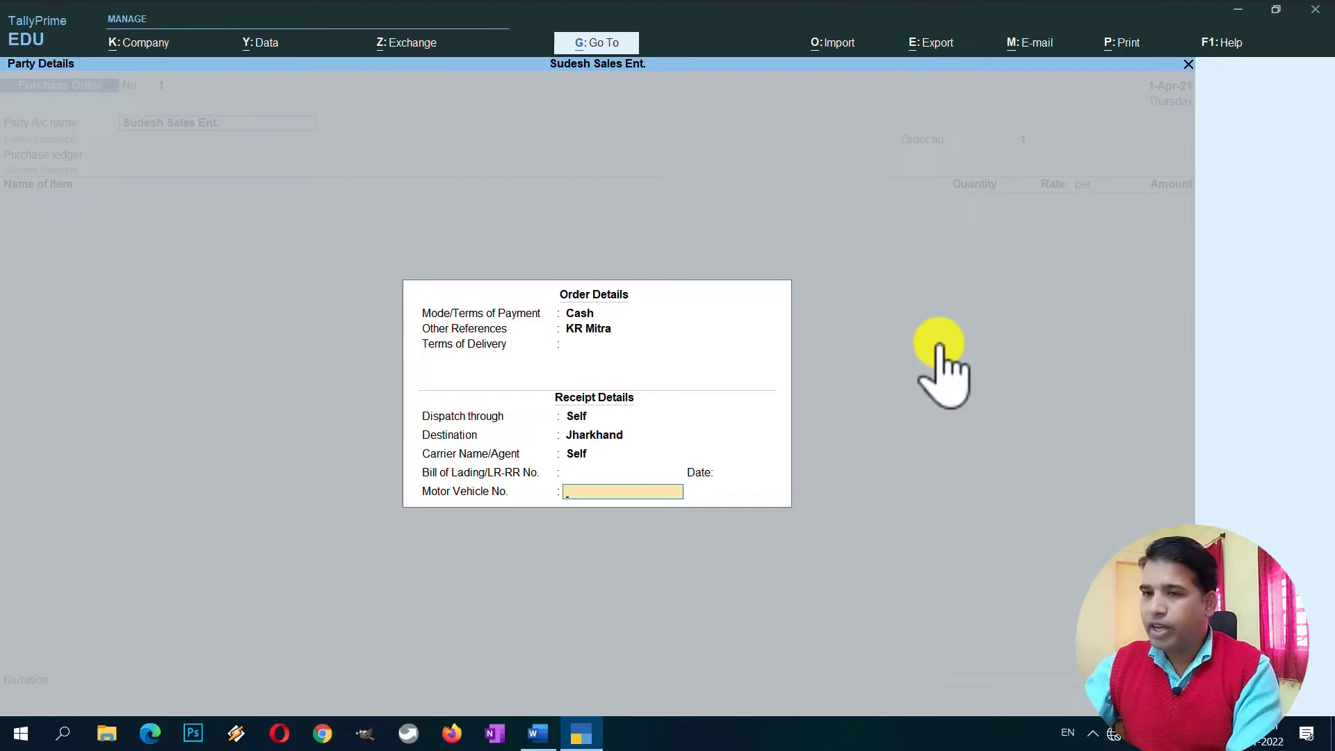
key("Return")
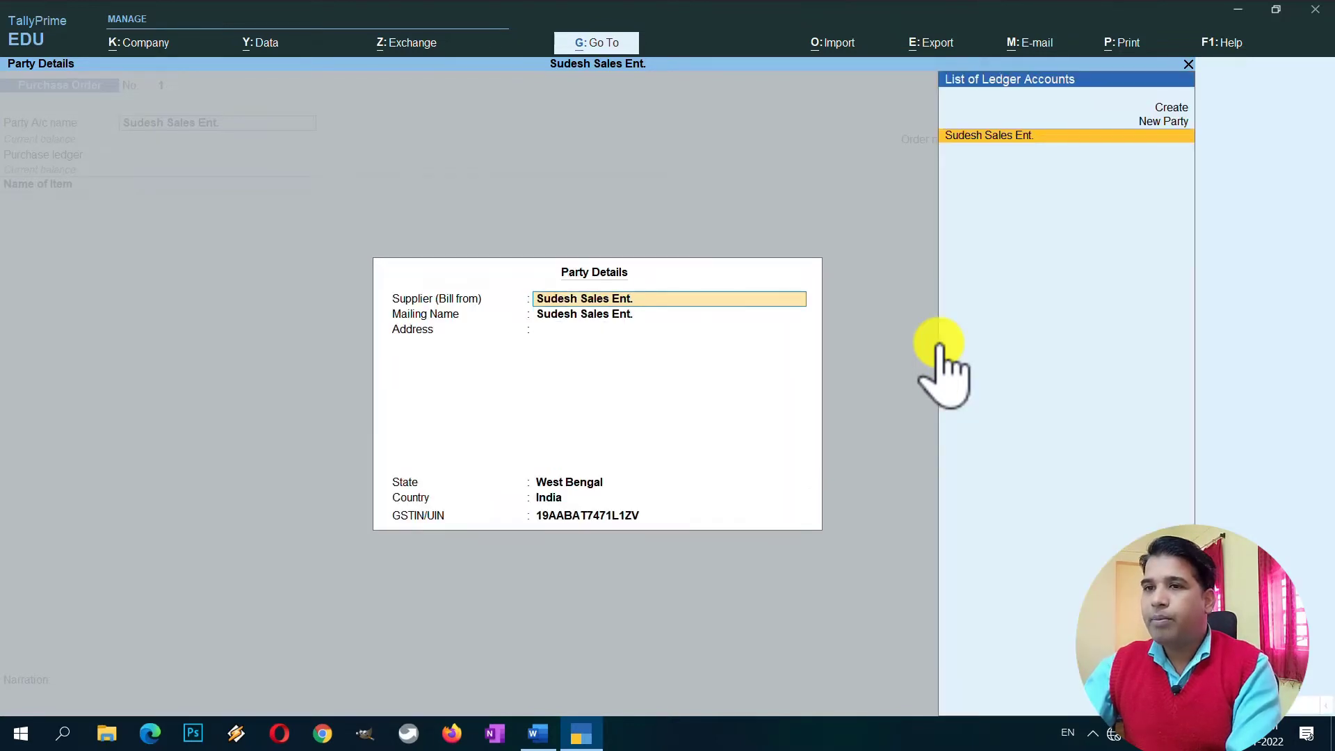
Accept the supplier's party details for Sudesh Sales Ent. with the address left blank.
key("Return")
key("Return")
key("Return")
key("Return")
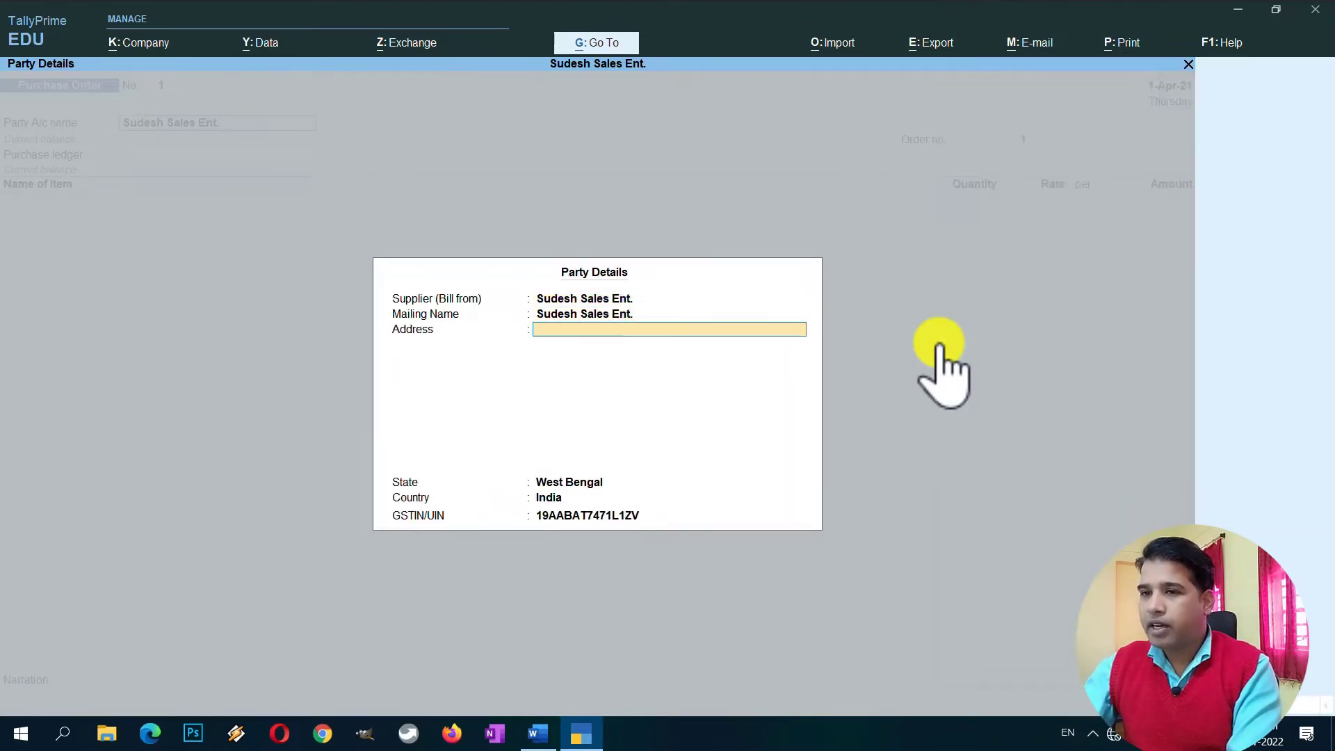
key("Return")
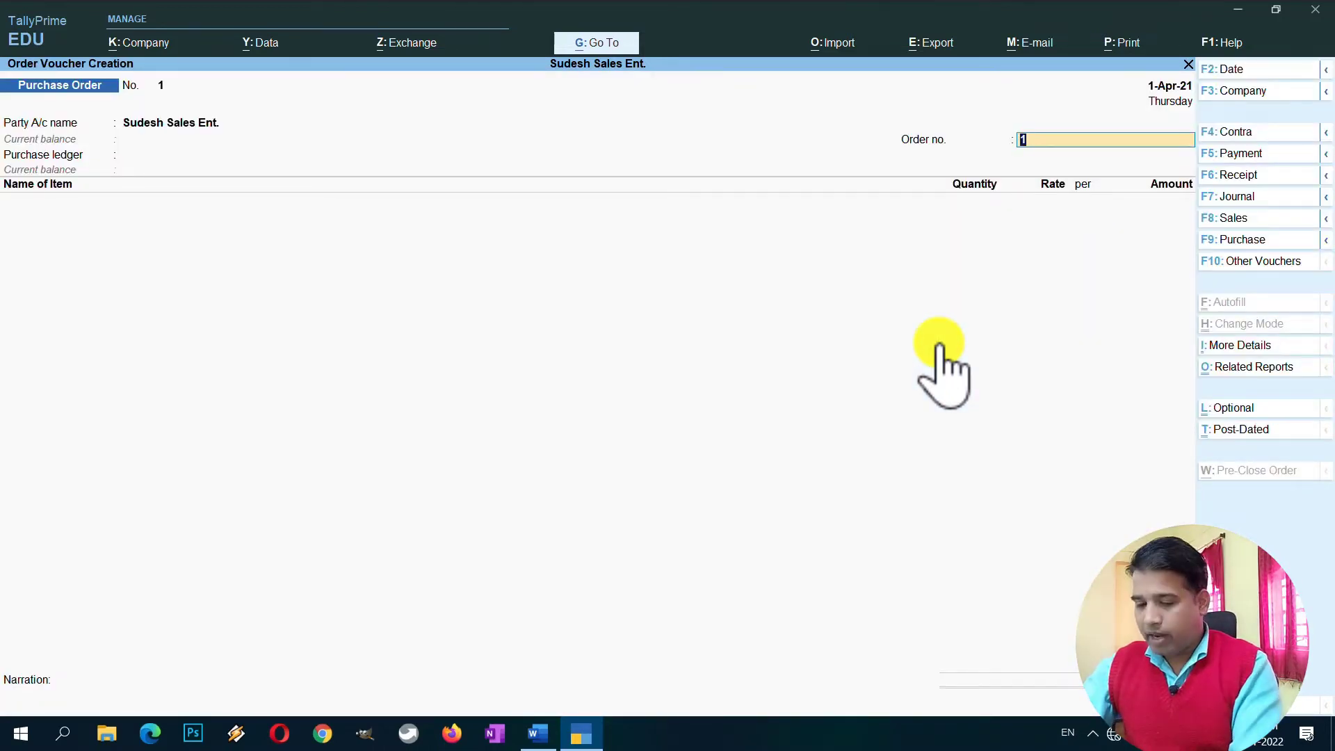
Paste the copied order number into the purchase order and select Purchases A/c as the purchase ledger.
key("ctrl+v")
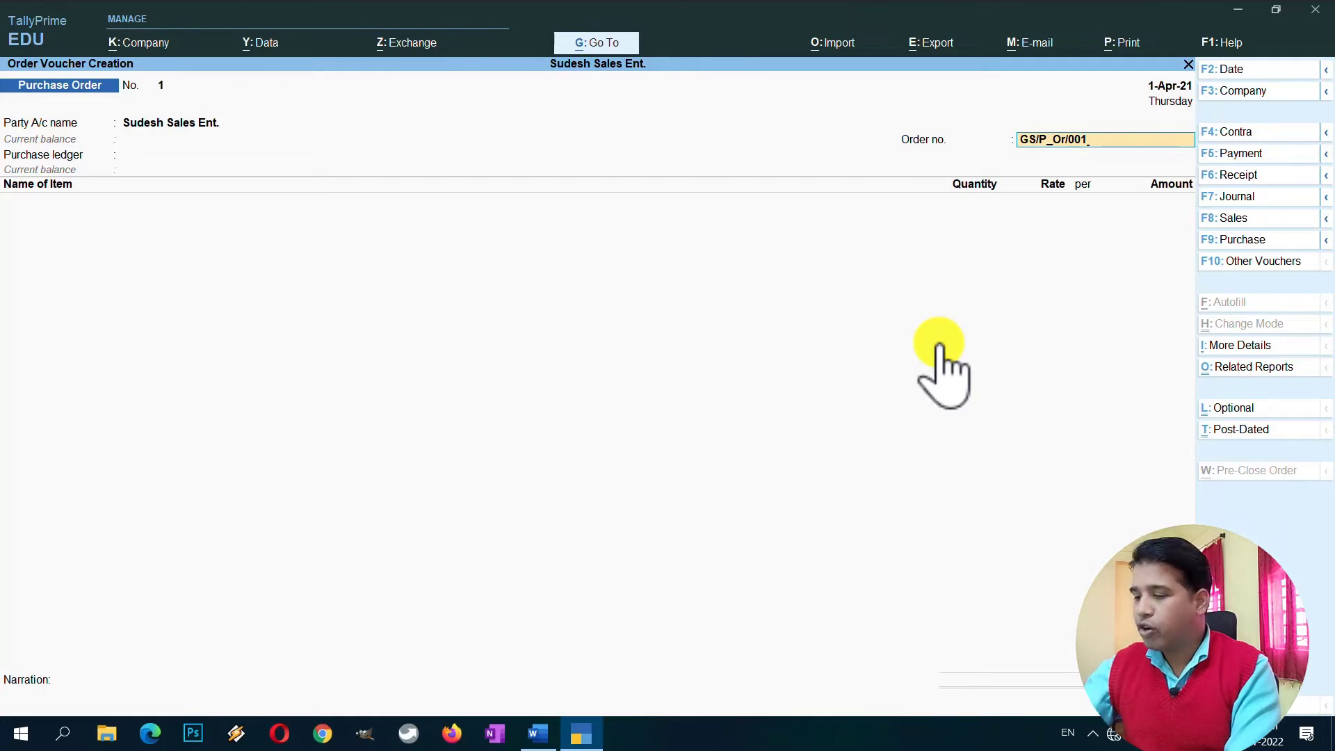
key("Return")
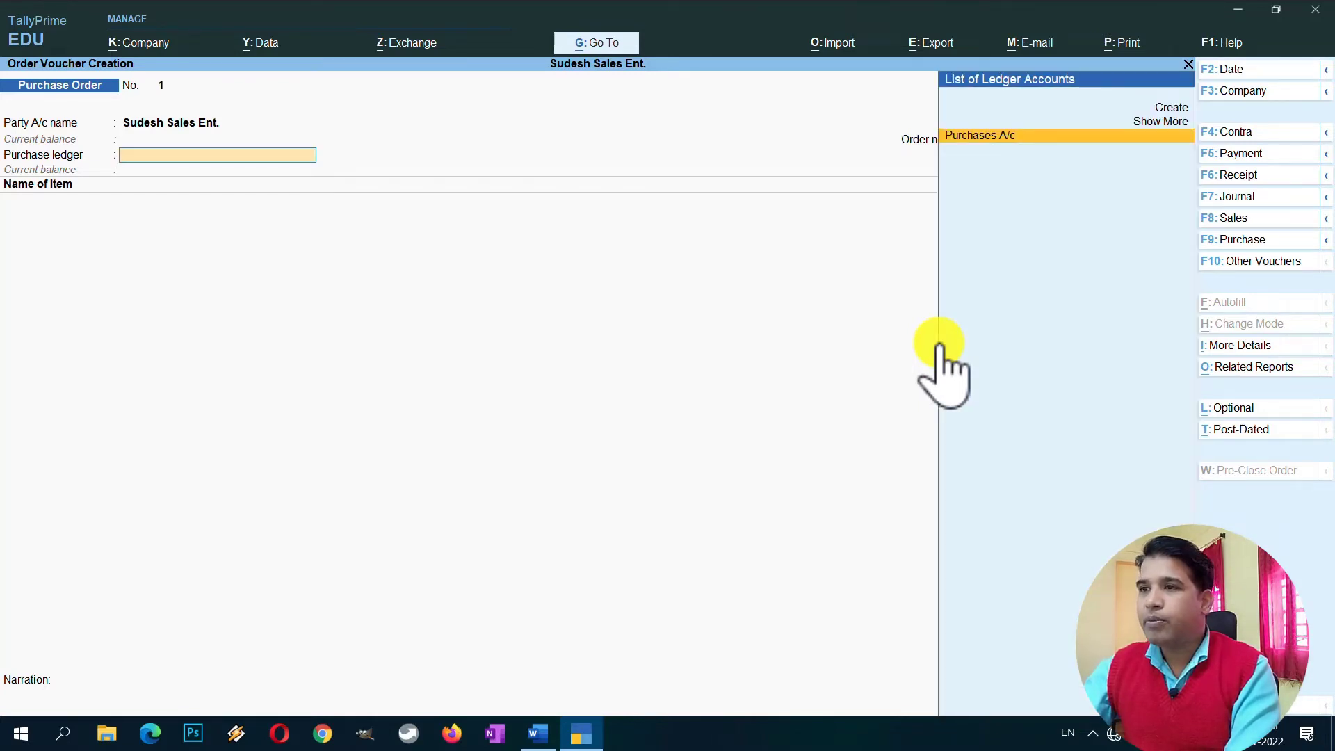
key("Return")
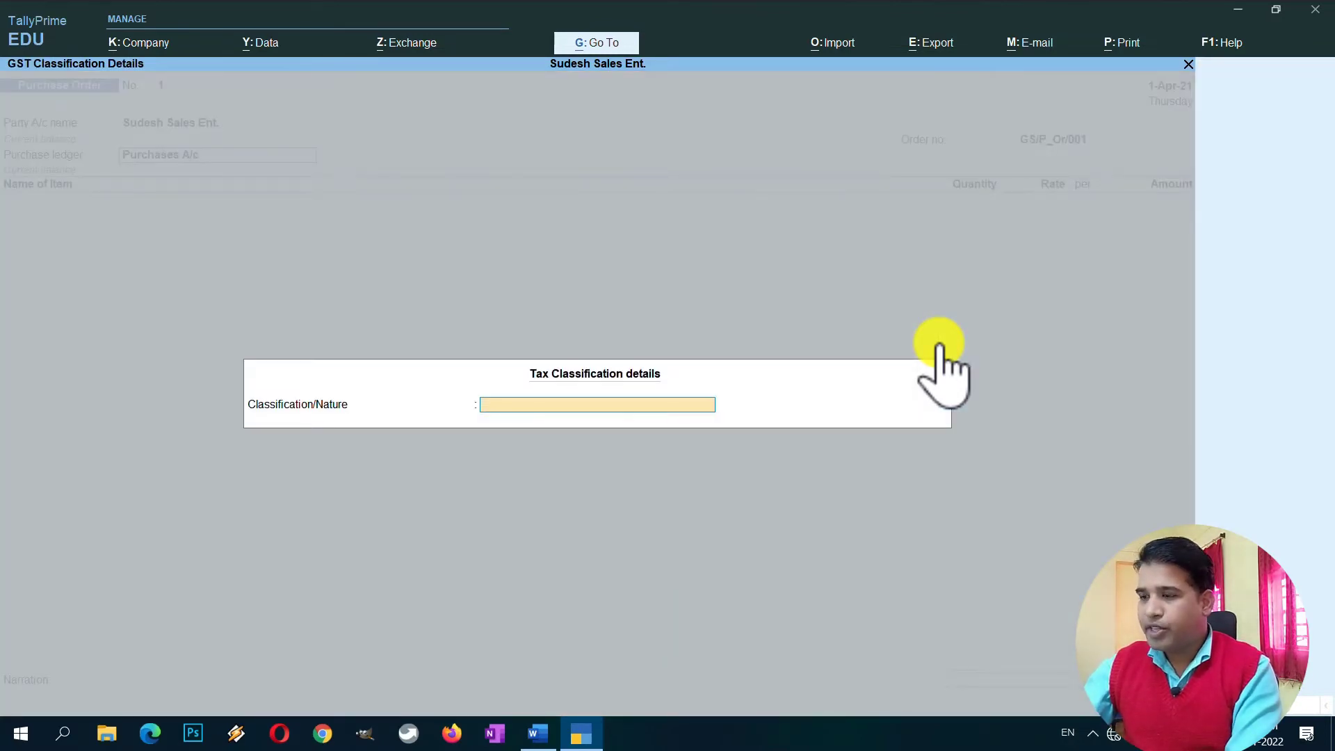
Set the tax classification of the purchase to Interstate Purchase Taxable.
key("space")
key("Down")
key("Down")
key("Down")
key("Down")
key("Down")
key("Down")
key("Down")
key("Down")
key("Down")
key("Down")
key("Down")
key("Down")
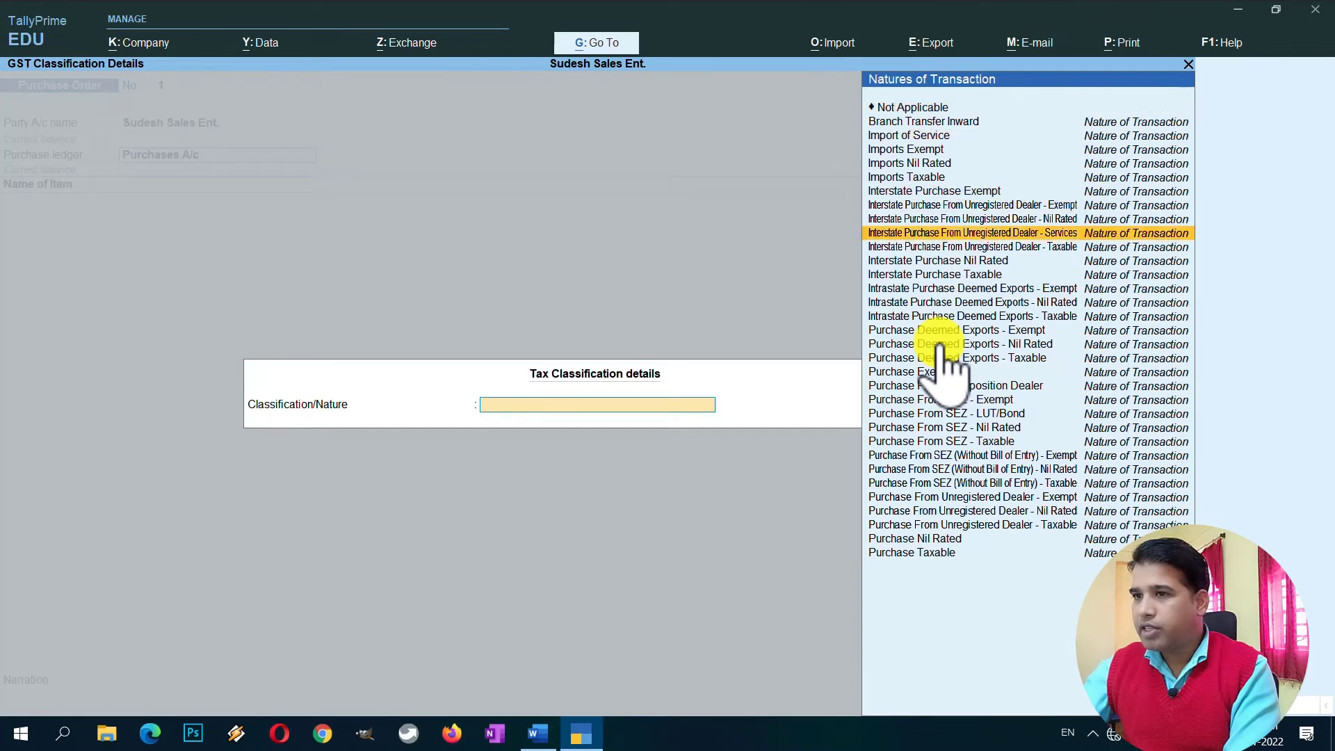
left_click(967, 274)
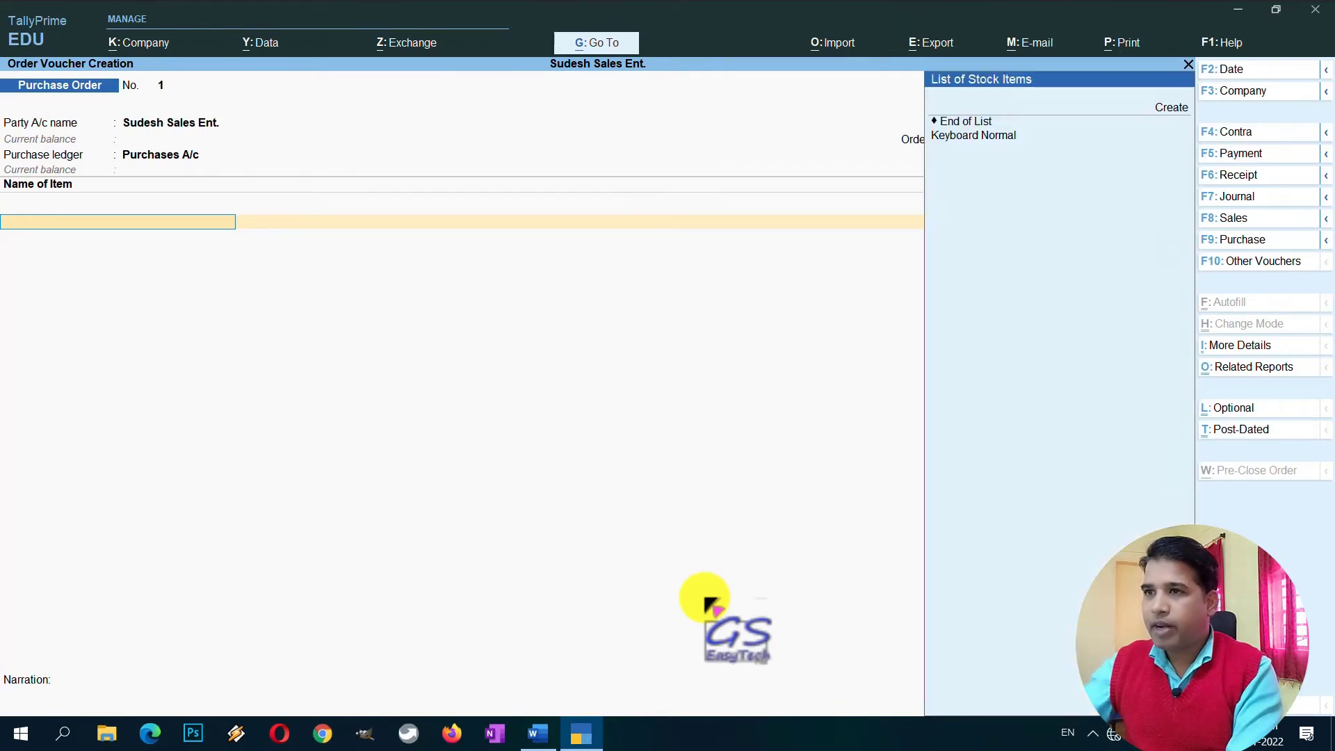
Add the stock item Keyboard Normal to the order with the description USB.
left_click(994, 135)
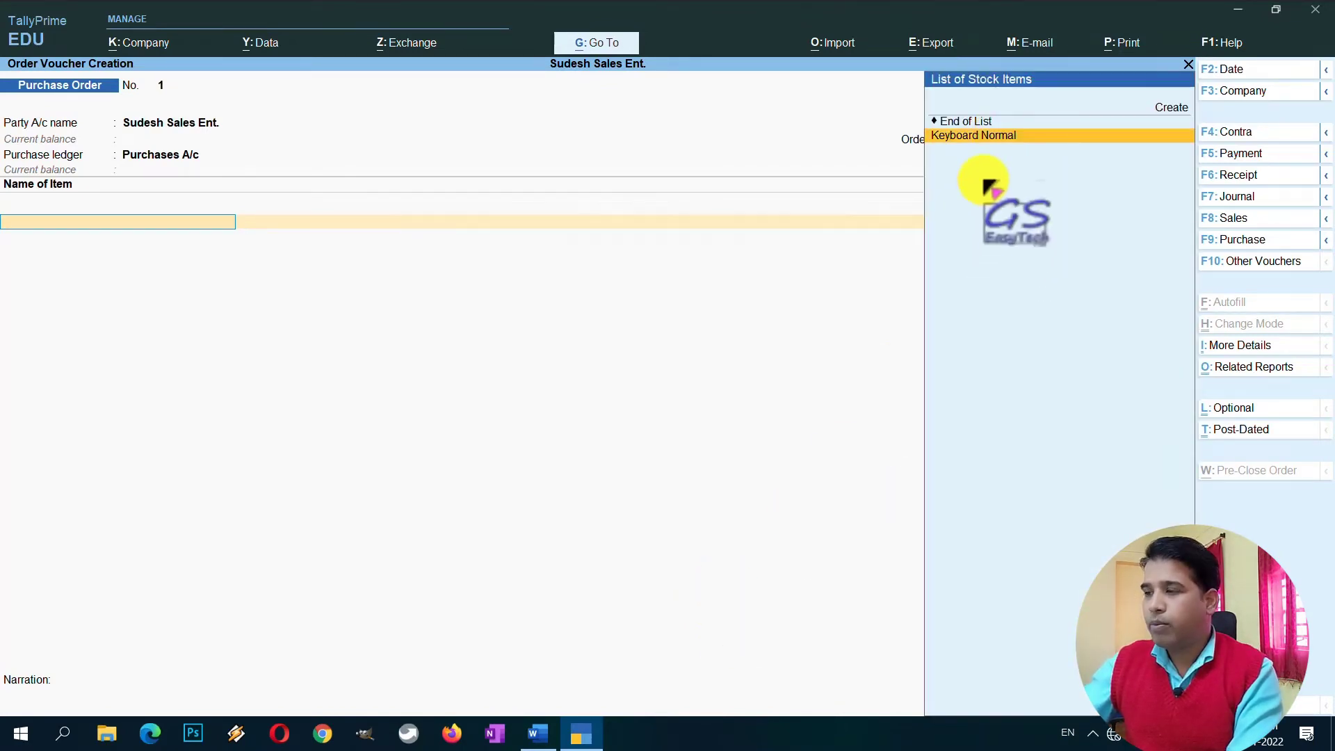
key("Return")
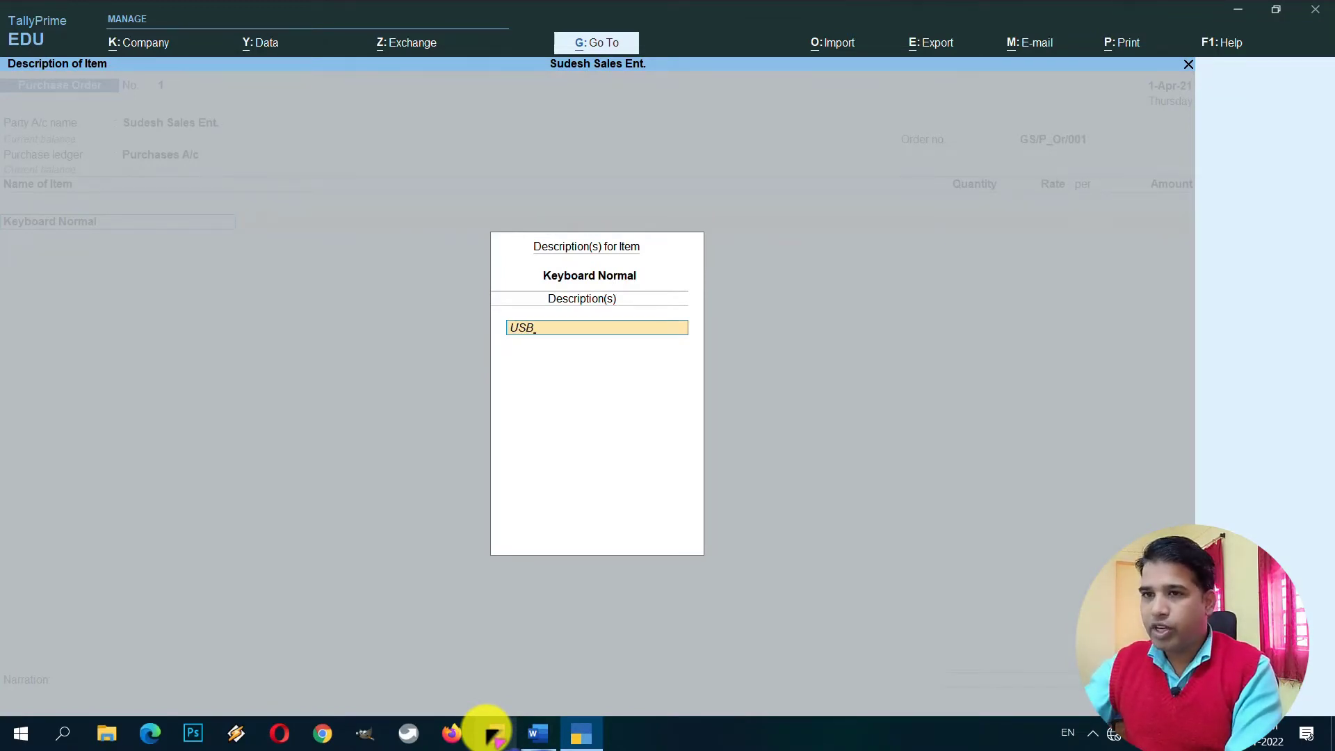
key("Return")
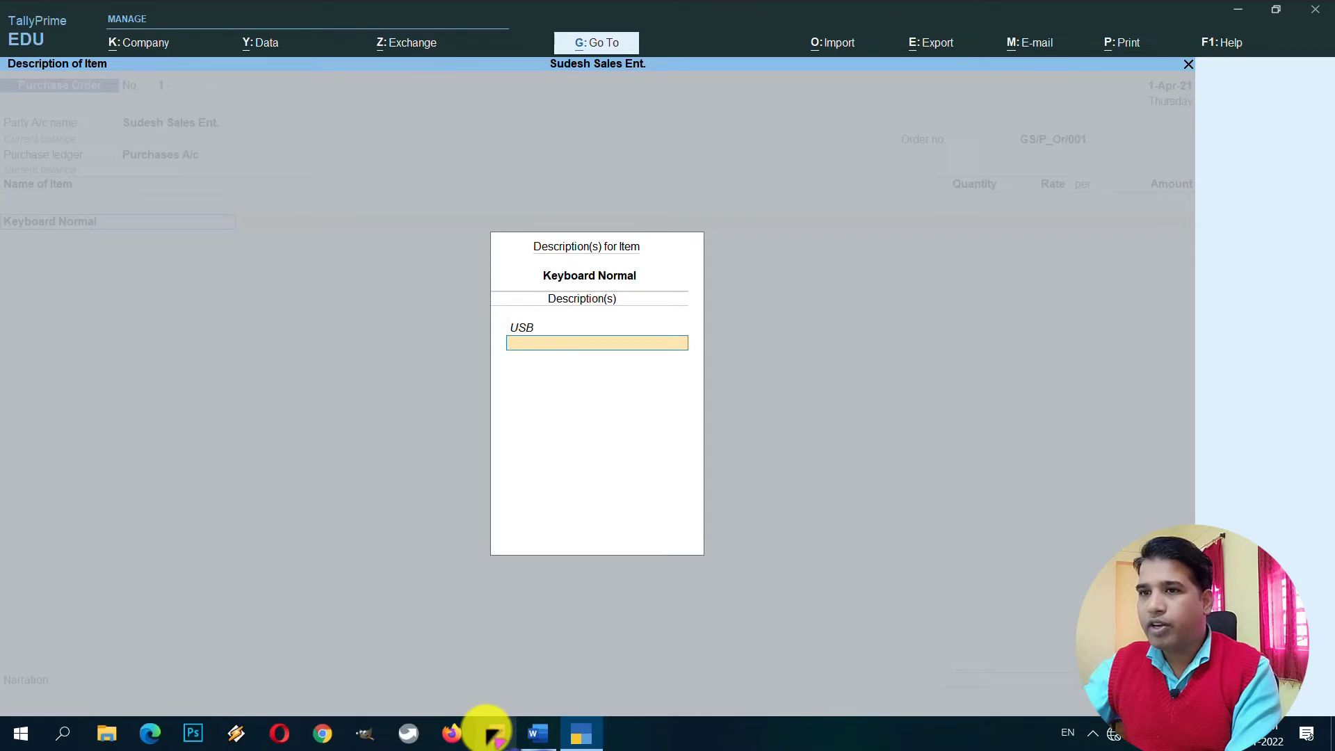
key("Return")
Allocate the keyboard item with due date 2-Apr-21, quantity 20 Pcs and rate 400 per piece, and accept the item line.
type("2")
key("Return")
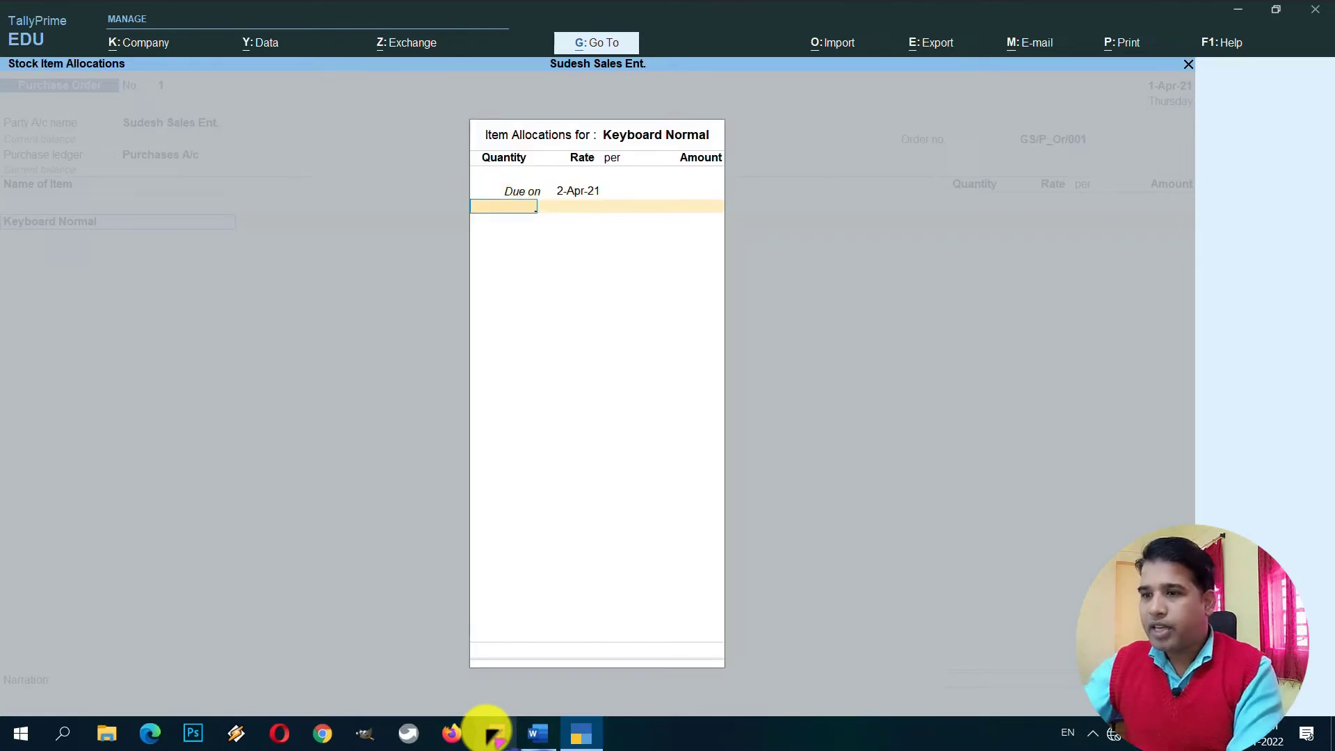
key("Return")
type("400")
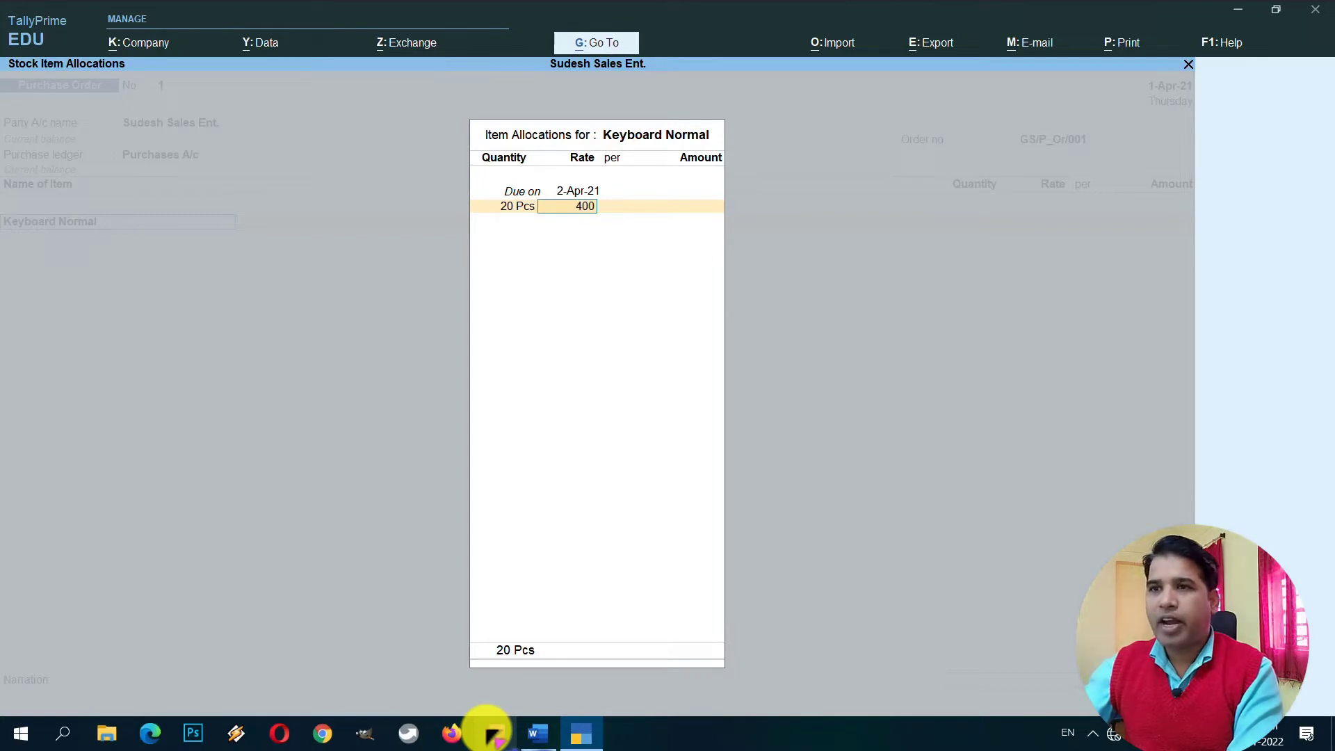
key("Return")
key("Return")
key("Return")
key("Return")
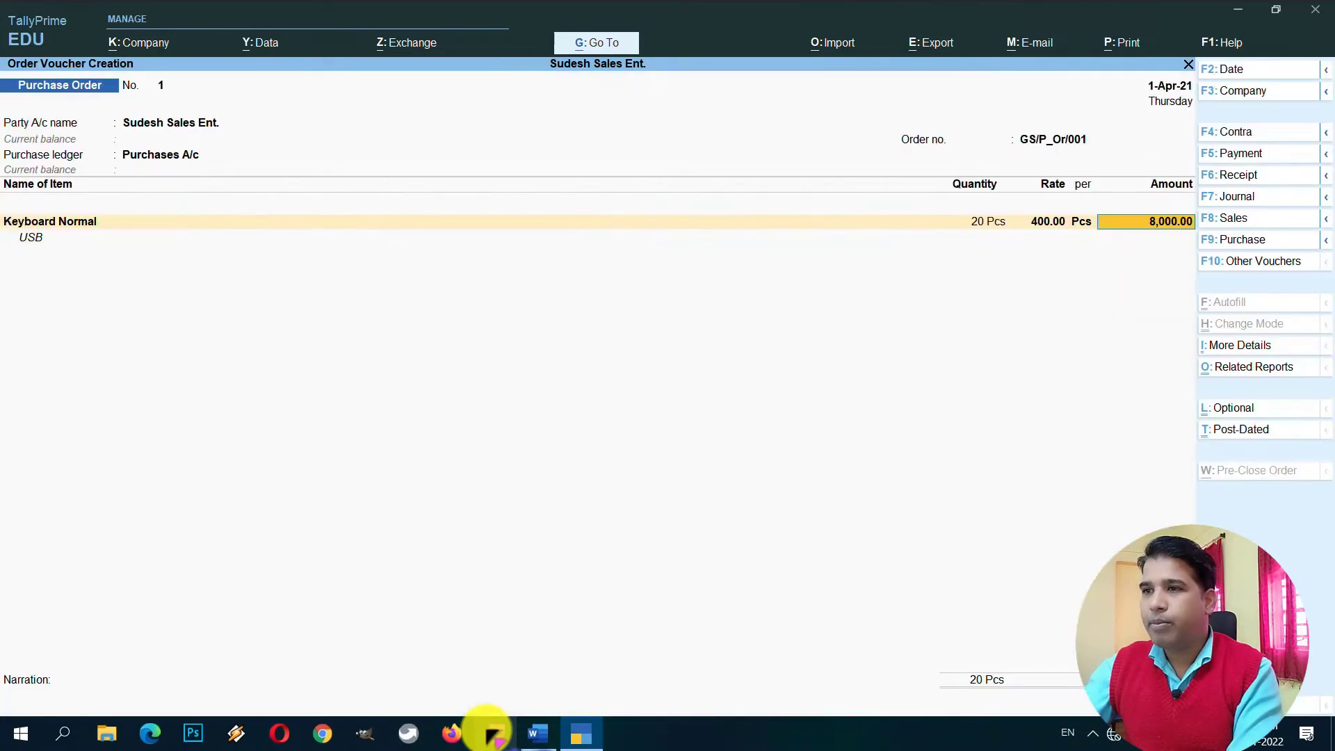
key("Return")
key("Return")
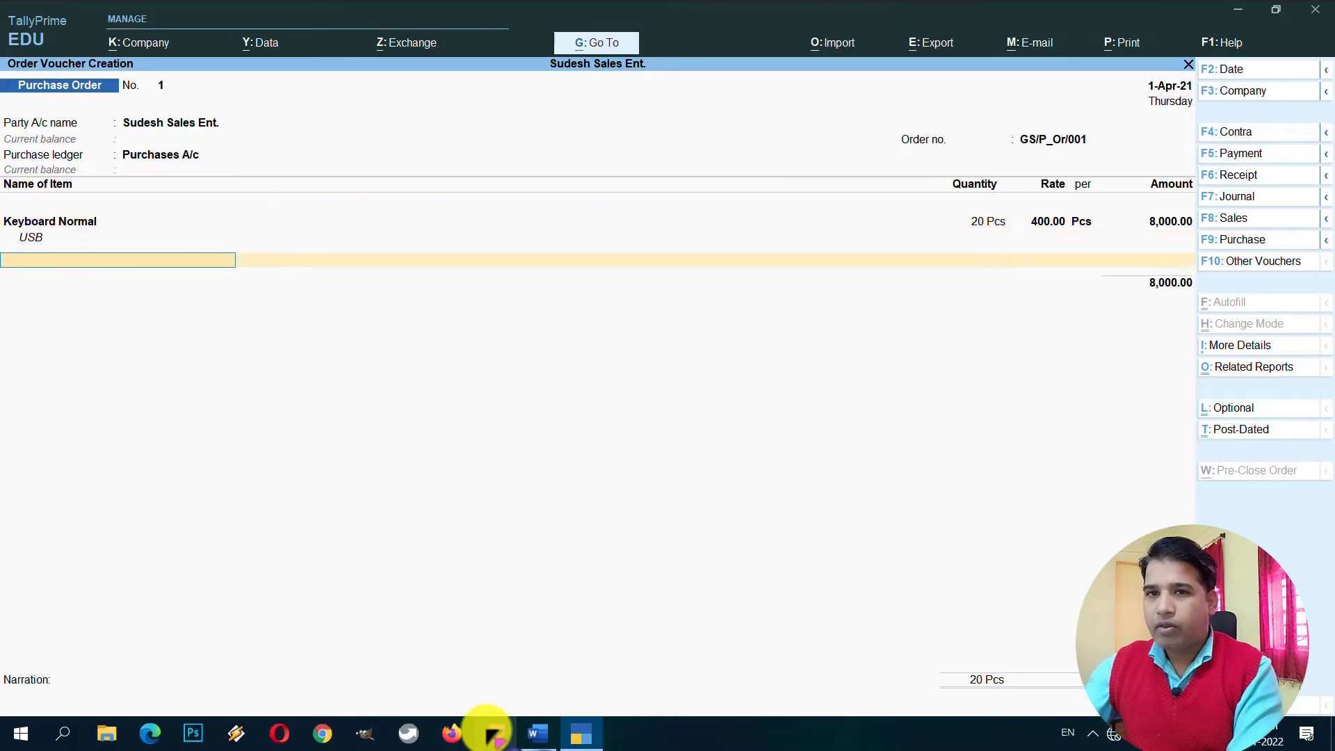
End the item list, add the IGST ledger with its calculated amount, and finish the ledger entries without a narration.
key("Return")
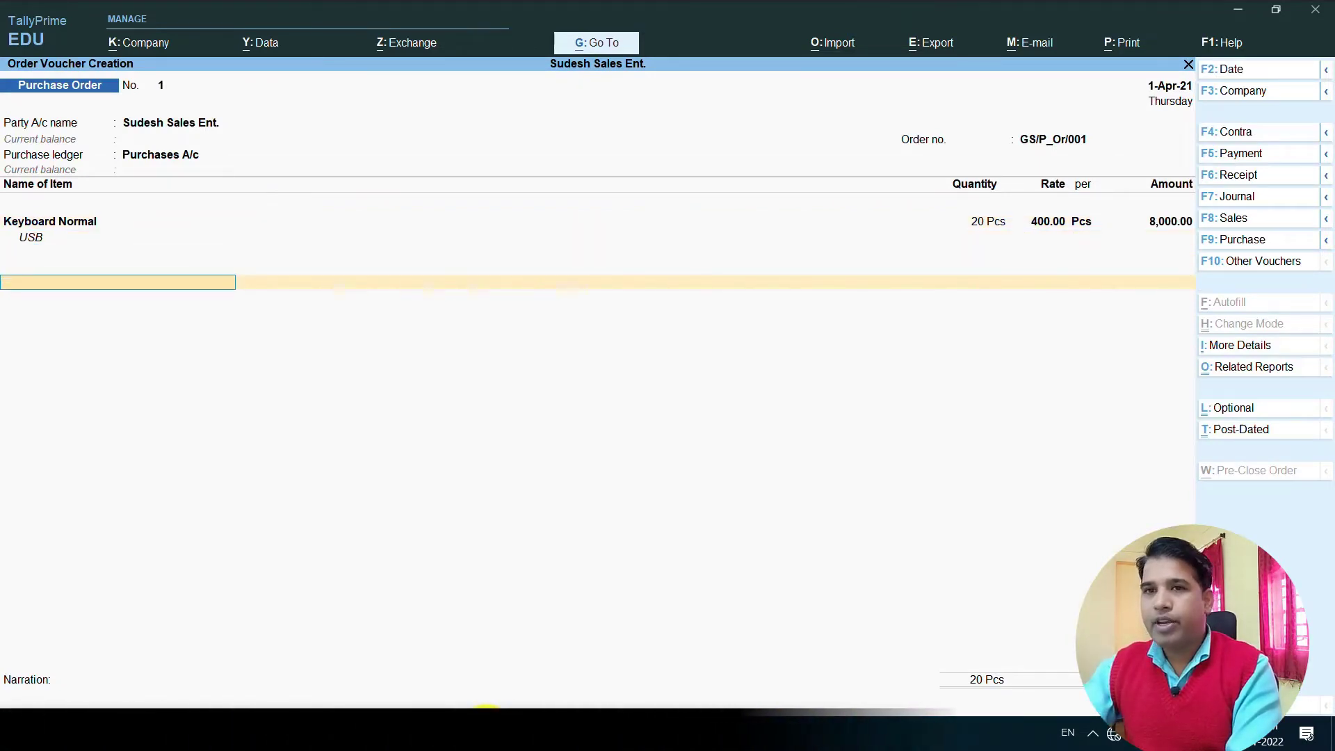
type("I")
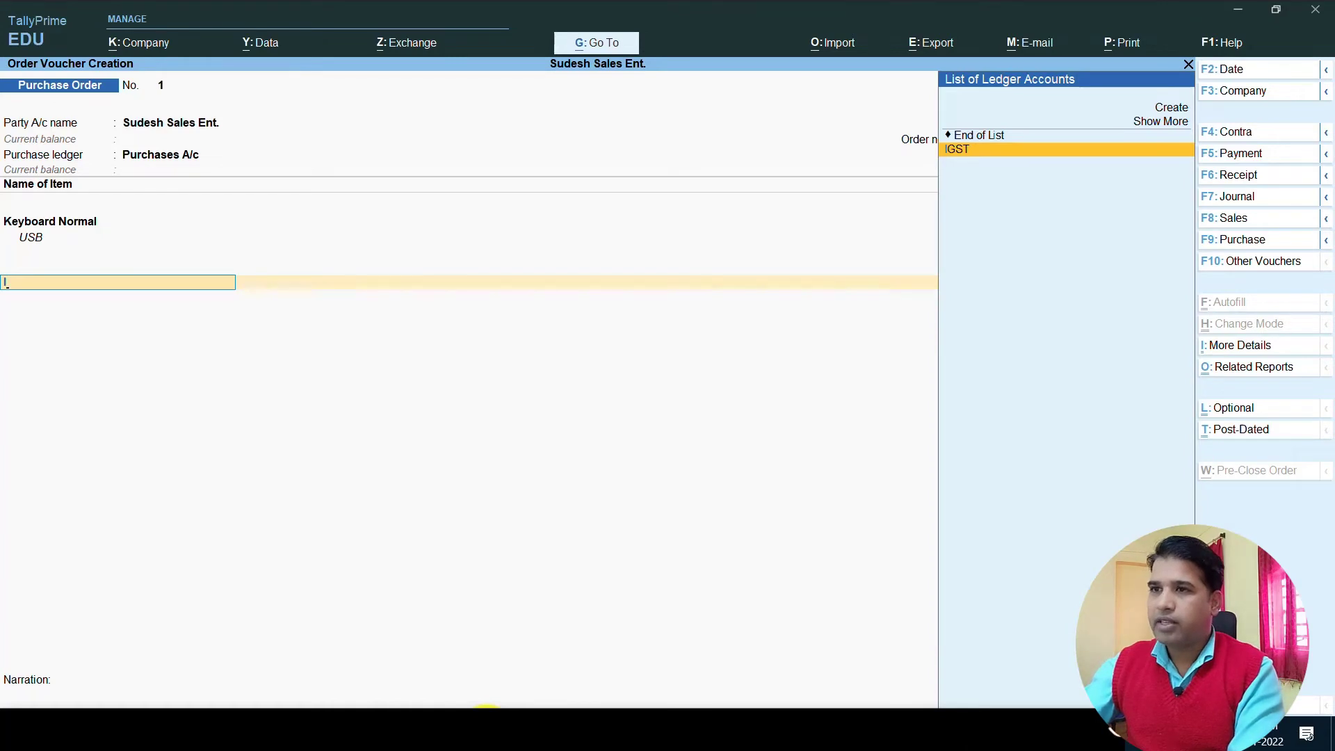
key("Return")
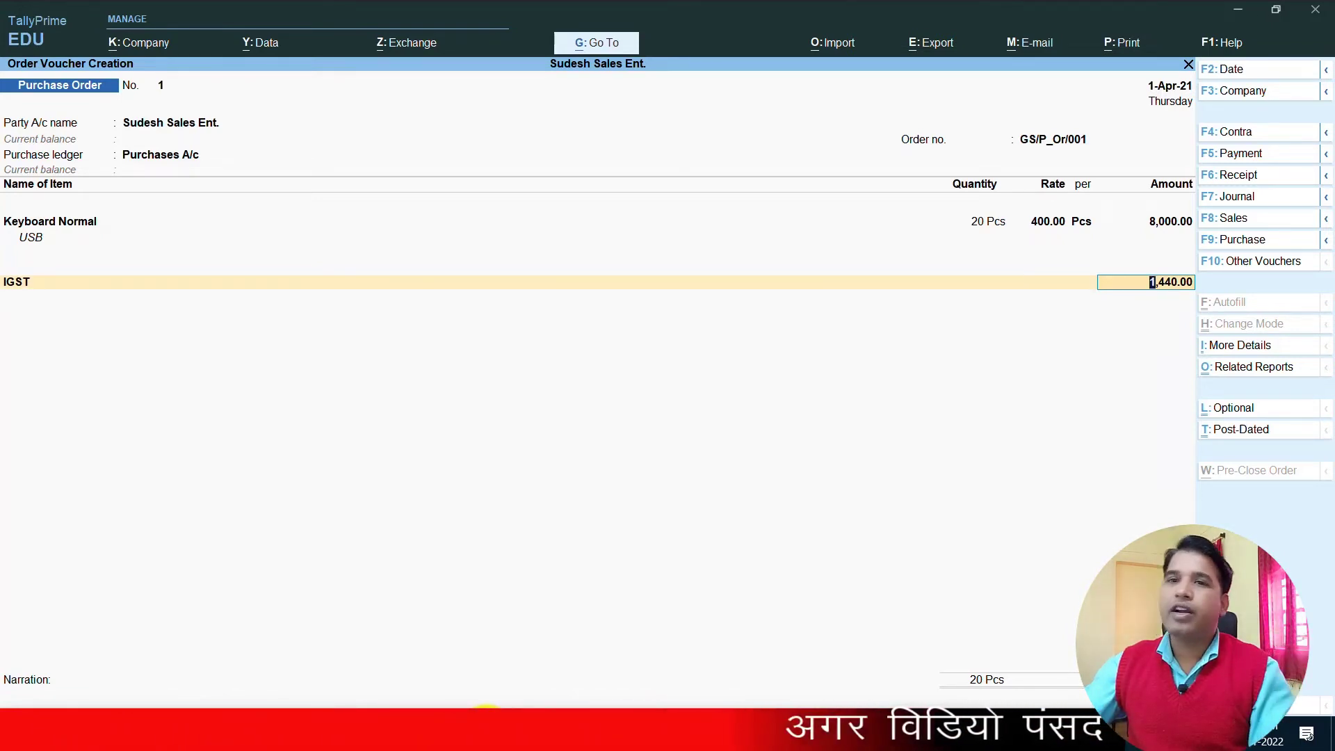
key("Return")
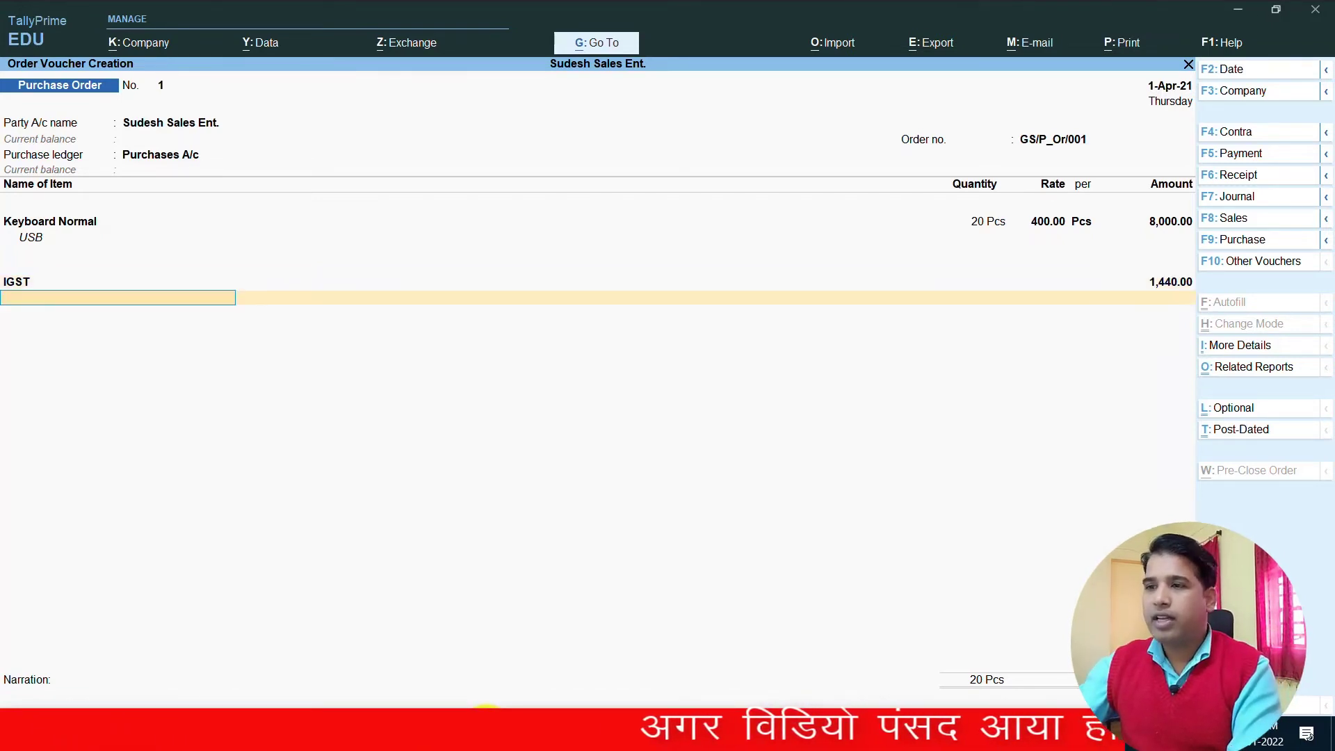
key("Return")
key("Return")
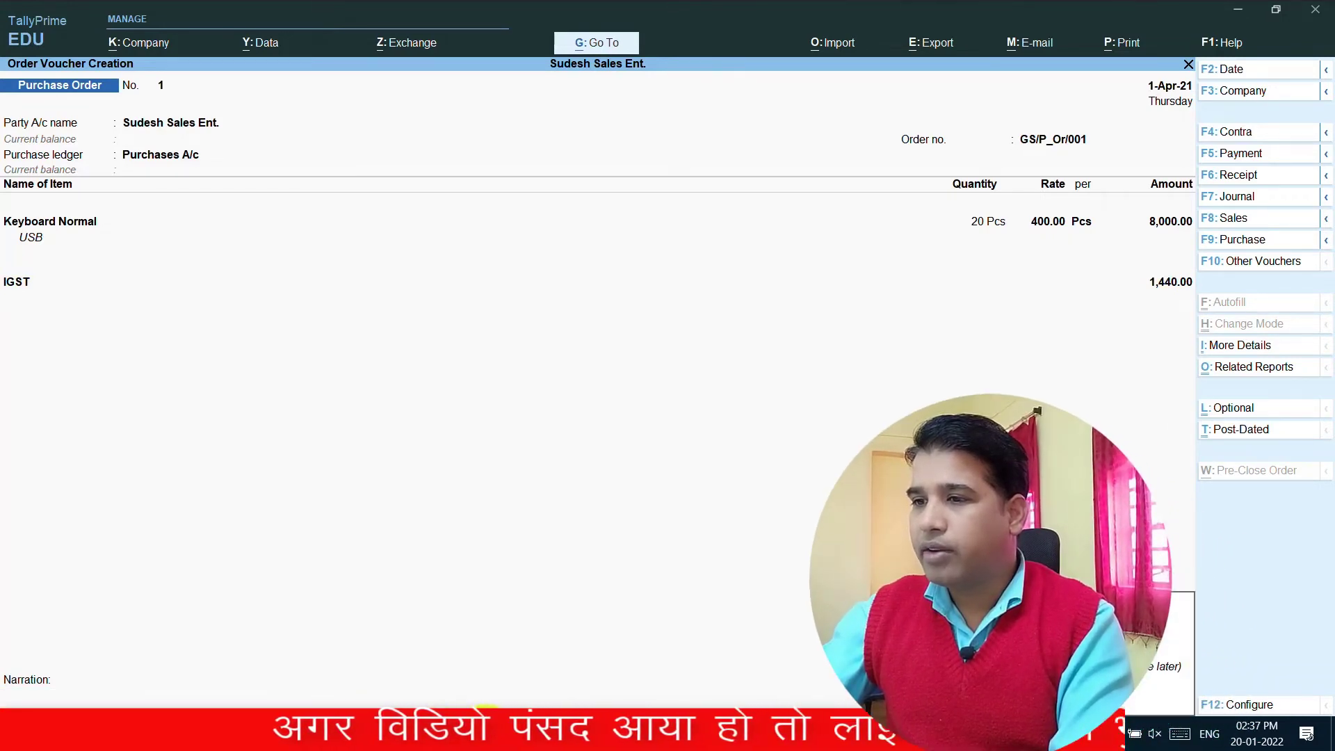
Save the purchase order and leave voucher creation without starting another order.
key("Return")
key("Escape")
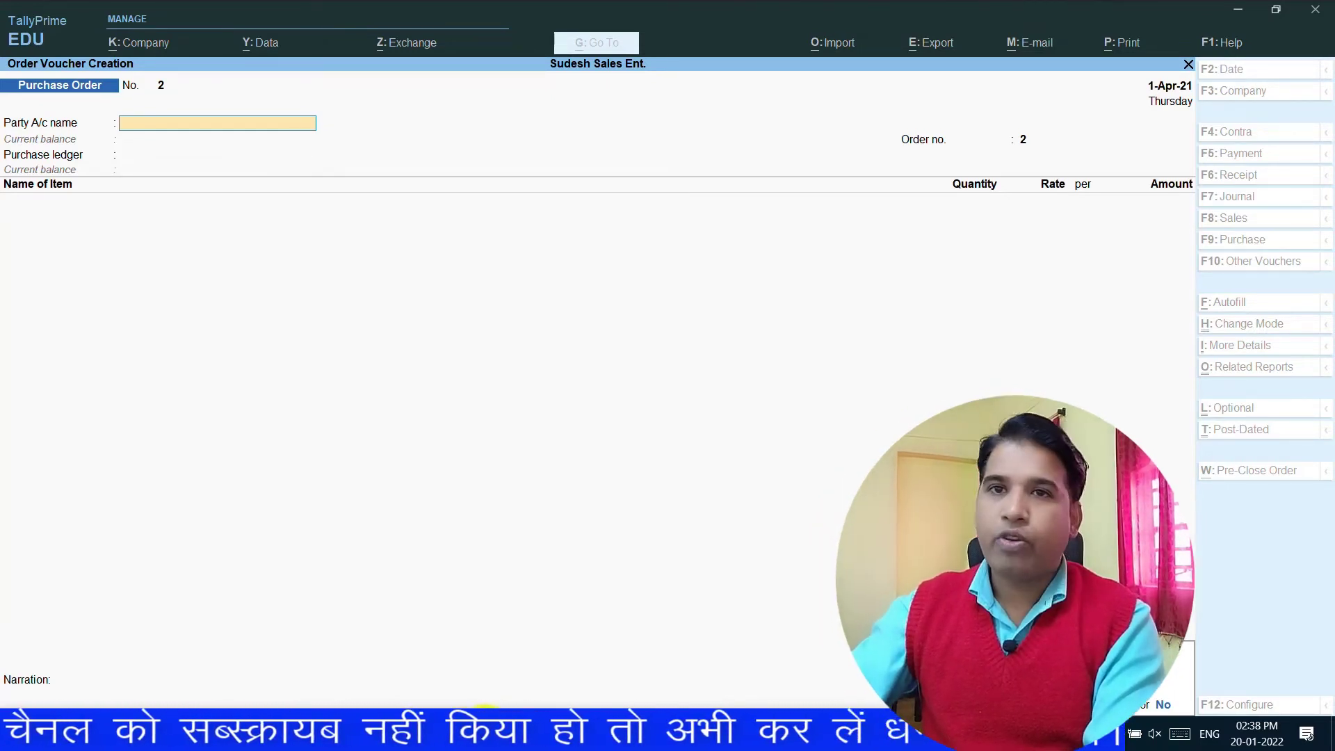
key("Escape")
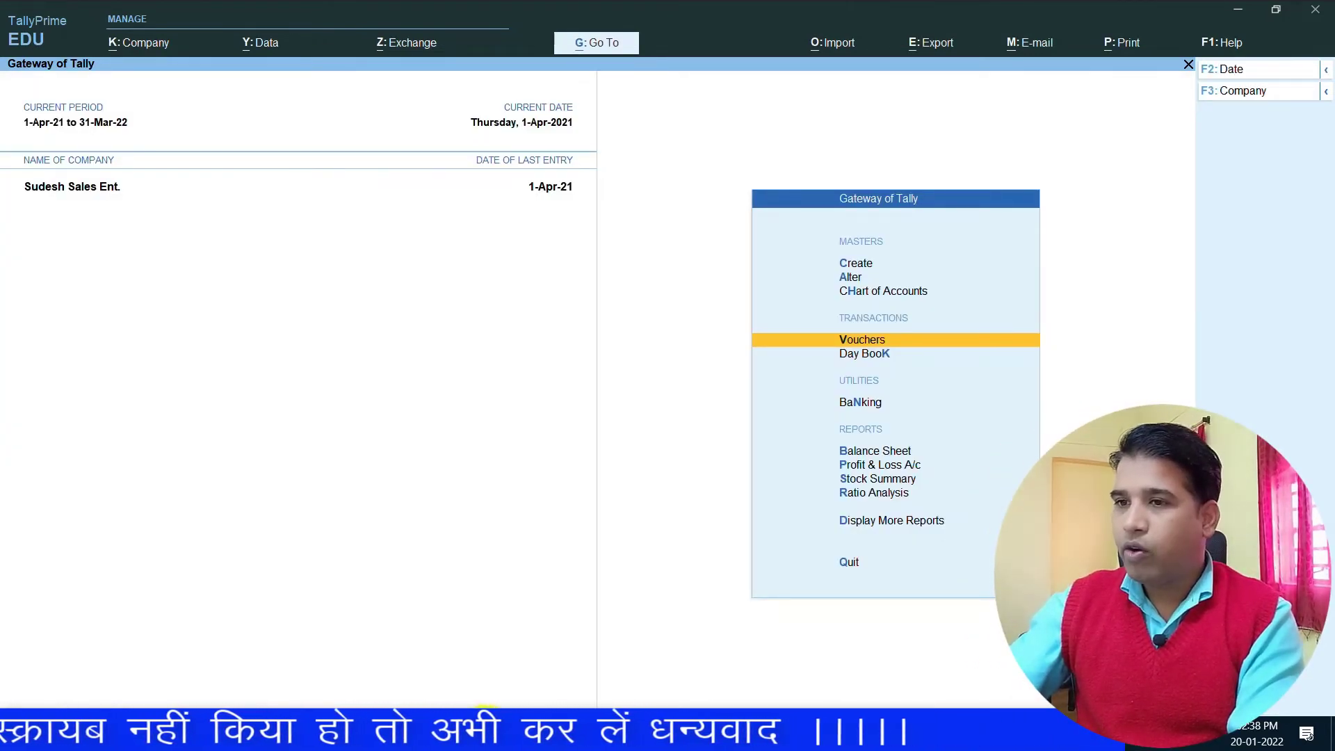
Open the Purchase Order Outstandings reports within the inventory statements.
key("Down")
key("Down")
key("Down")
key("Down")
key("Down")
key("Down")
key("Down")
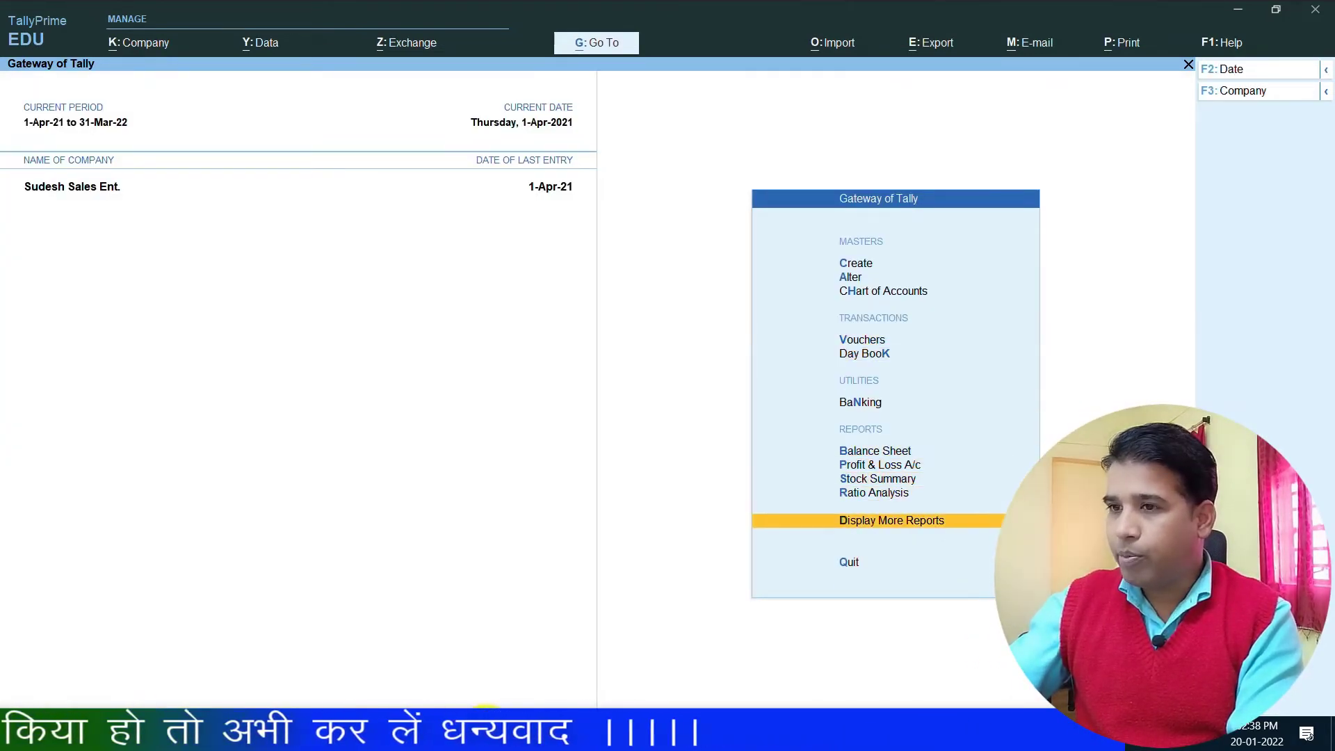
key("Return")
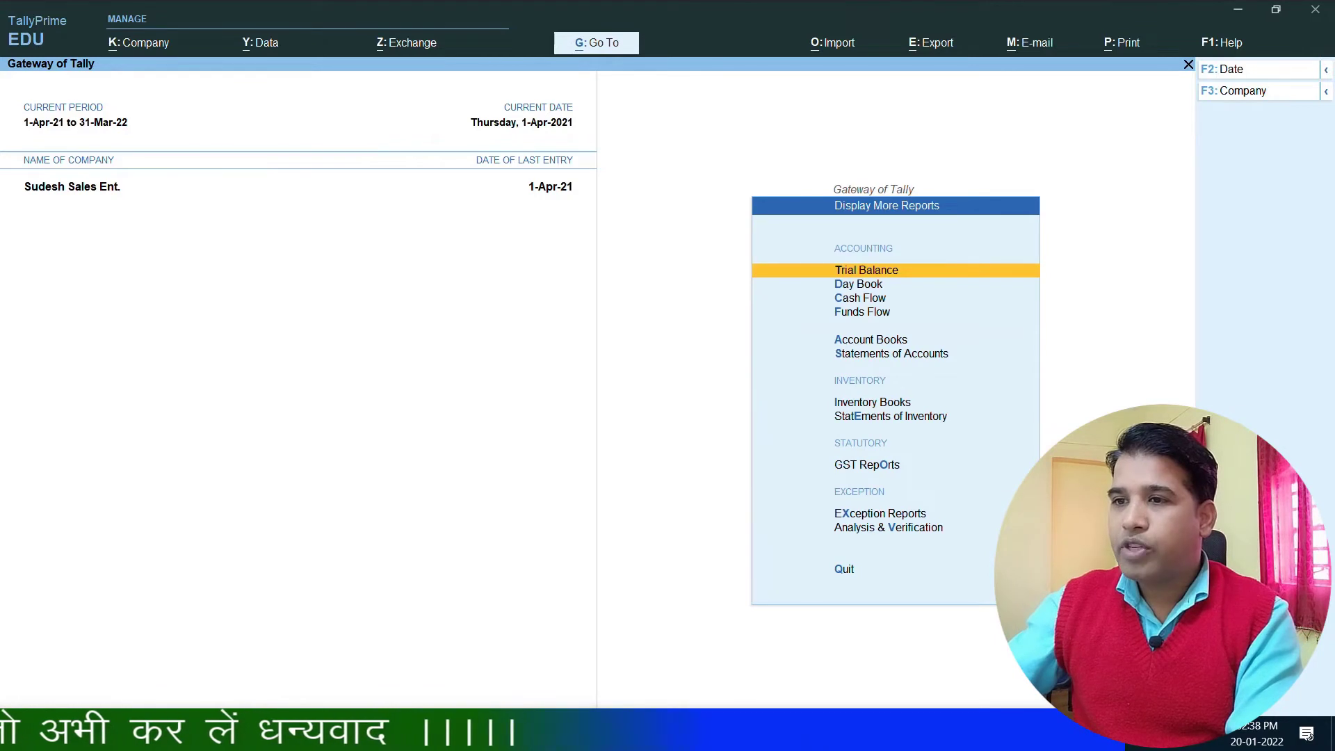
left_click(877, 417)
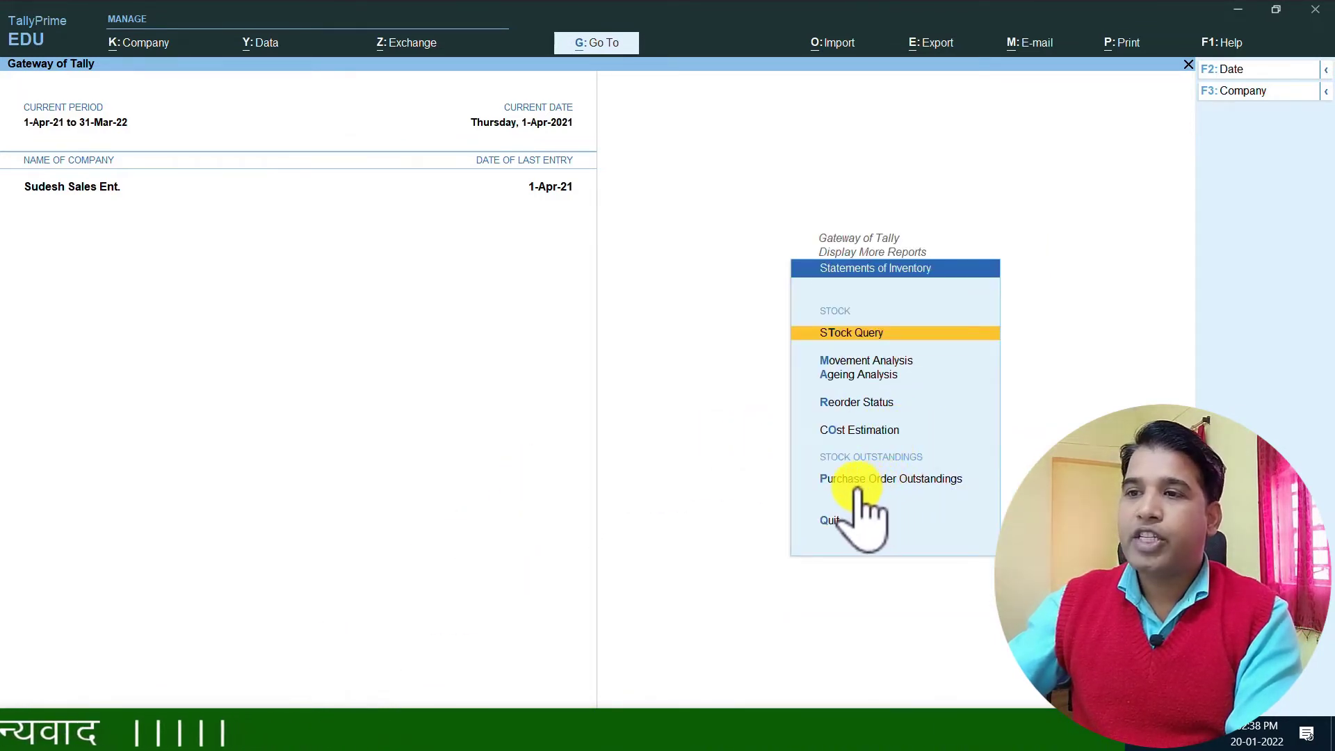
left_click(908, 481)
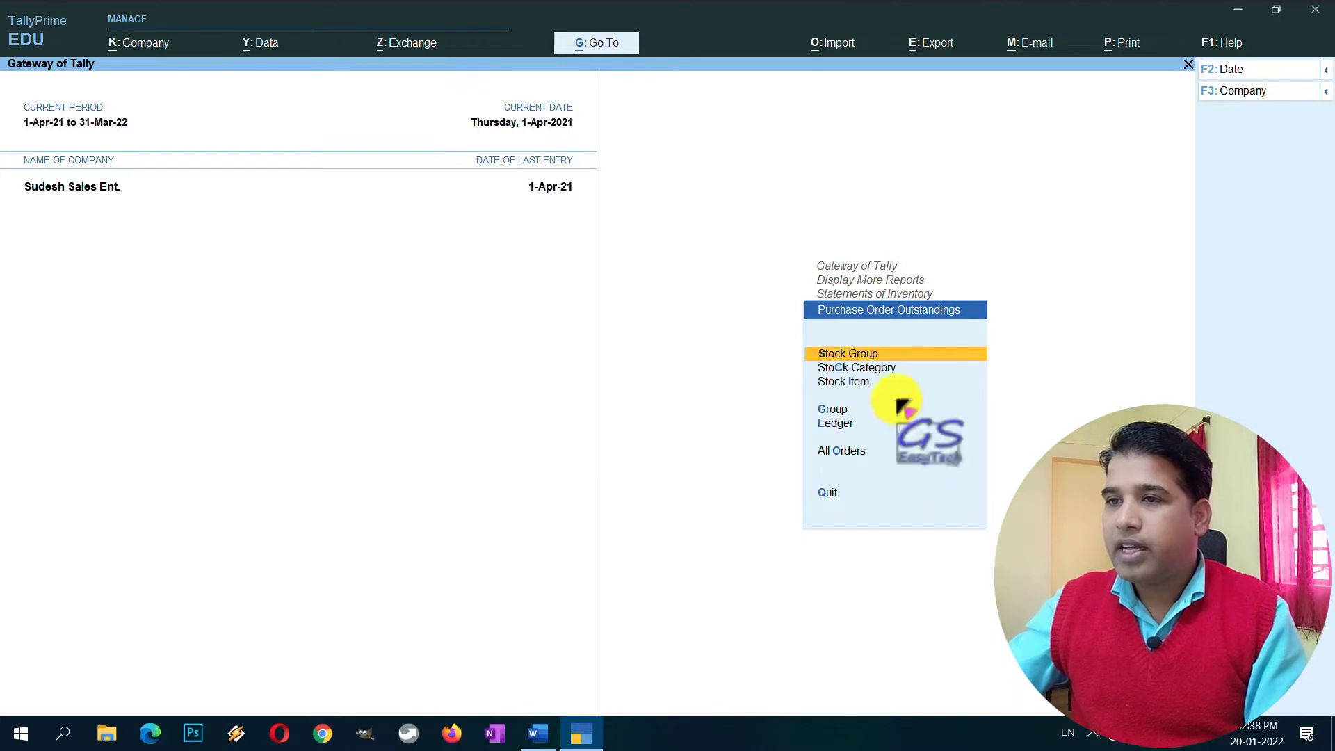
Display the outstanding purchase orders for Keyboard Normal and examine the order number, party, ordered quantity and balance quantity.
left_click(848, 382)
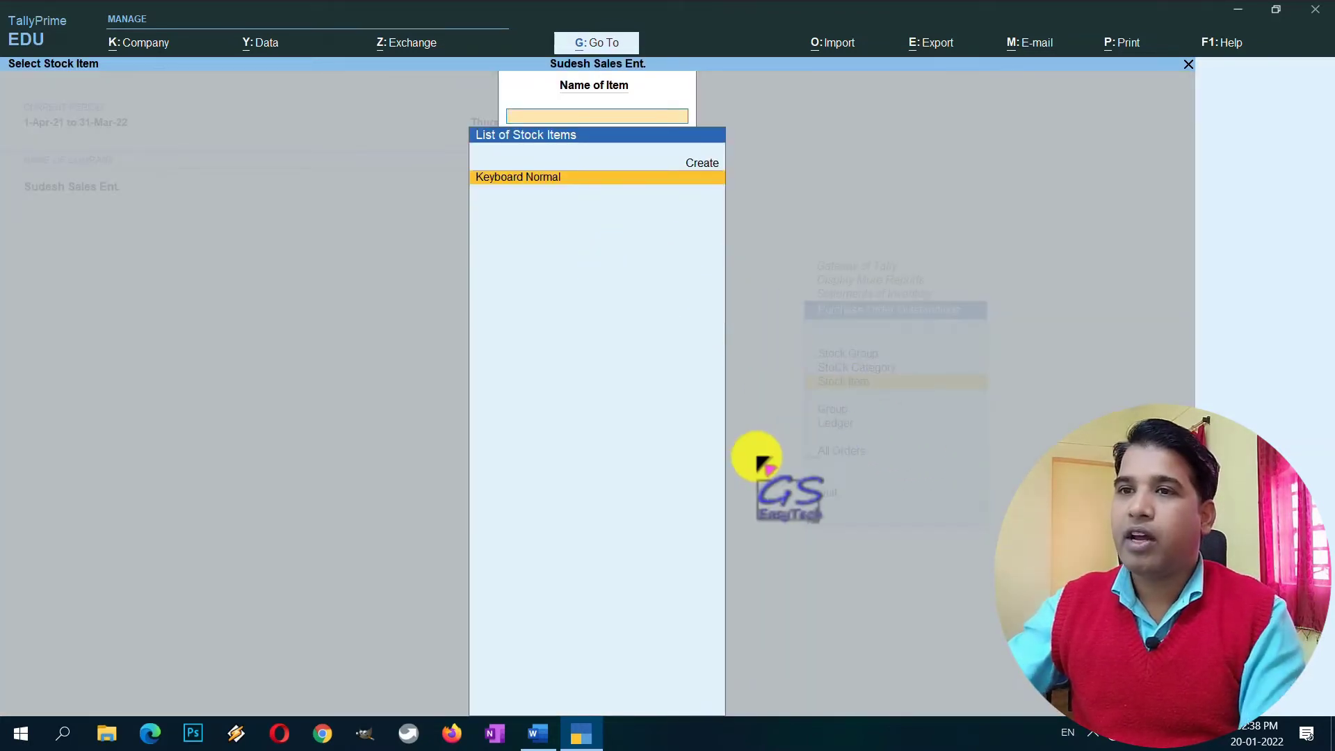
key("Return")
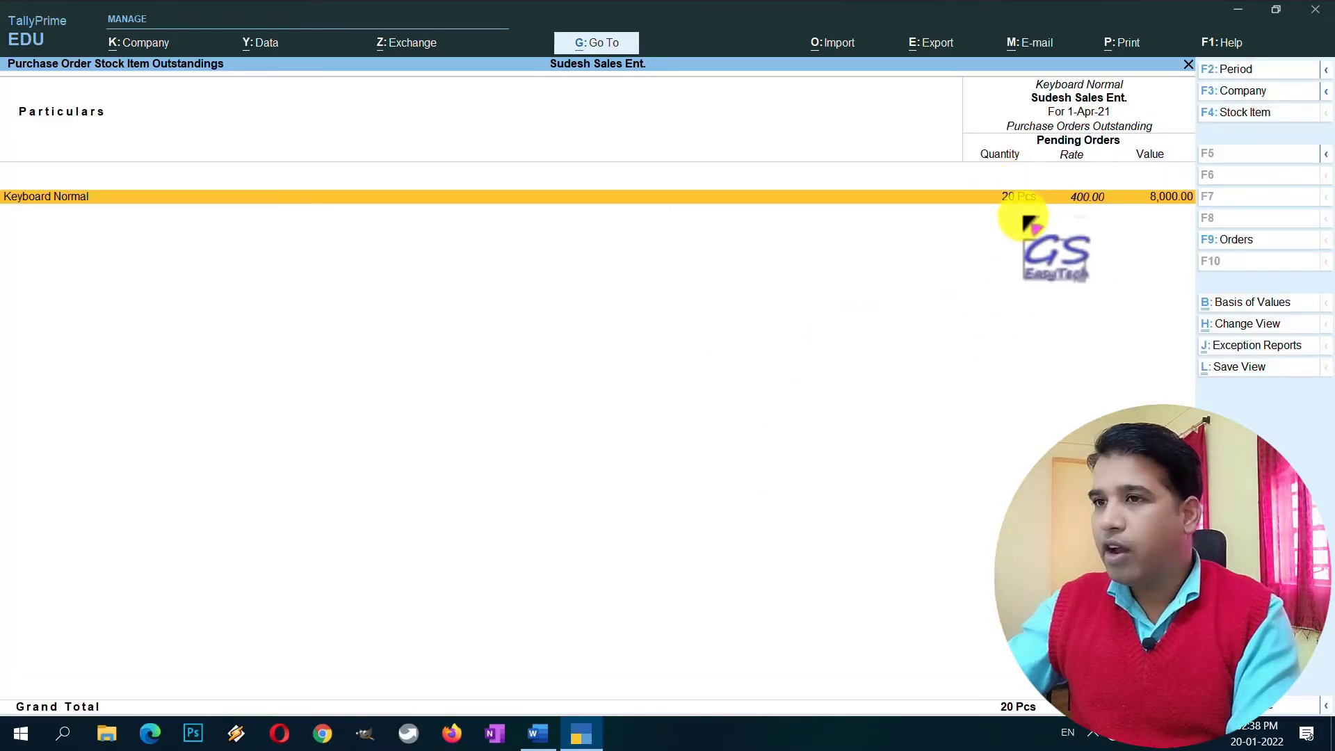
key("Return")
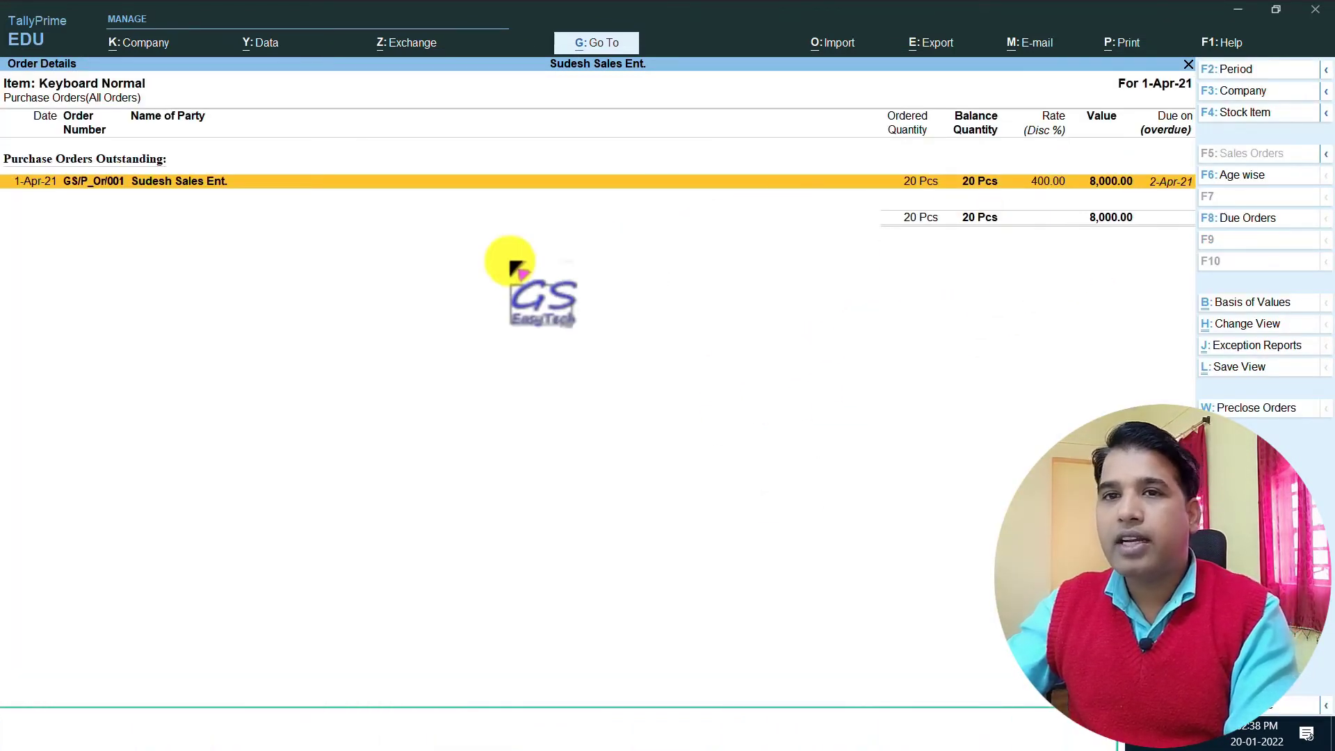
key("ctrl")
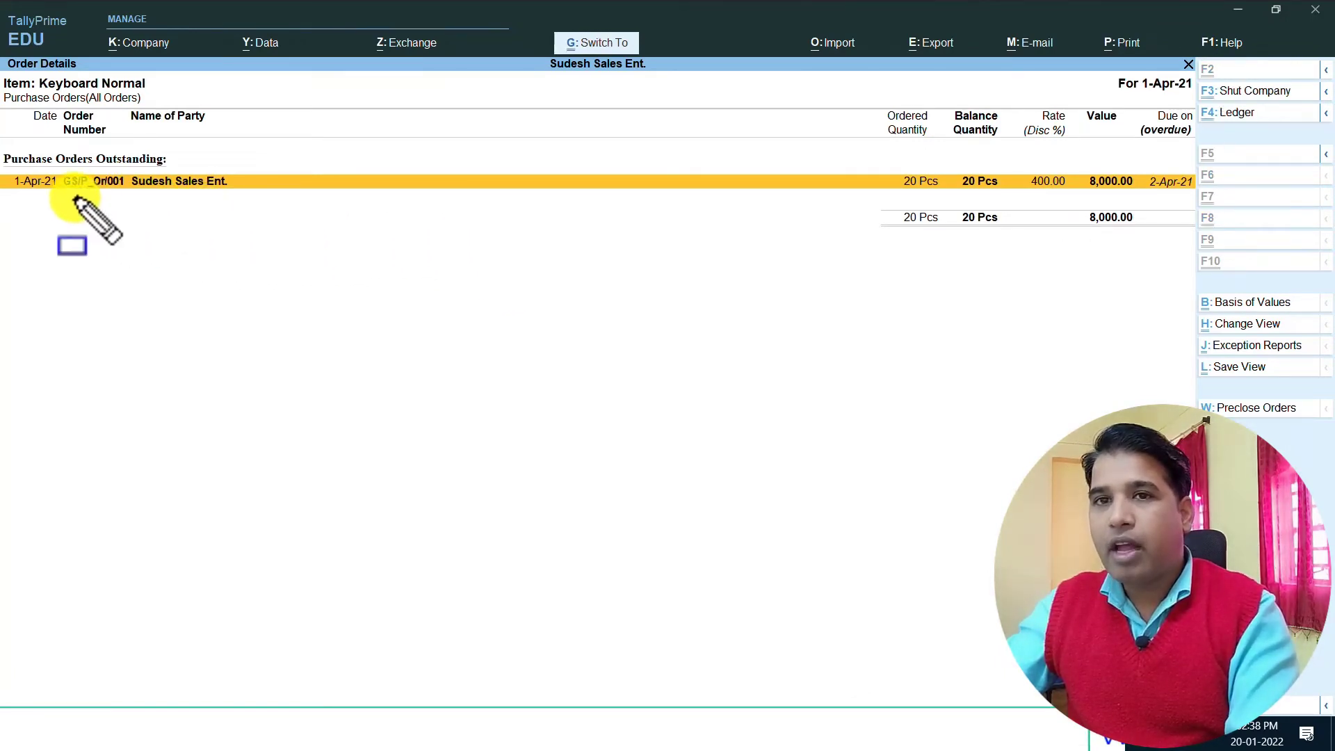
mouse_move(10, 153)
left_mouse_down()
mouse_move(403, 239)
mouse_move(445, 206)
left_mouse_up()
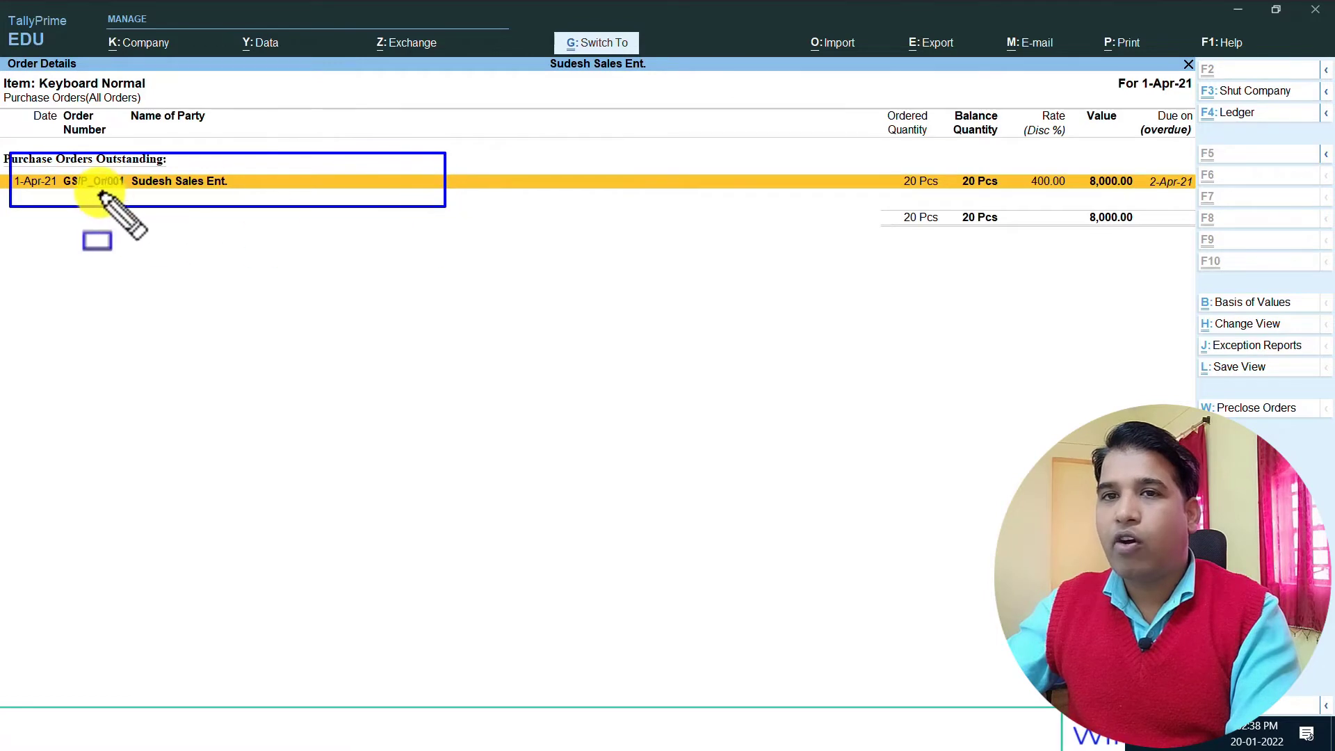
mouse_move(130, 168)
left_mouse_down()
mouse_move(140, 215)
mouse_move(255, 199)
left_mouse_up()
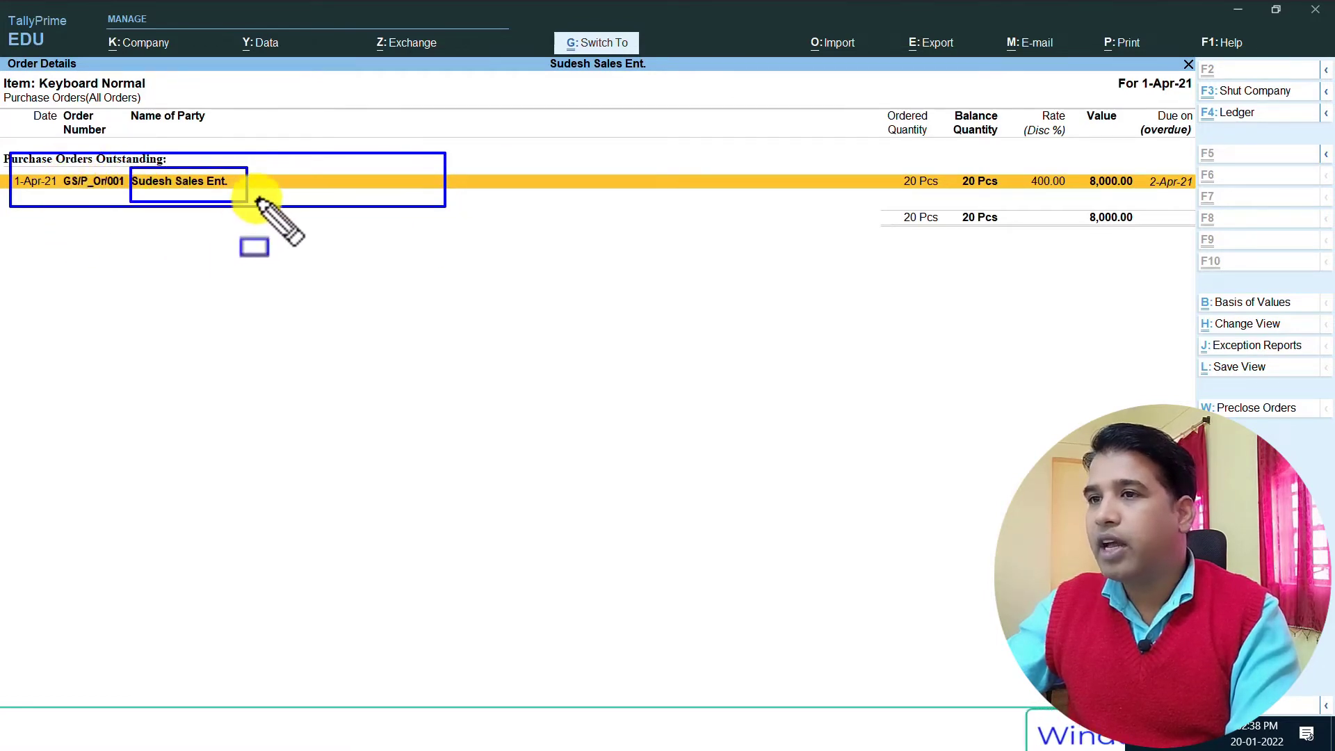
left_click_drag(885, 160, 946, 206)
mouse_move(958, 161)
left_mouse_down()
mouse_move(970, 201)
mouse_move(1007, 198)
left_mouse_up()
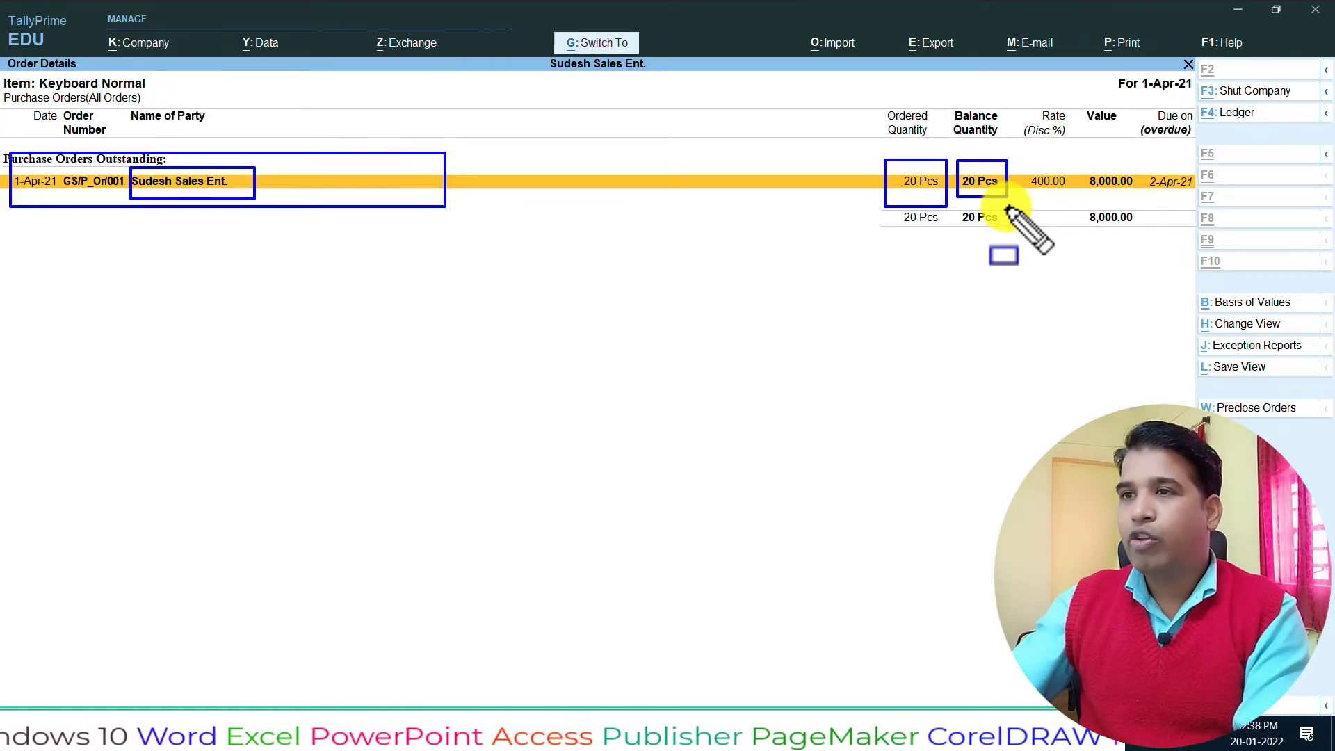
Close the outstanding order reports and return to the Gateway of Tally.
key("Escape")
key("Escape")
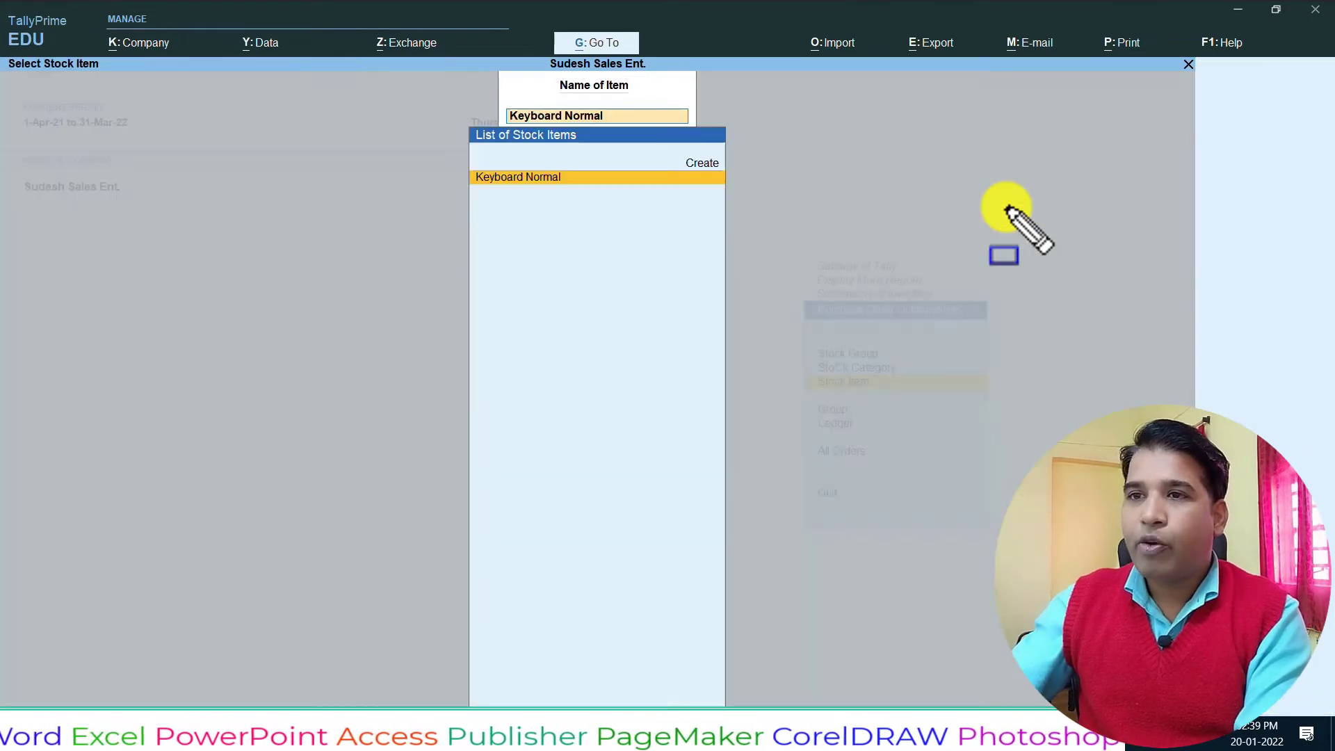
key("Escape")
key("Escape")
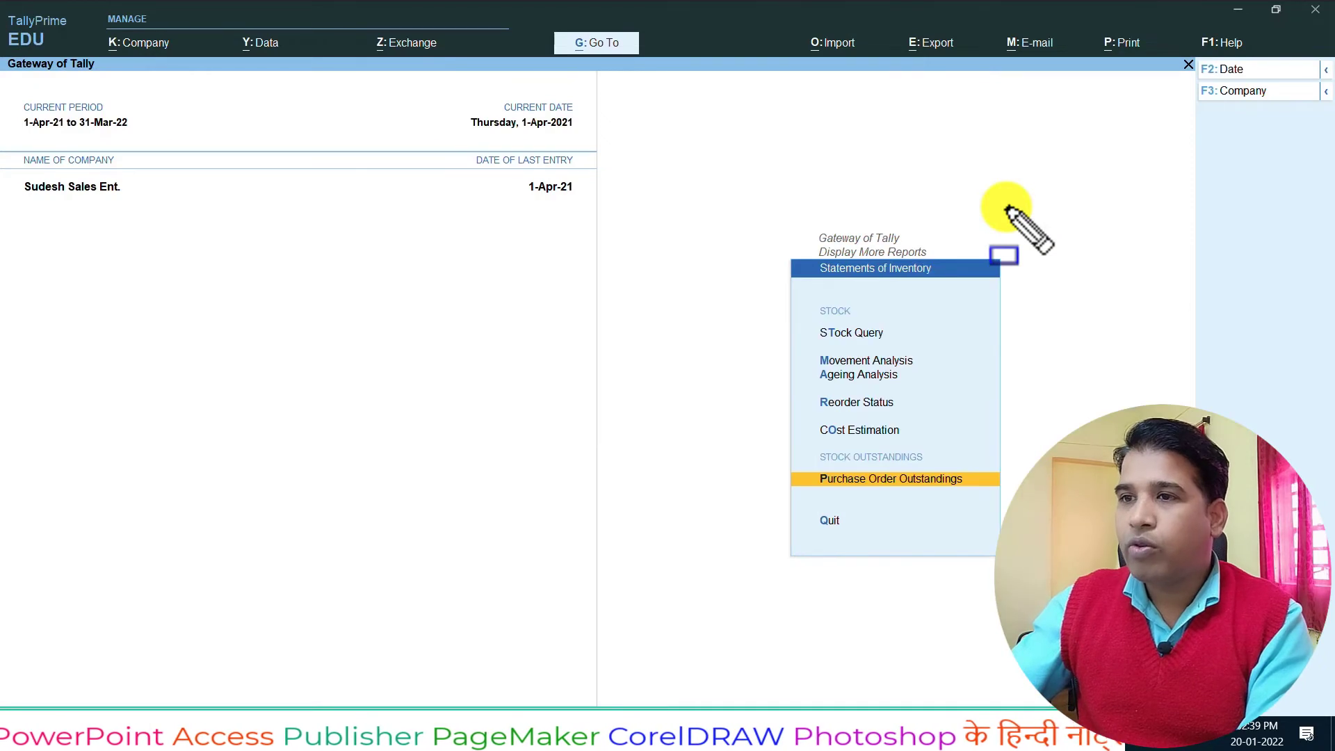
key("F1")
key("Escape")
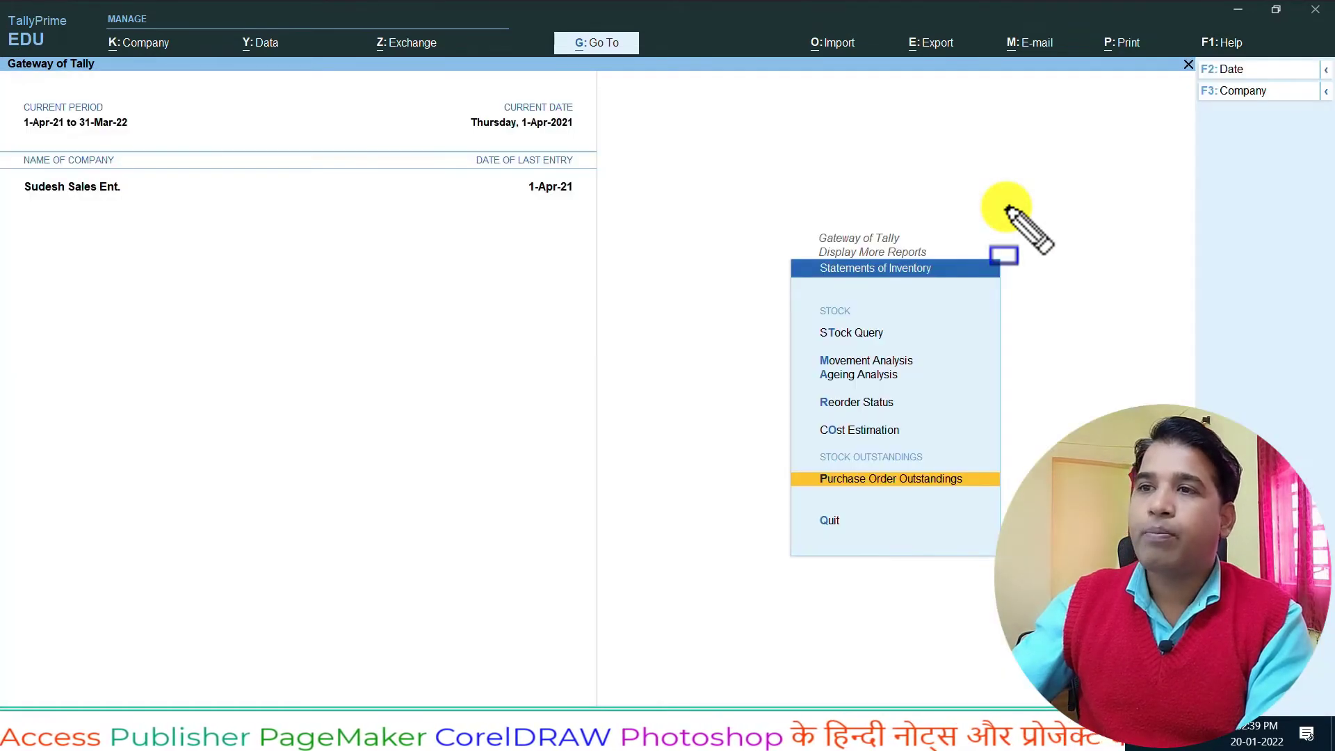
key("Escape")
key("Escape")
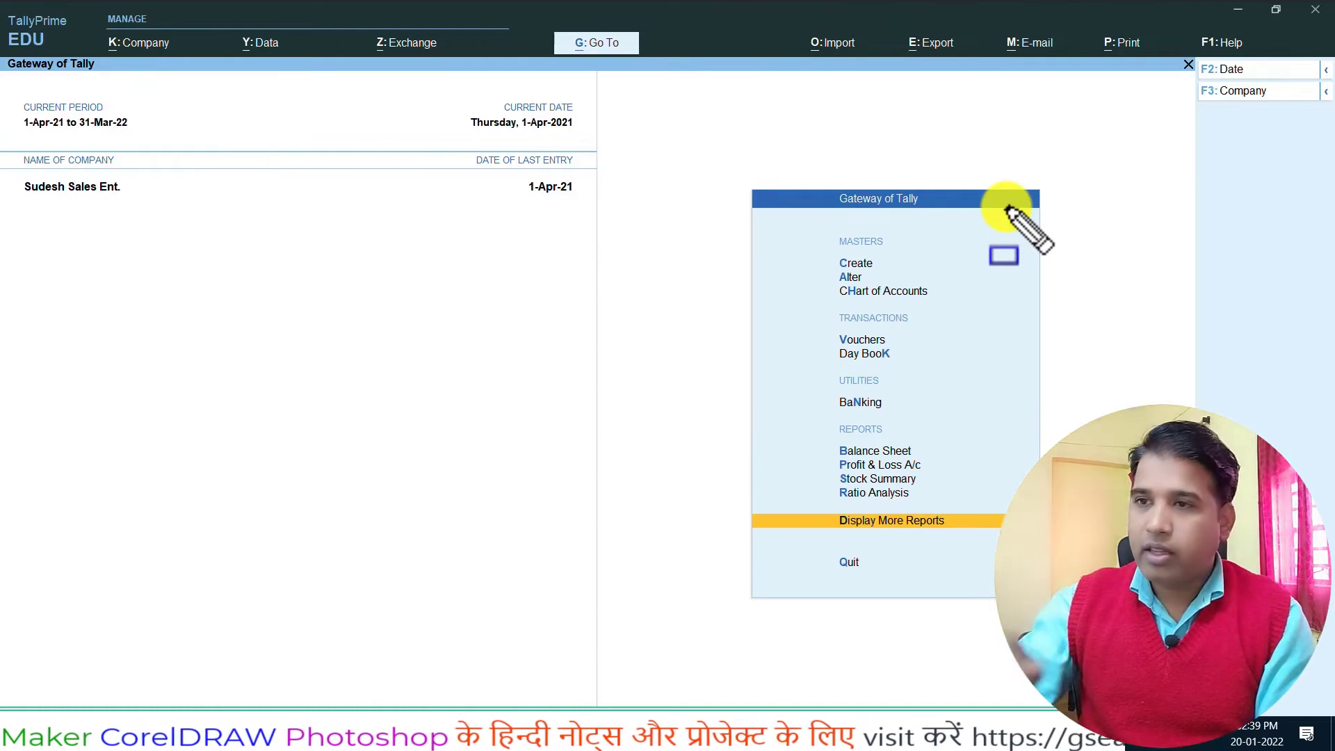
Open voucher entry from the Gateway of Tally.
key("Up")
key("Up")
key("Up")
key("Up")
key("Up")
key("Up")
key("Up")
key("Up")
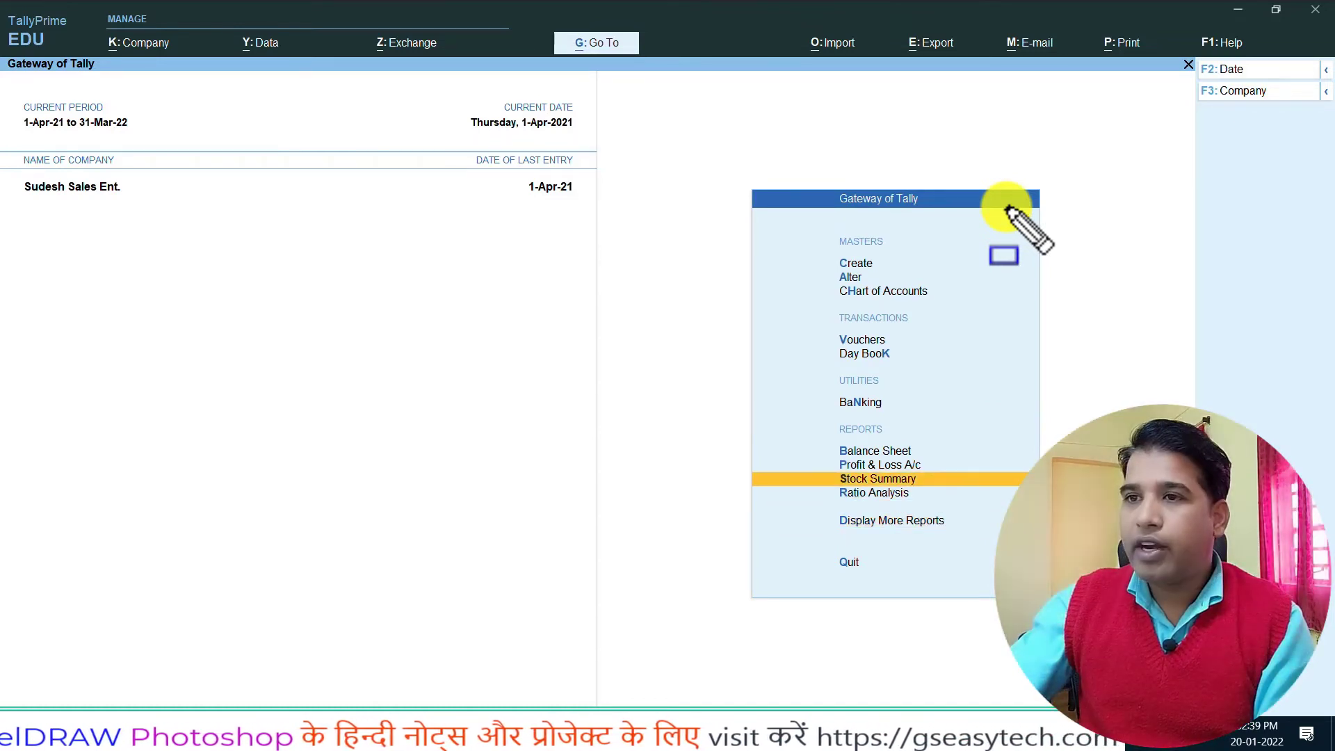
key("Up")
key("Down")
key("Down")
key("Down")
key("Up")
key("Return")
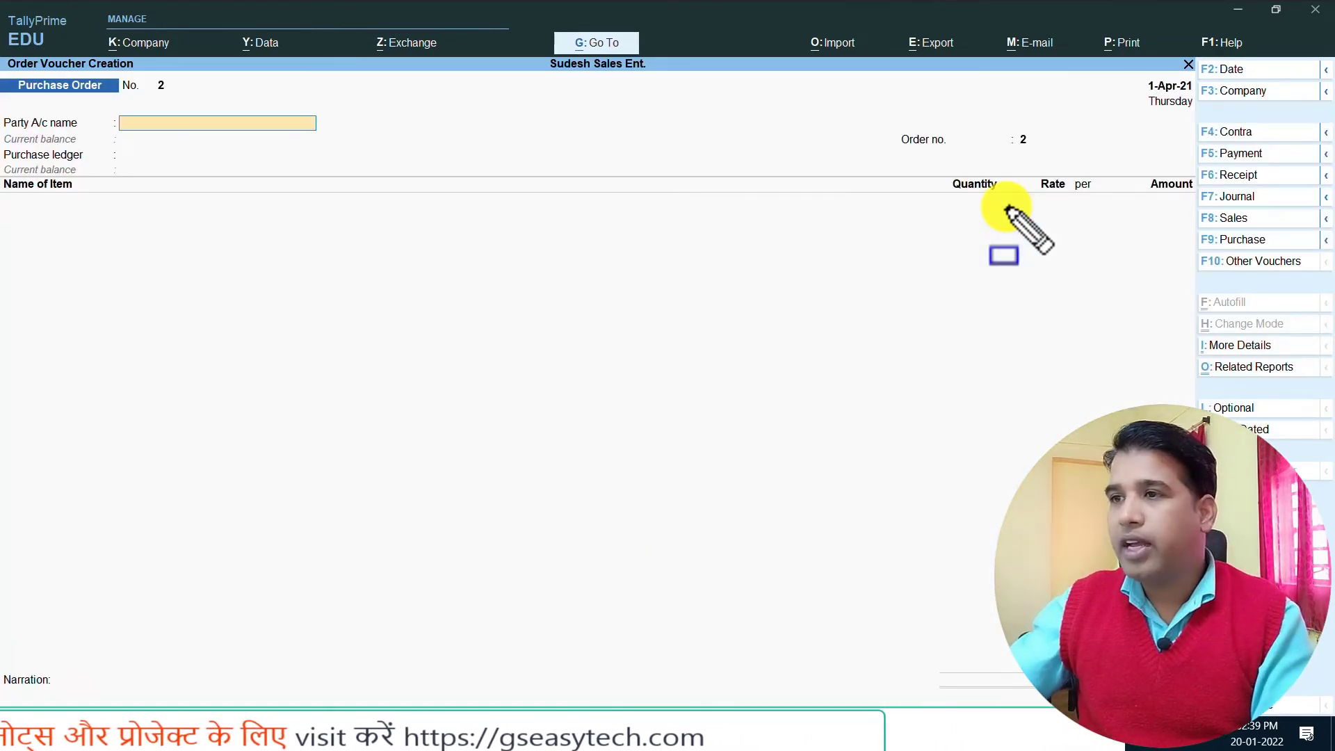
Change the voucher type to Receipt Note and activate that voucher type.
left_click(1250, 262)
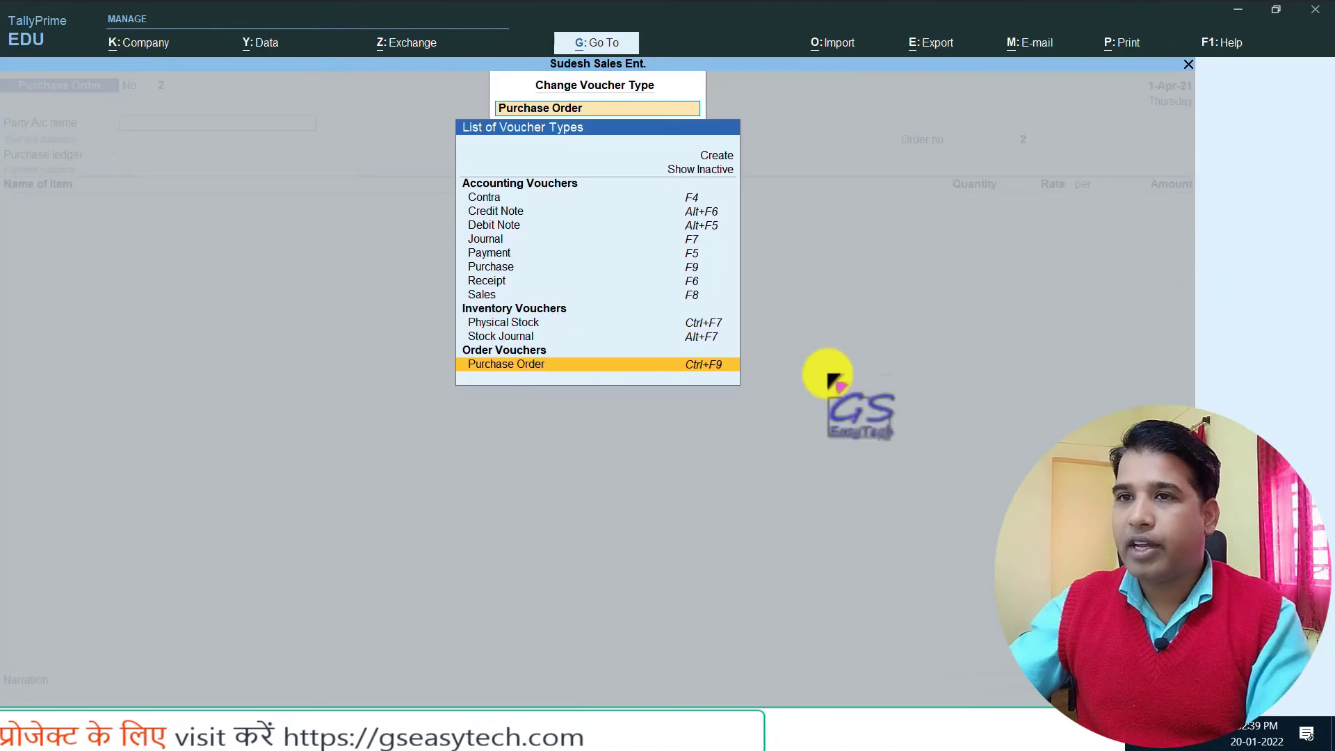
type("Receipt No")
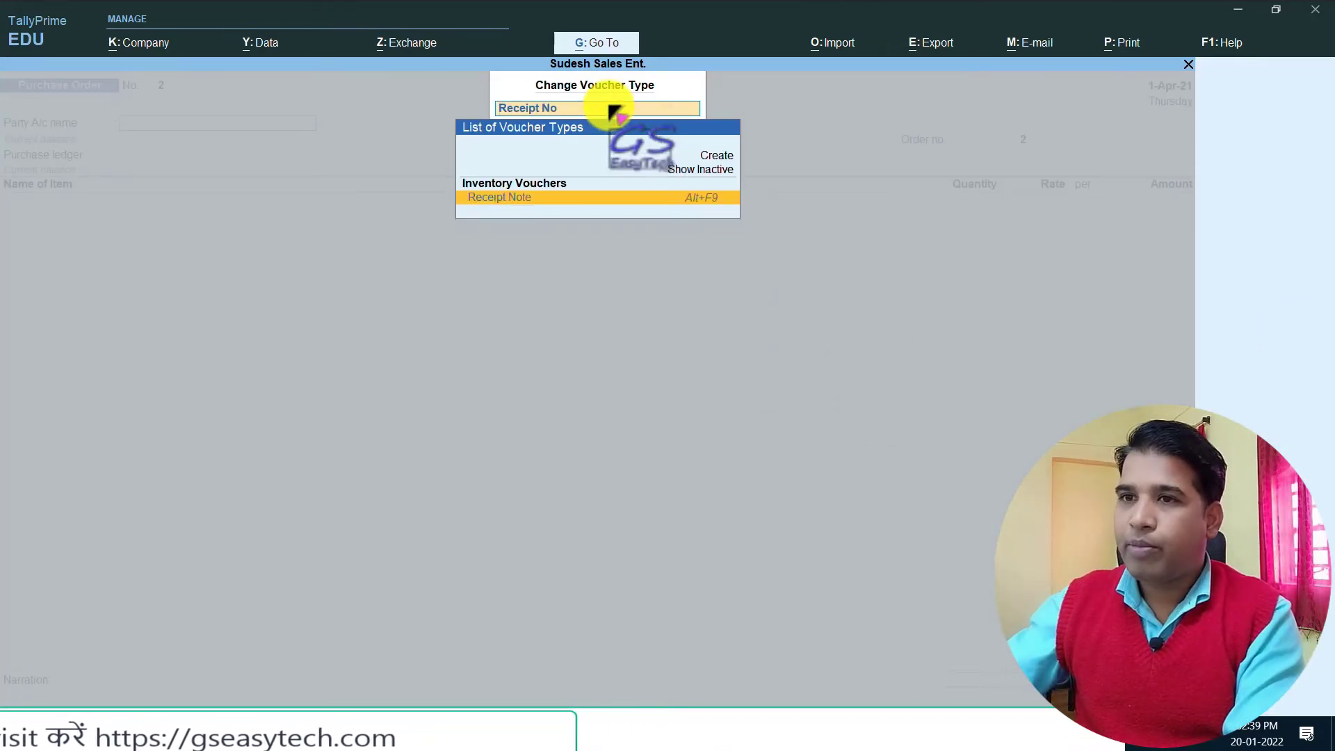
key("Return")
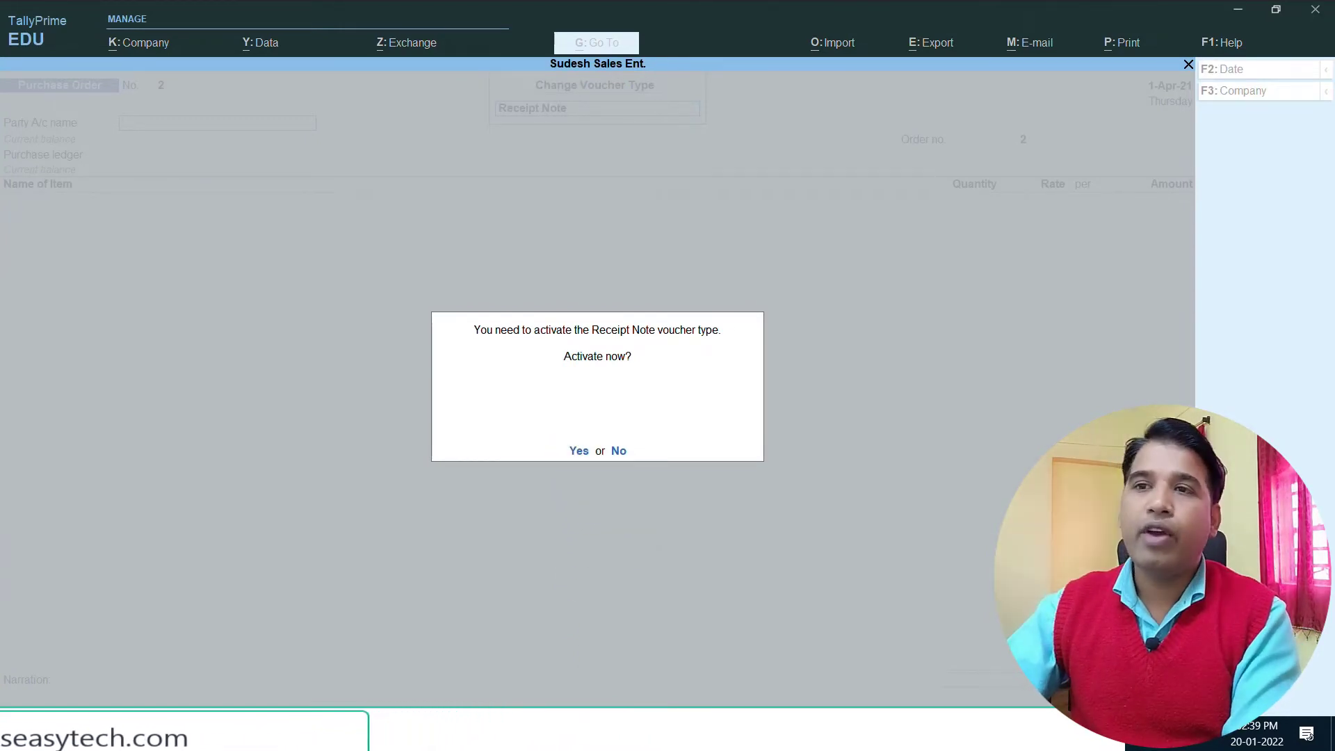
key("y")
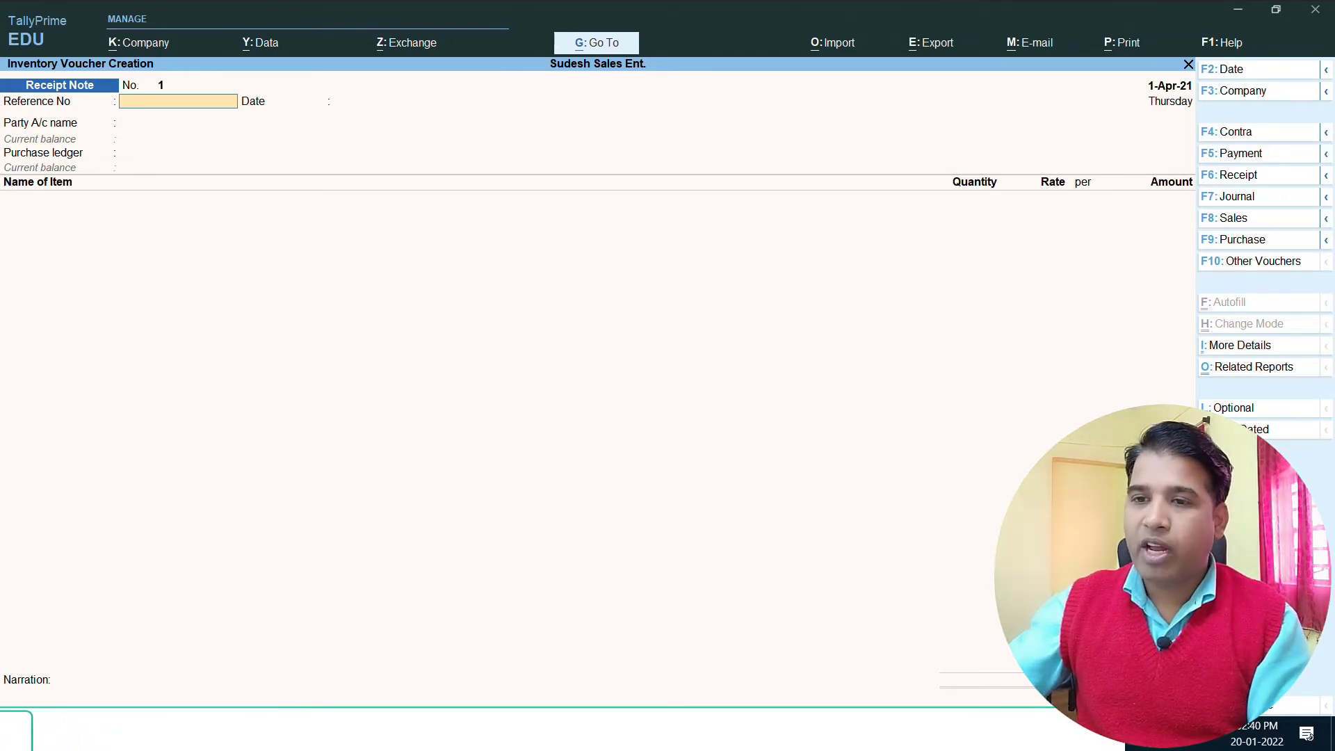
Copy the receipt note number SSE/001 from the Word document into the receipt note's reference number, keeping the date 1-Apr-21.
left_click(537, 733)
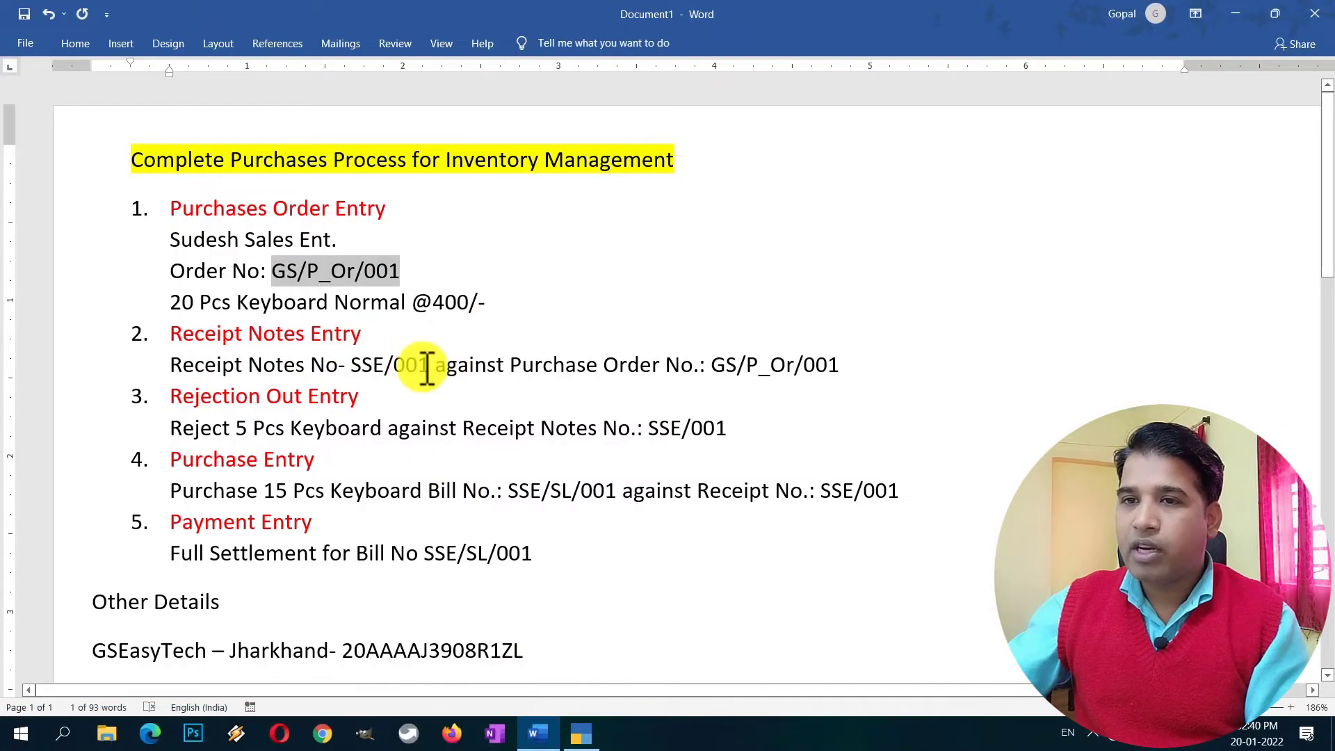
left_click_drag(435, 363, 375, 363)
key("ctrl+c")
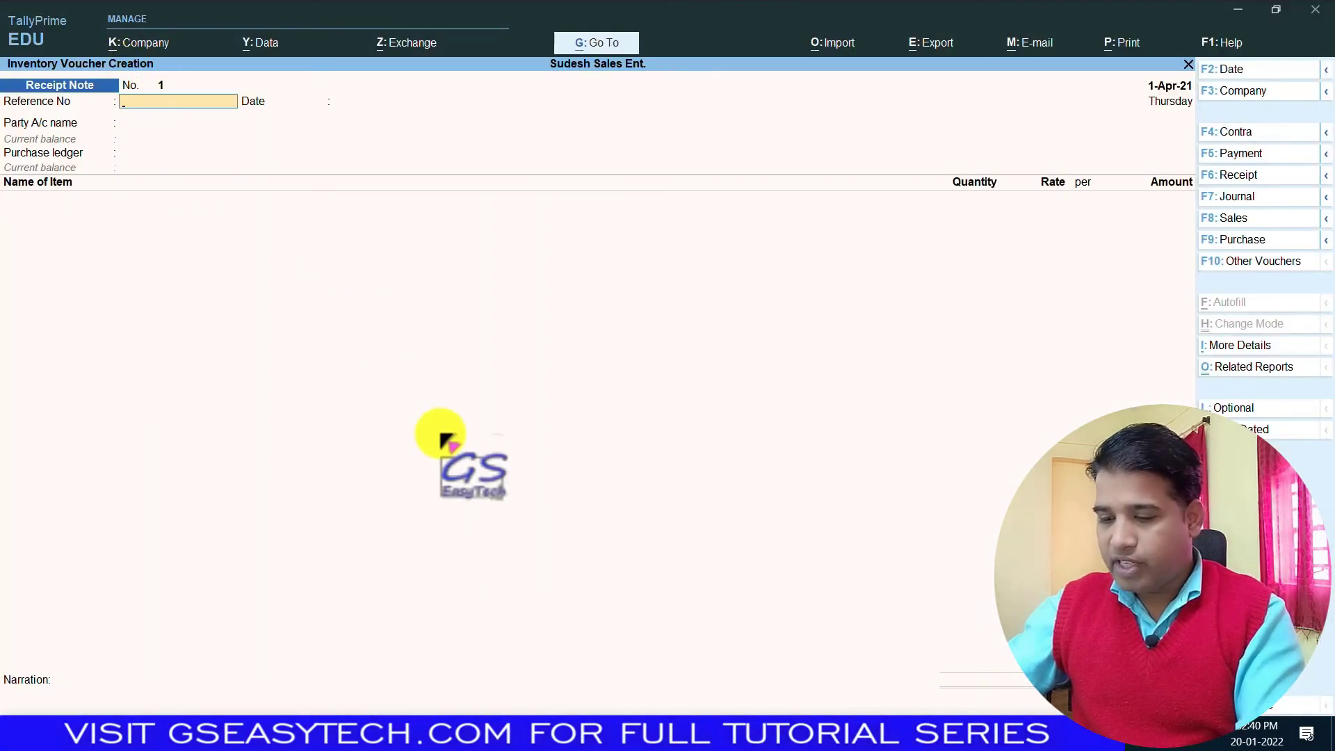
key("ctrl")
key("ctrl+v")
key("Return")
key("Return")
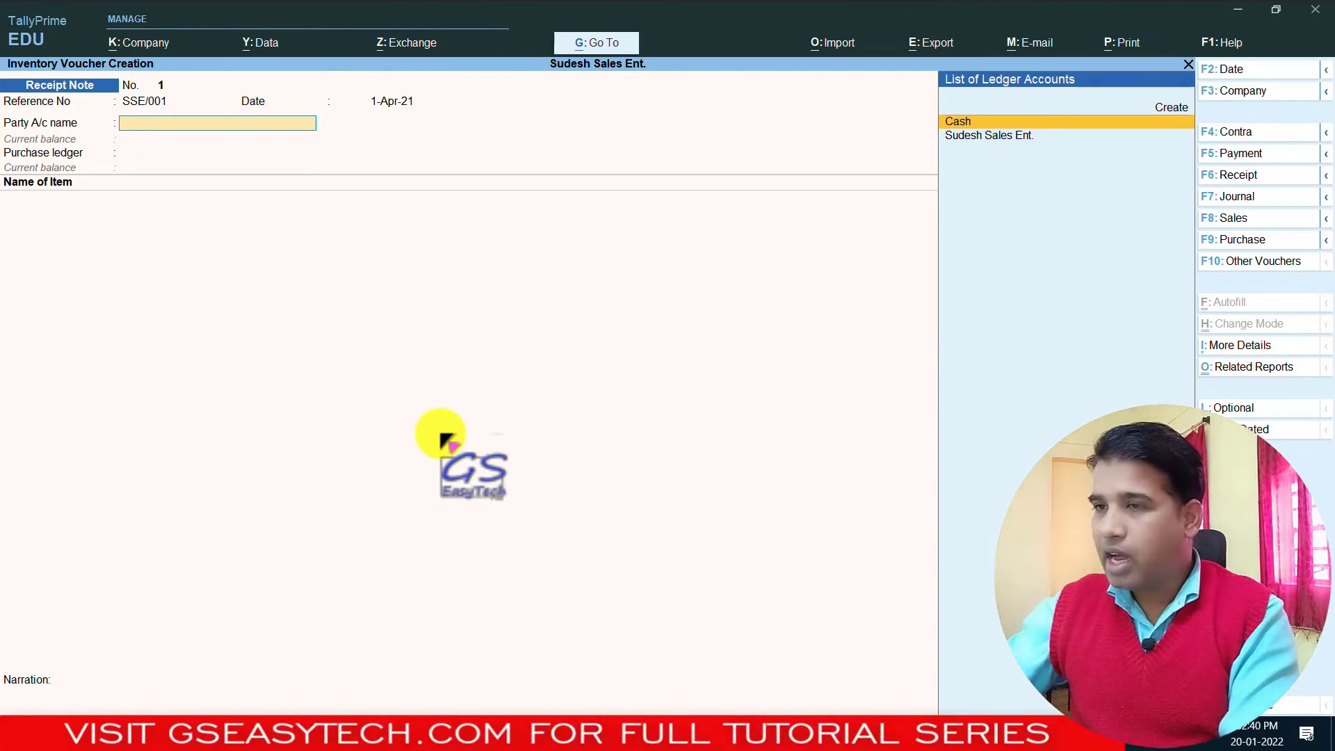
Set Sudesh Sales Ent. as the party and link the receipt note to its purchase order of 1-Apr-21, ending the order list.
key("Down")
key("Return")
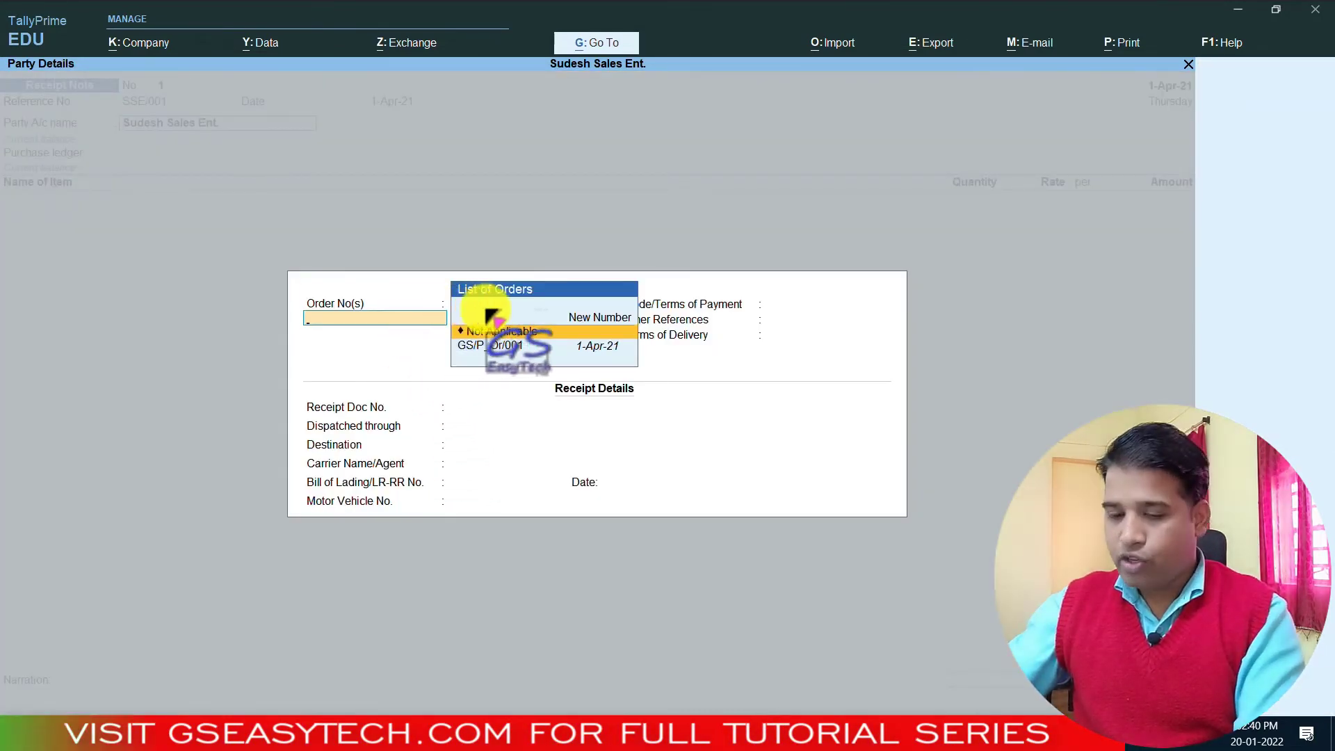
mouse_move(453, 338)
left_mouse_down()
mouse_move(603, 371)
mouse_move(630, 365)
left_mouse_up()
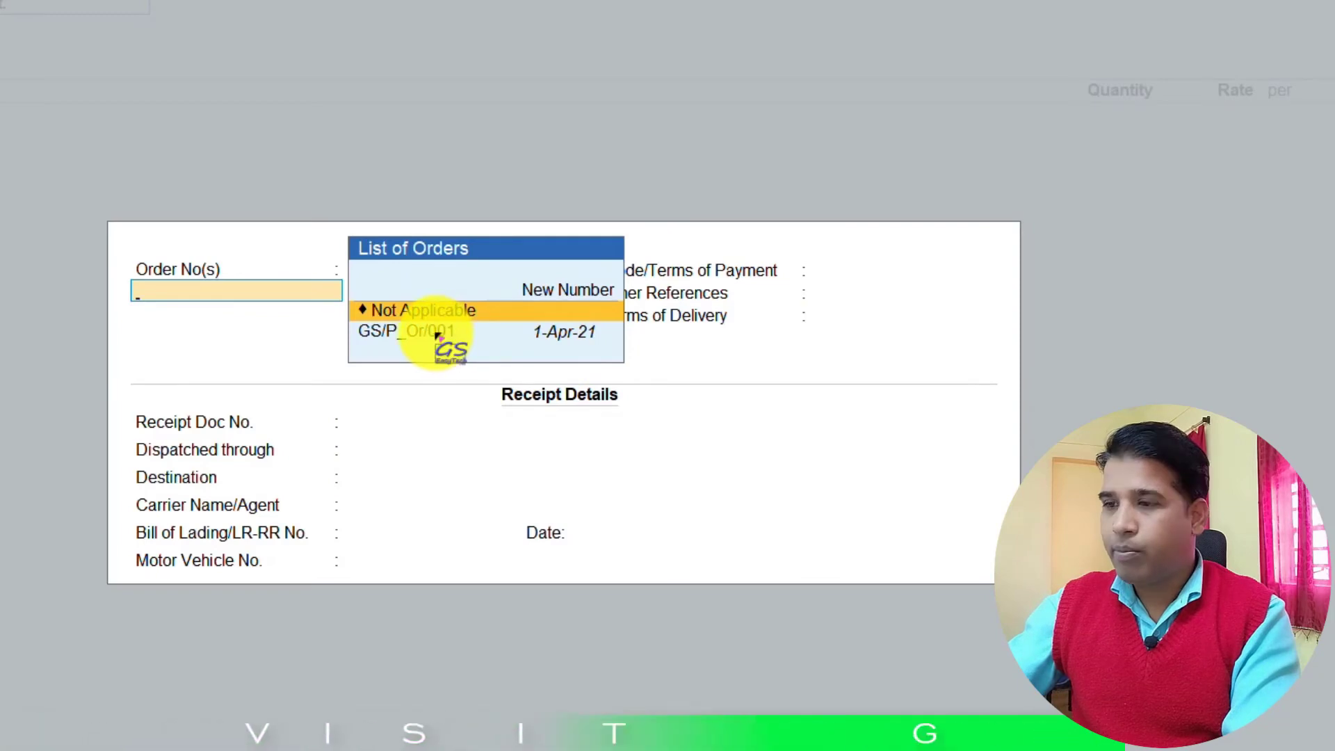
key("Down")
key("Return")
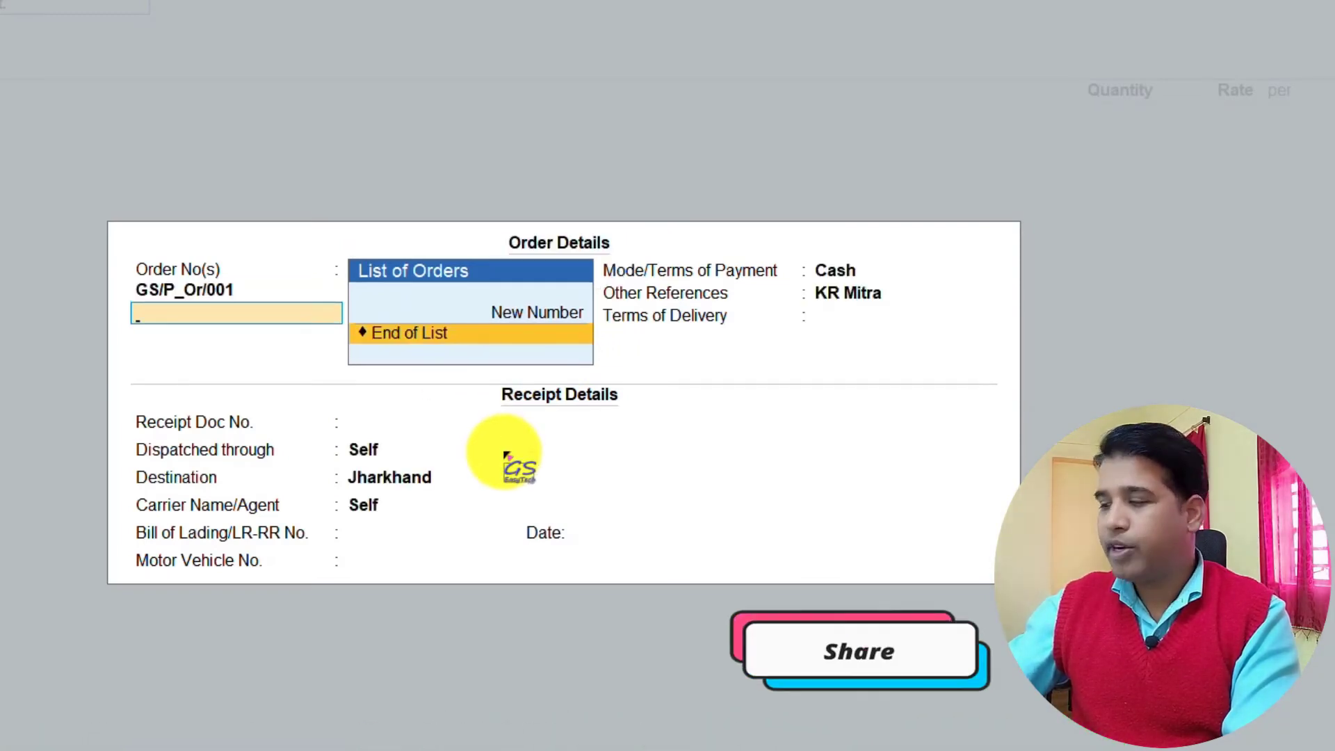
key("Return")
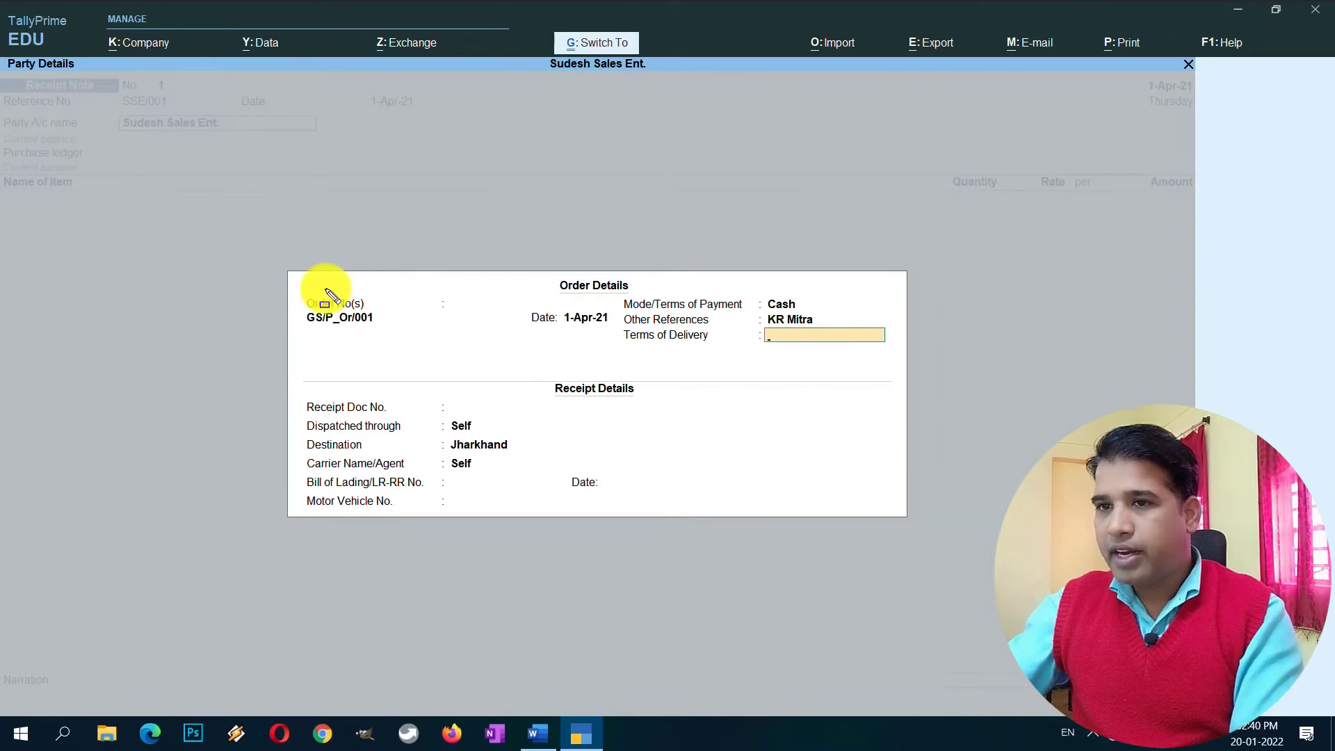
Accept the prefilled order, receipt and party details and keep Purchases A/c as the purchase ledger.
mouse_move(285, 263)
left_mouse_down()
mouse_move(1183, 477)
mouse_move(1076, 546)
left_mouse_up()
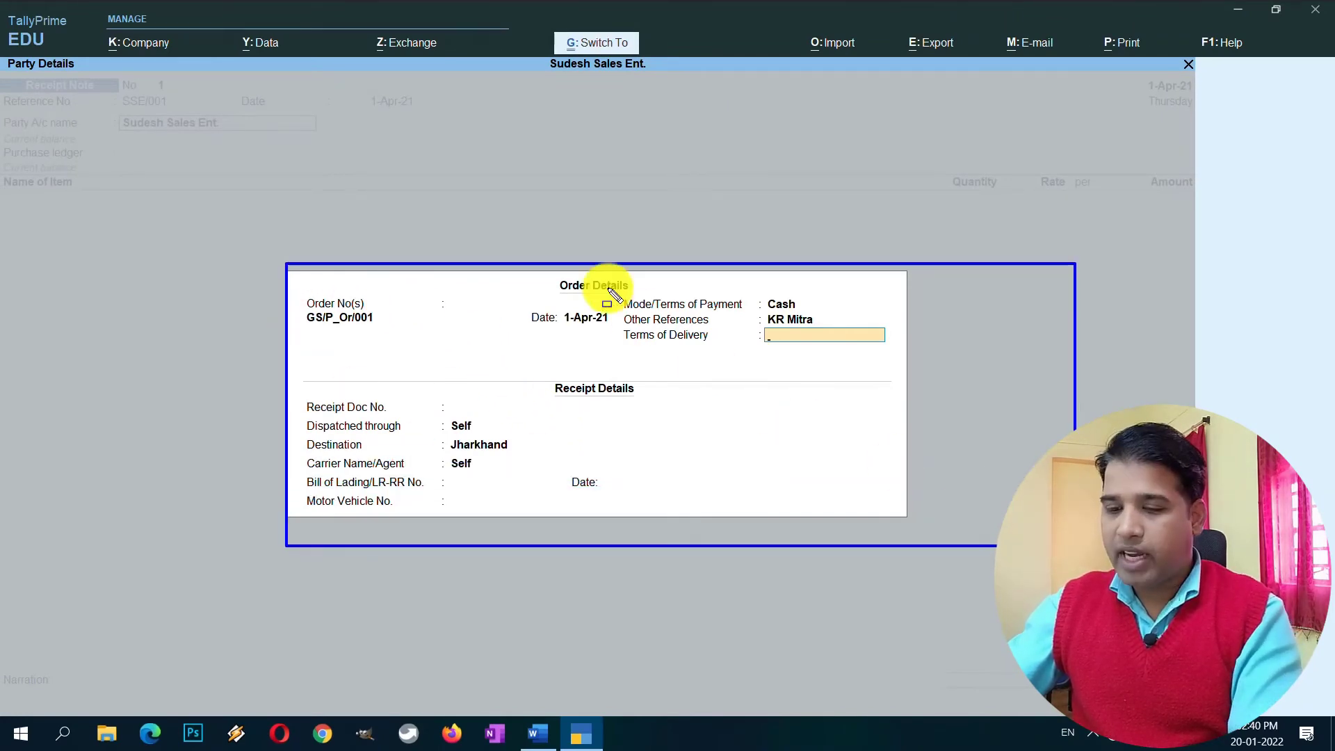
key("Escape")
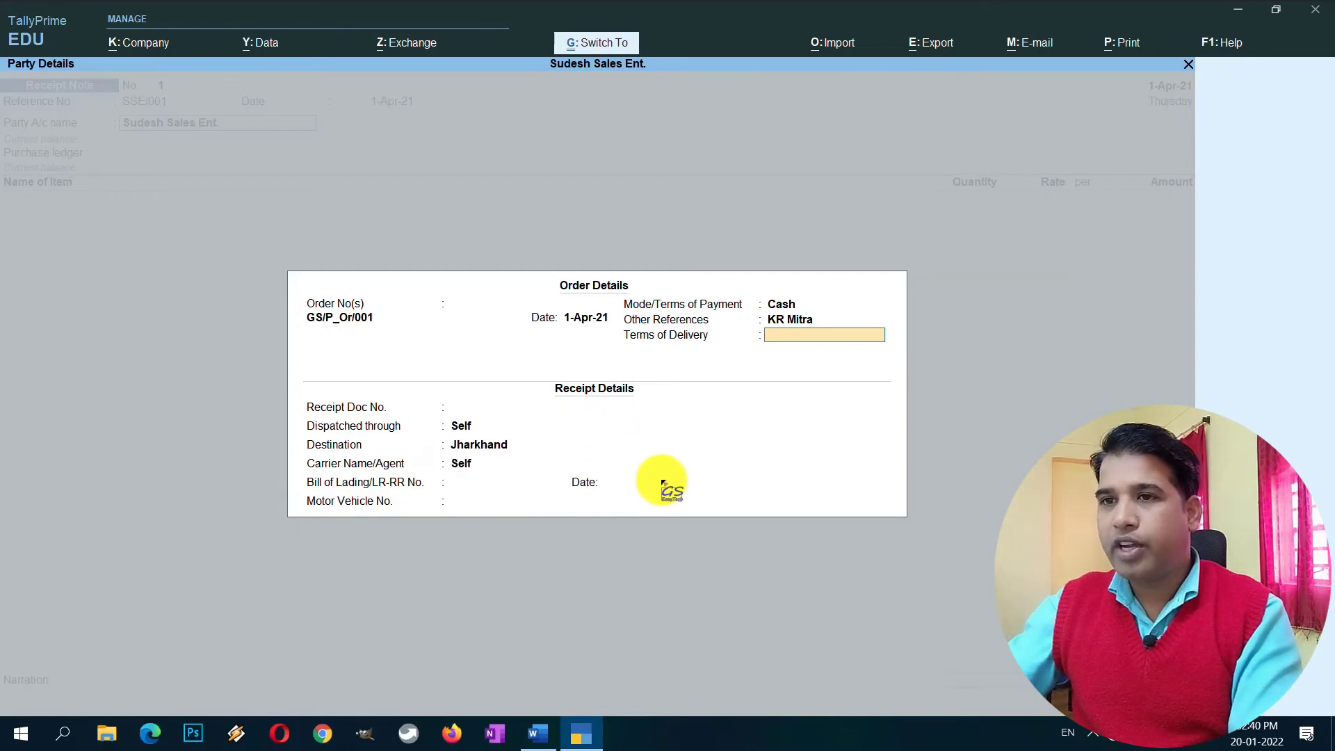
key("Return")
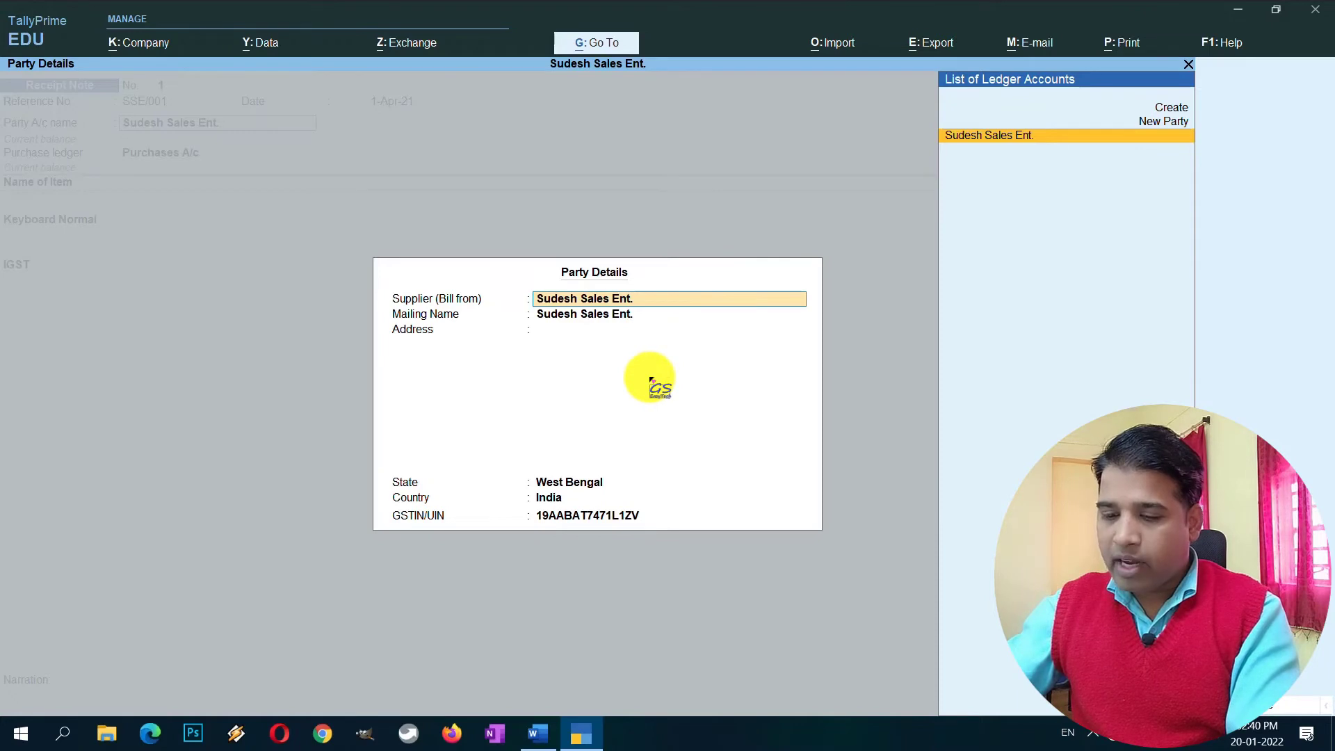
key("ctrl+a")
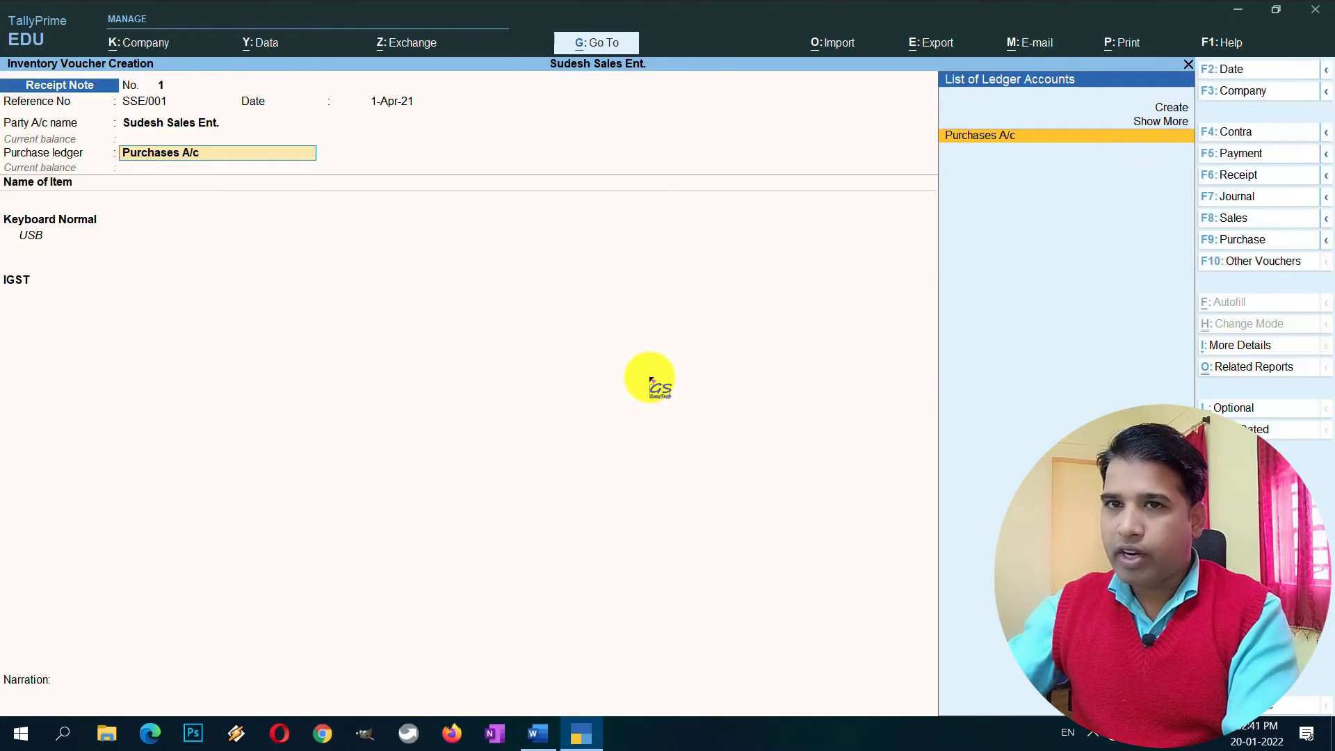
key("Return")
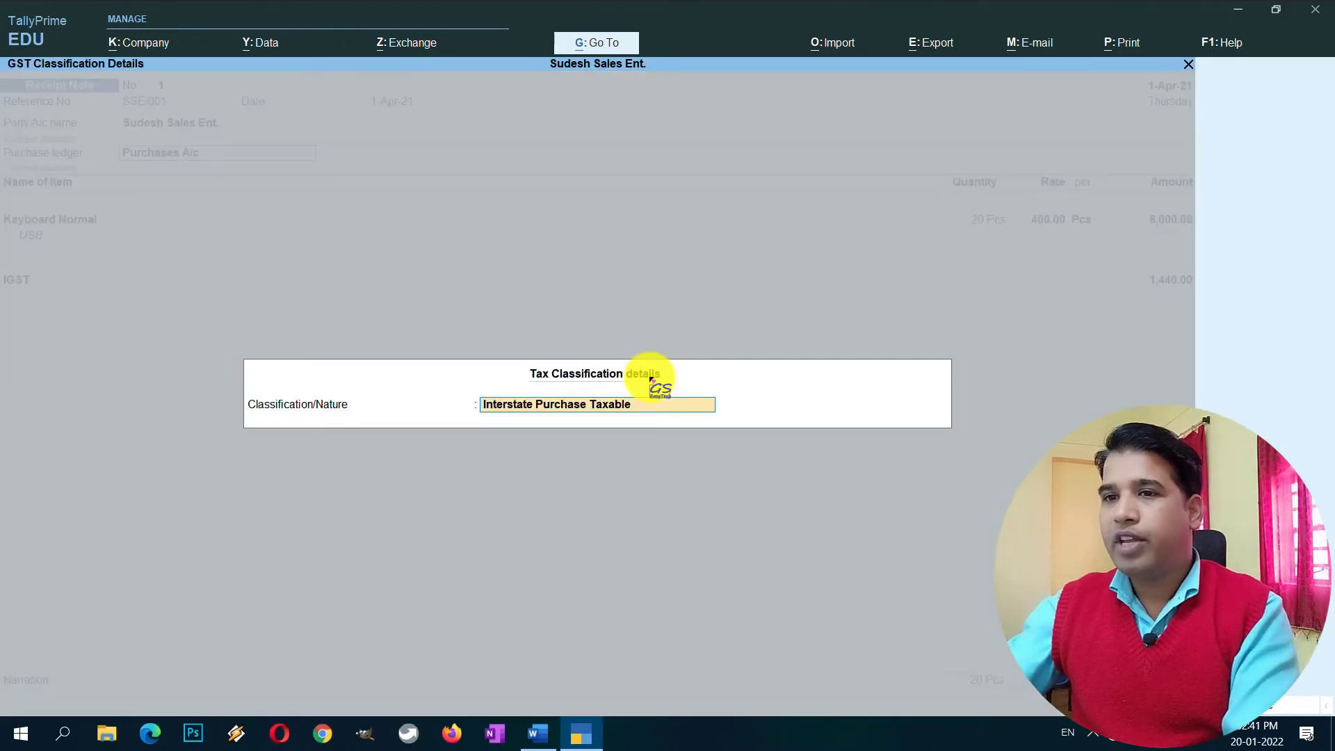
Keep the Interstate Purchase Taxable classification and allocate Keyboard Normal to tracking number SSE/001, ending the allocation list.
key("Return")
key("Return")
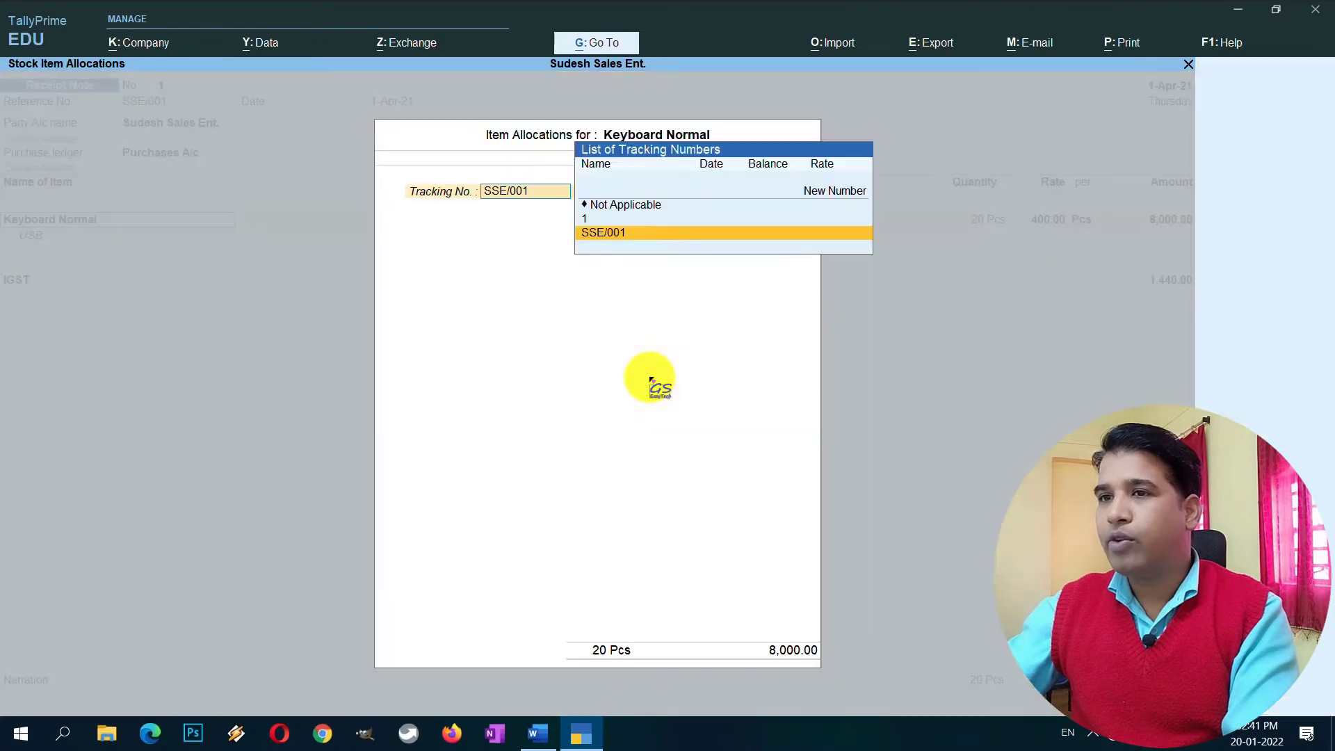
key("Return")
key("Return")
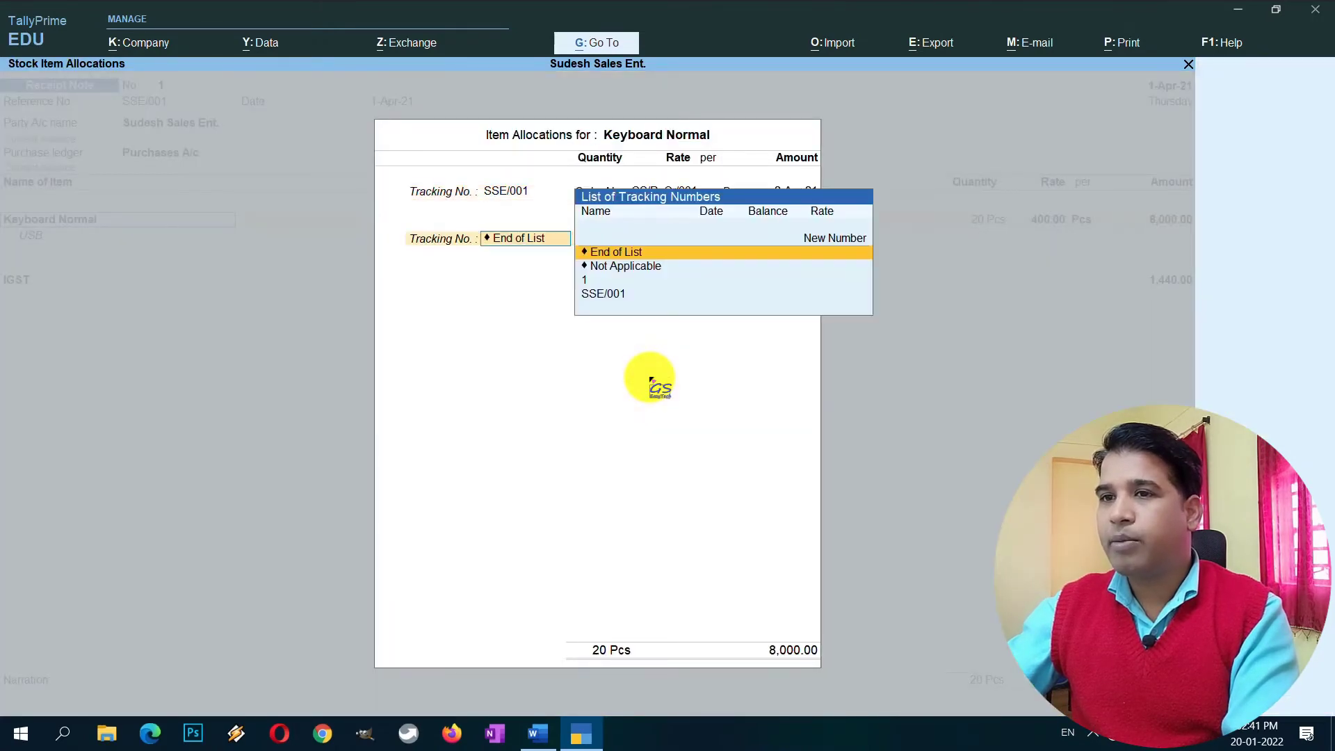
key("Return")
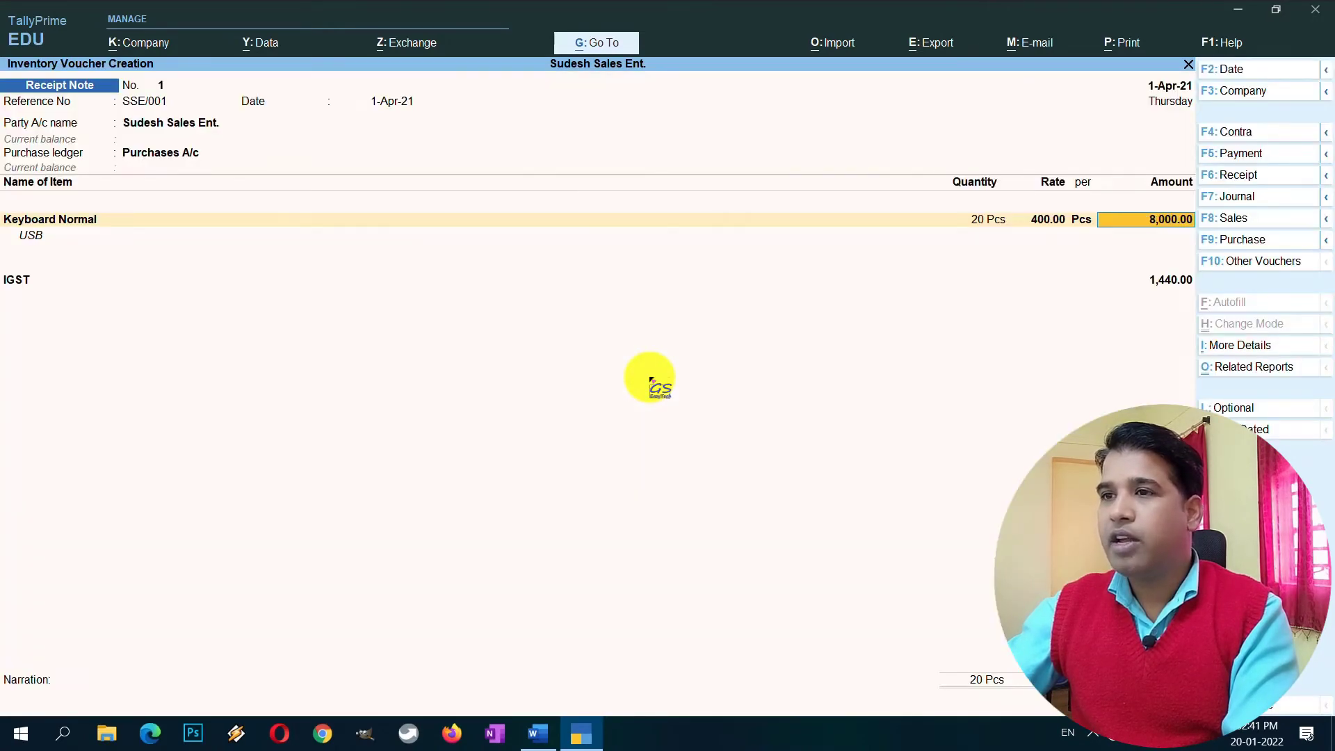
Accept the prefilled item and IGST amounts, save the receipt note without a narration, and leave voucher entry.
key("Return")
key("Return")
key("Return")
key("Return")
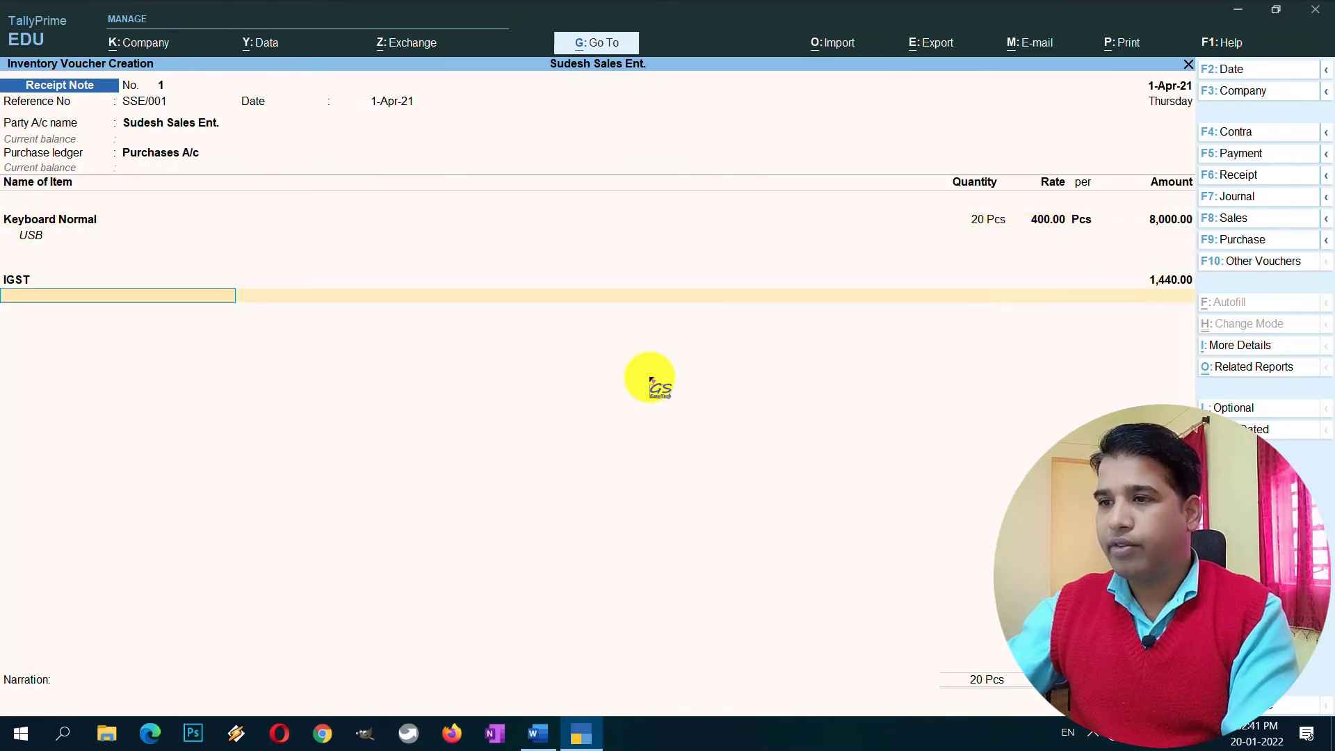
key("Return")
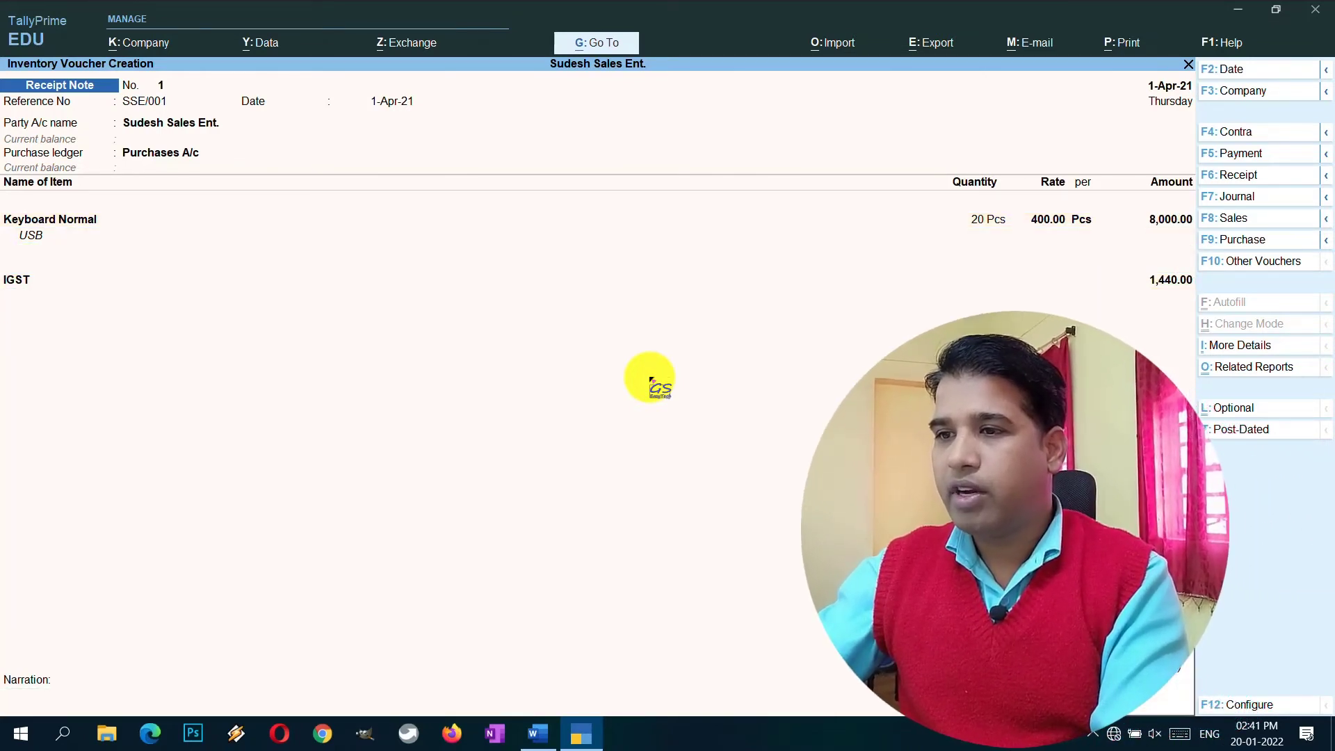
key("Return")
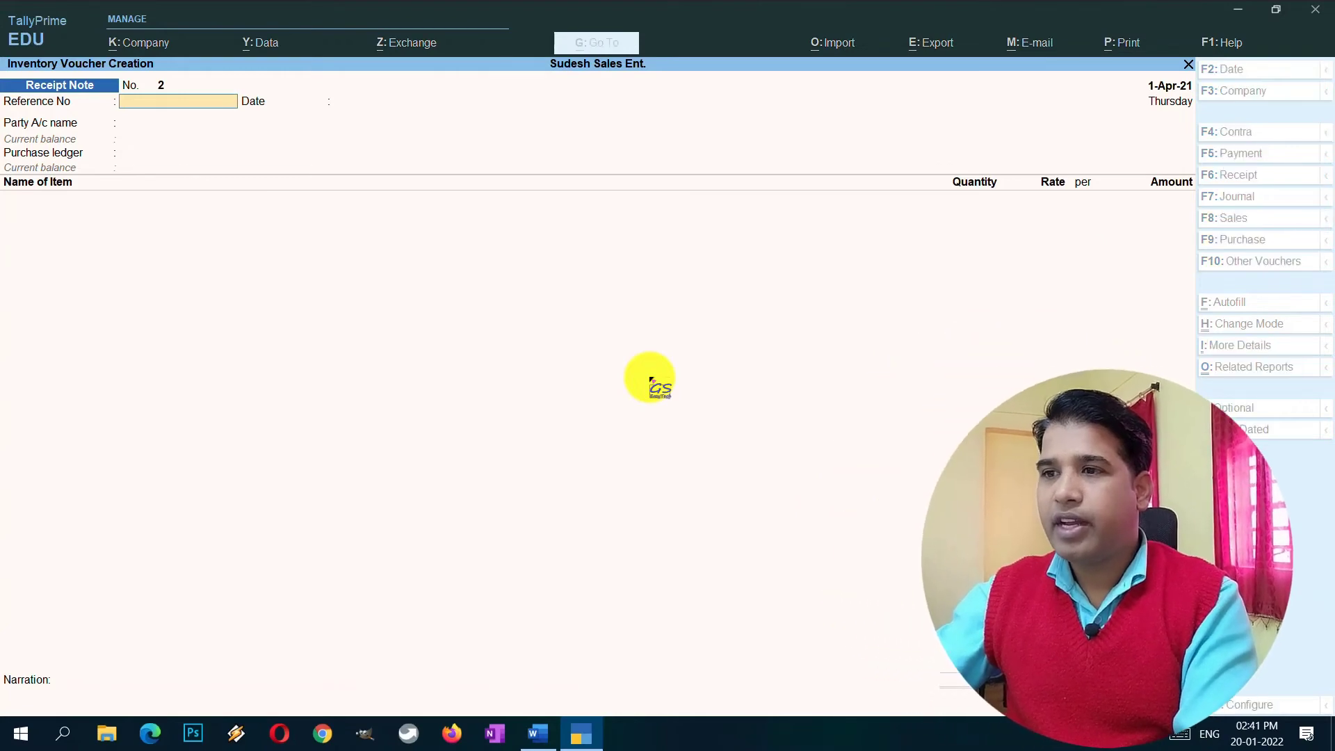
key("Escape")
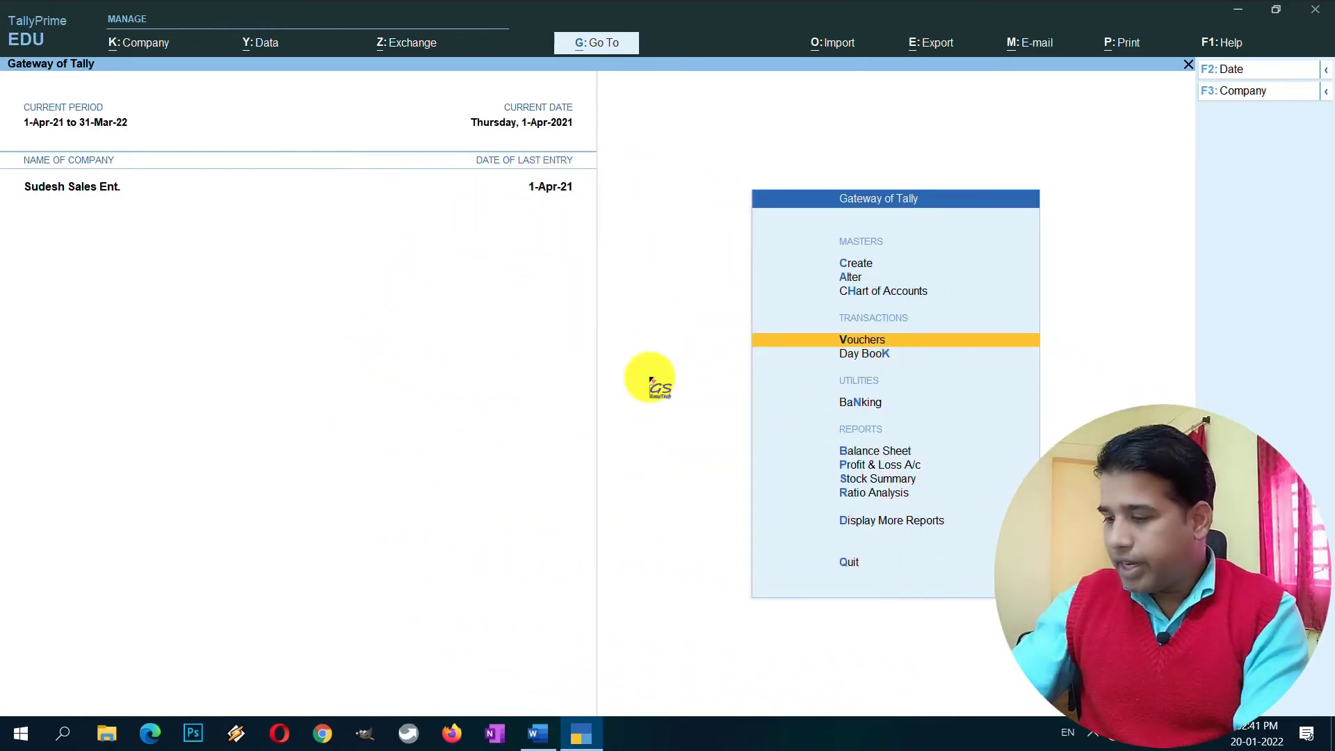
Open the Purchase Bills Pending report from the statements of inventory.
key("Down")
key("Down")
key("Down")
key("Down")
key("Down")
key("Down")
key("Down")
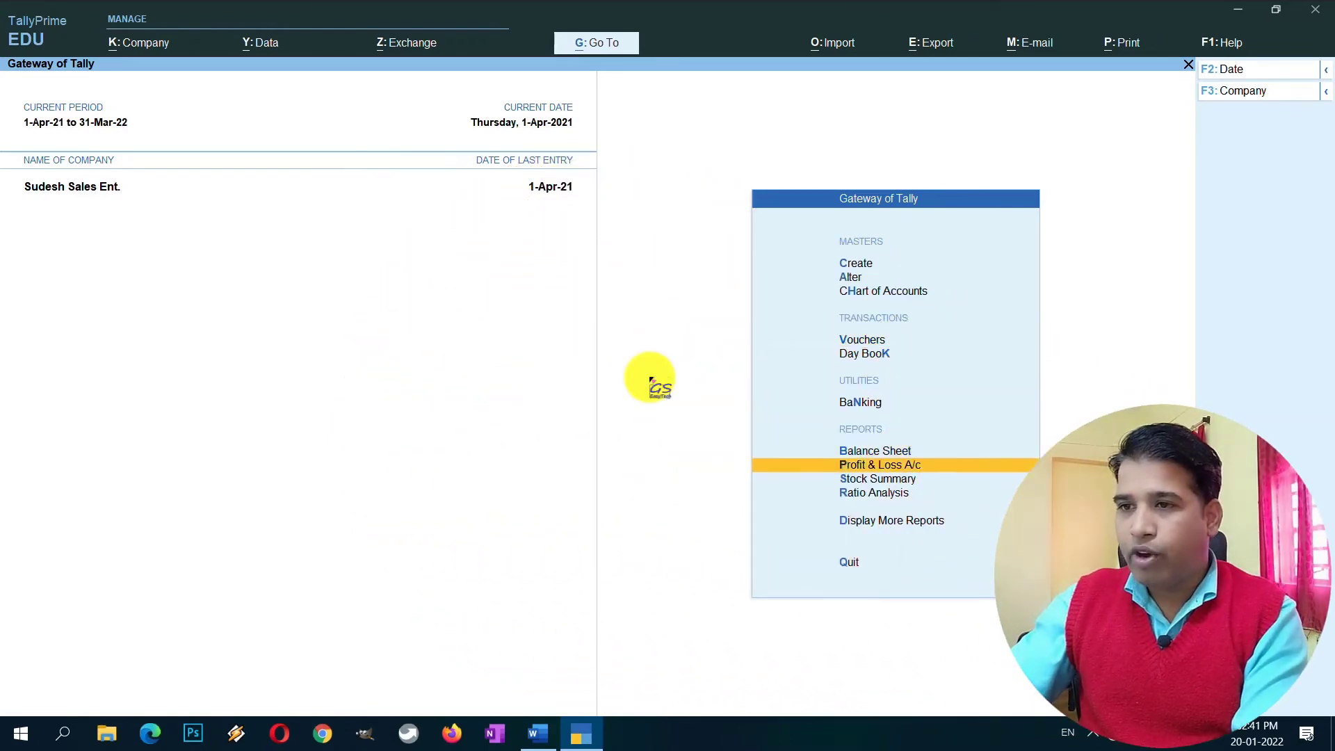
key("Return")
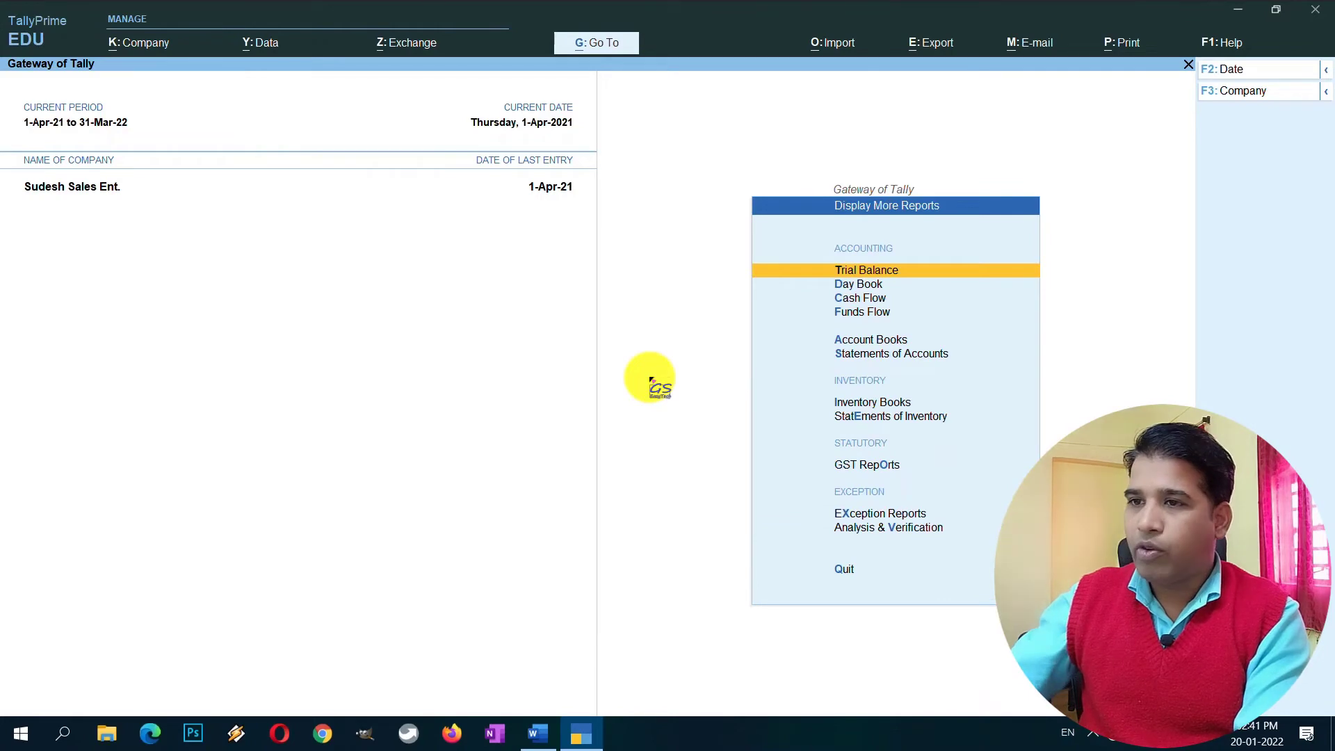
left_click(877, 419)
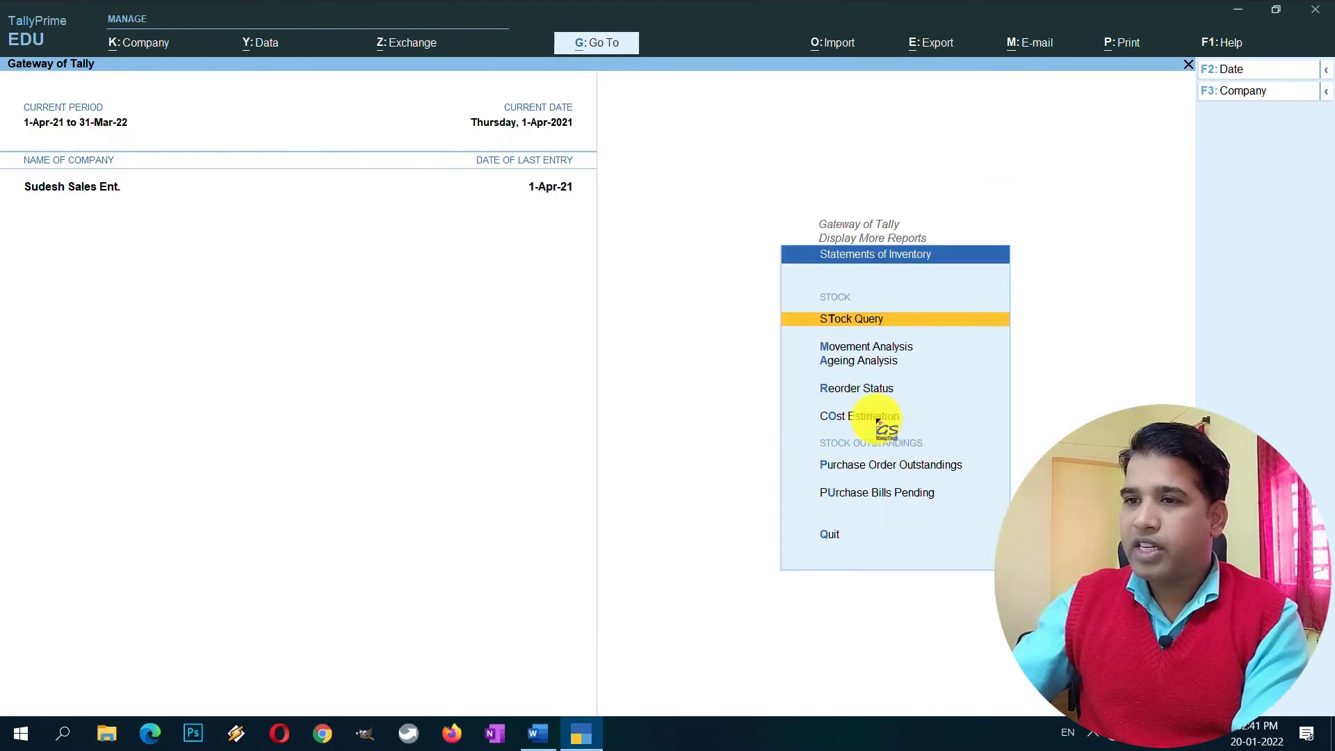
left_click(863, 495)
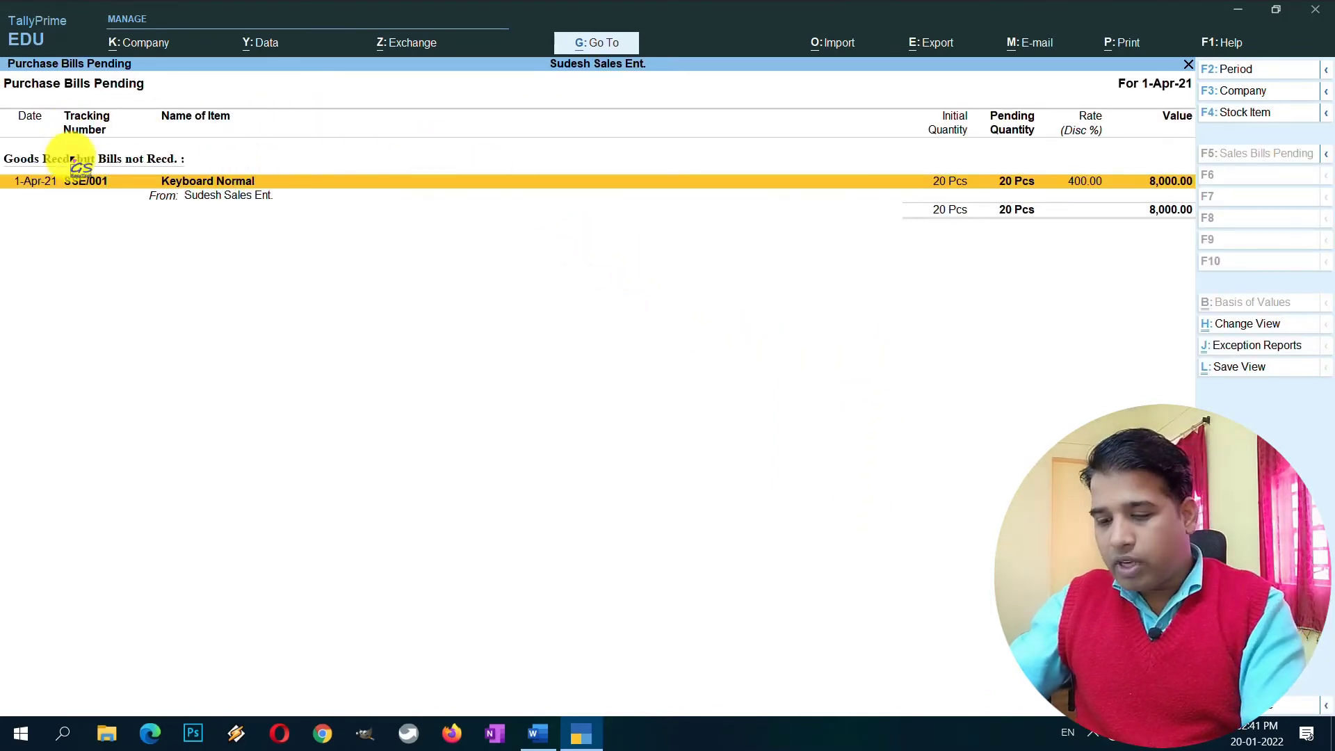
Examine the goods received but bills not received section for tracking number SSE/001, and close the report.
key("ctrl")
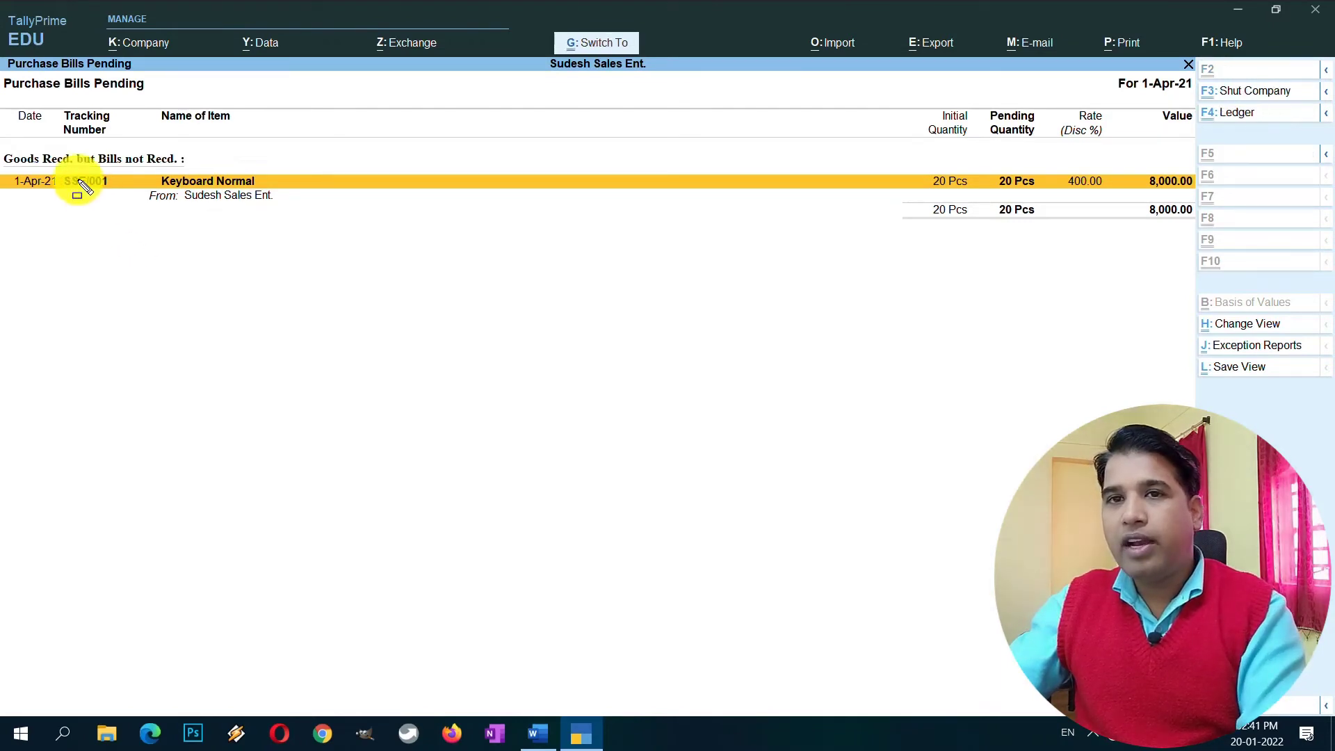
left_click_drag(7, 147, 1193, 240)
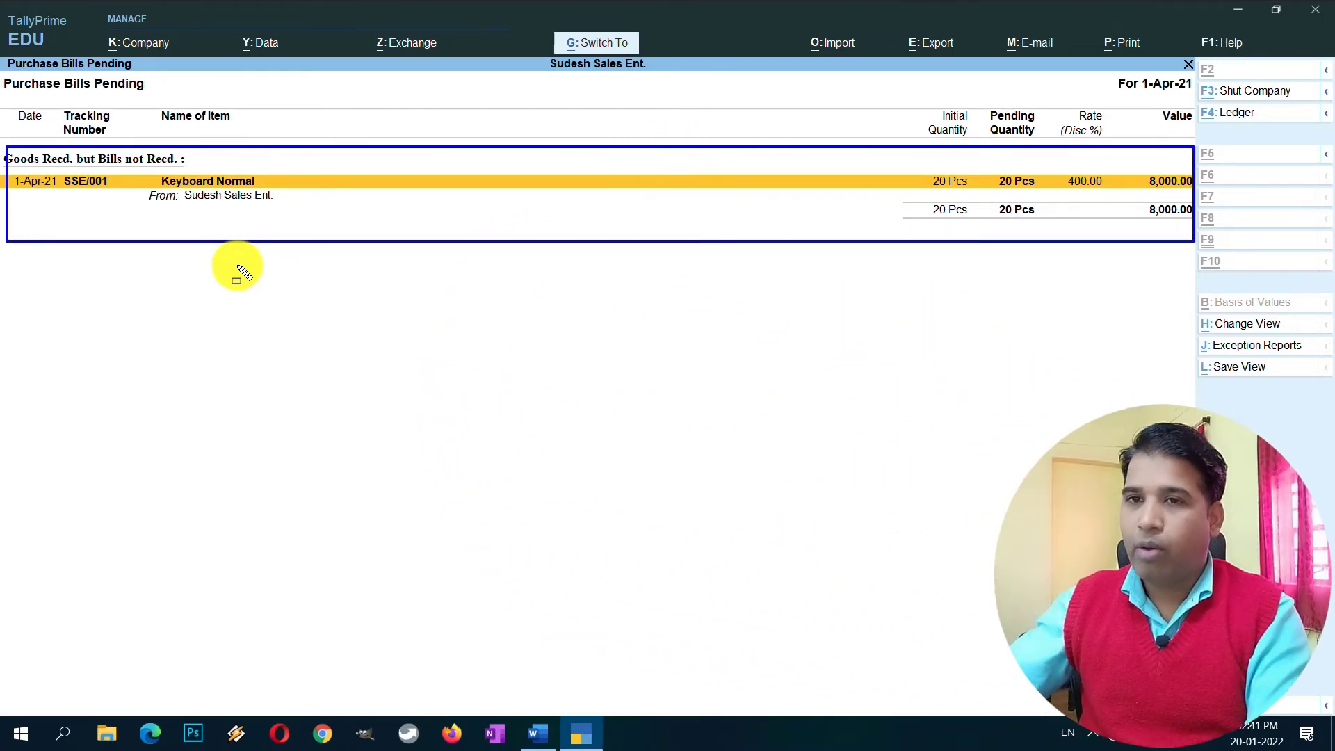
key("Escape")
key("Escape")
key("Escape")
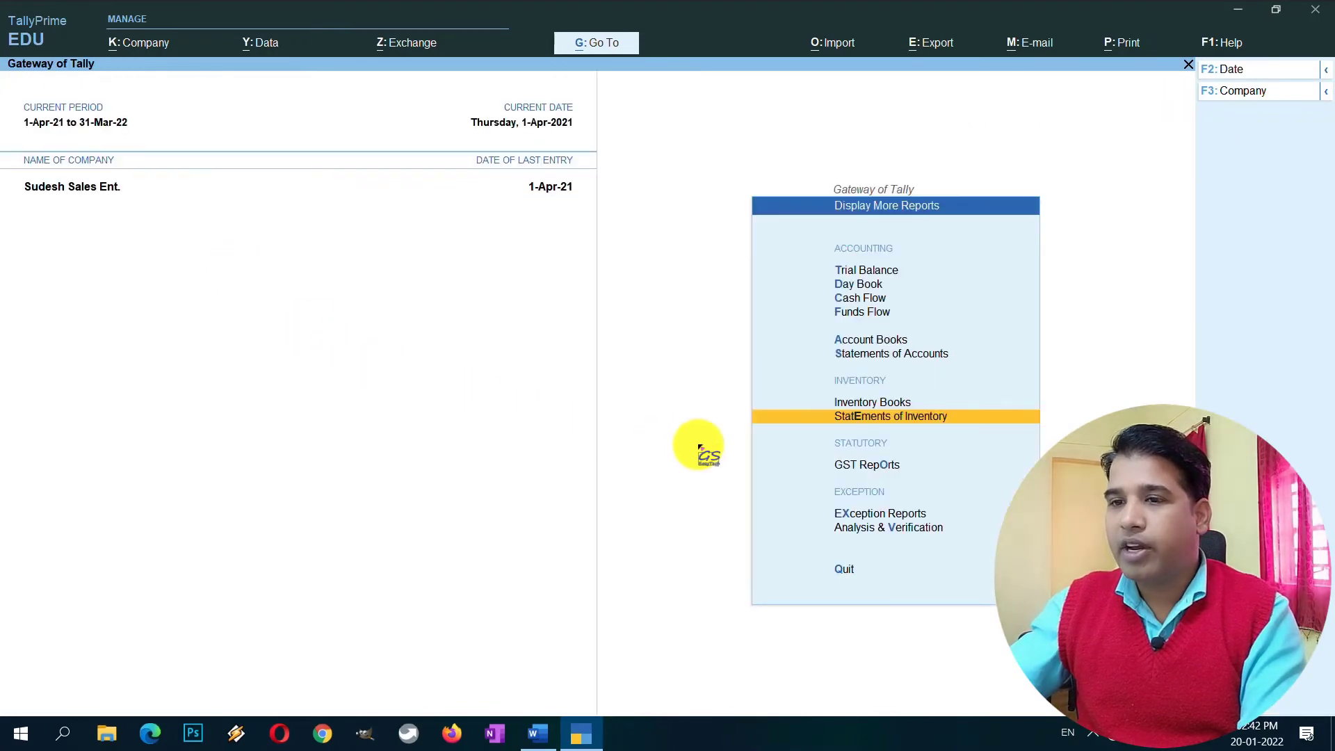
Switch to the Word document and read the Rejection Out entry details, including the receipt note number it refers to.
left_click(538, 734)
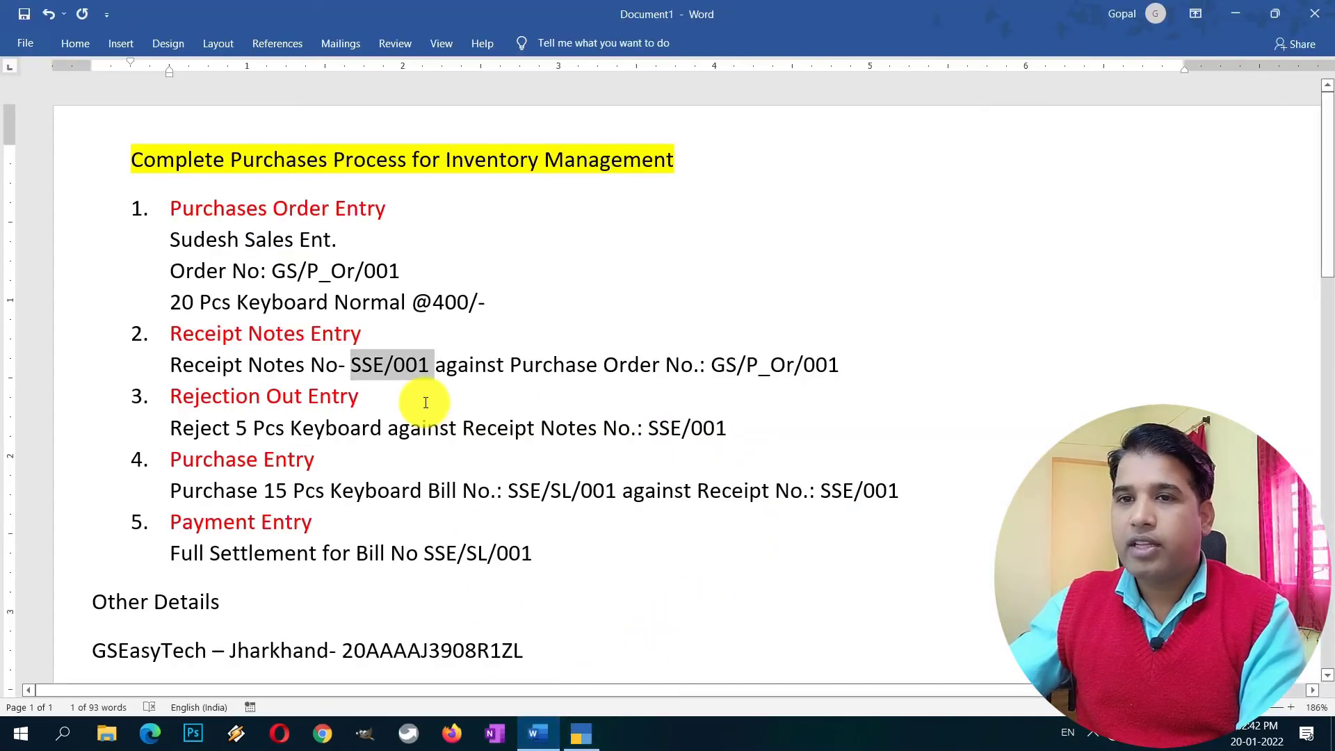
left_click_drag(177, 339, 372, 337)
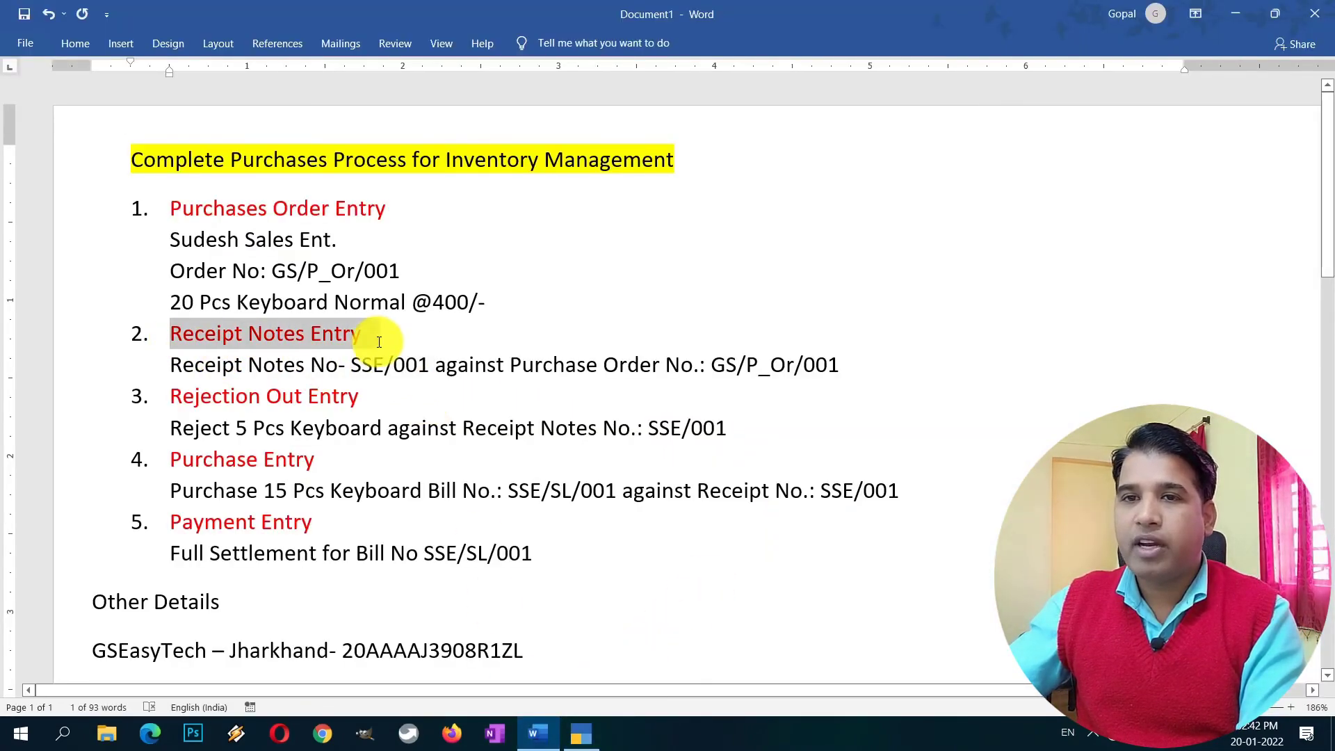
scroll(283, 387, "down", 2)
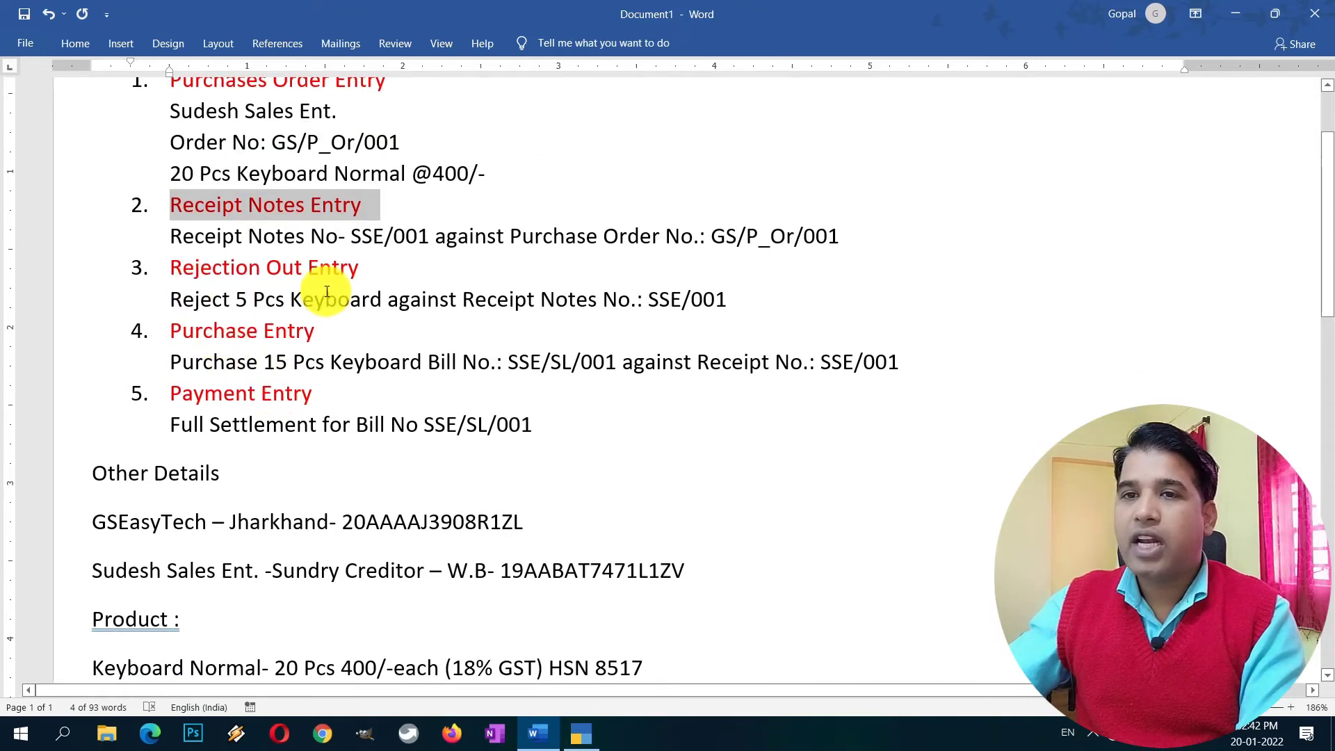
left_click_drag(214, 299, 472, 299)
left_click_drag(648, 301, 726, 306)
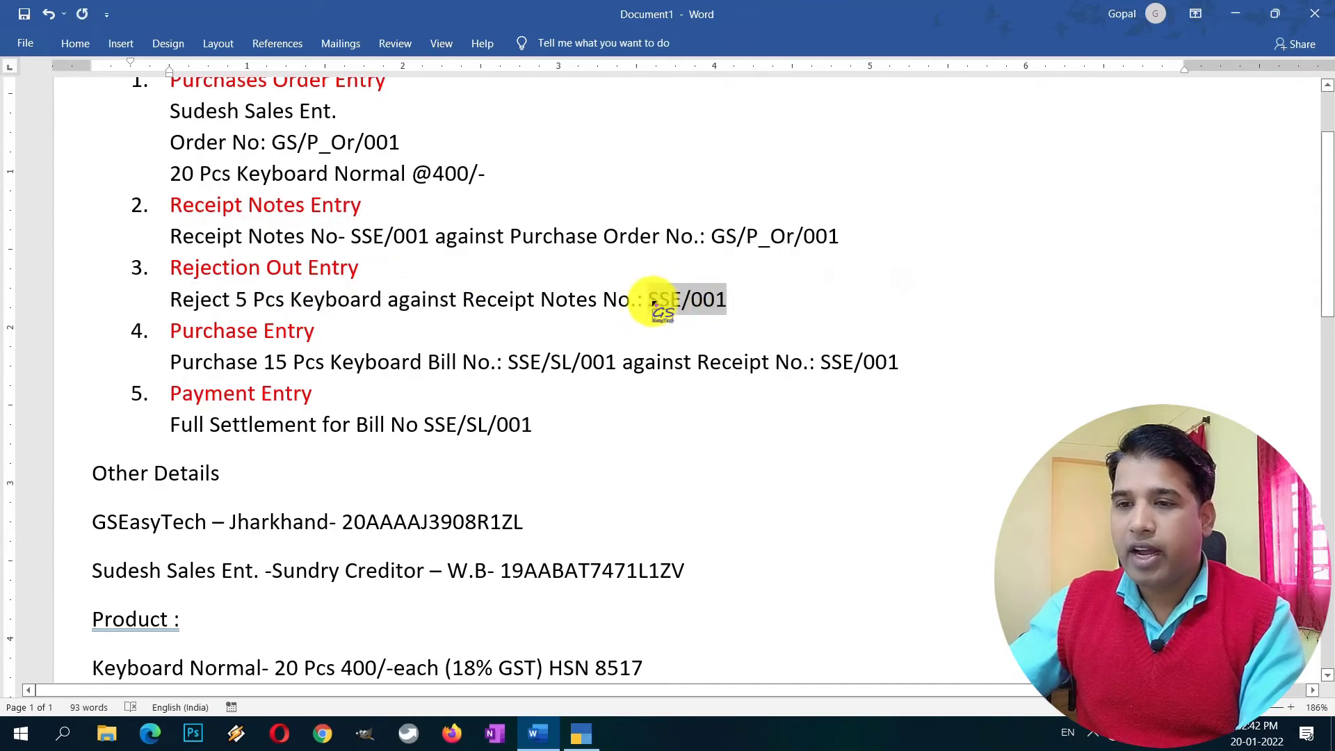
Return to TallyPrime, start a voucher, change its type to Rejections Out and activate that voucher type.
left_click(579, 736)
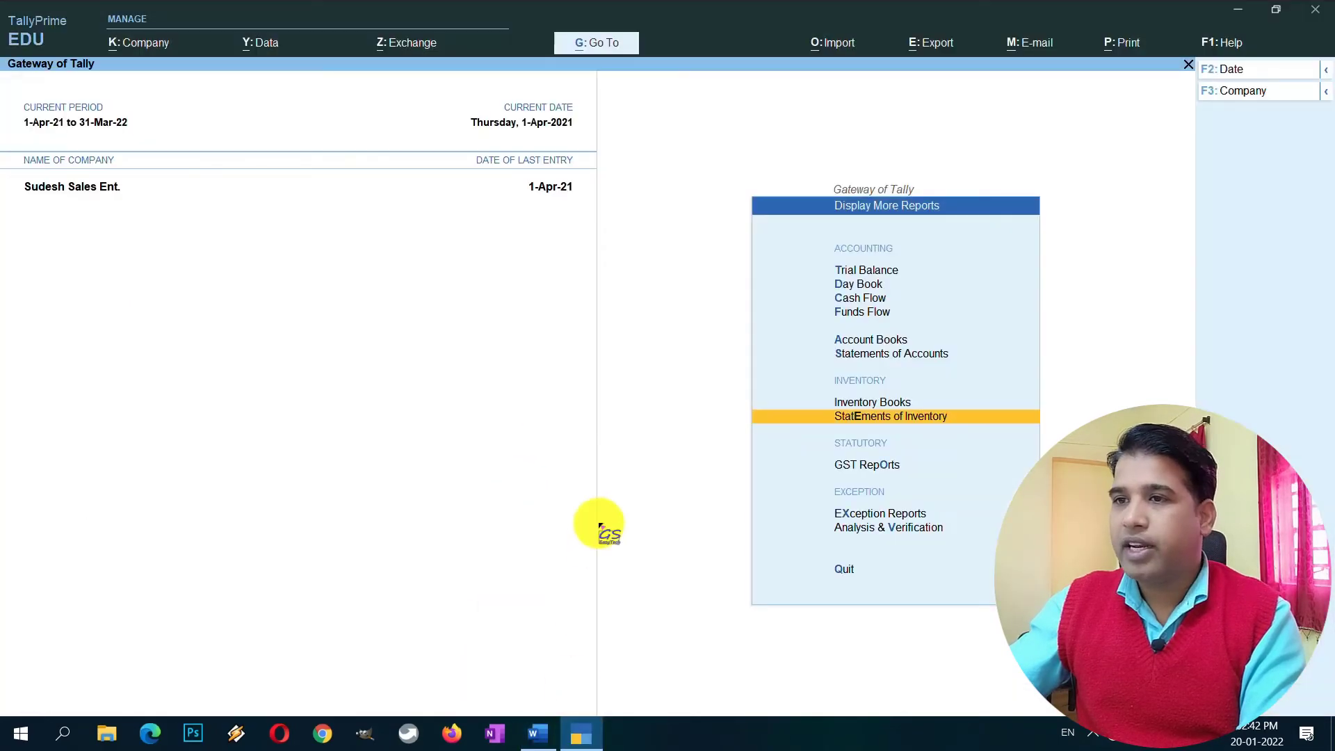
key("Escape")
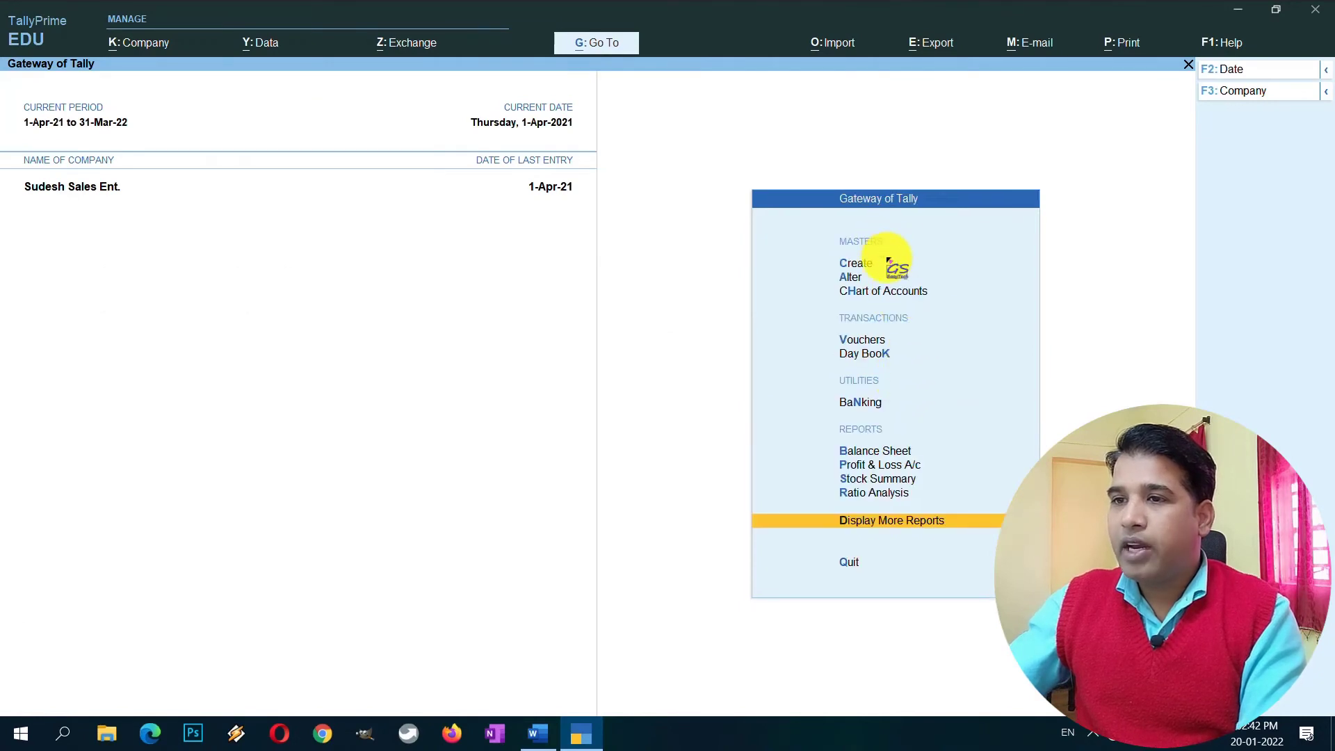
key("v")
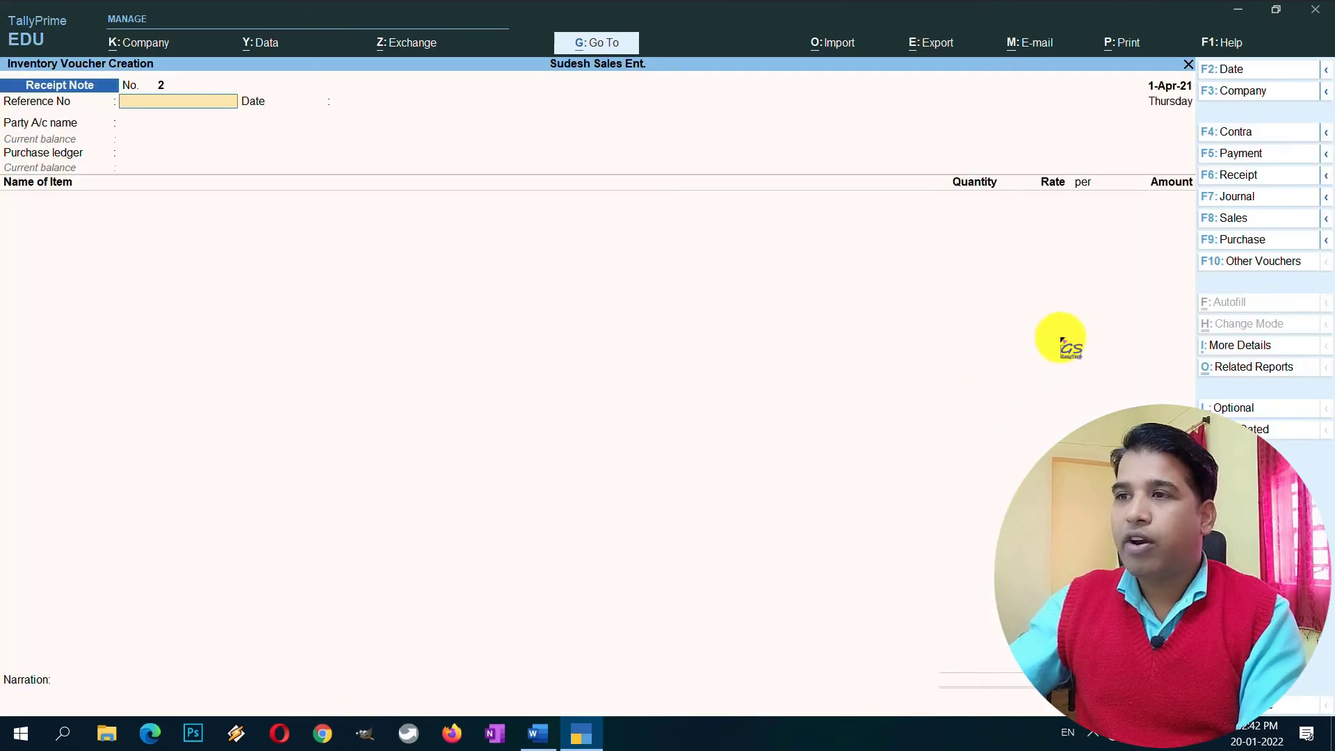
left_click(1249, 271)
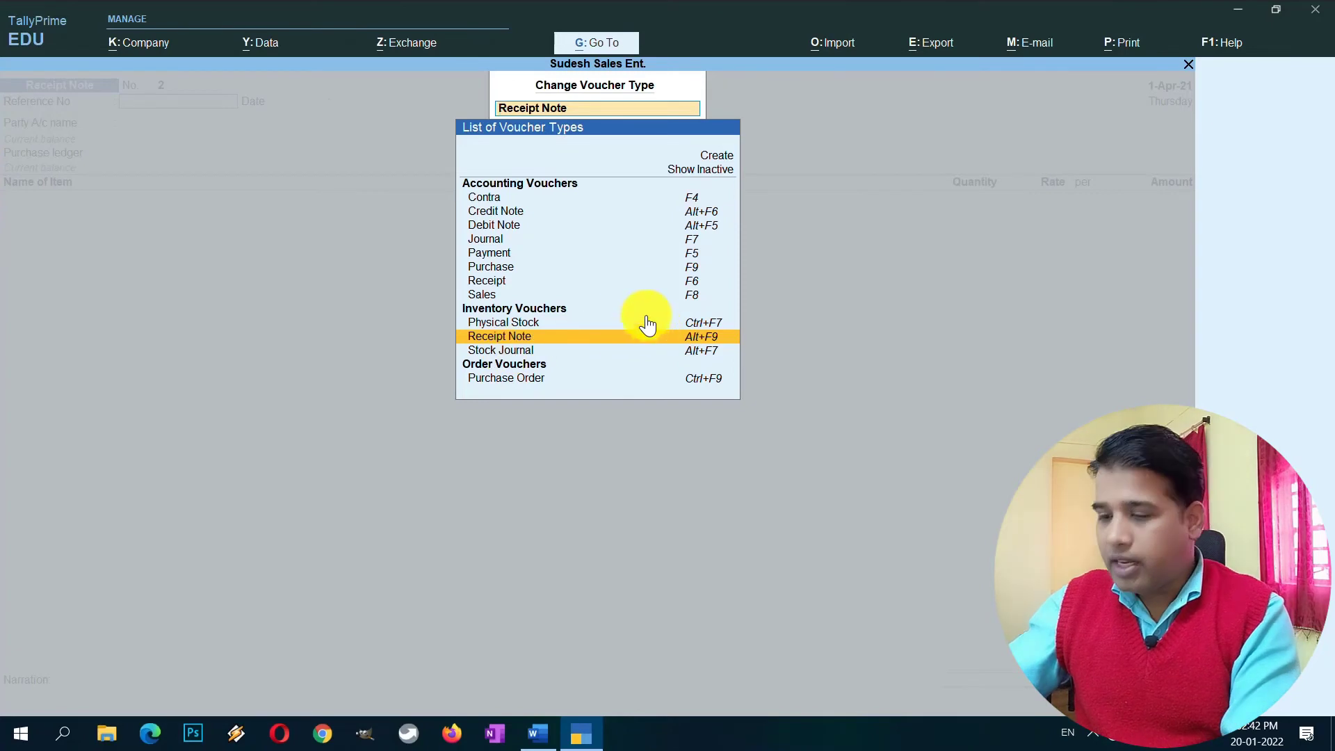
type("Rejec")
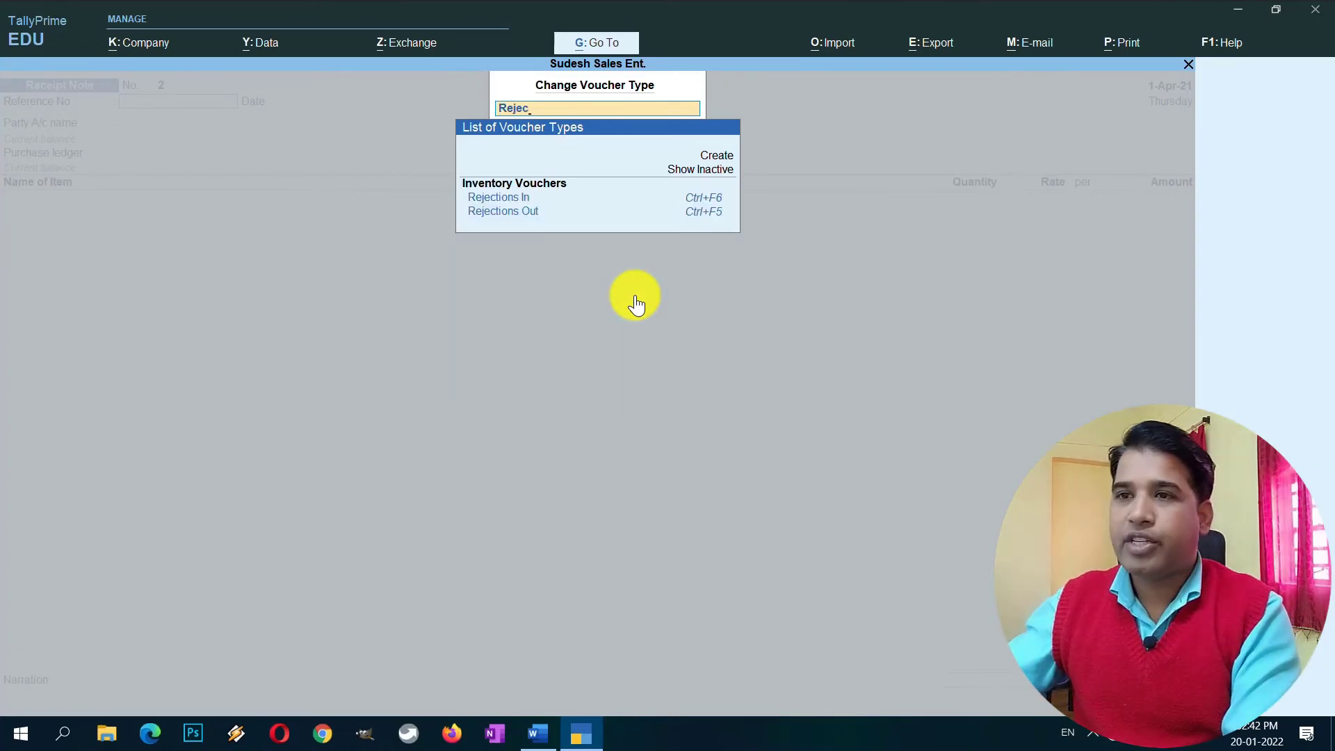
key("Down")
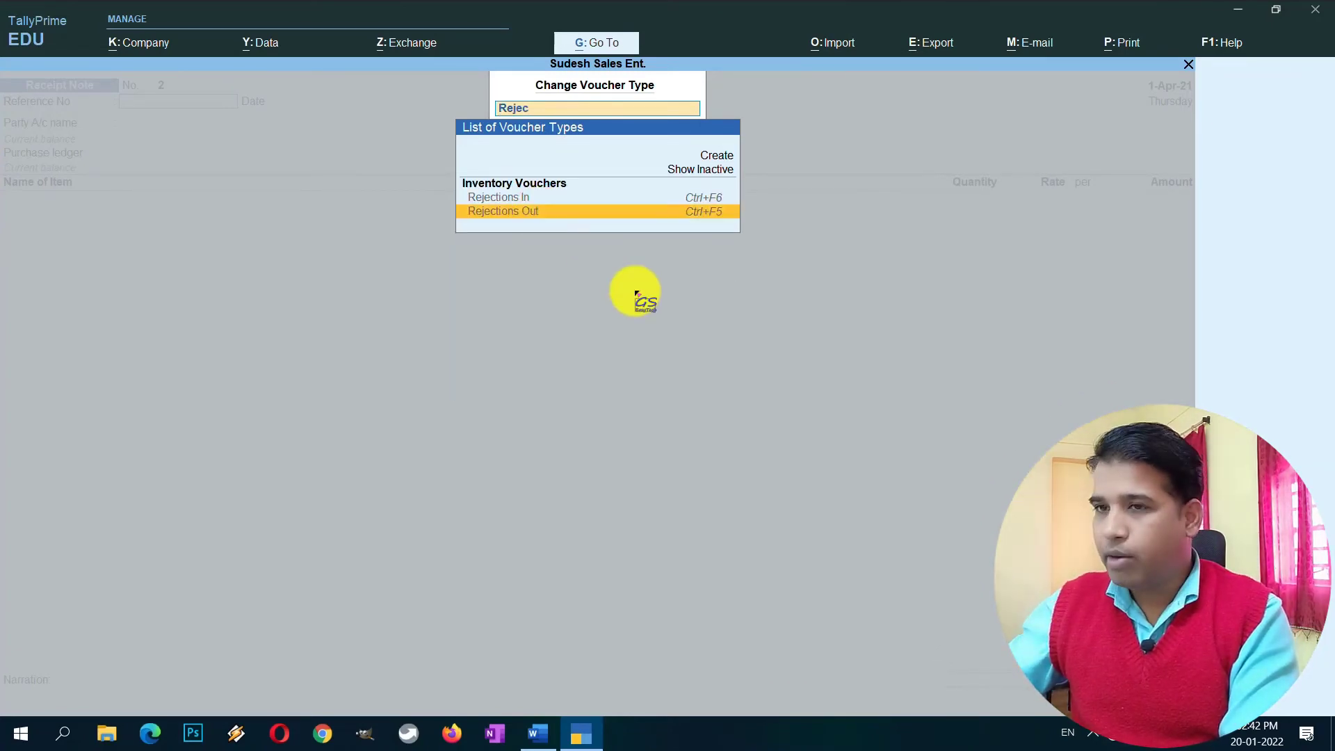
key("Return")
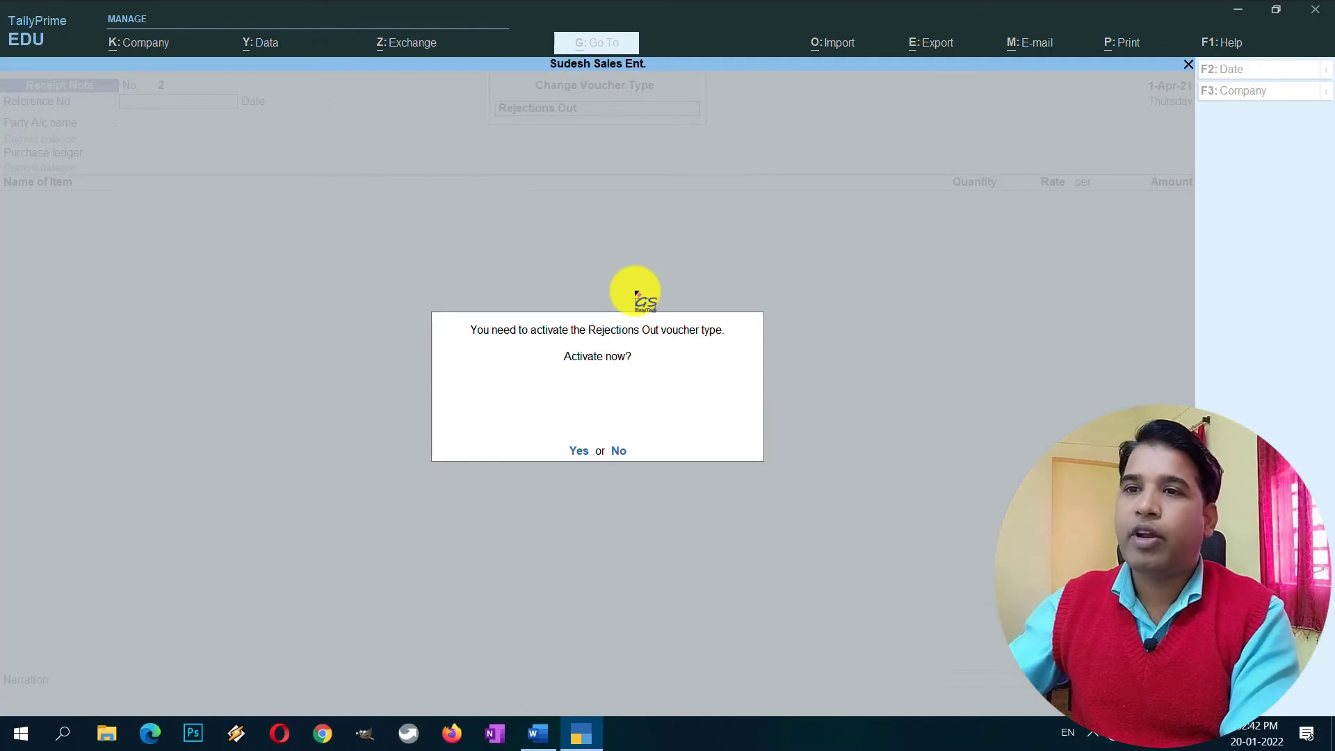
key("y")
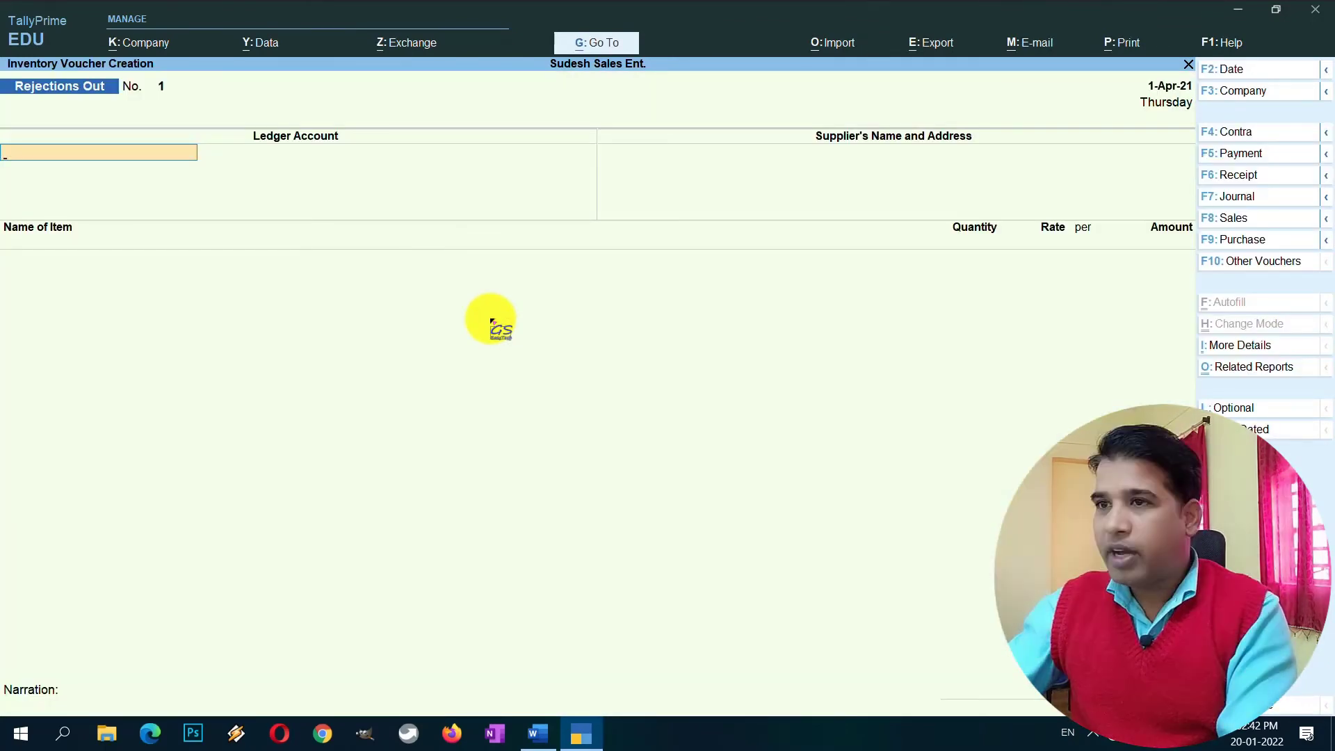
Set Sudesh Sales Ent. as the ledger account of the rejection voucher and keep the prefilled supplier details.
key("Down")
key("Down")
key("Return")
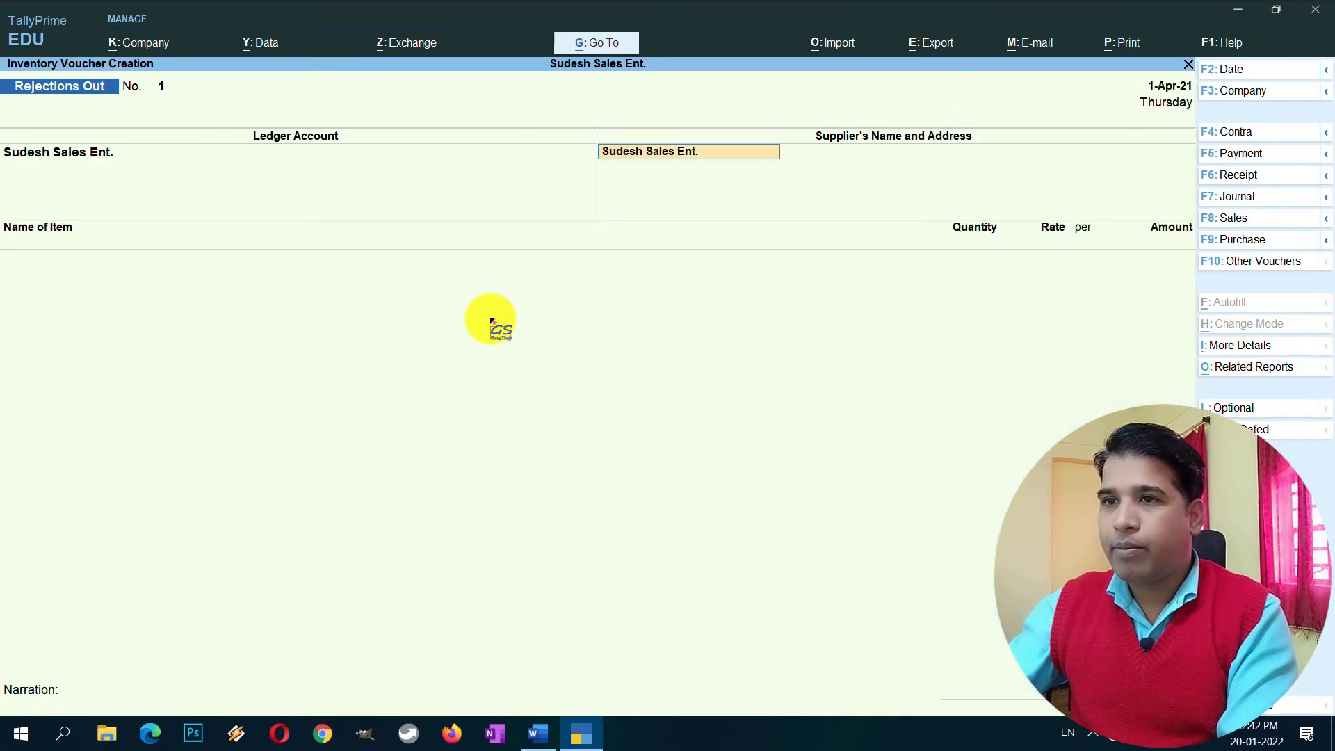
key("Return")
key("Return")
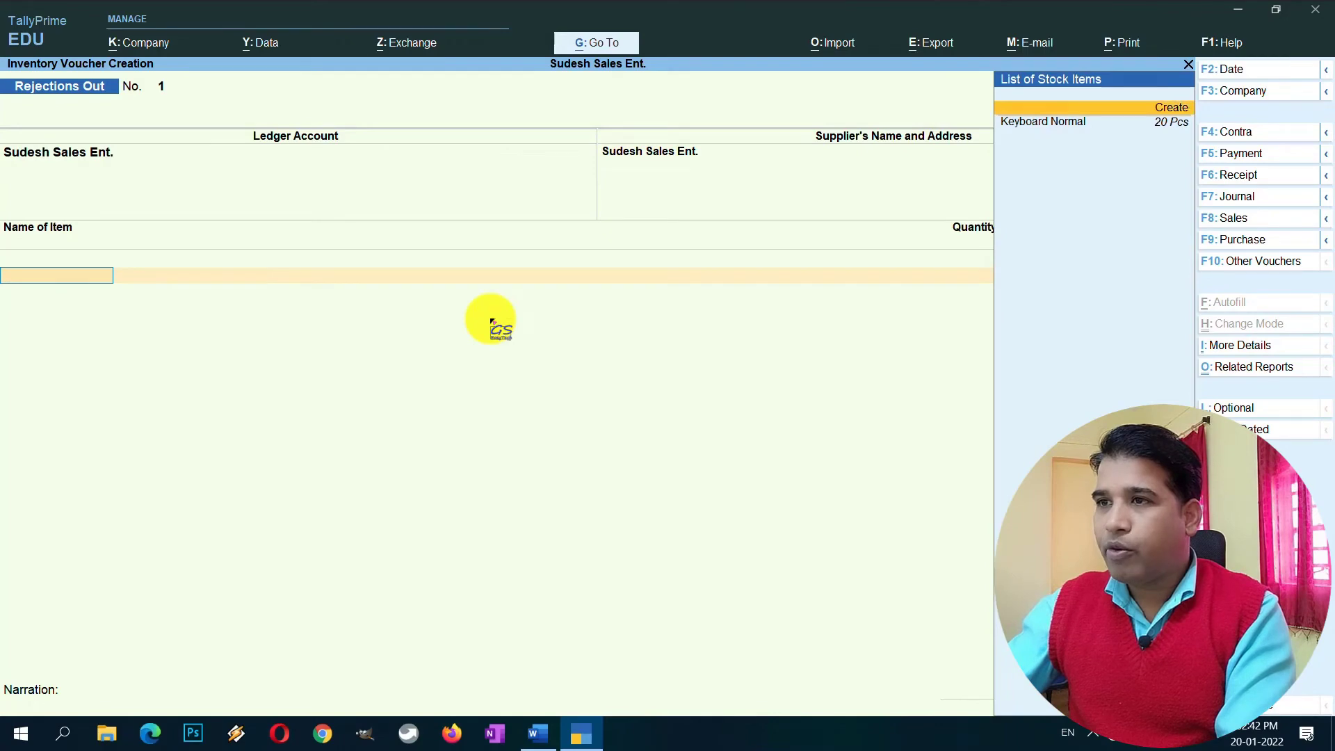
Add Keyboard Normal against tracking number SSE/001 with a quantity of 5 Pcs at the prefilled rate, ending the allocation list.
key("Down")
key("Return")
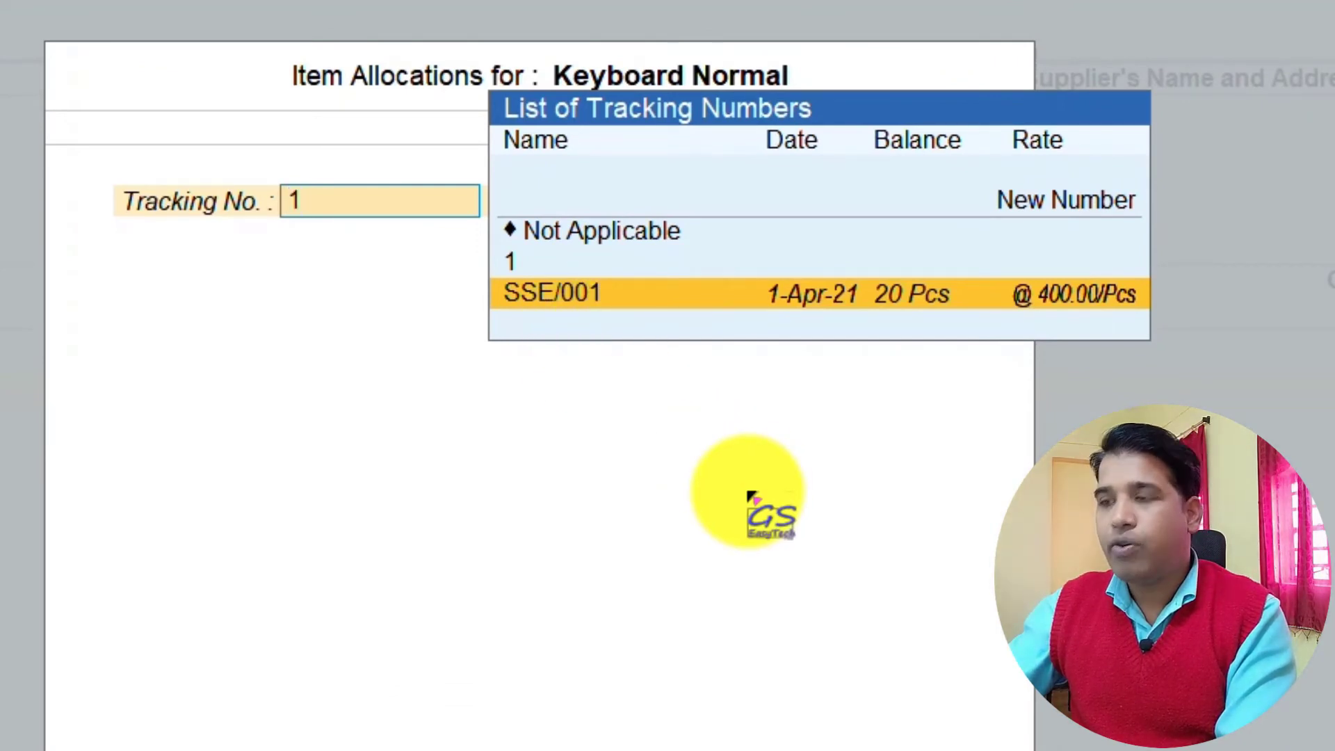
key("Return")
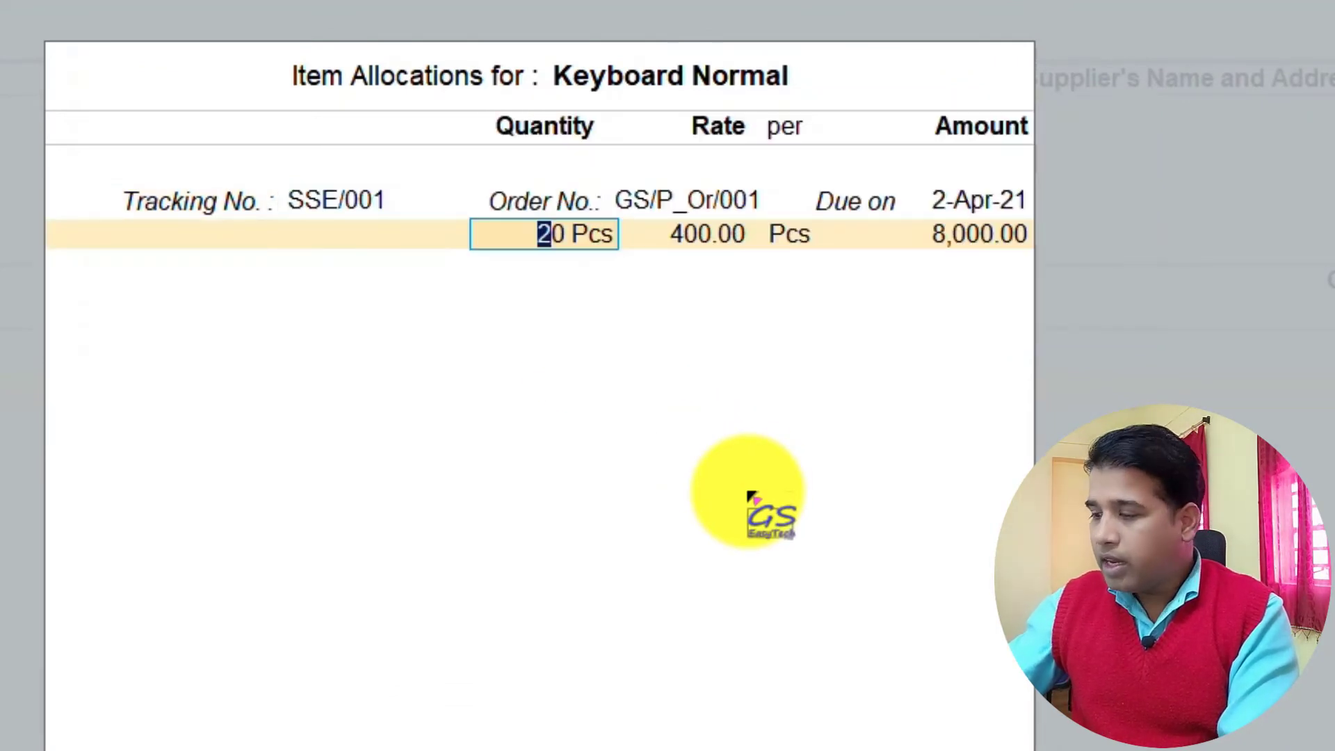
type("5")
key("Return")
key("Return")
key("Return")
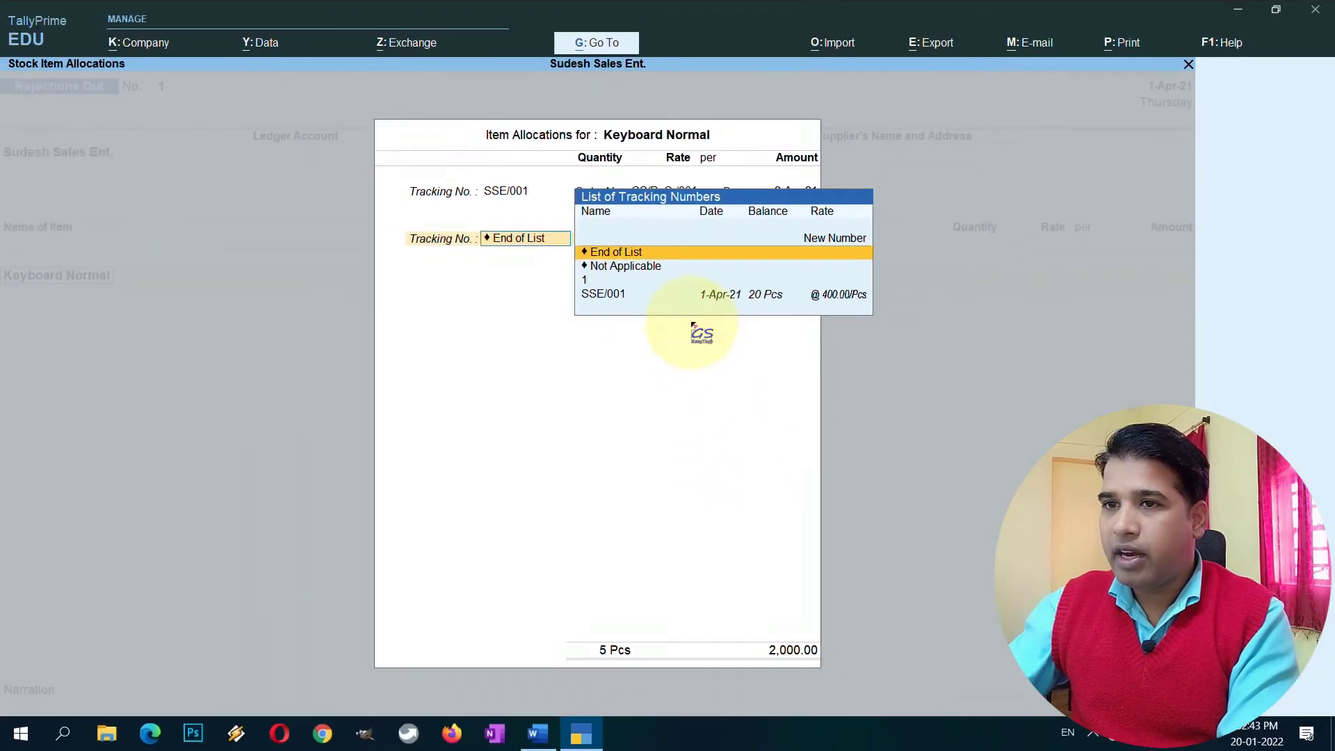
key("Return")
Finish the item list, save the Rejections Out voucher without a narration, and return to the Gateway of Tally.
key("Return")
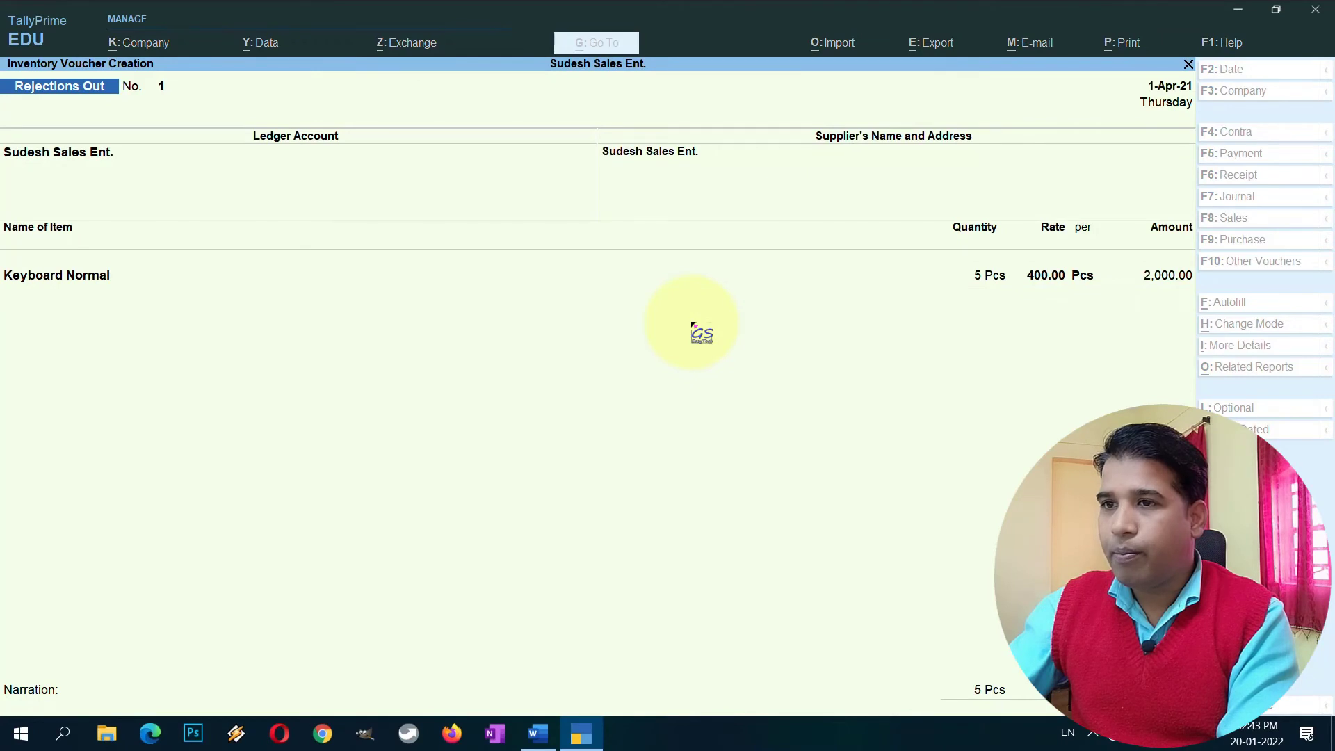
key("Return")
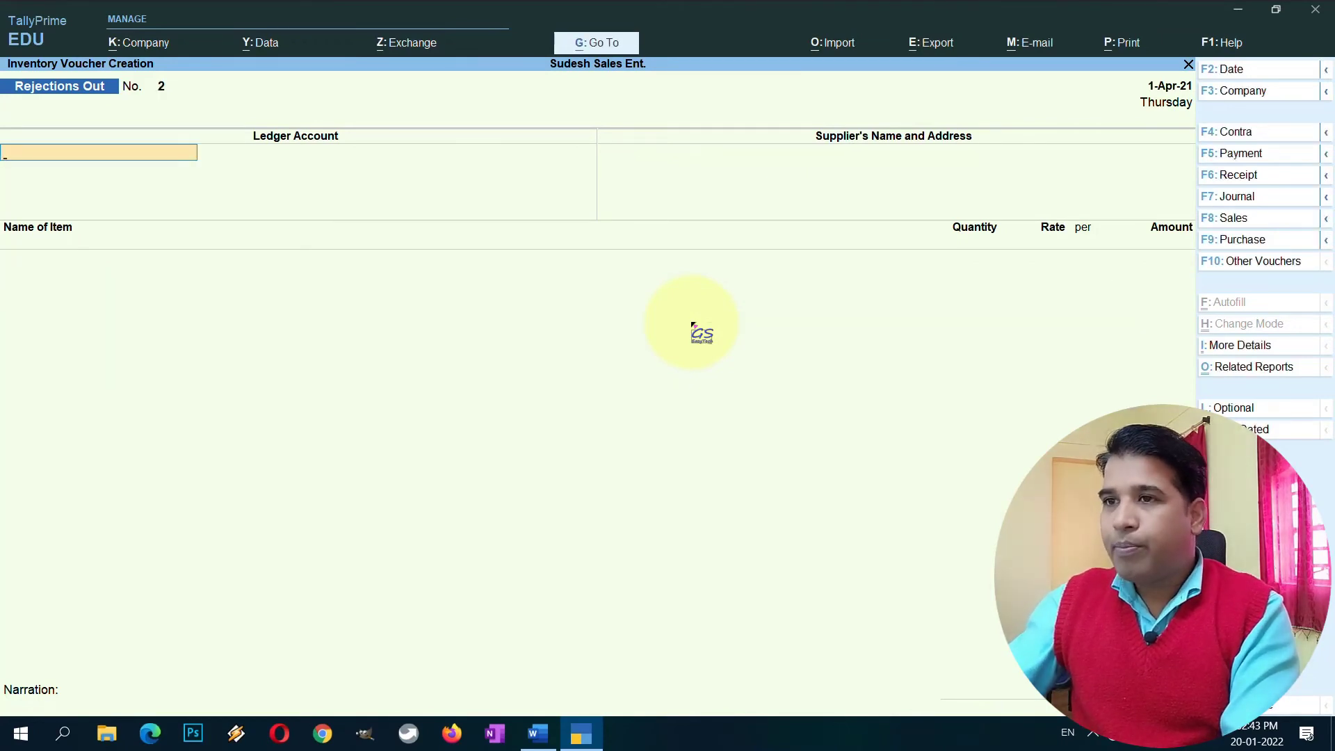
key("Escape")
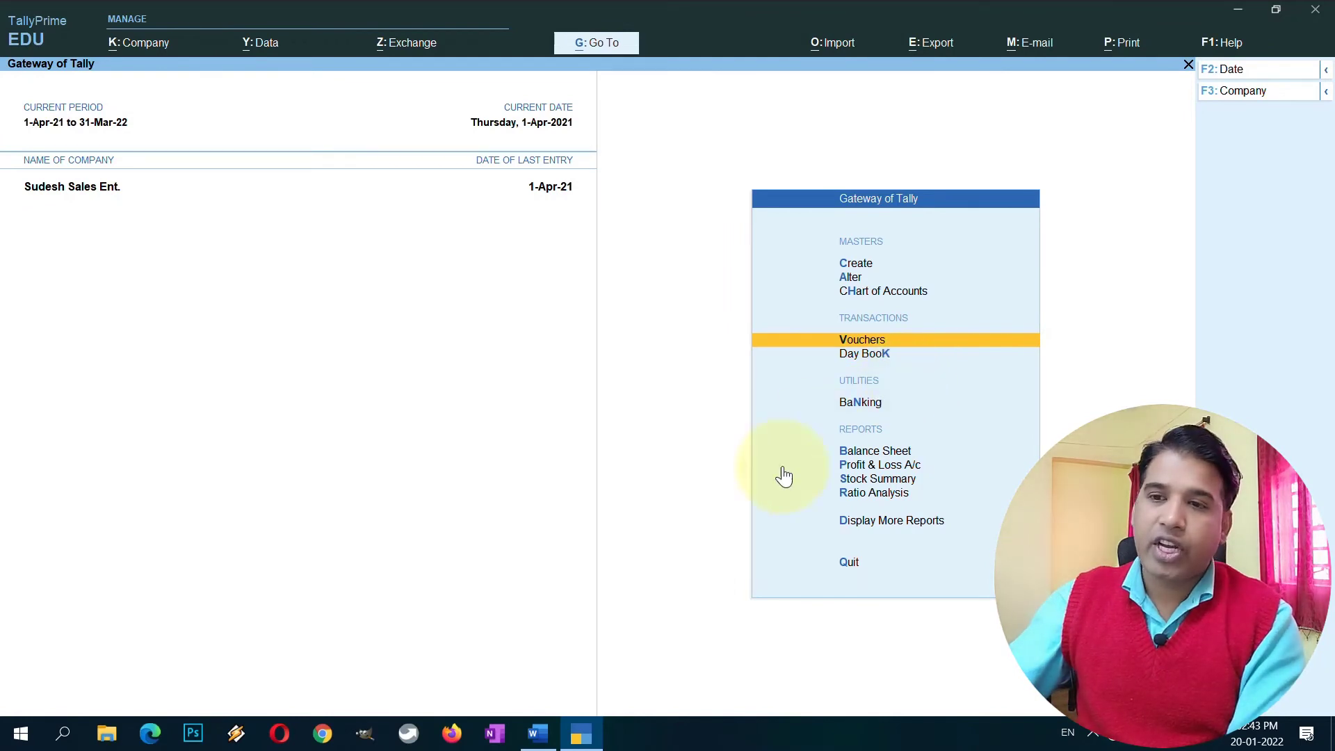
Switch to the Word document and look up the details and bill number of the purchase entry.
left_click(537, 733)
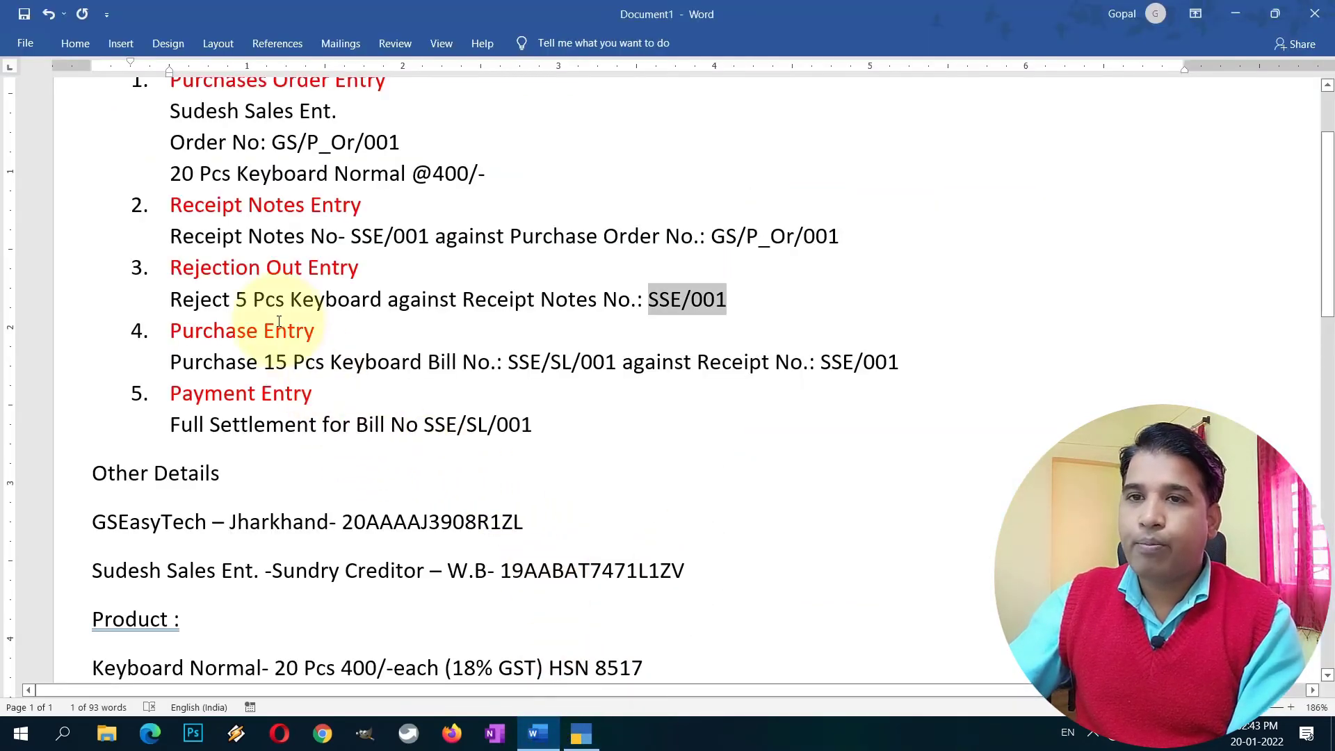
left_click_drag(329, 328, 170, 331)
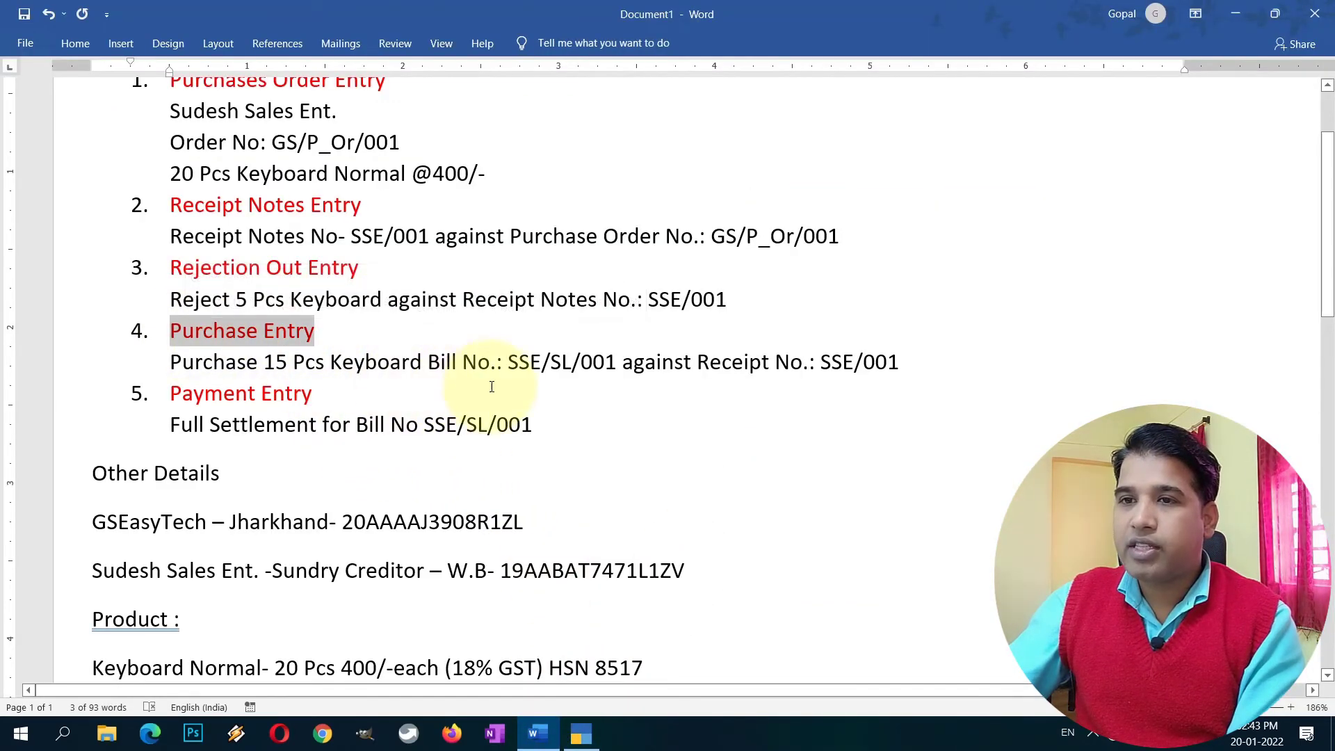
left_click_drag(509, 361, 621, 362)
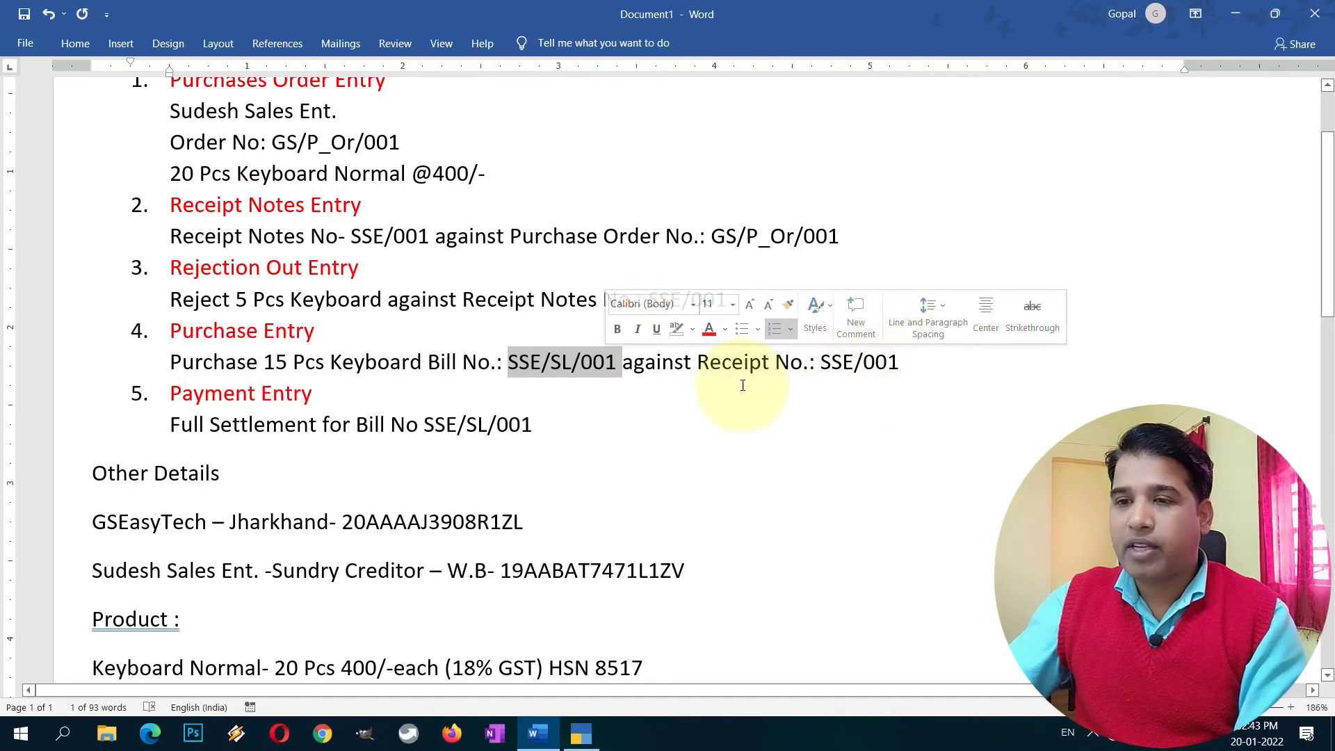
Return to TallyPrime and start a Purchase voucher.
left_click(582, 734)
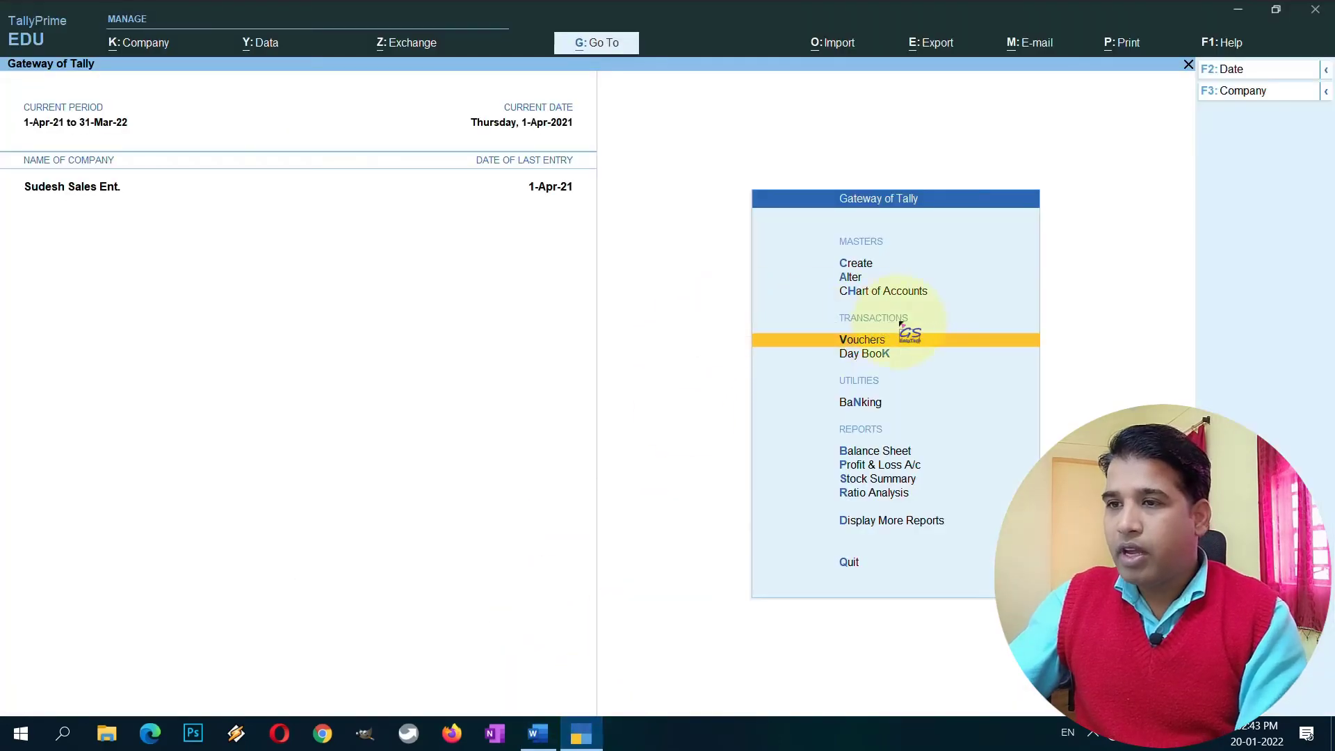
key("Return")
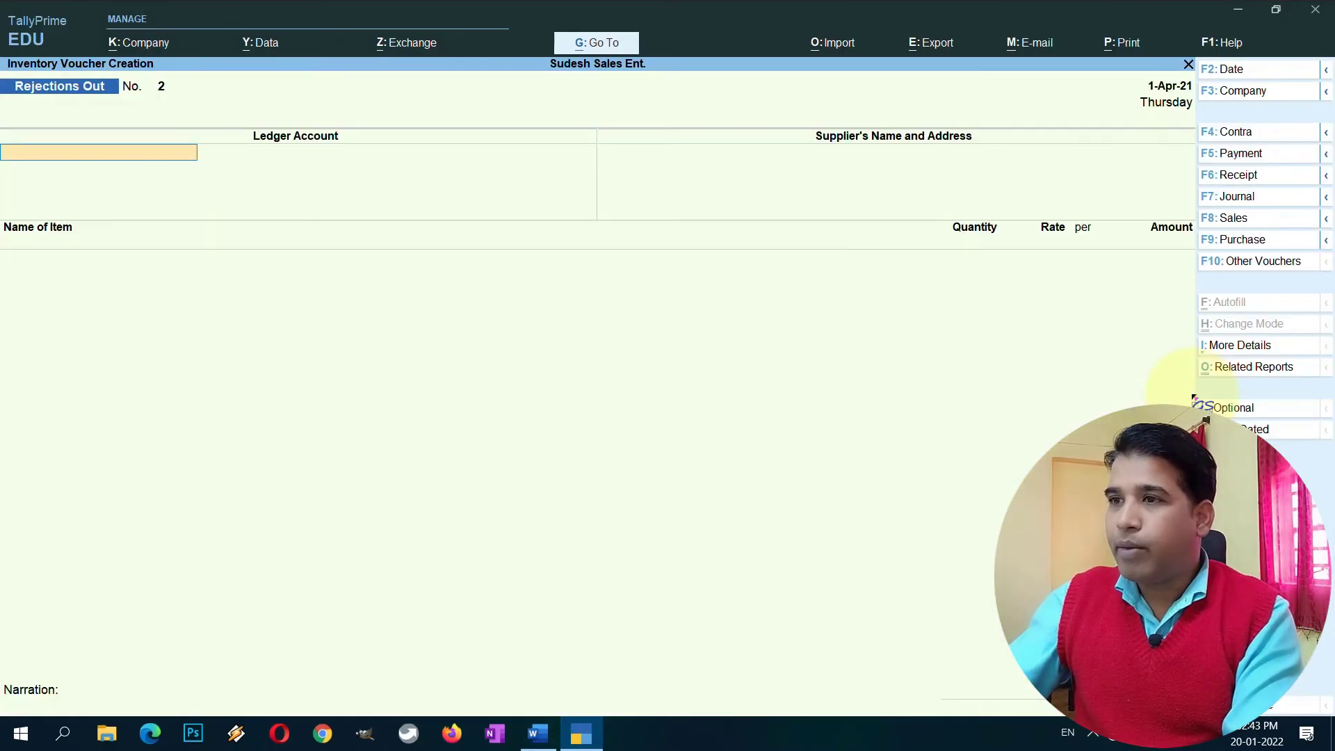
left_click(1264, 242)
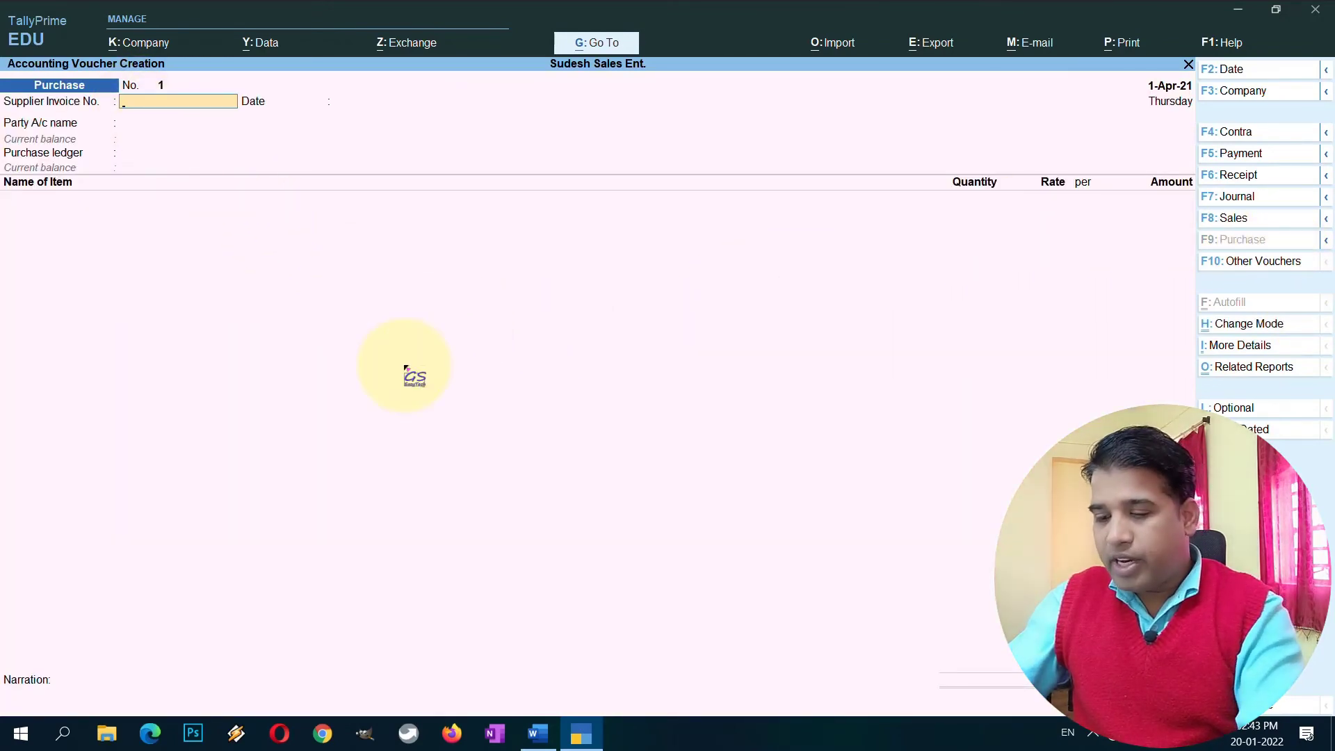
Check the bill number in the Word document, set the supplier invoice number to SSE/SL/001 and keep the prefilled invoice date.
key("ctrl")
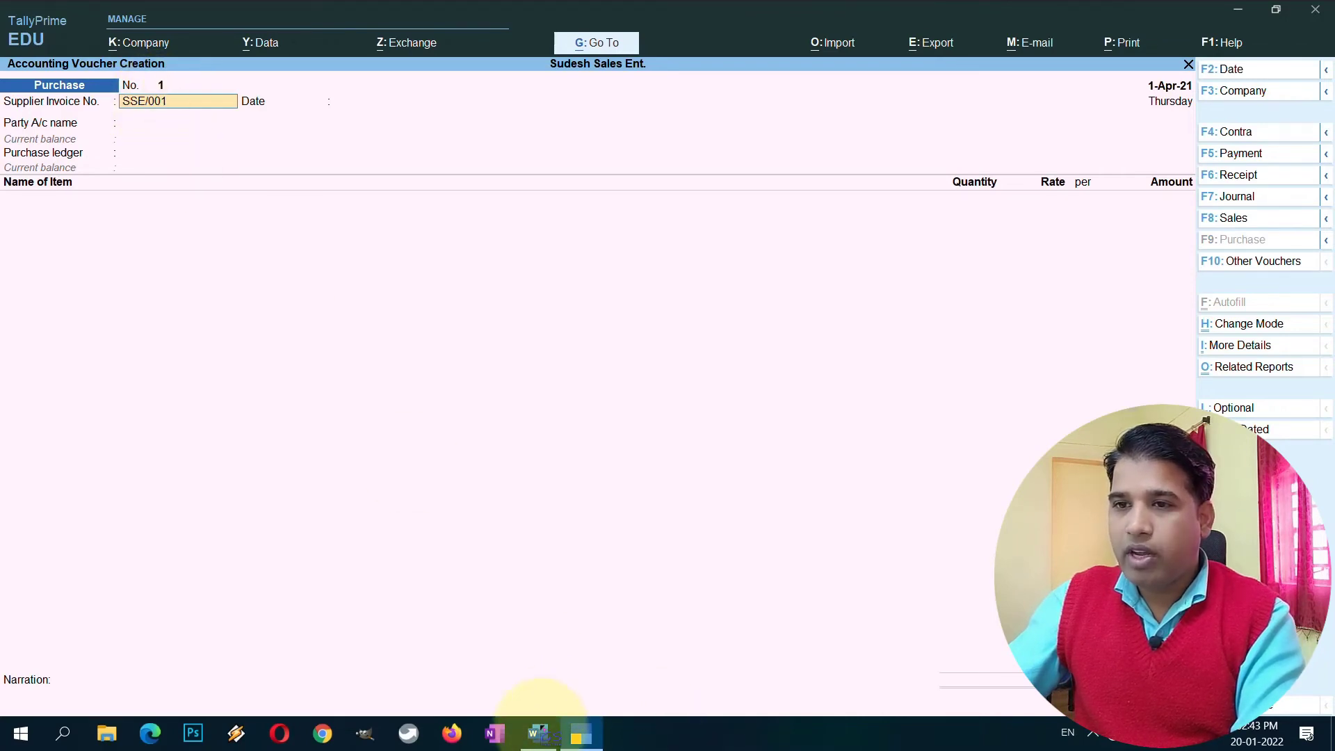
left_click(539, 732)
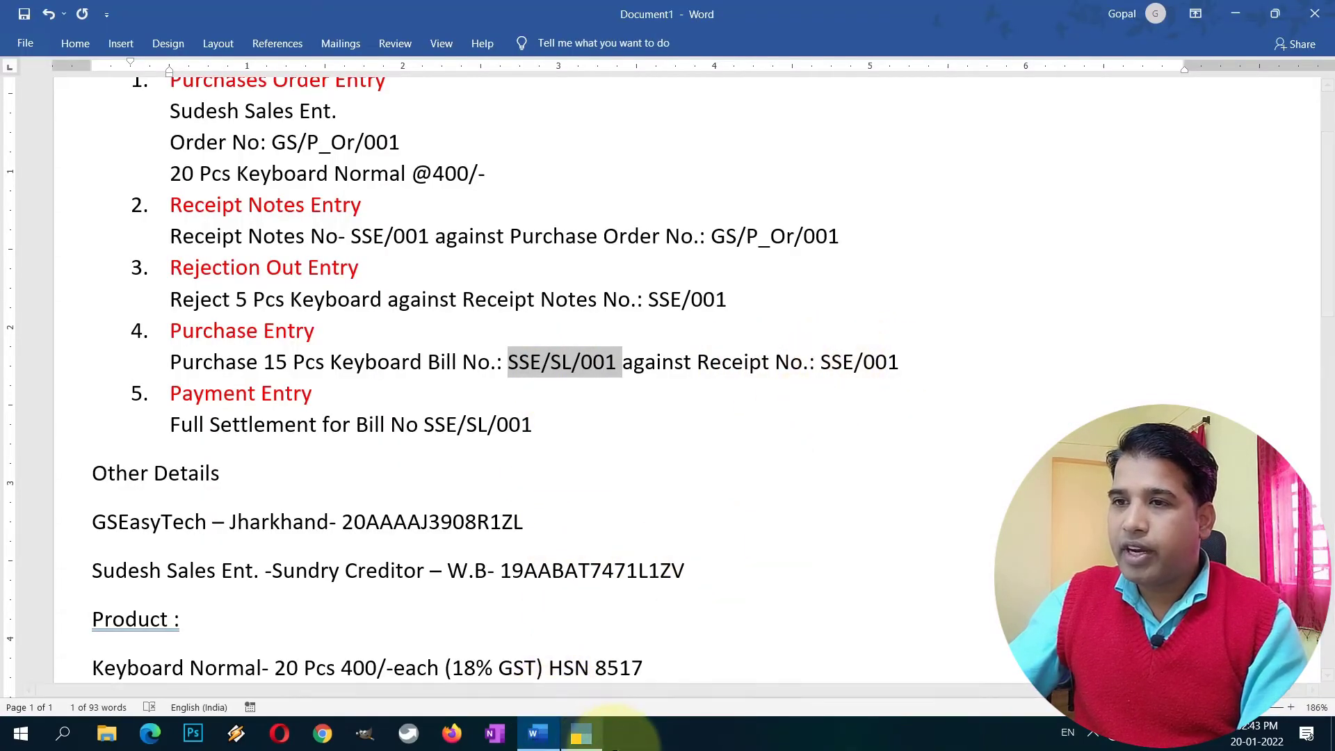
left_click(581, 734)
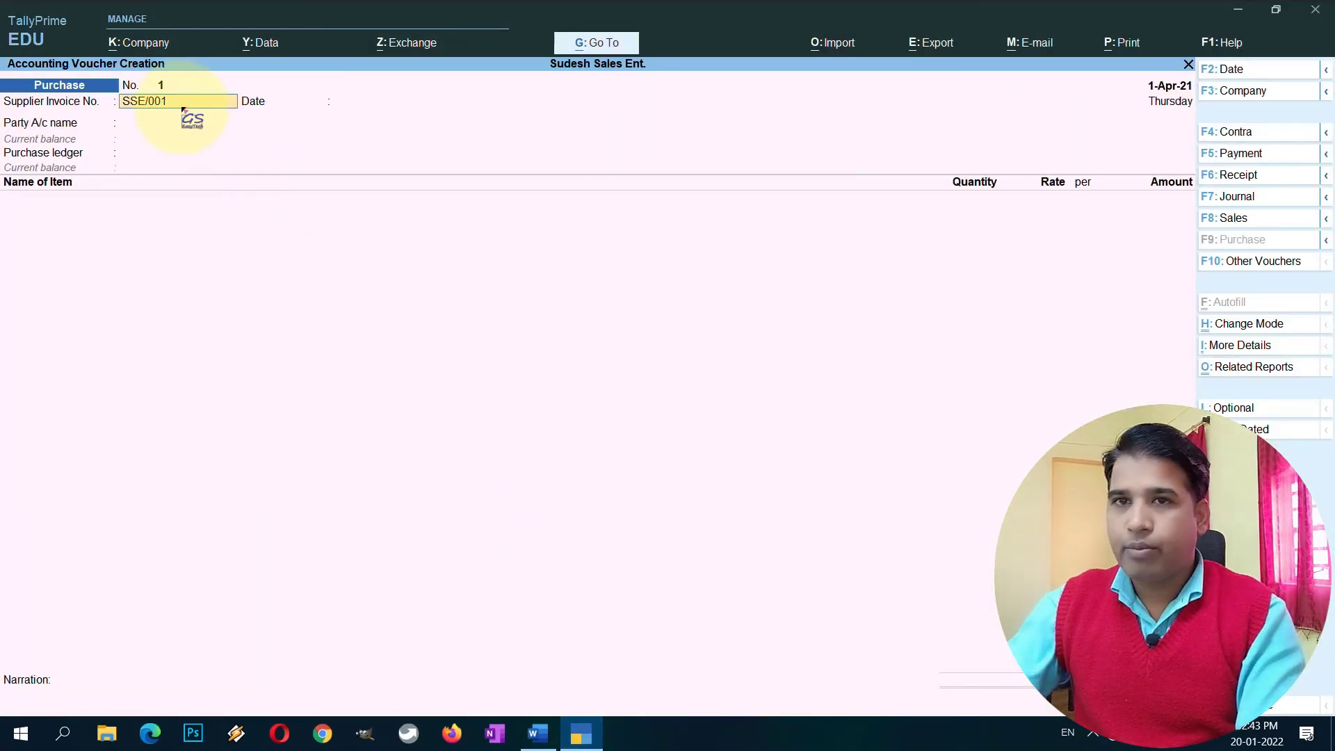
key("BackSpace")
key("BackSpace")
key("ctrl")
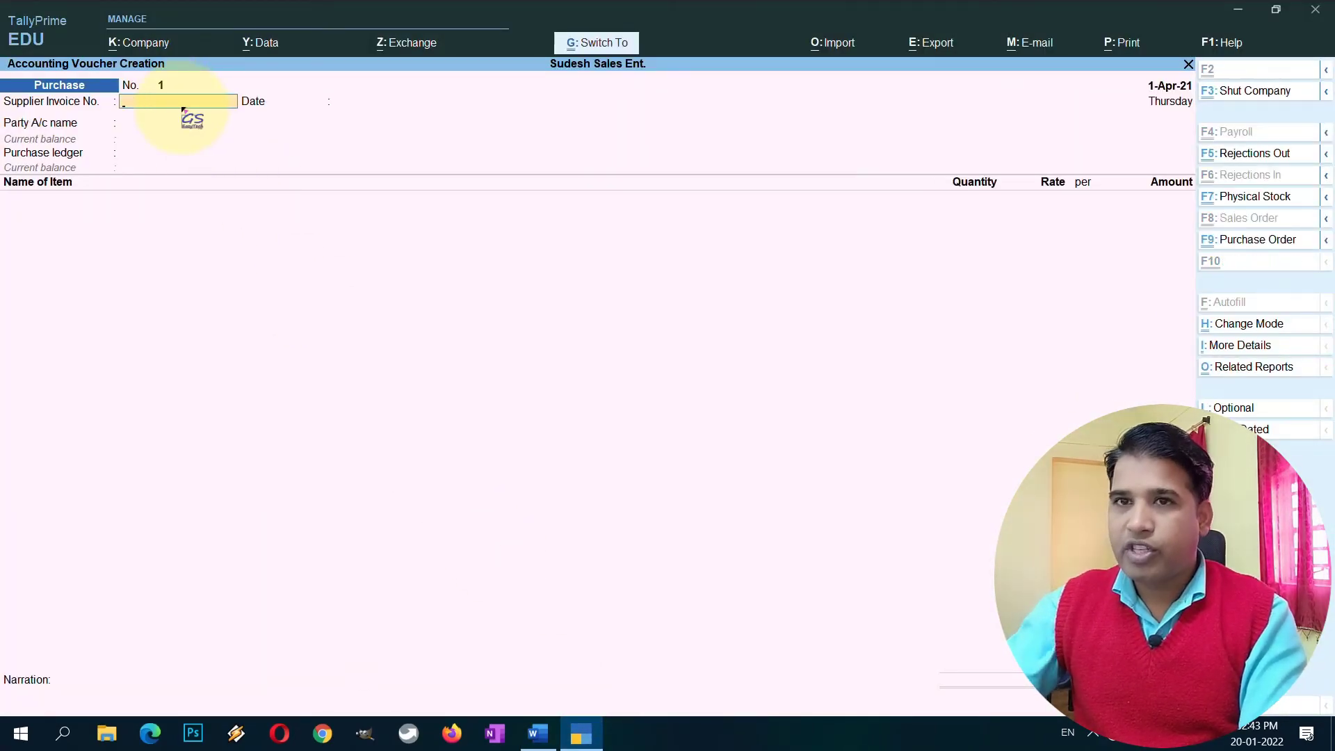
key("Return")
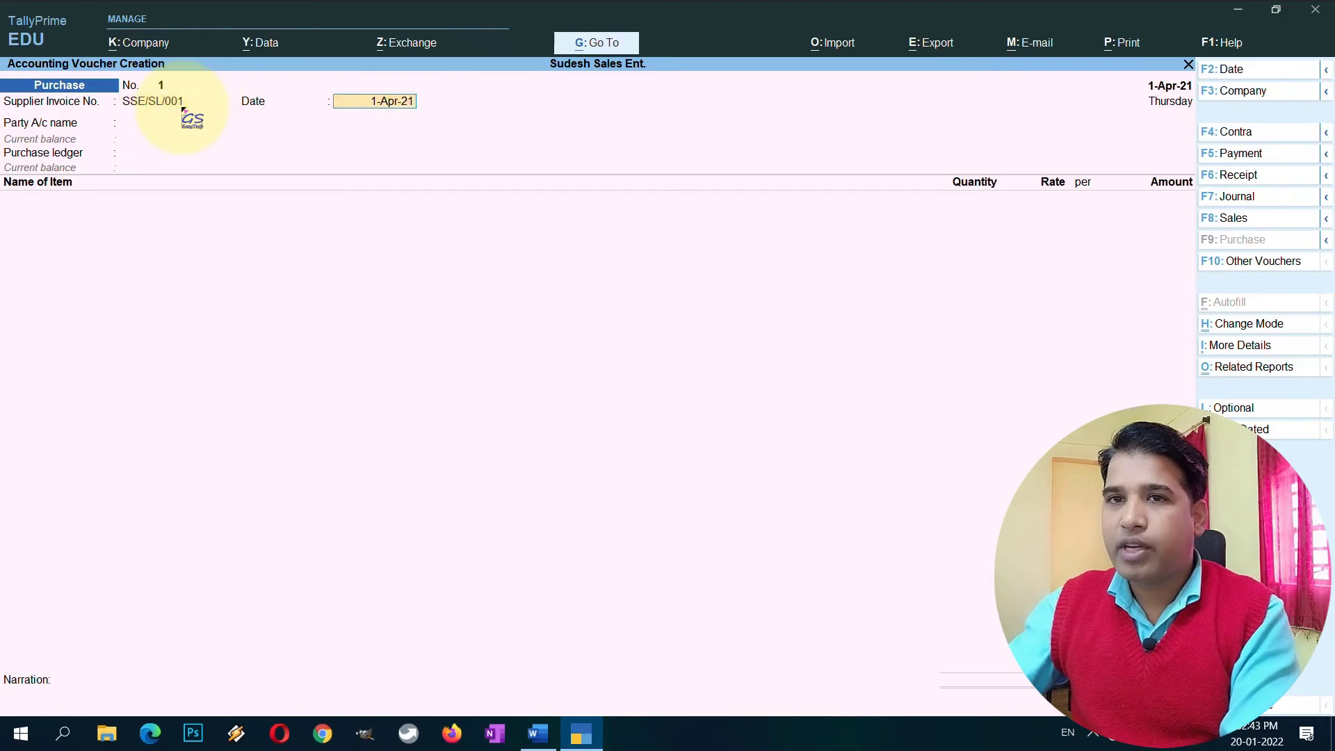
key("Return")
Choose Sudesh Sales Ent. as the party account and link receipt note SSE/001, checking its number against the Word document.
key("Down")
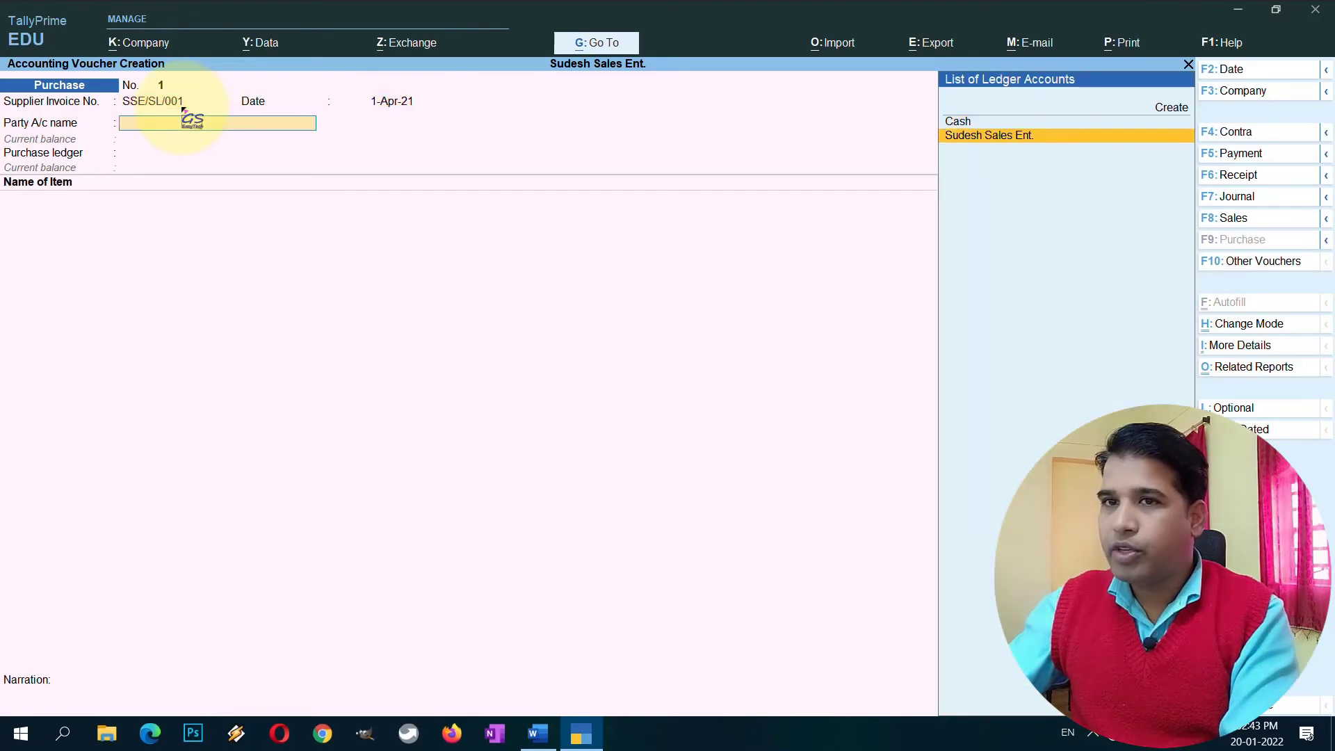
key("Return")
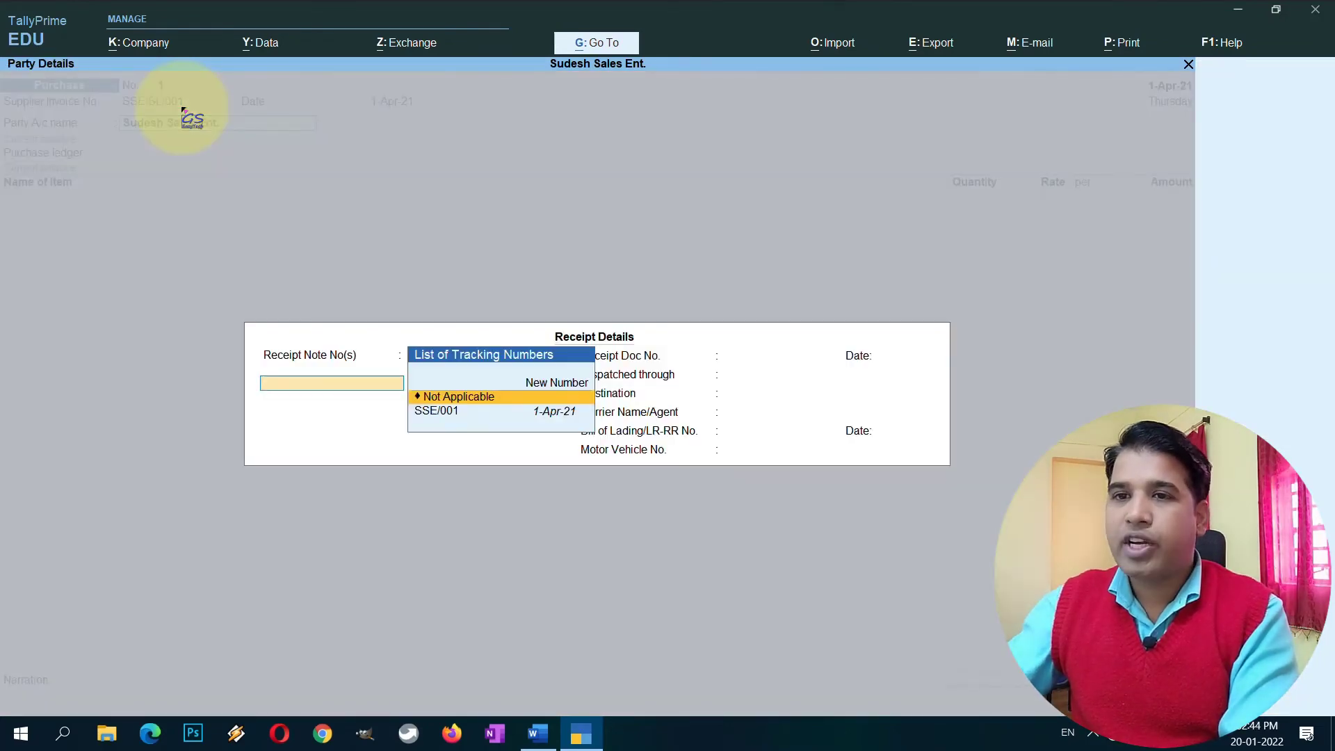
left_click(440, 414)
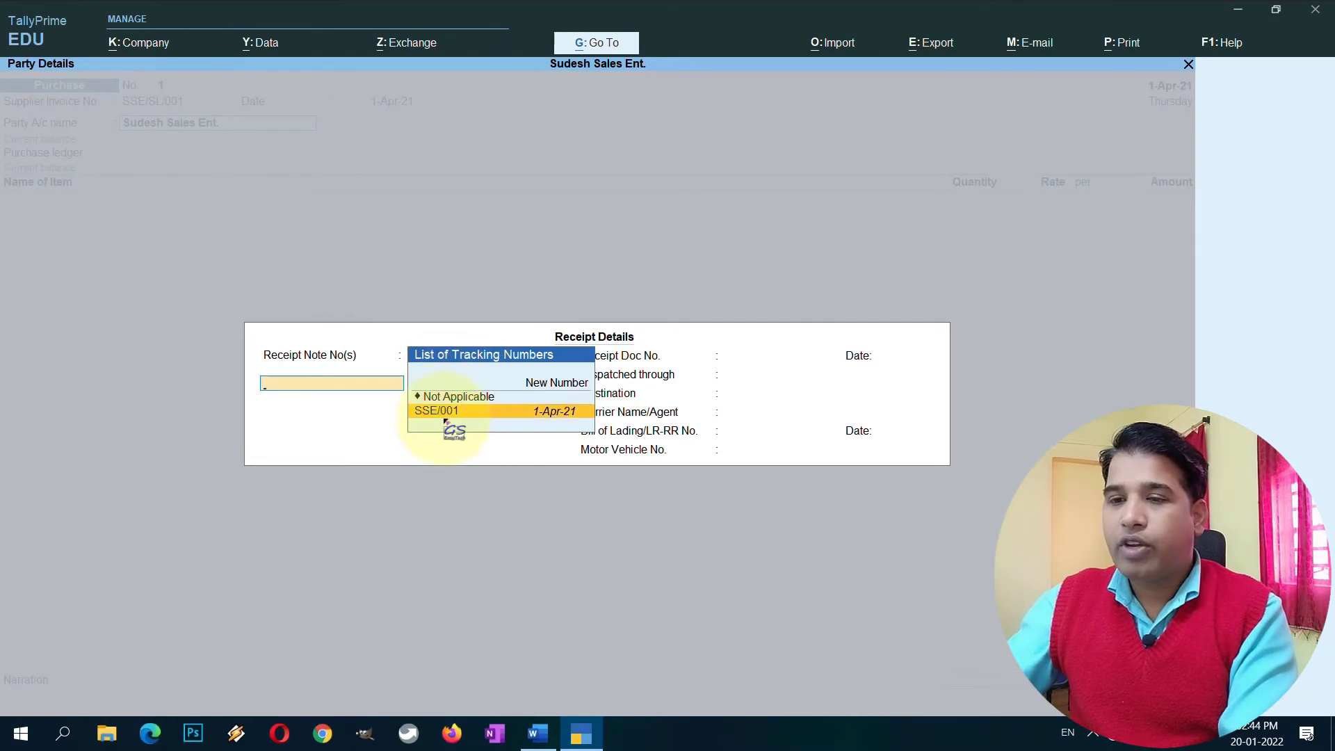
left_click(539, 735)
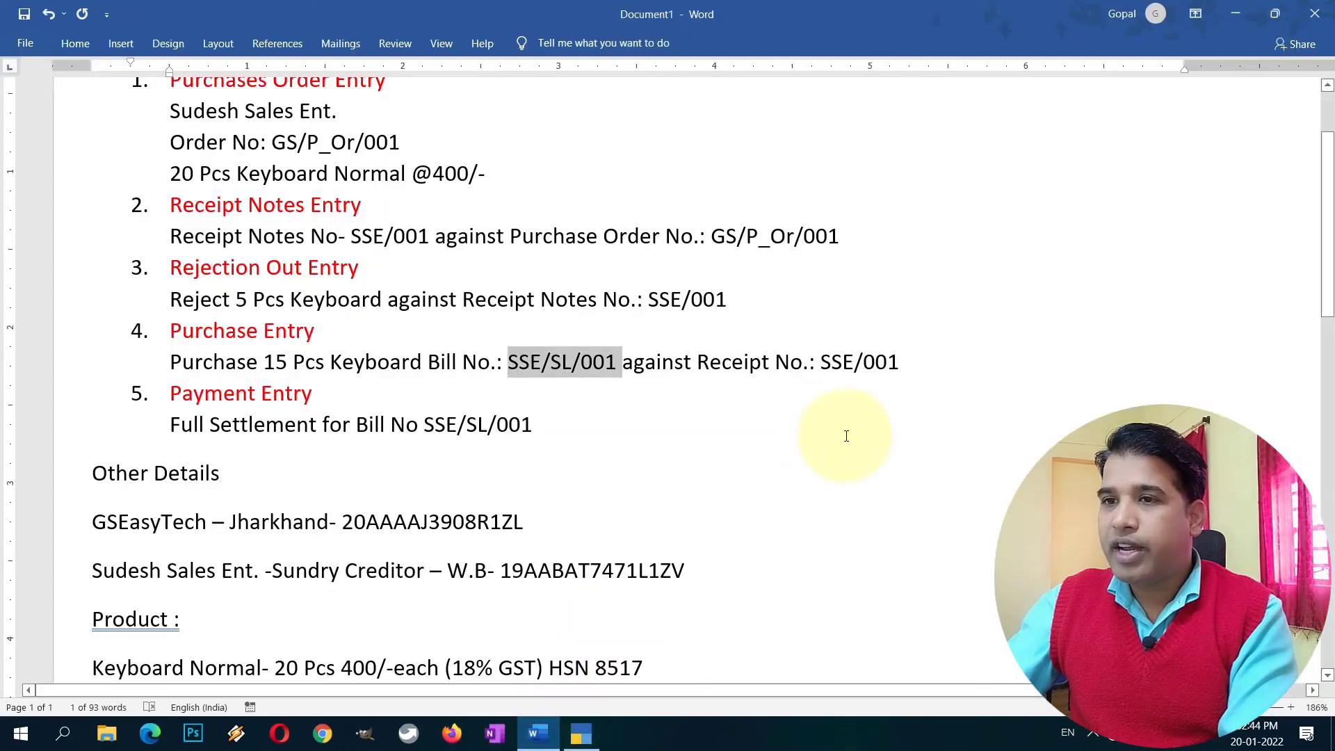
left_click_drag(821, 361, 899, 362)
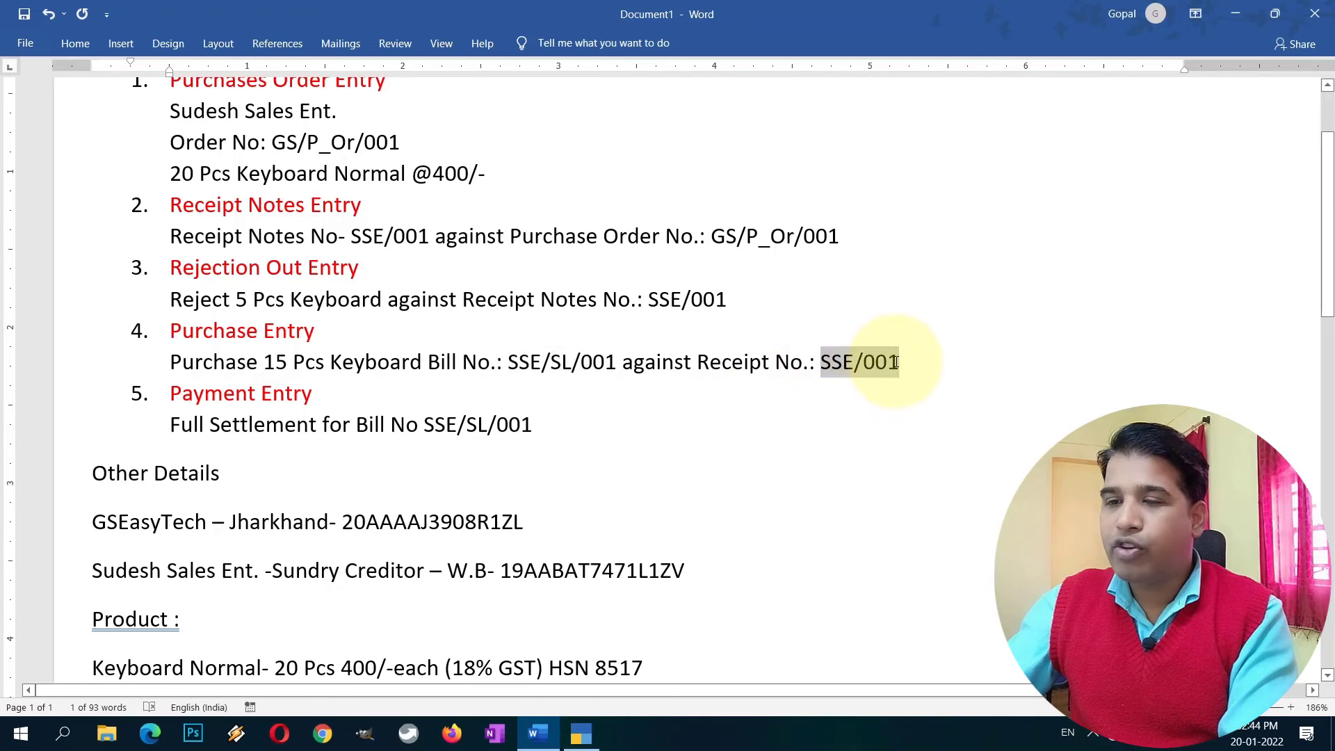
left_click(582, 735)
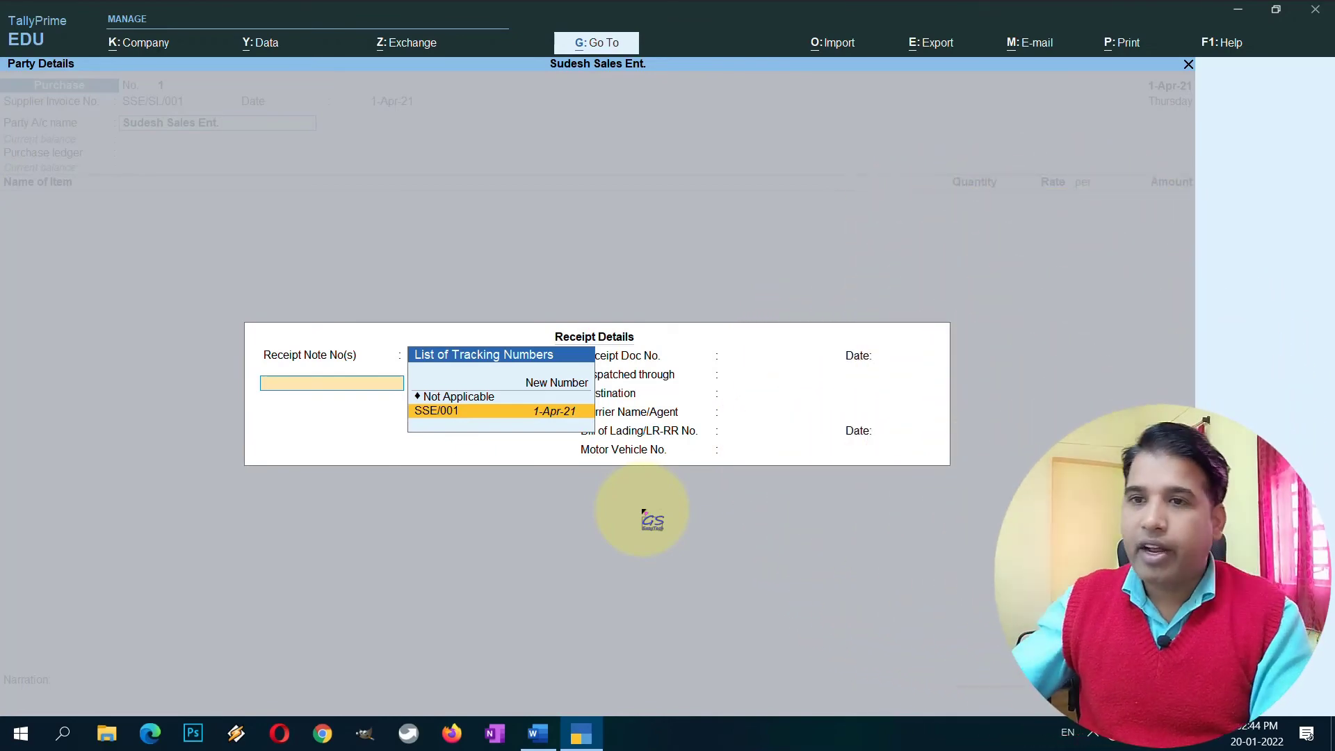
left_click(508, 414)
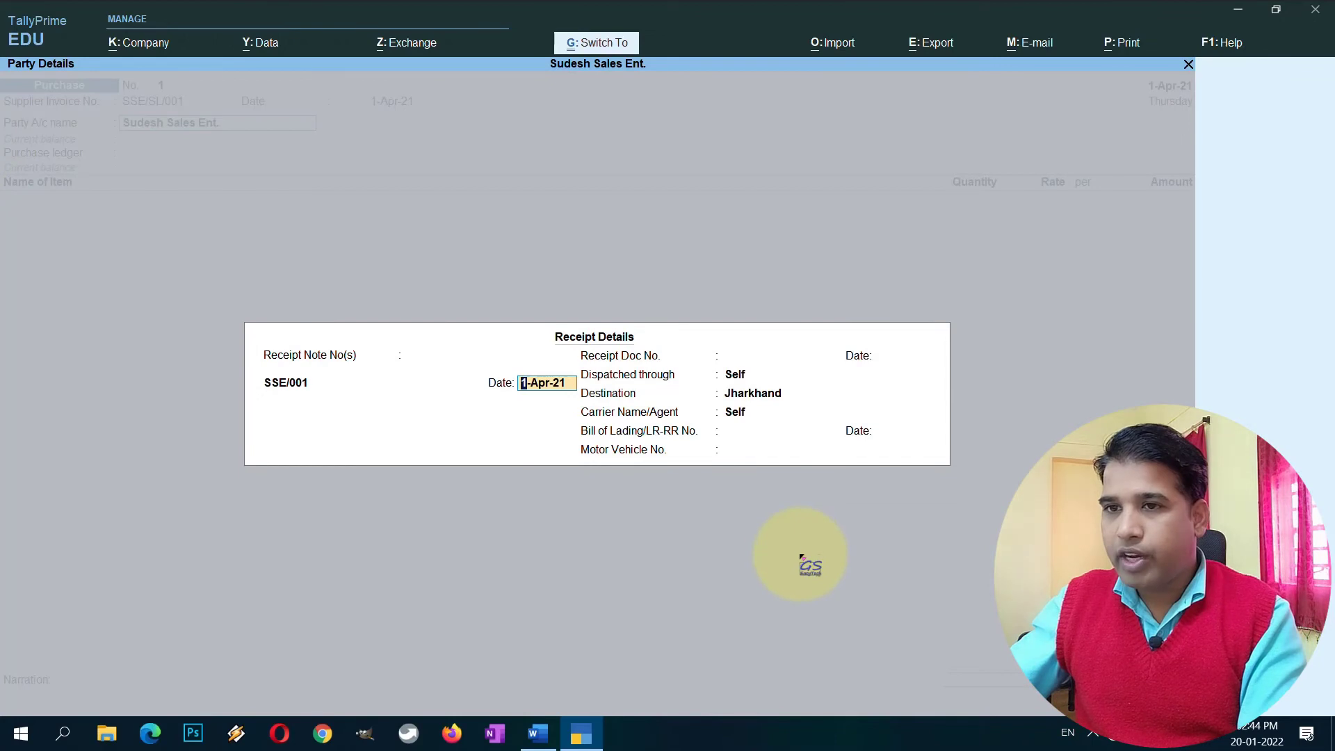
Accept the prefilled receipt and party details, keeping Purchases A/c as the ledger and Interstate Purchase Taxable as the classification.
key("ctrl+a")
key("ctrl+a")
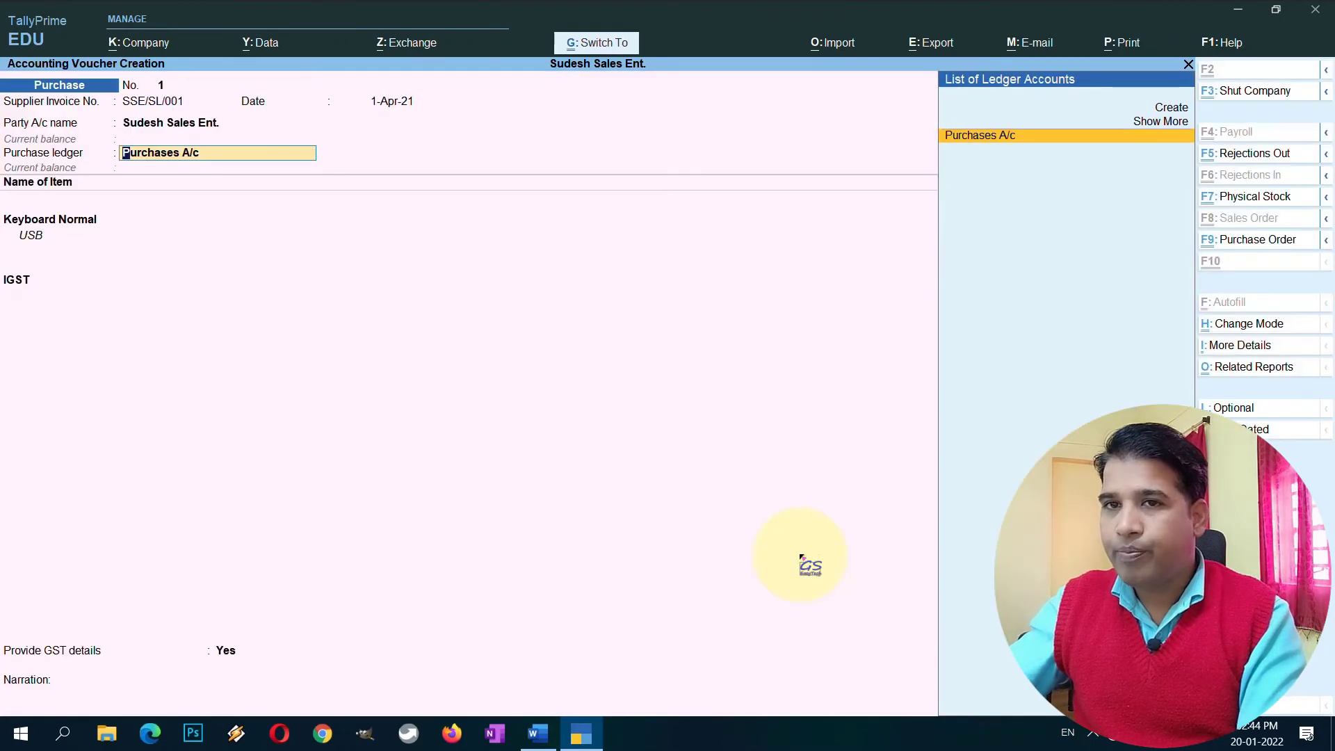
key("ctrl+a")
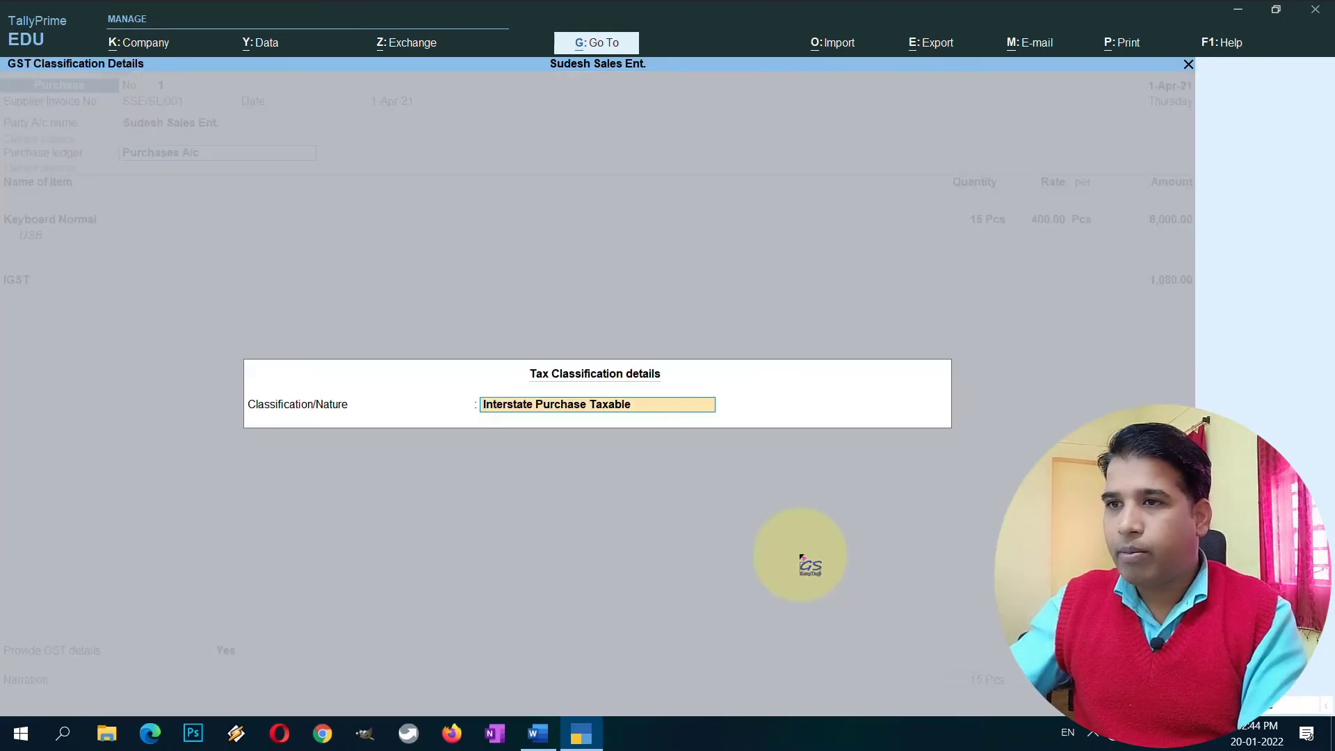
key("ctrl+a")
Accept the prefilled Keyboard Normal item and IGST lines and proceed to the bill-wise details of Sudesh Sales Ent.
key("Return")
key("ctrl+a")
key("Return")
key("Return")
key("Return")
key("Return")
key("ctrl+a")
key("Return")
key("Return")
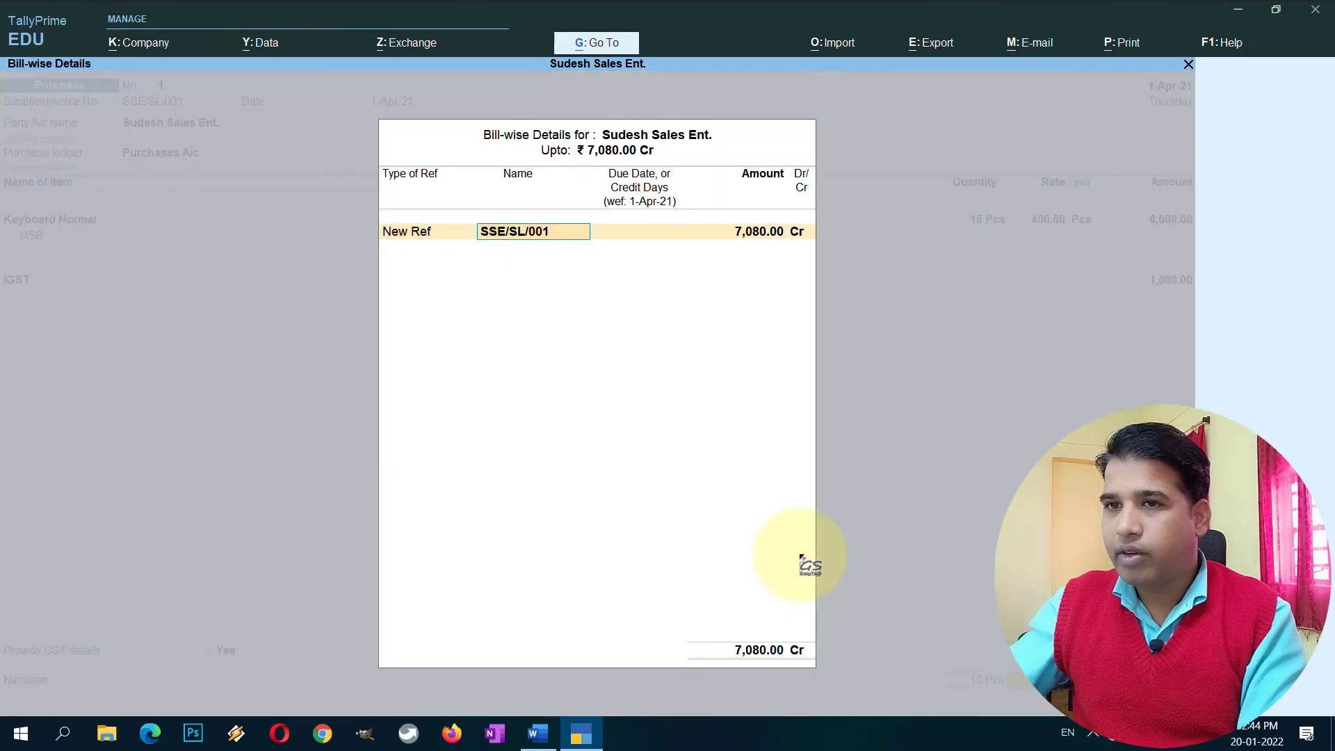
Change the bill-wise reference type to Agst Ref and pick bill SSE/SL/001 for the prefilled amount.
key("BackSpace")
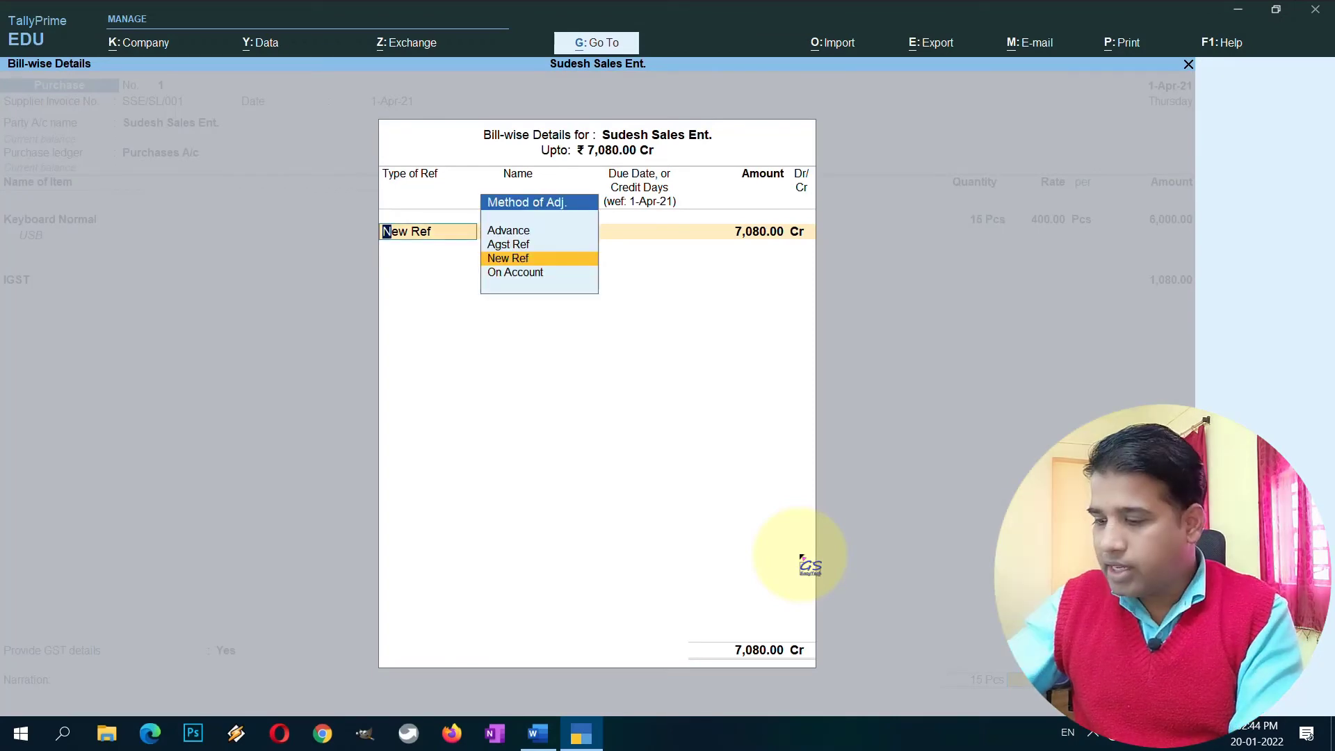
key("Up")
key("Return")
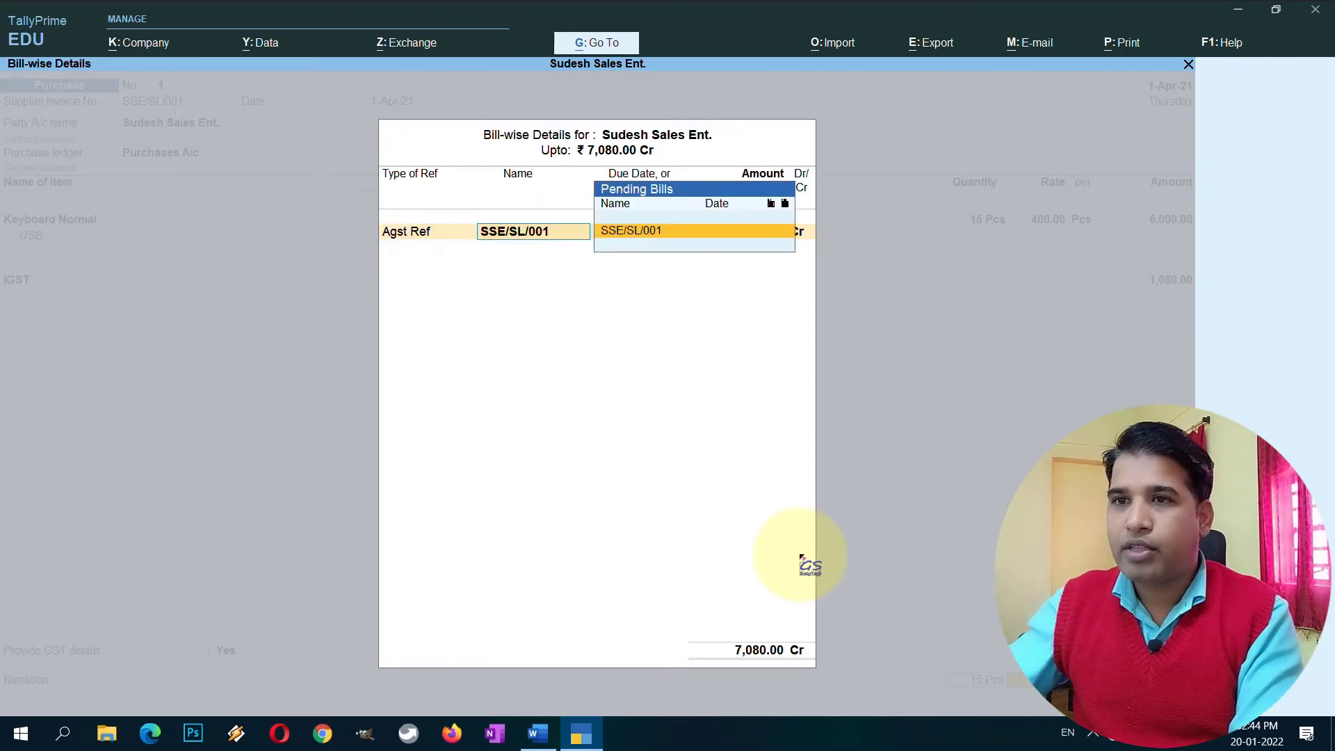
key("Return")
key("Return")
Save the Purchase voucher without a narration and return to the Gateway of Tally.
key("Return")
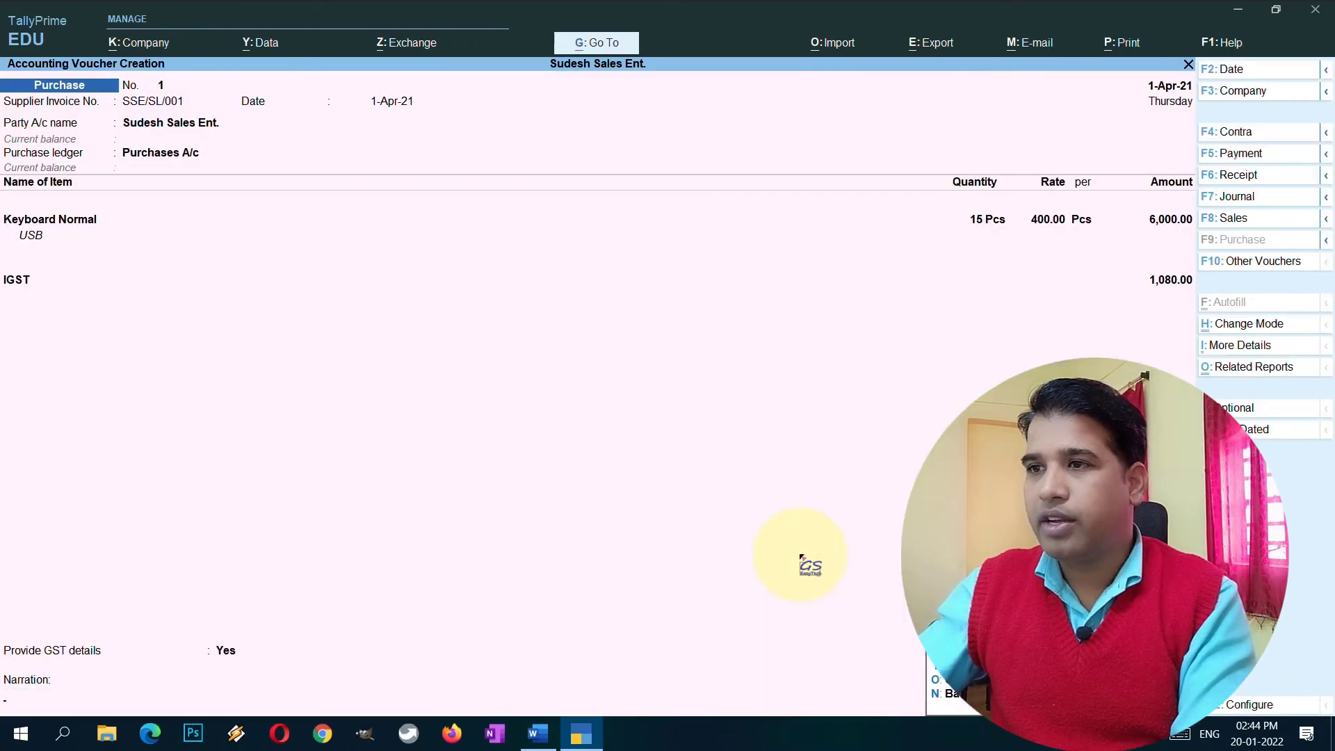
key("Return")
key("Escape")
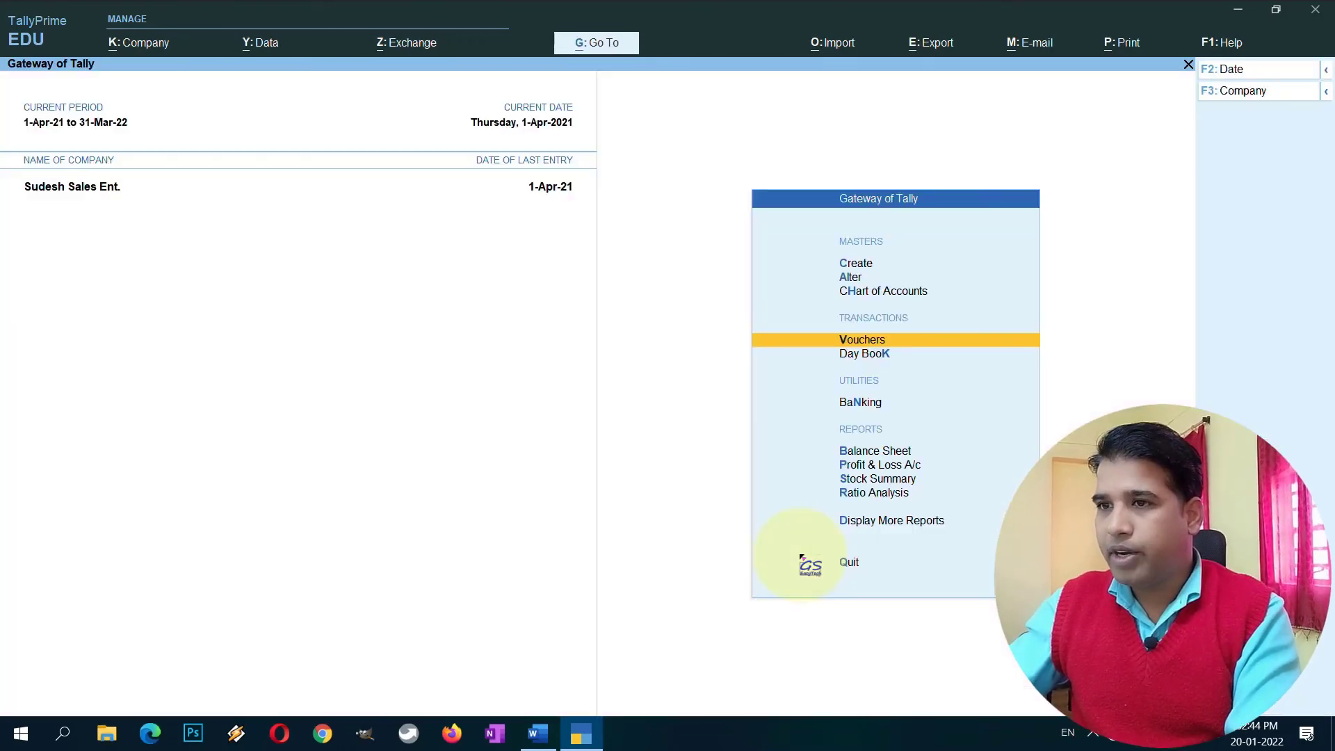
Open the Account Books under the additional reports.
key("Down")
key("Down")
key("Down")
key("Down")
key("Down")
key("Down")
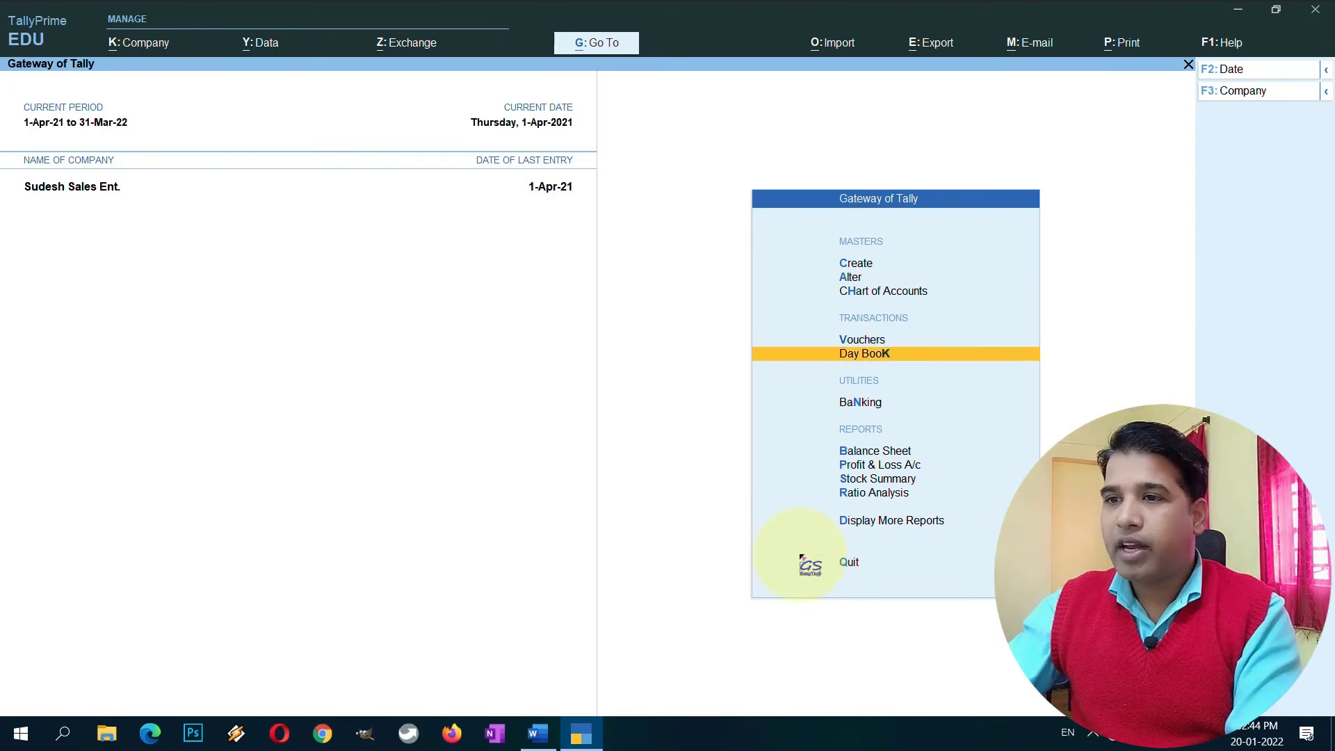
key("Down")
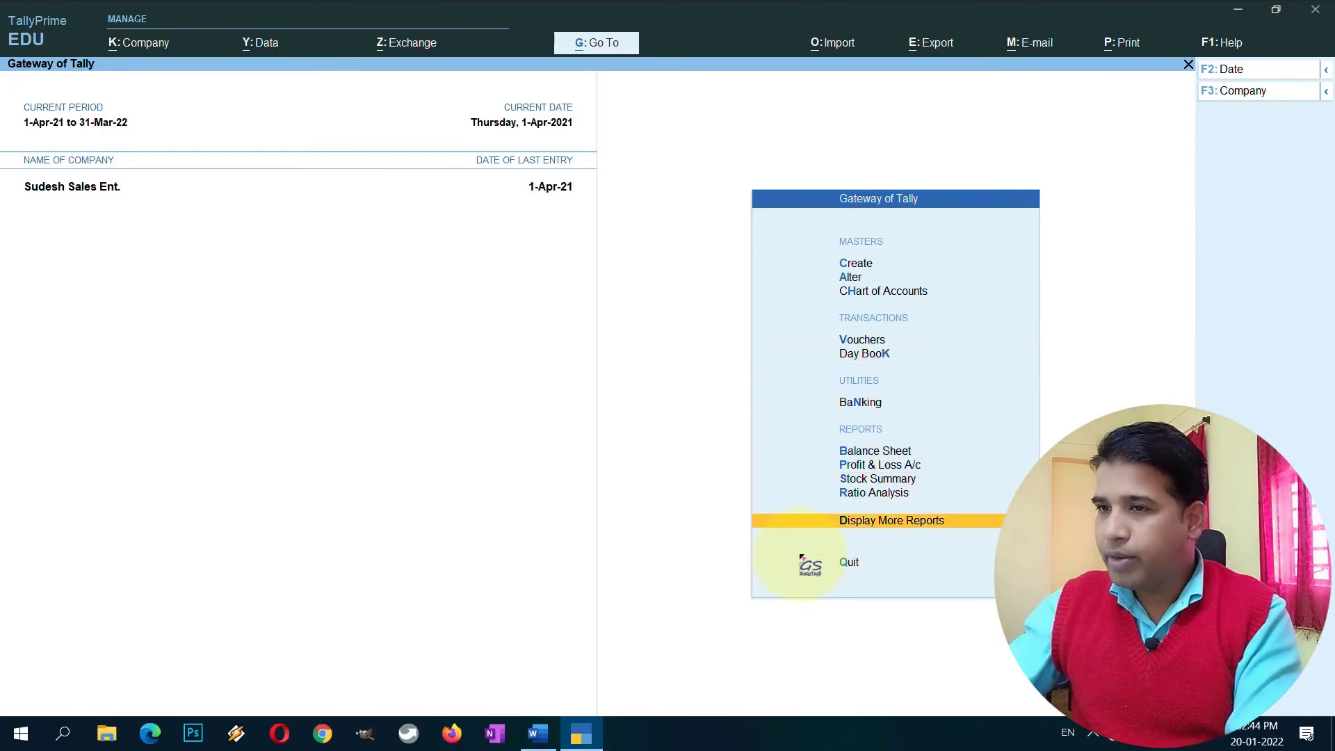
key("Return")
key("Down")
key("Down")
key("Down")
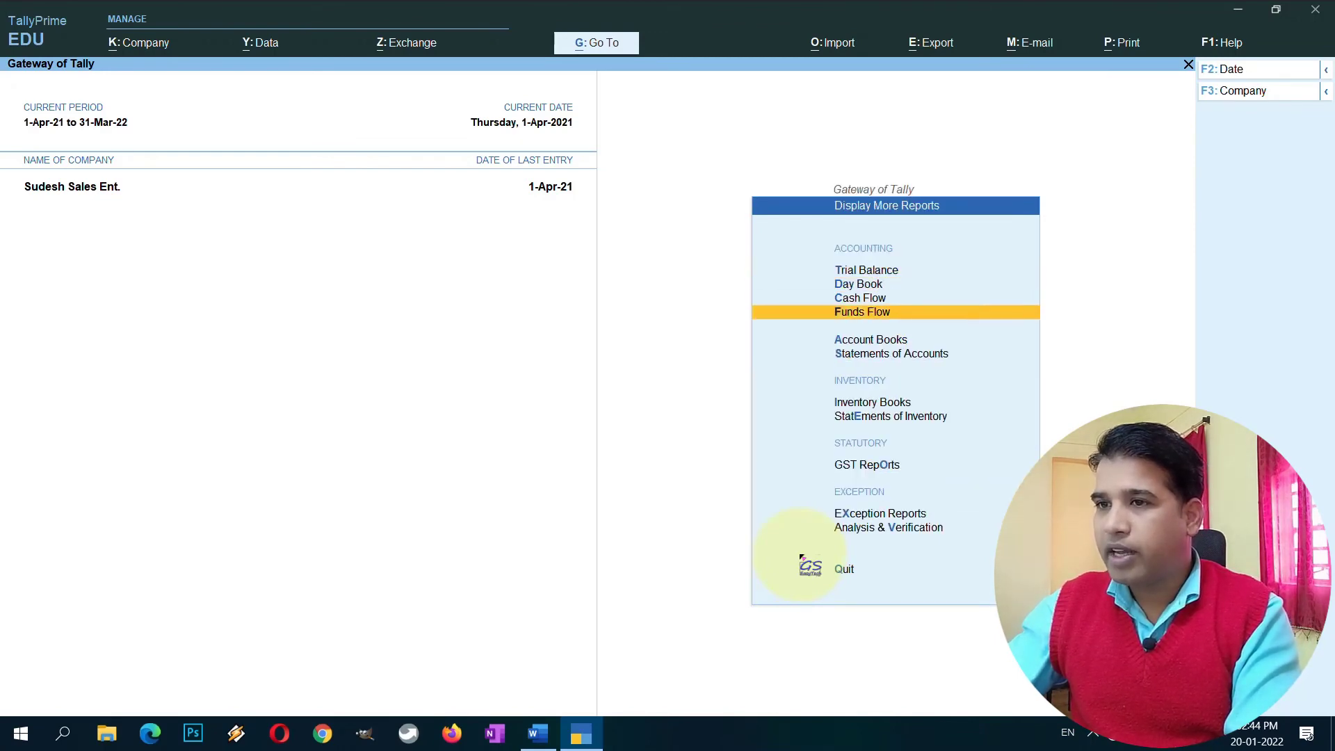
key("Down")
key("Return")
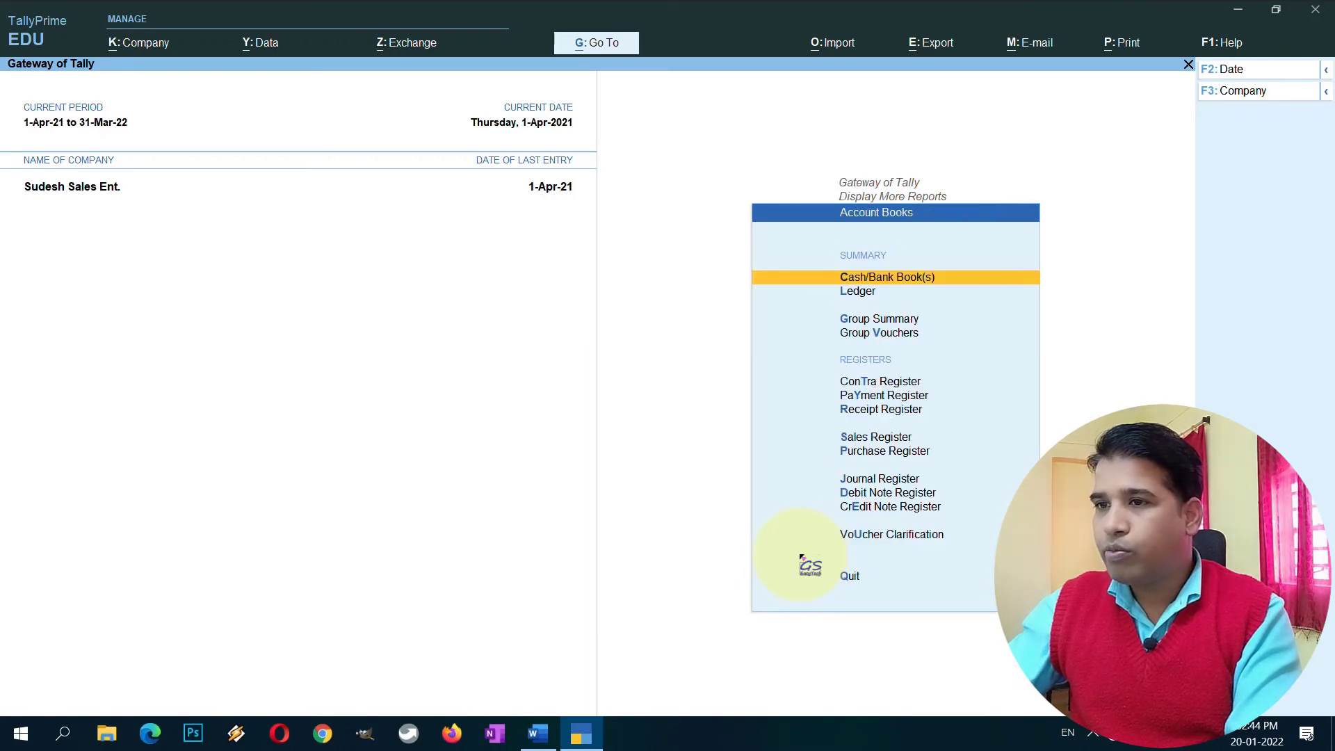
Open the Purchase Register, examine the purchase voucher recorded for April, and return to the Account Books.
key("Down")
key("Down")
key("Down")
key("Down")
key("Down")
key("Down")
key("Down")
key("Down")
key("Down")
key("Up")
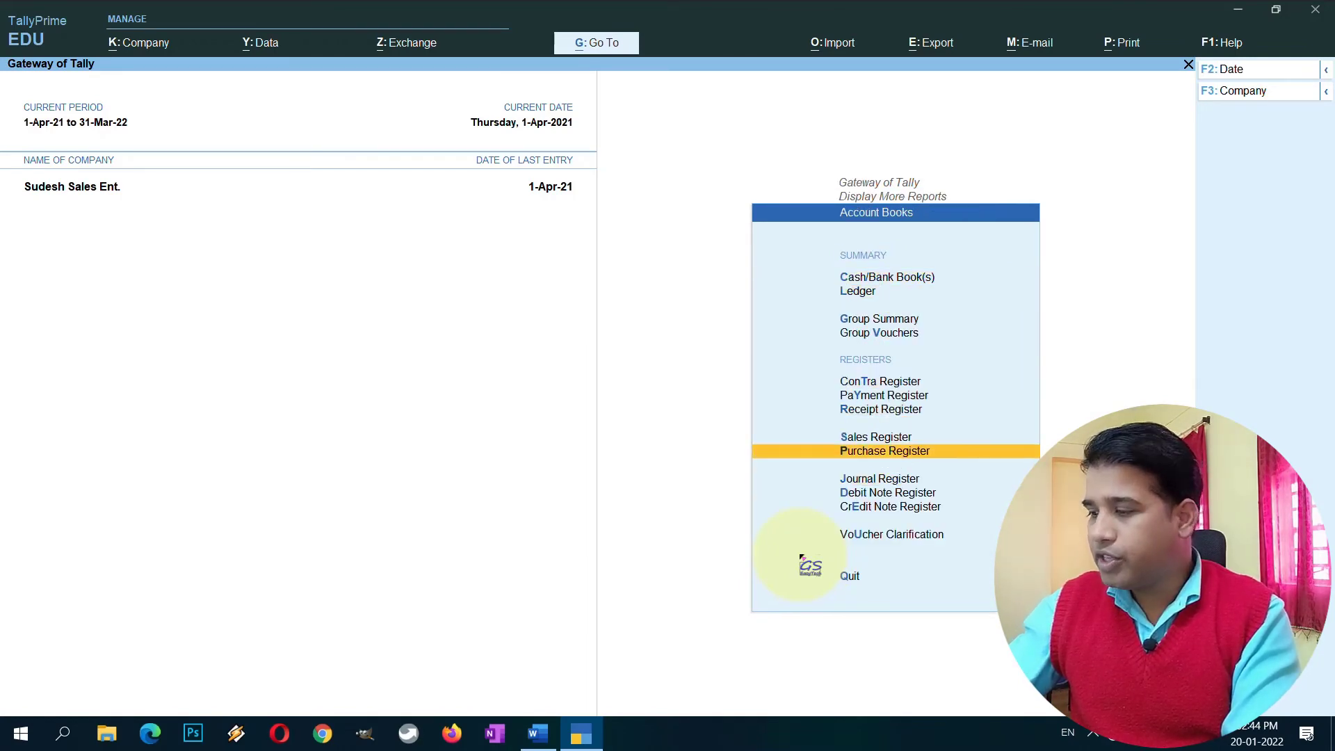
key("Return")
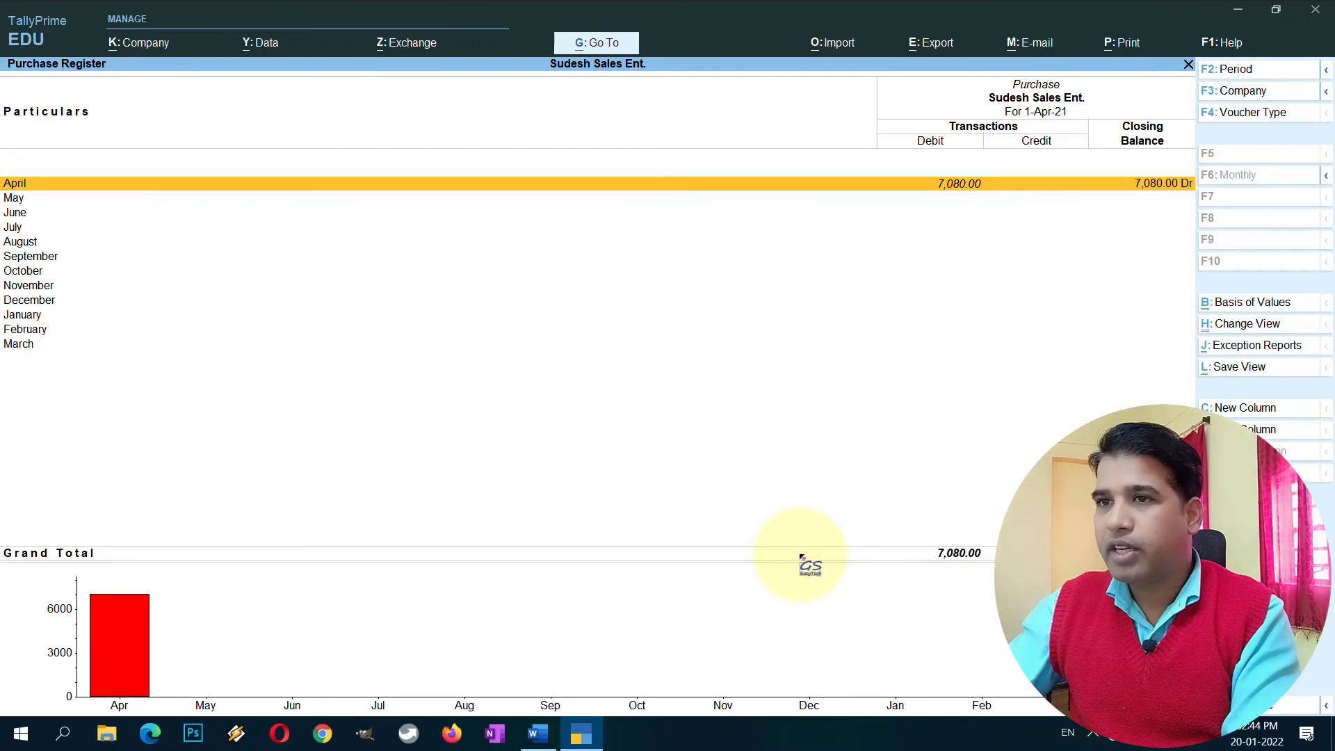
key("Return")
key("Return")
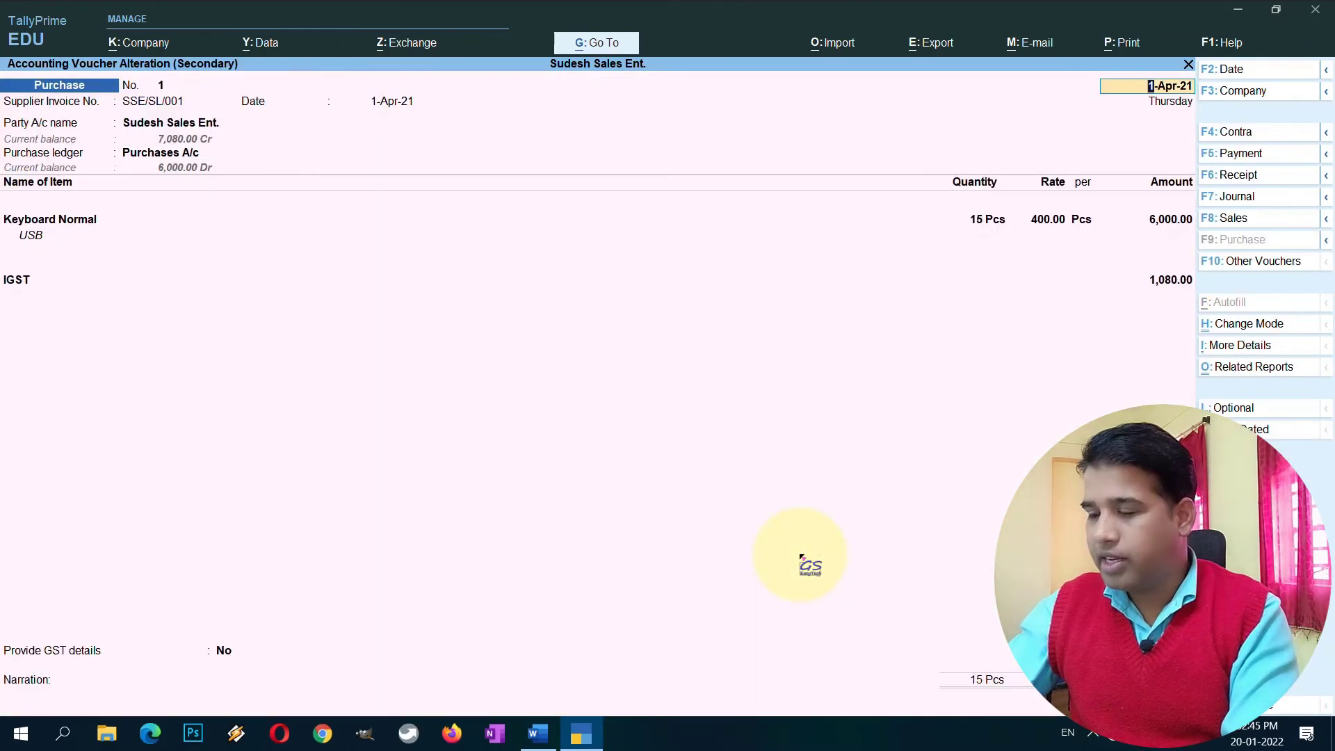
key("Escape")
key("Escape")
key("Escape")
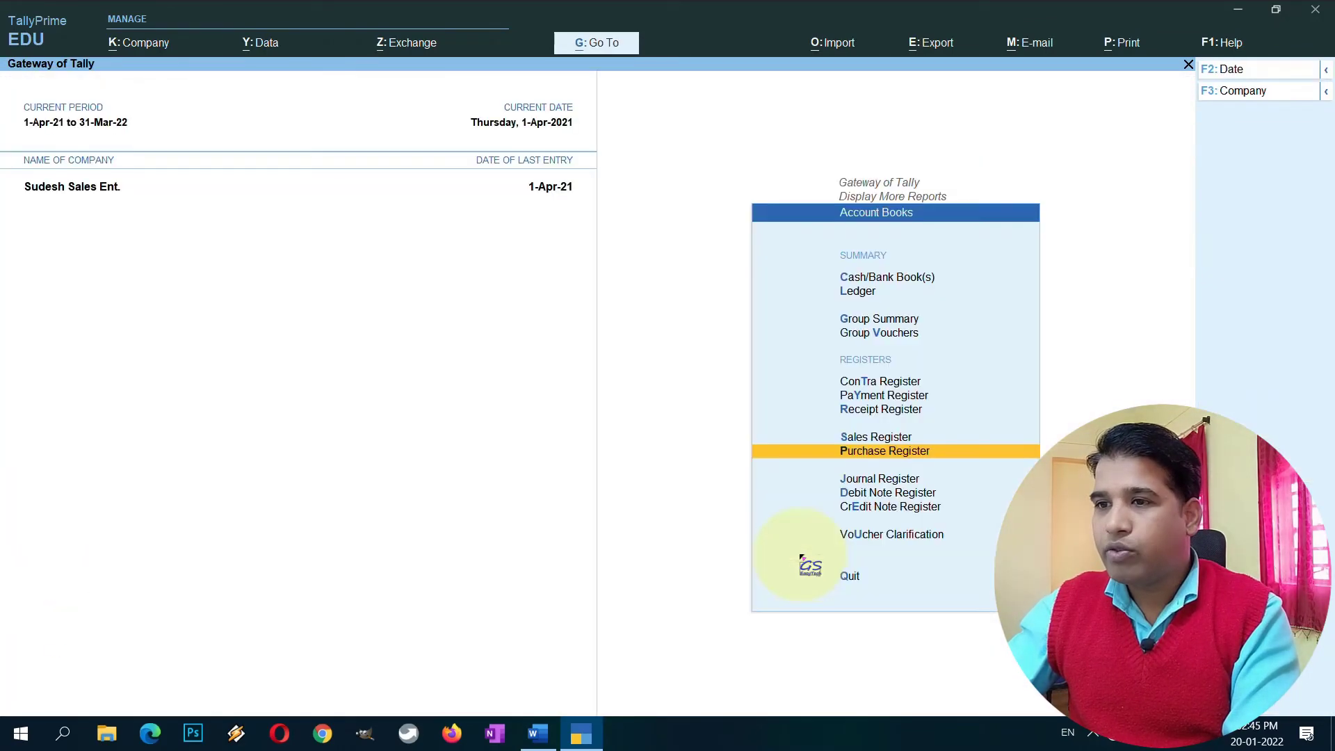
Leave the Account Books and open the Purchase Bills Pending report under the Statements of Inventory.
key("Escape")
key("Down")
key("Down")
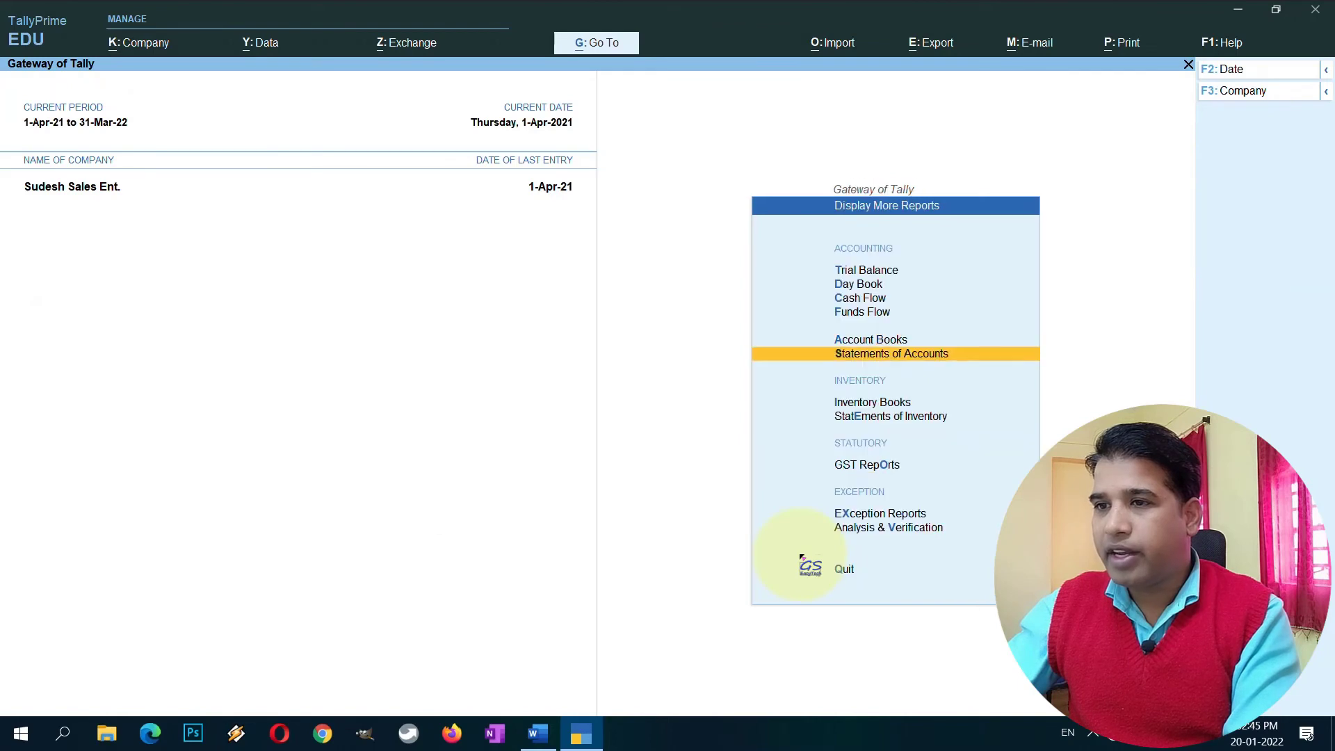
key("Down")
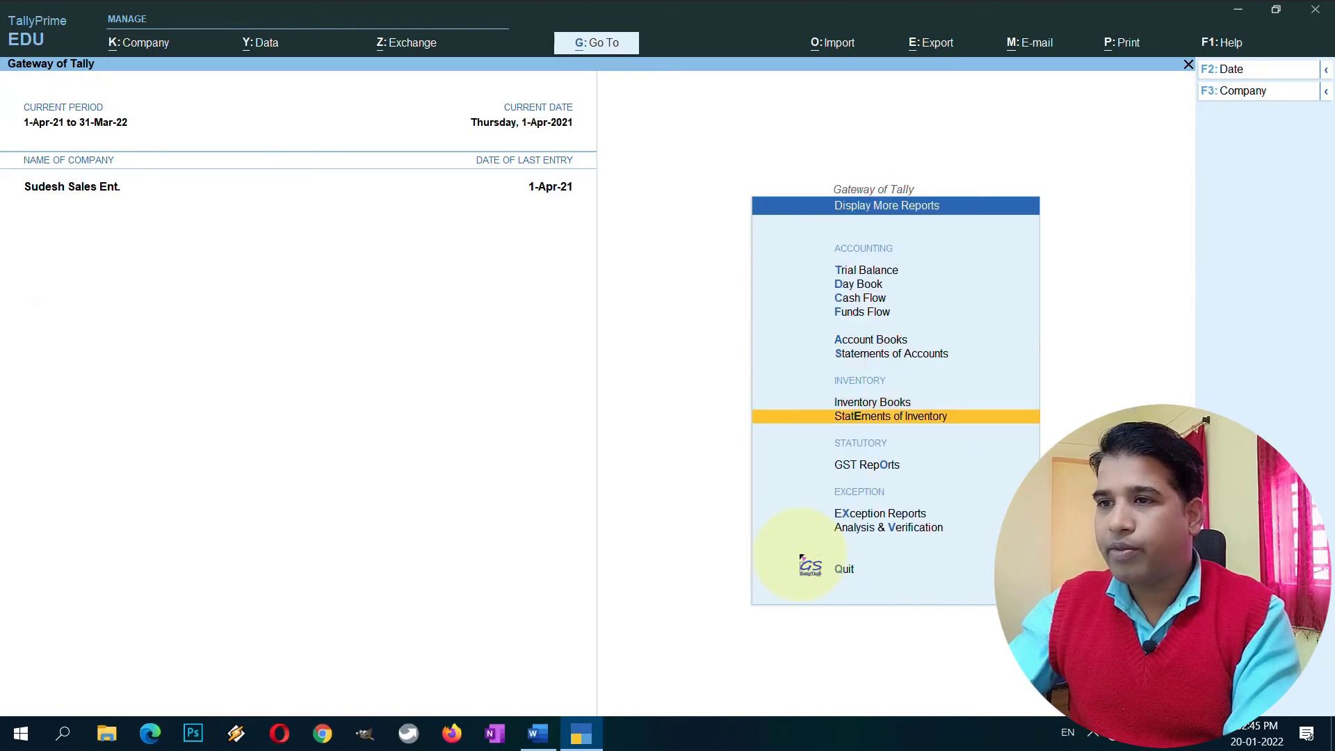
key("Return")
key("Down")
key("Down")
key("Down")
key("Down")
key("Down")
key("Down")
key("Down")
key("Up")
key("Return")
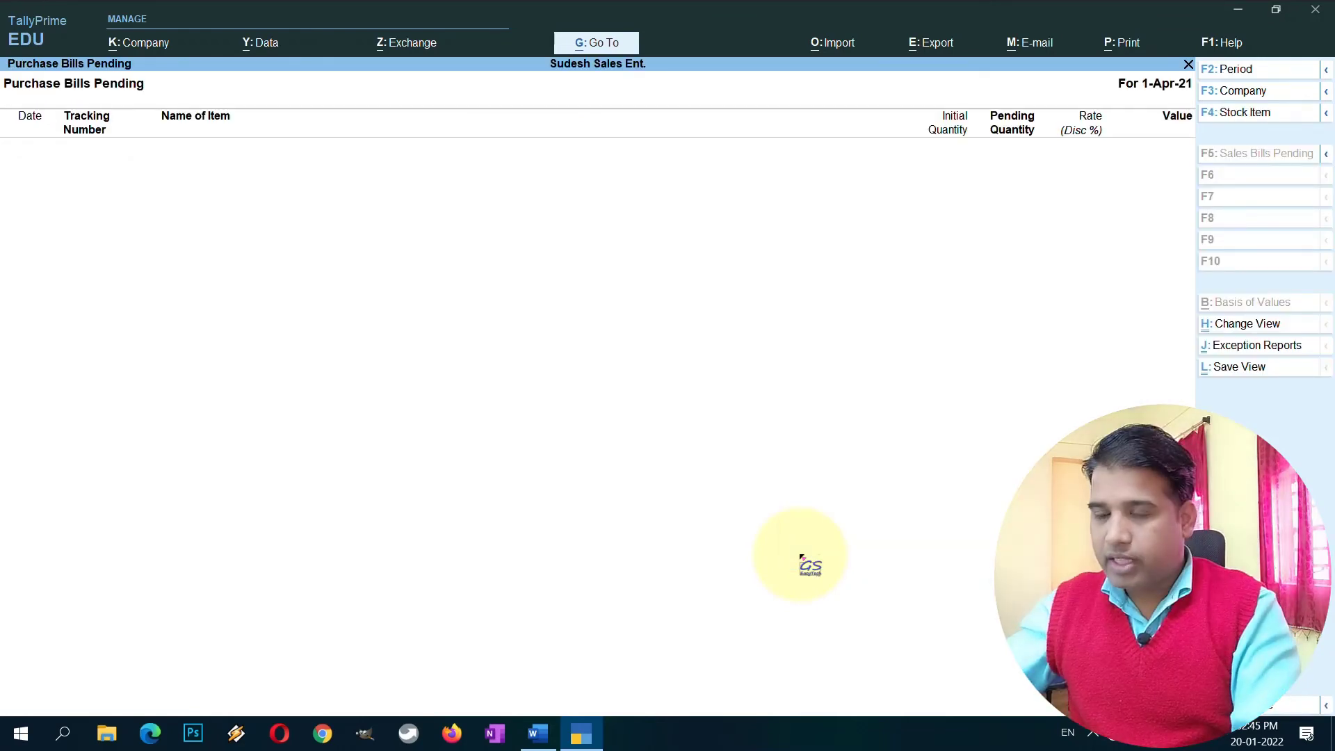
Check the Purchase Bills Pending report for open entries and return to the Gateway of Tally.
key("ctrl")
mouse_move(4, 151)
left_mouse_down()
mouse_move(832, 289)
mouse_move(1144, 271)
mouse_move(1184, 238)
left_mouse_up()
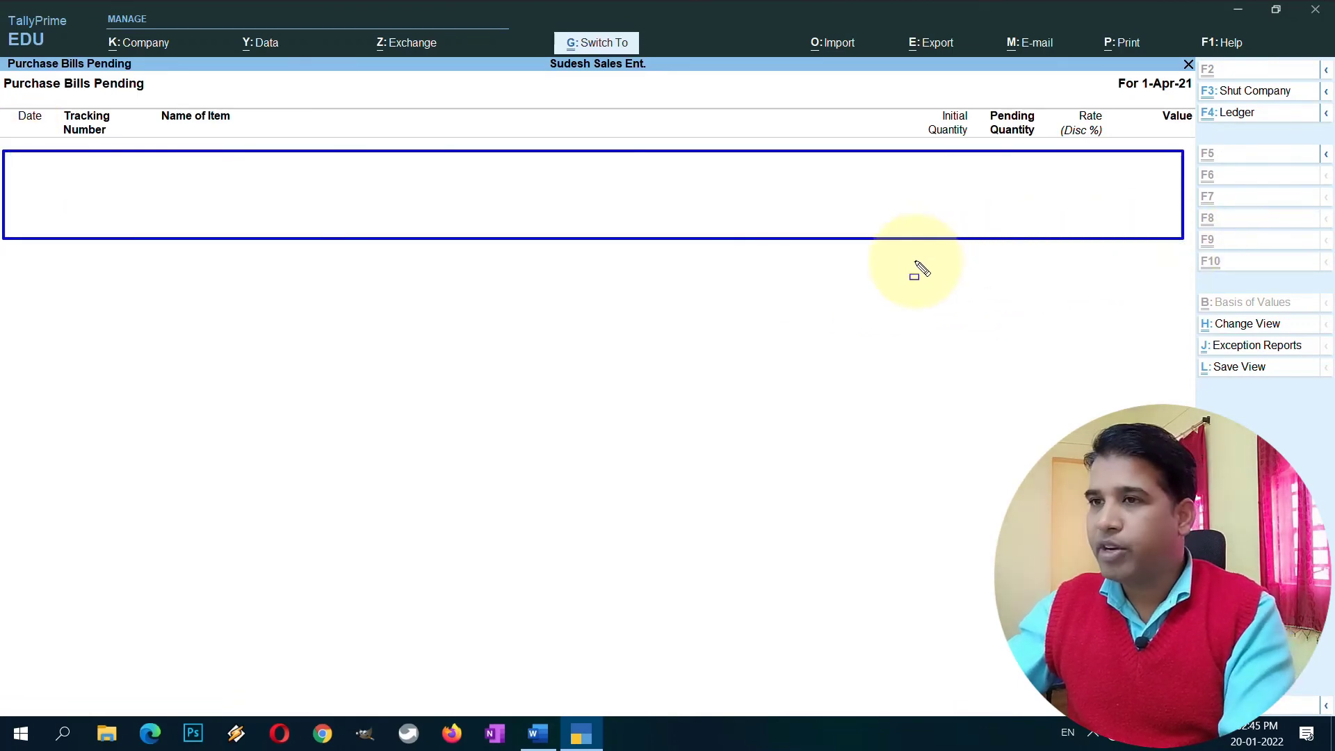
key("Escape")
key("Escape")
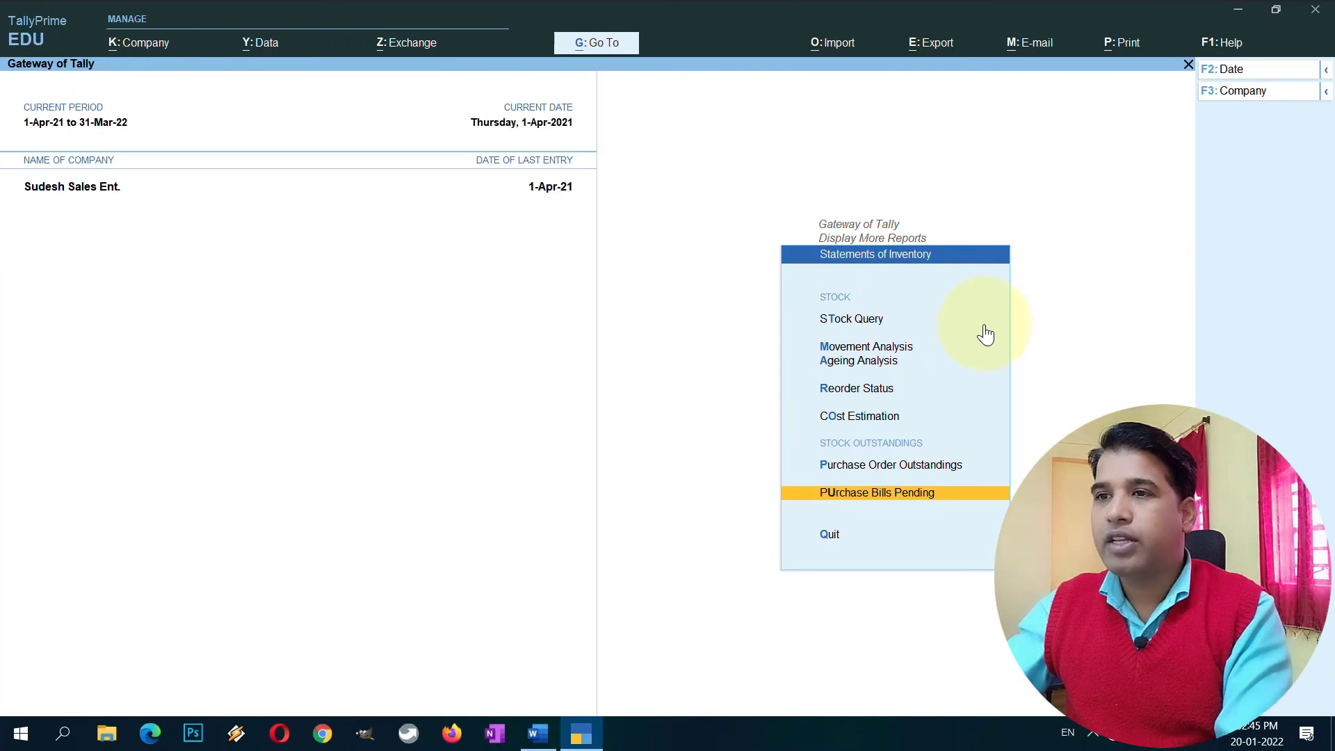
key("Escape")
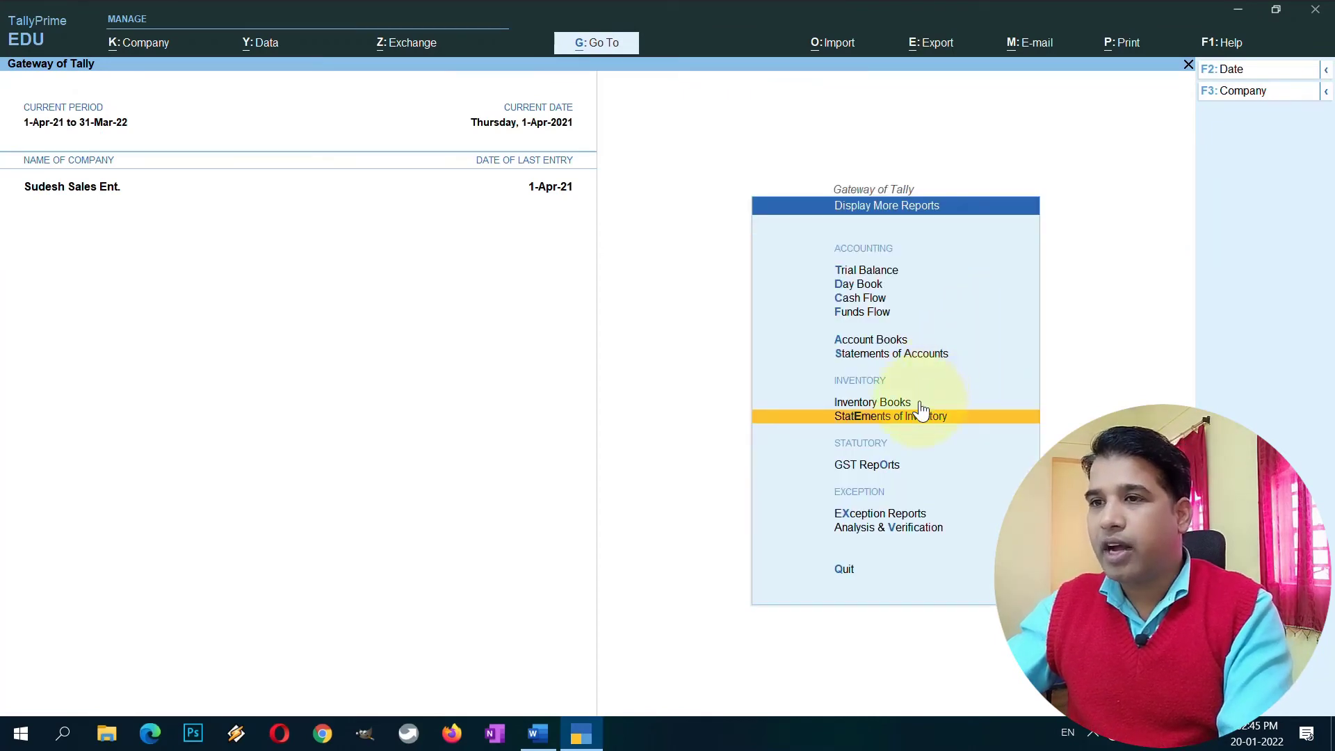
key("Escape")
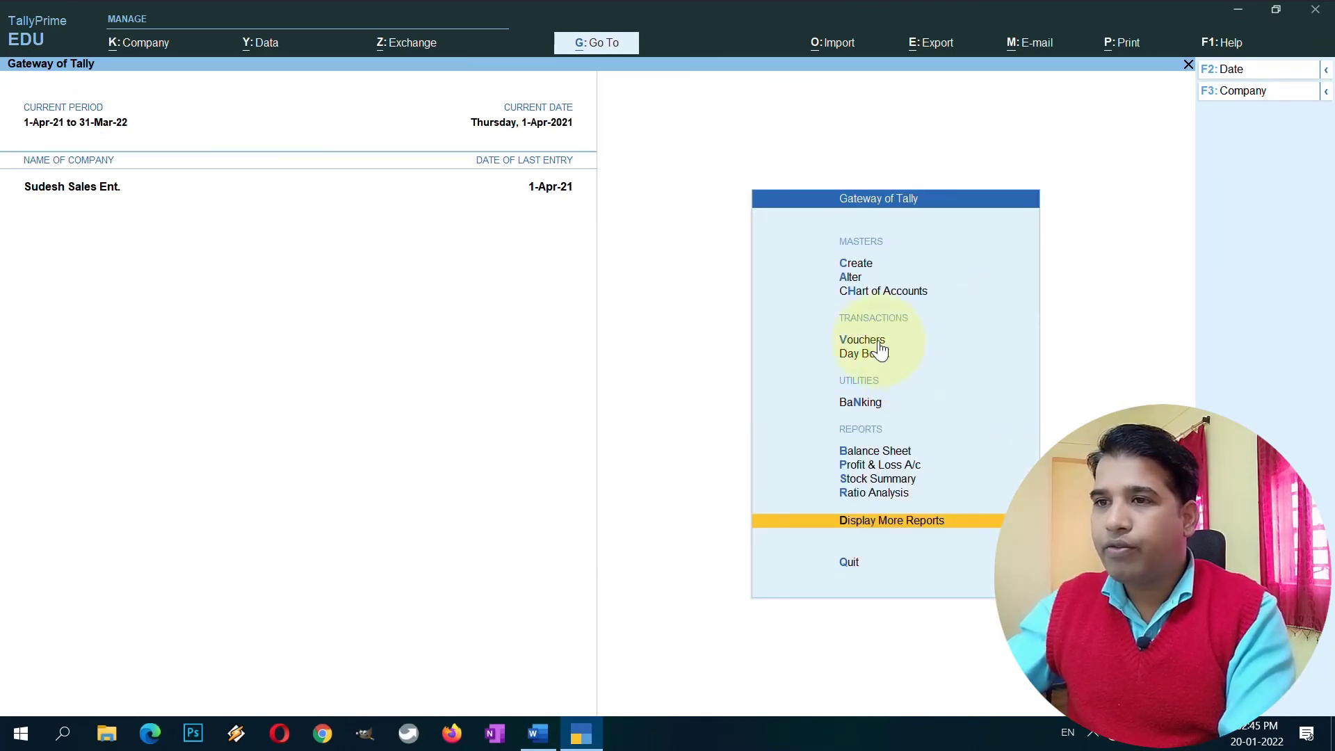
Start a Payment voucher with Cash as the account.
left_click(878, 342)
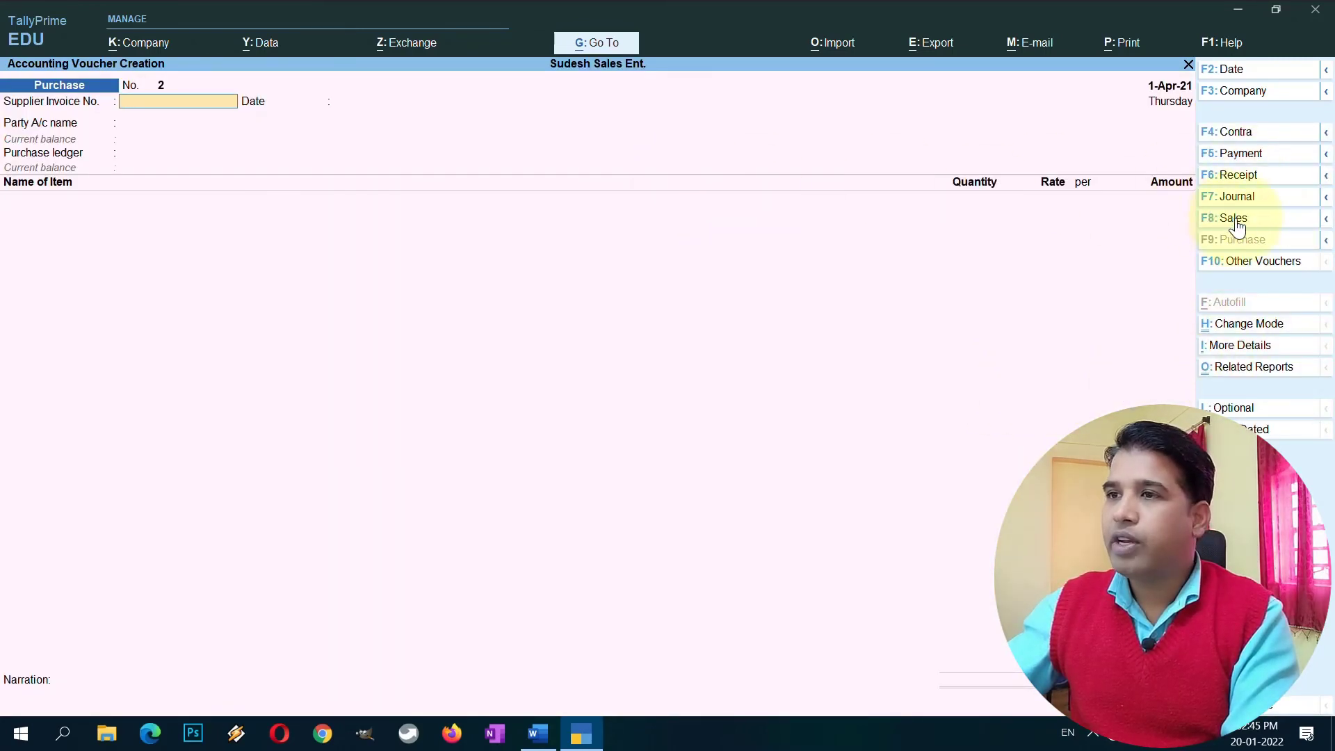
left_click(1258, 156)
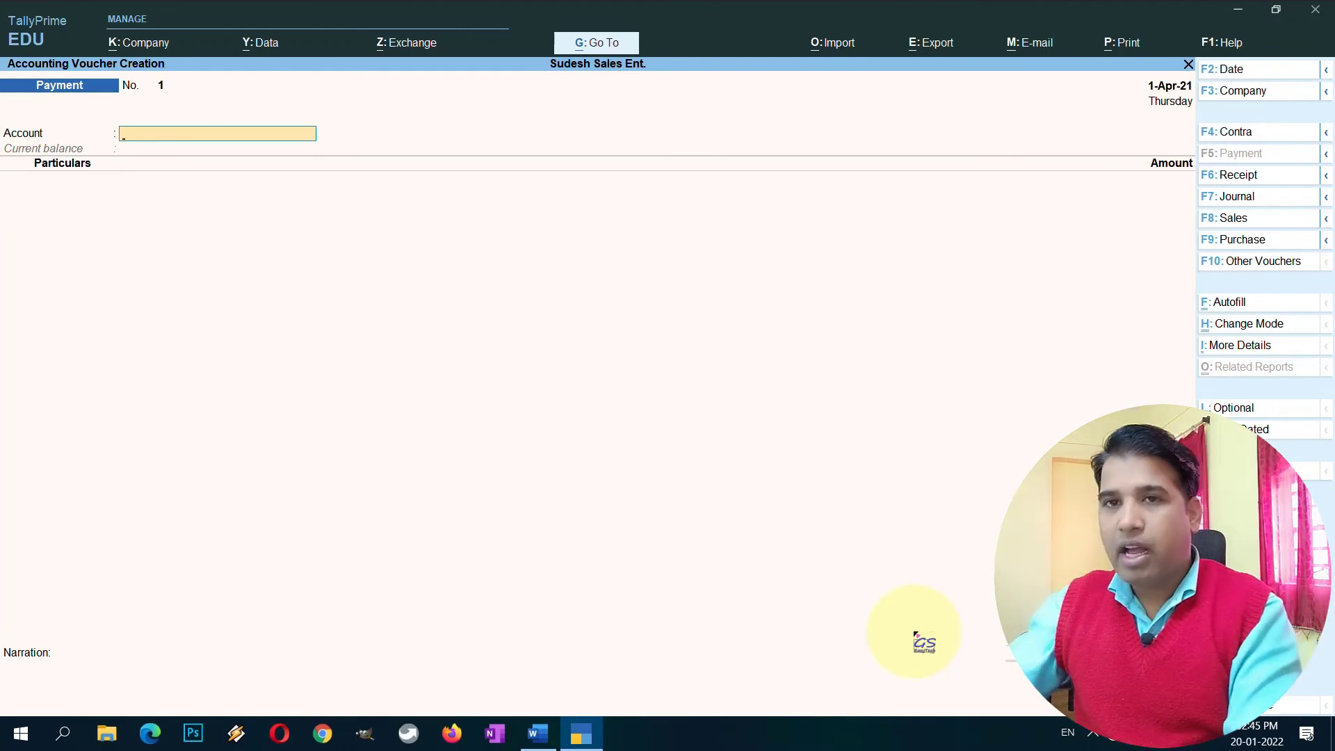
type("C")
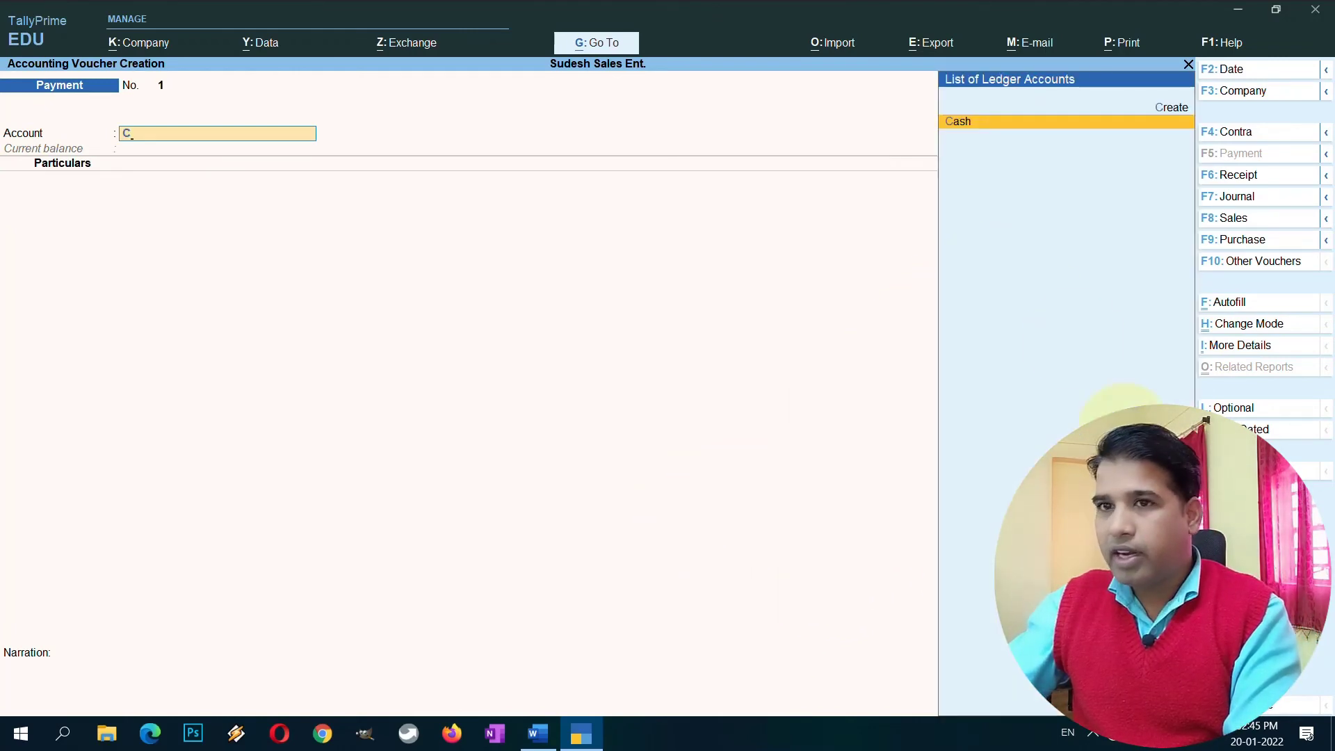
key("Return")
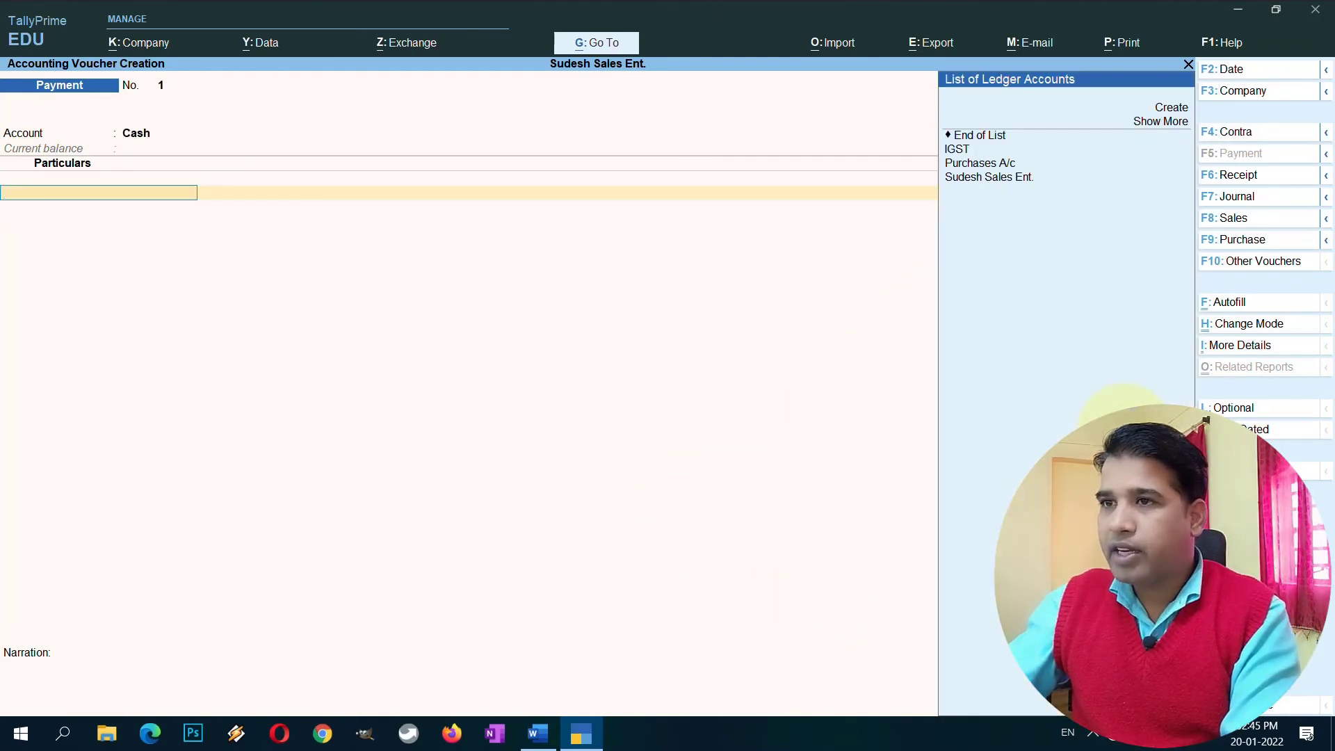
Enter Sudesh Sales Ent. as the paid party with an amount of 7080.
left_click(1003, 178)
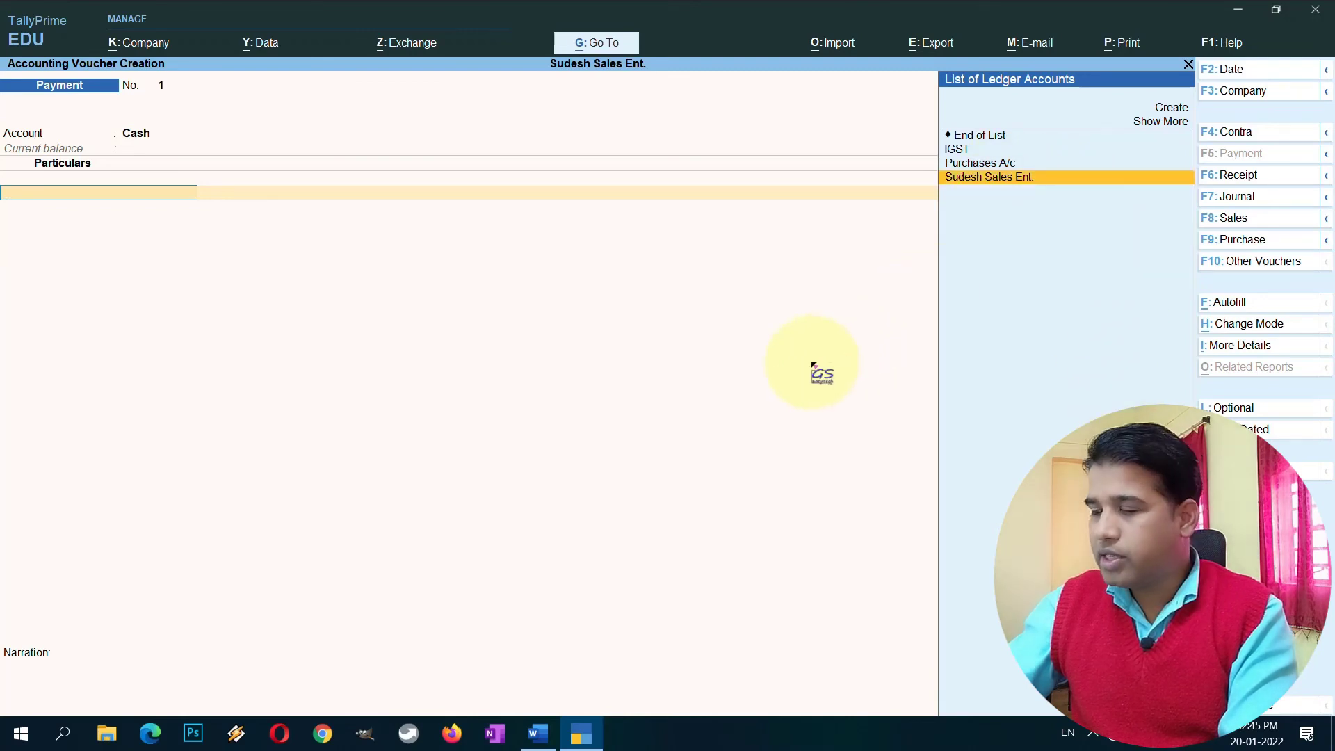
key("Return")
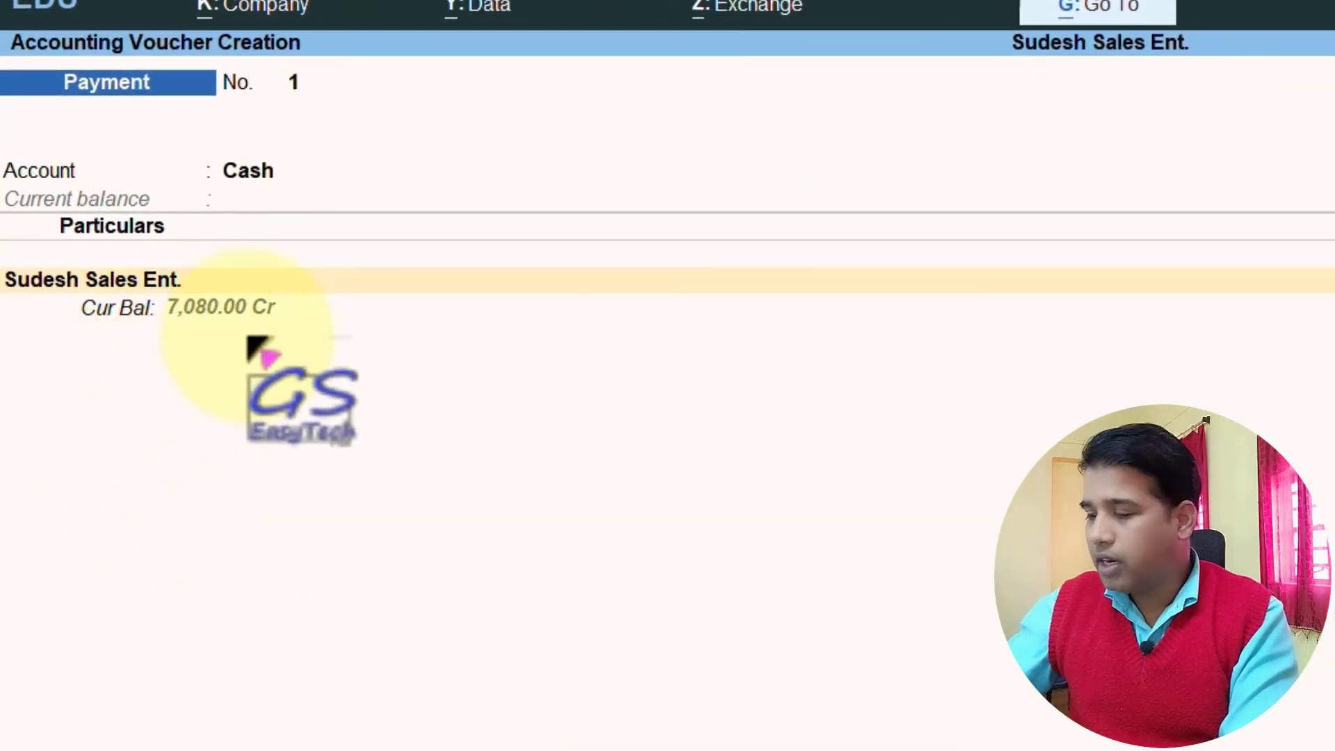
type("7080")
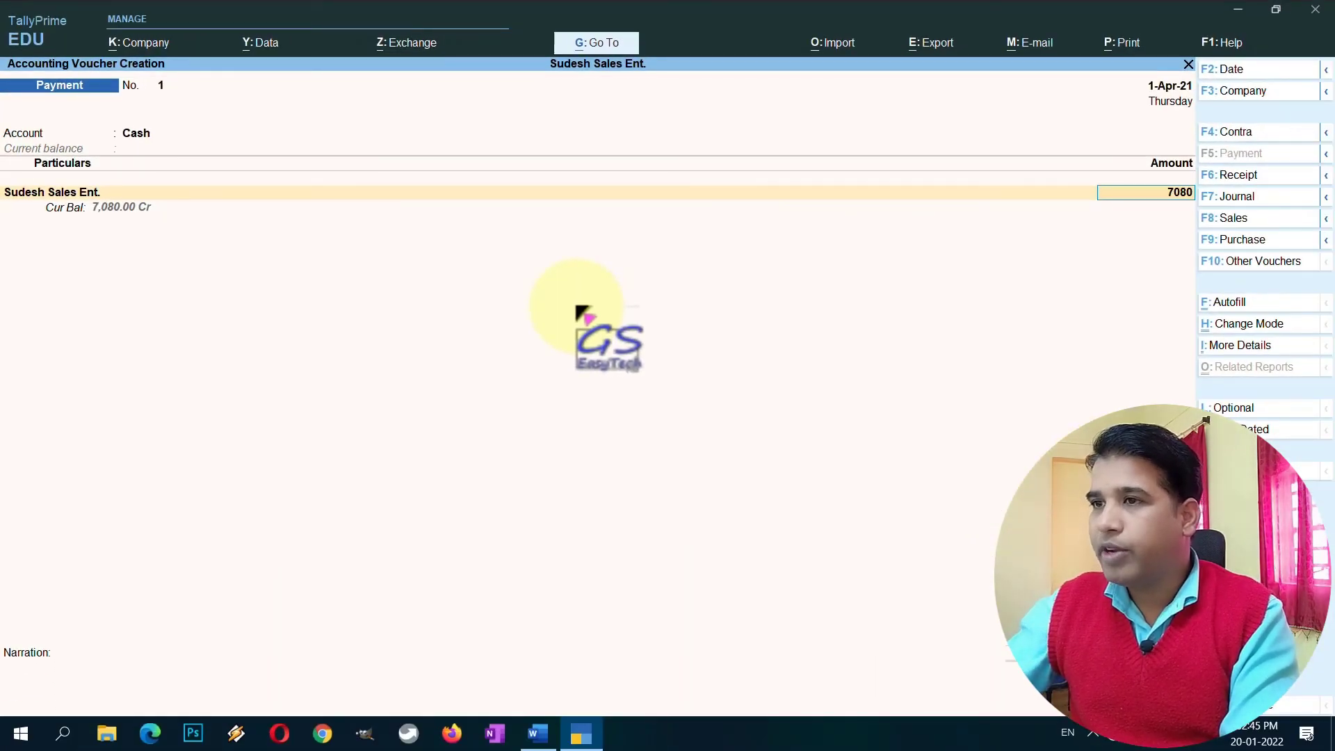
key("Return")
Allocate the payment as Agst Ref to bill SSE/SL/001 and save the voucher without a narration.
key("Return")
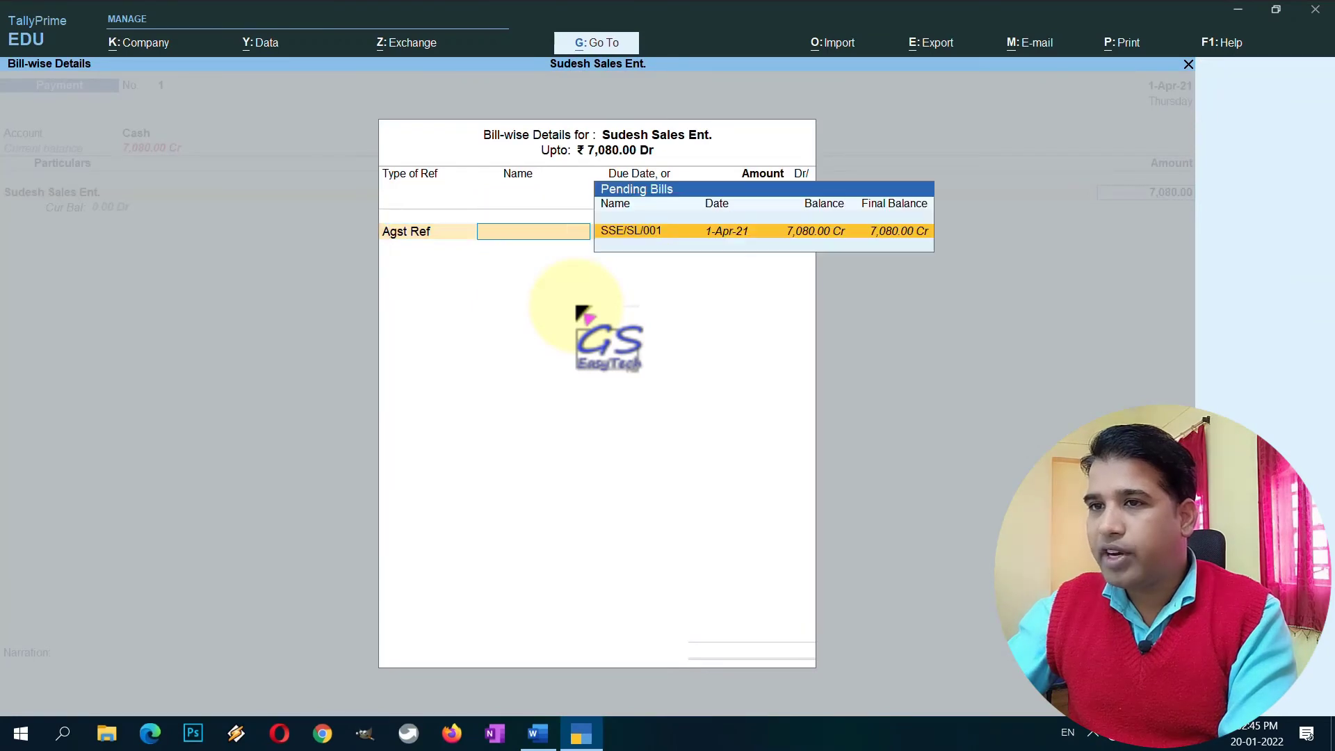
key("Return")
key("Return")
key("Return")
key("Return")
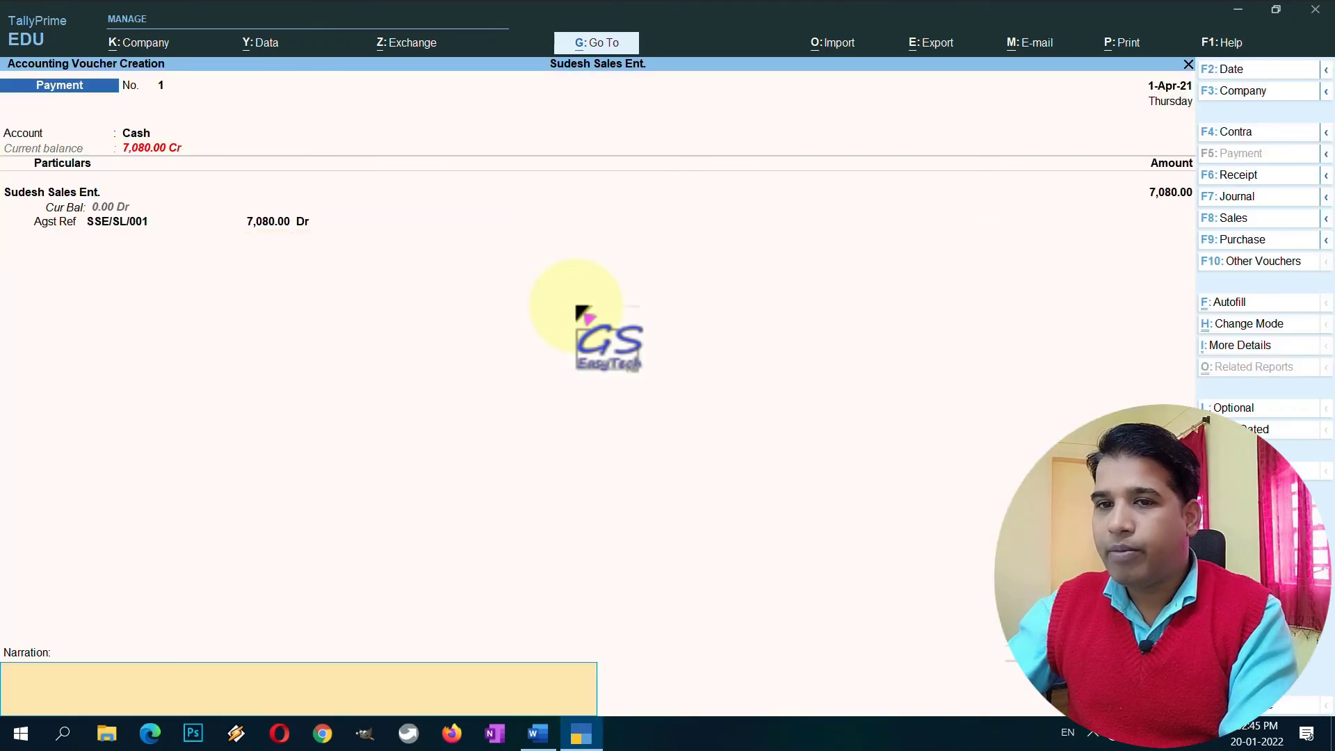
key("Return")
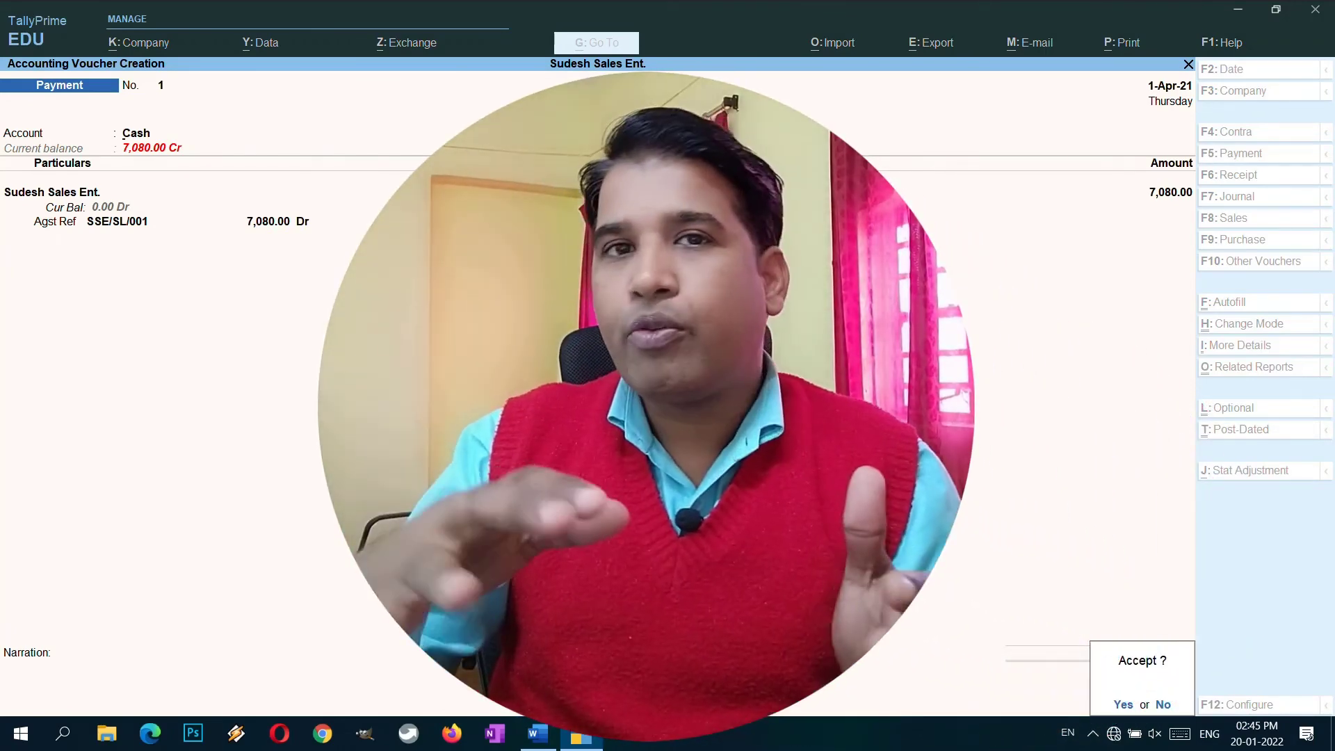
key("Return")
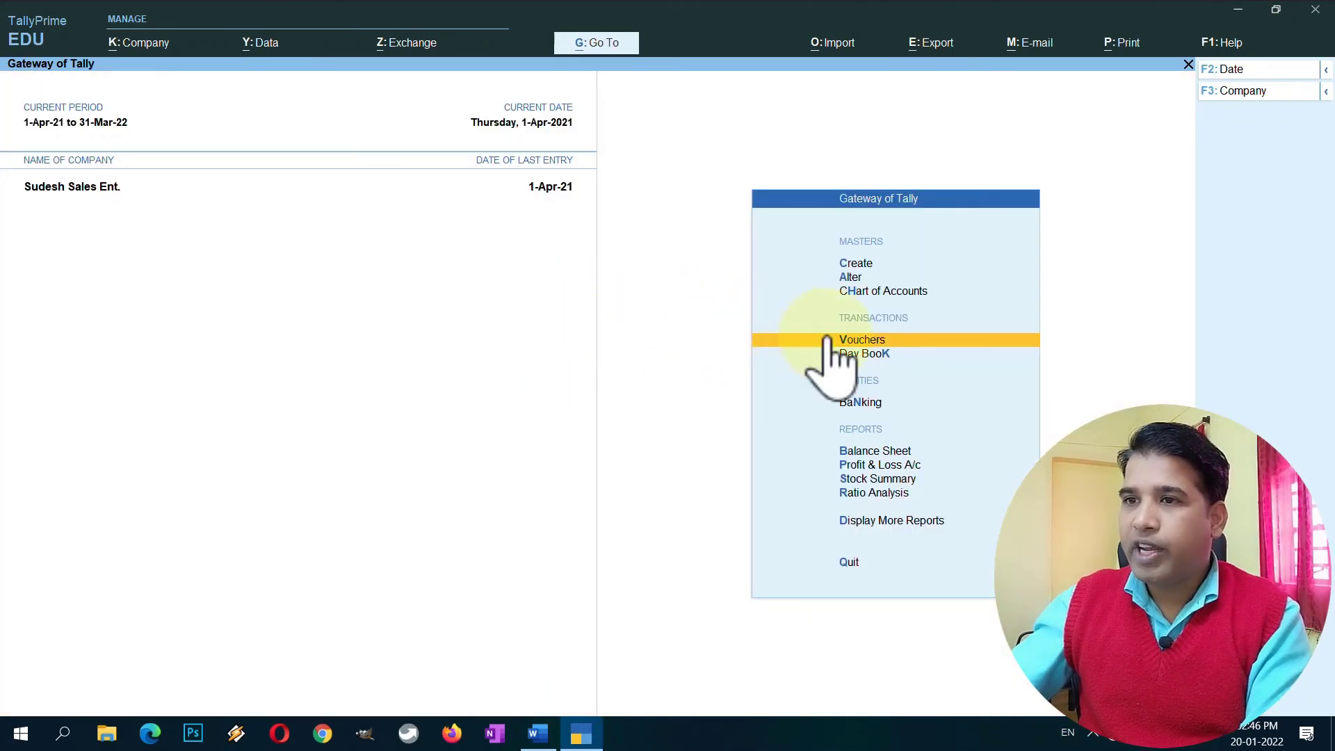
Open the Sudesh Sales Ent. ledger from the Account Books and examine its purchase credit, payment debit and closing balance.
left_click(871, 522)
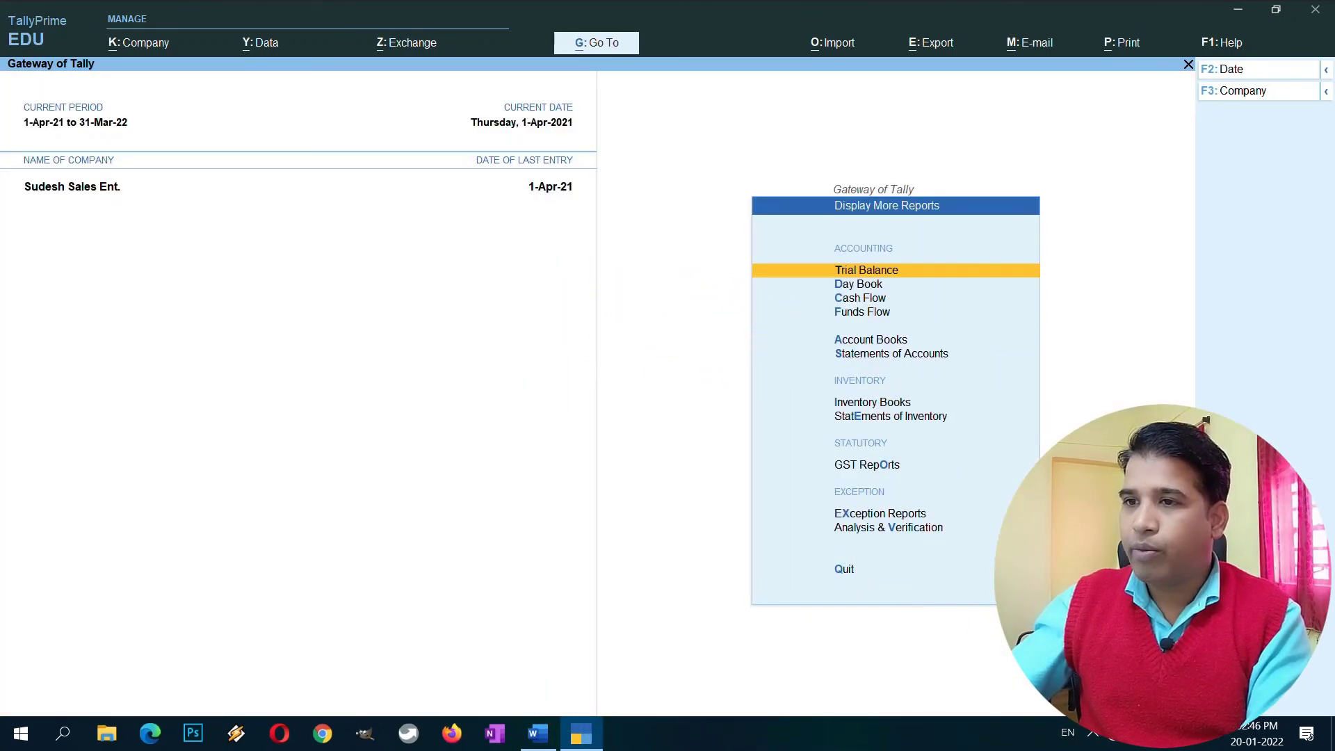
left_click(878, 342)
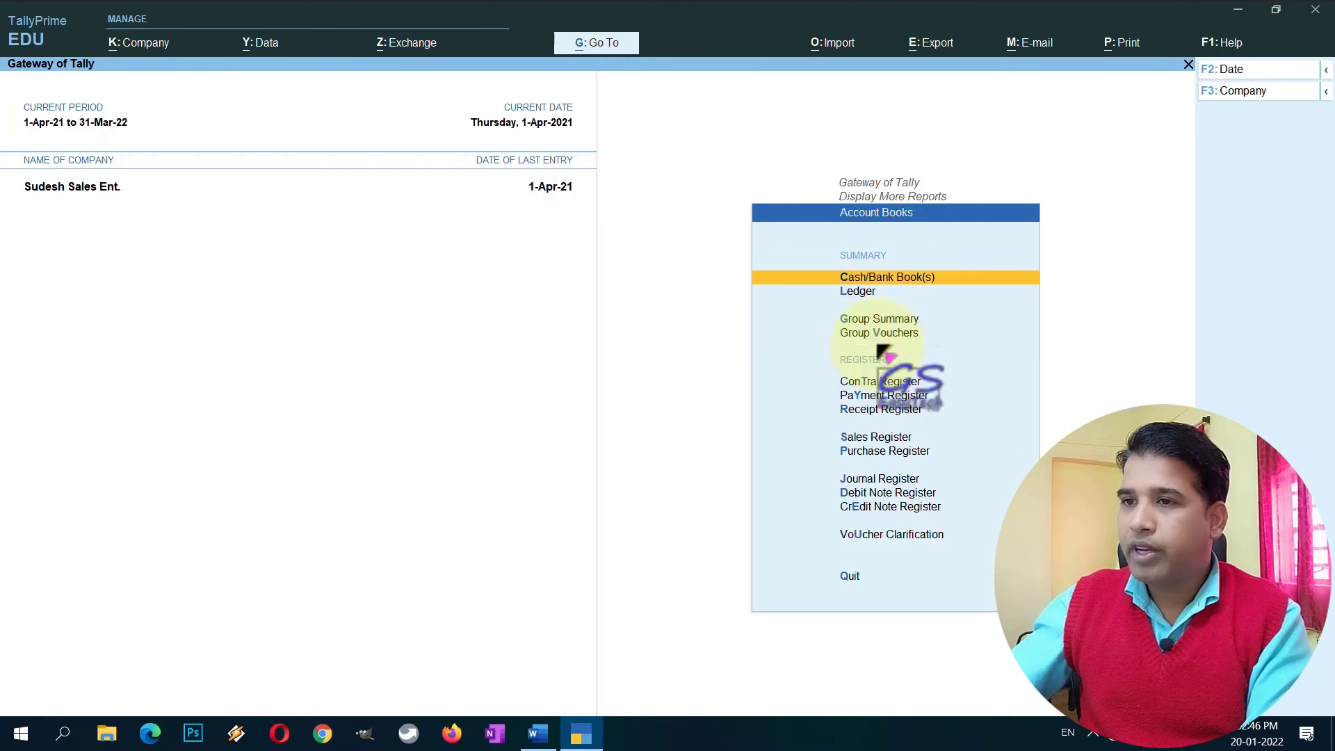
left_click(865, 292)
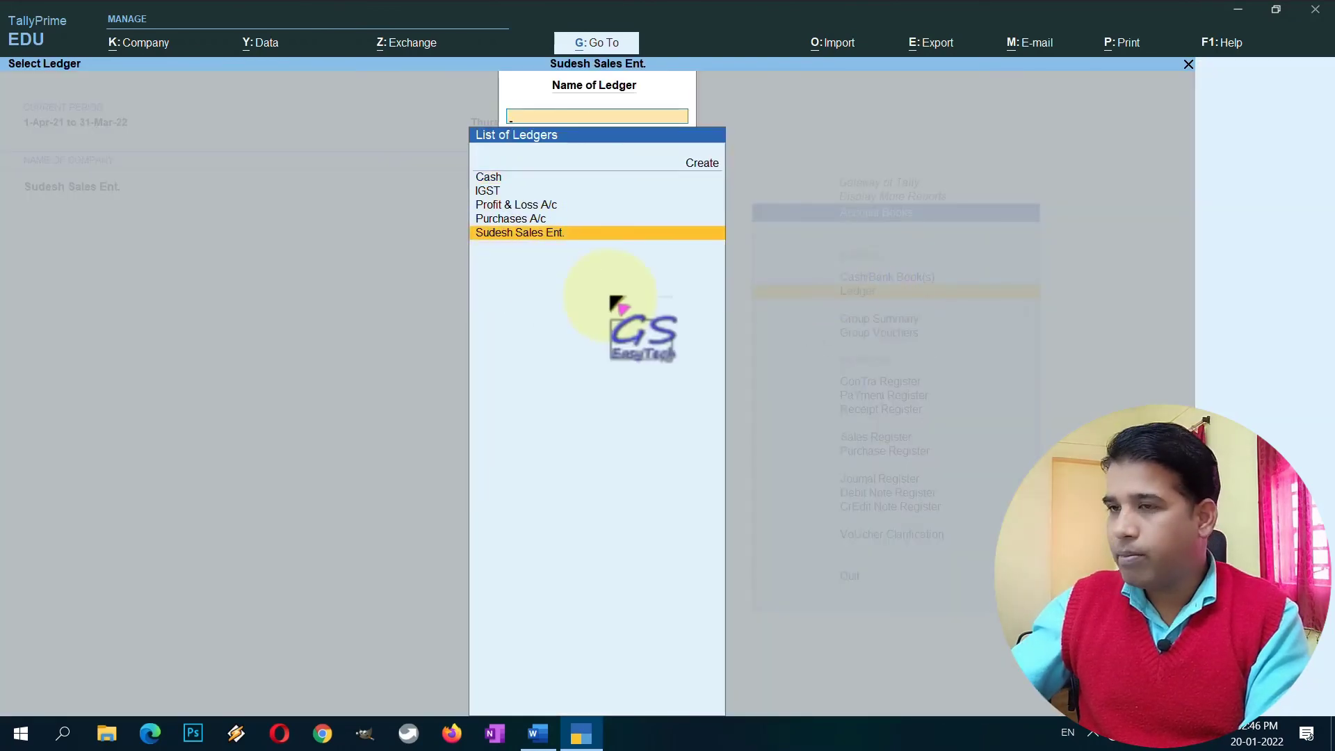
key("Return")
key("ctrl")
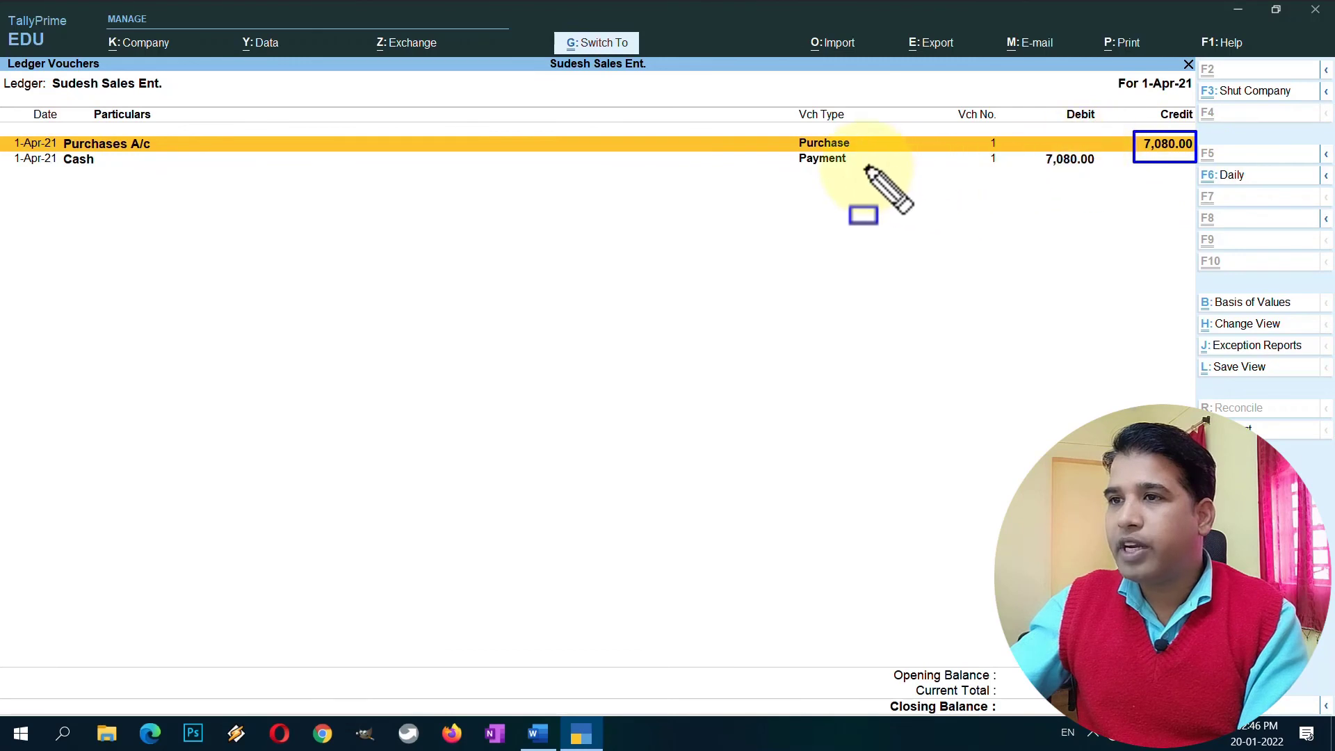
left_click_drag(1040, 148, 1100, 184)
left_click_drag(1019, 706, 1185, 724)
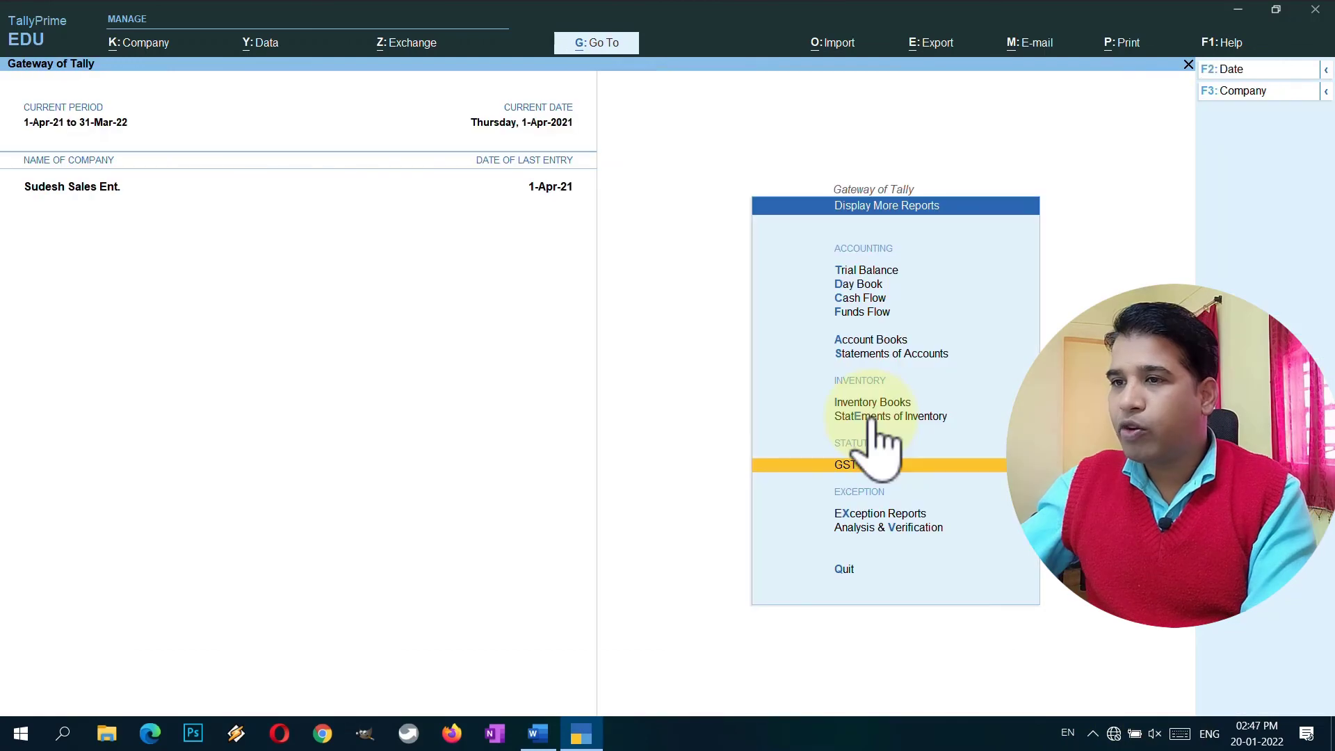
Review the Purchase Bills Pending report again and return to the Statements of Inventory.
left_click(873, 417)
left_click(868, 495)
key("Escape")
Examine the Purchase Order Outstandings for the stock item Keyboard Normal and return to the Gateway of Tally.
left_click(893, 466)
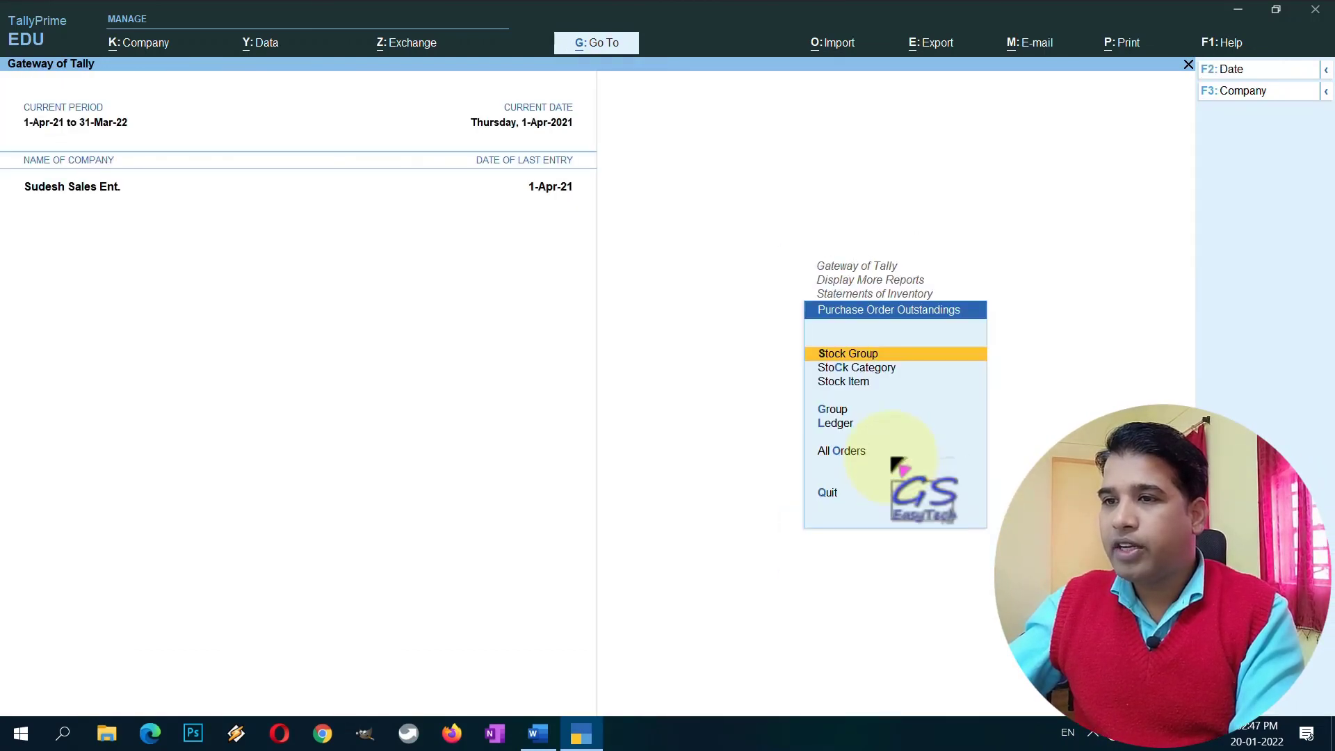
left_click(838, 382)
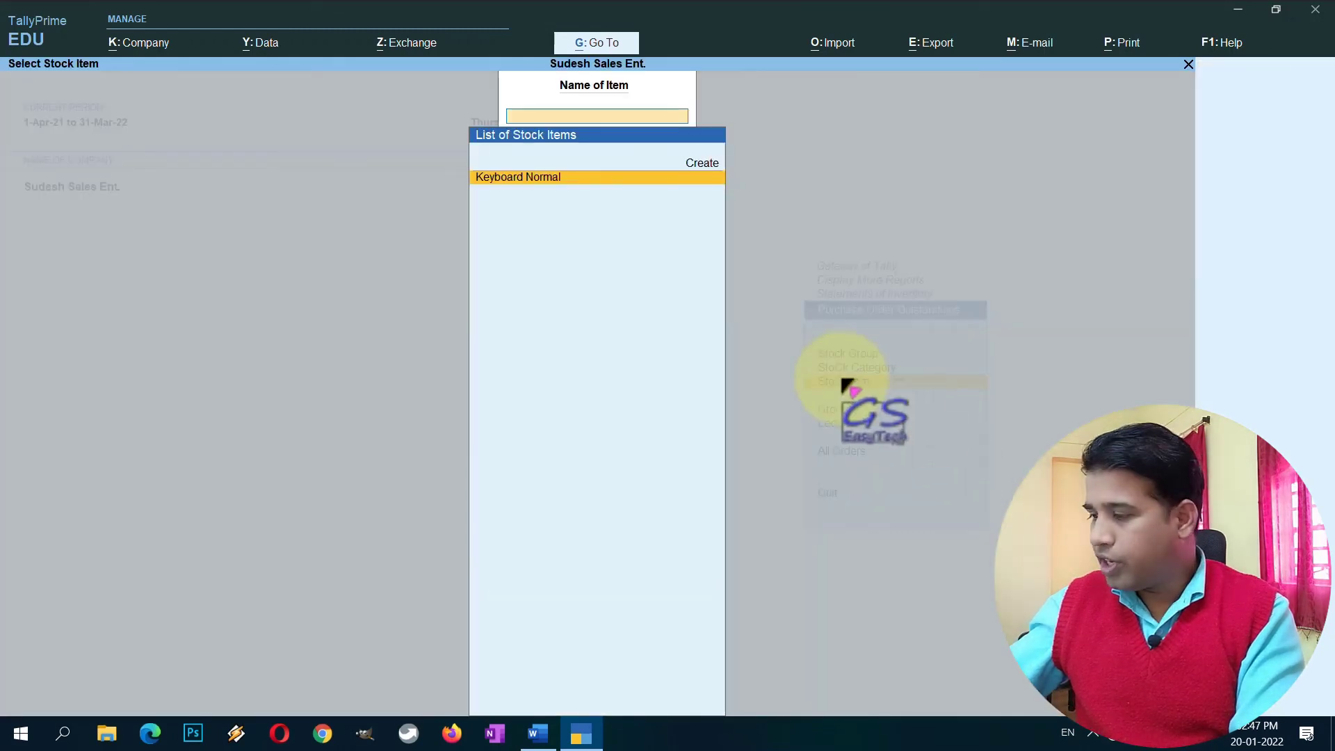
key("Return")
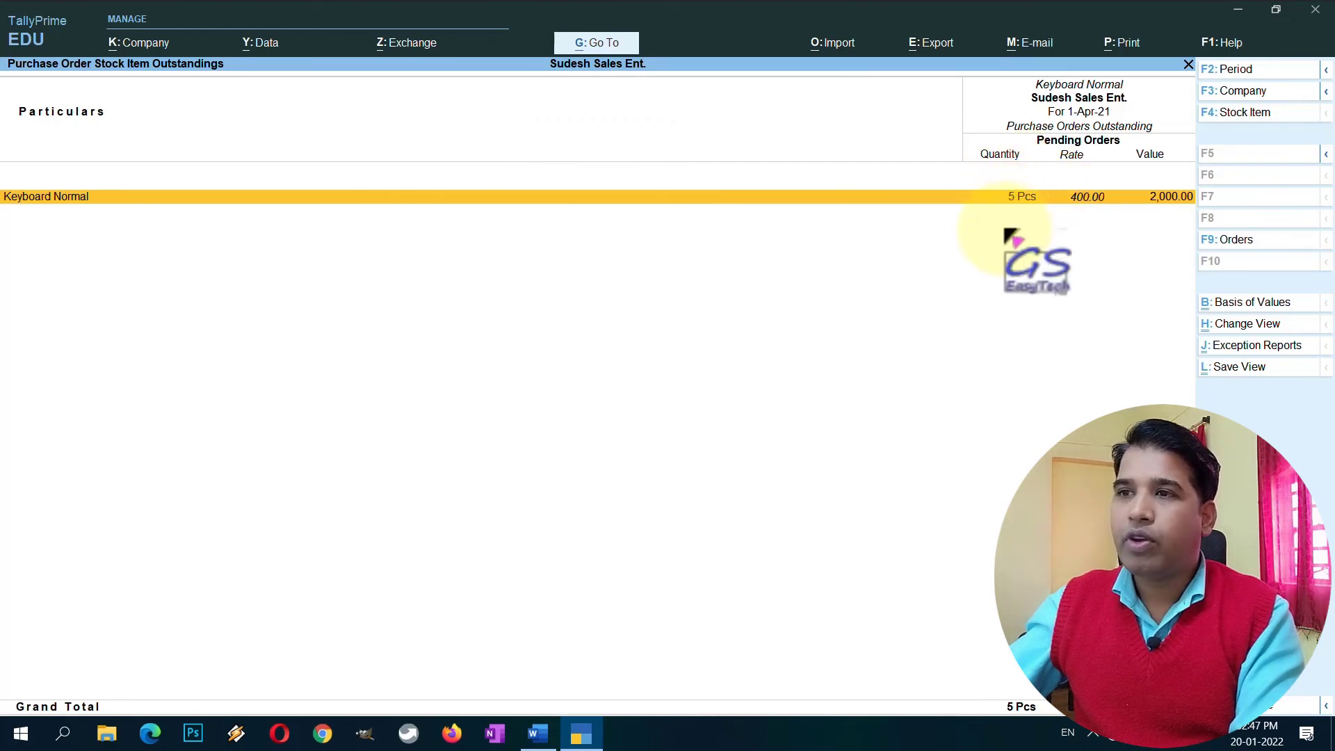
key("Escape")
key("Escape")
key("Escape")
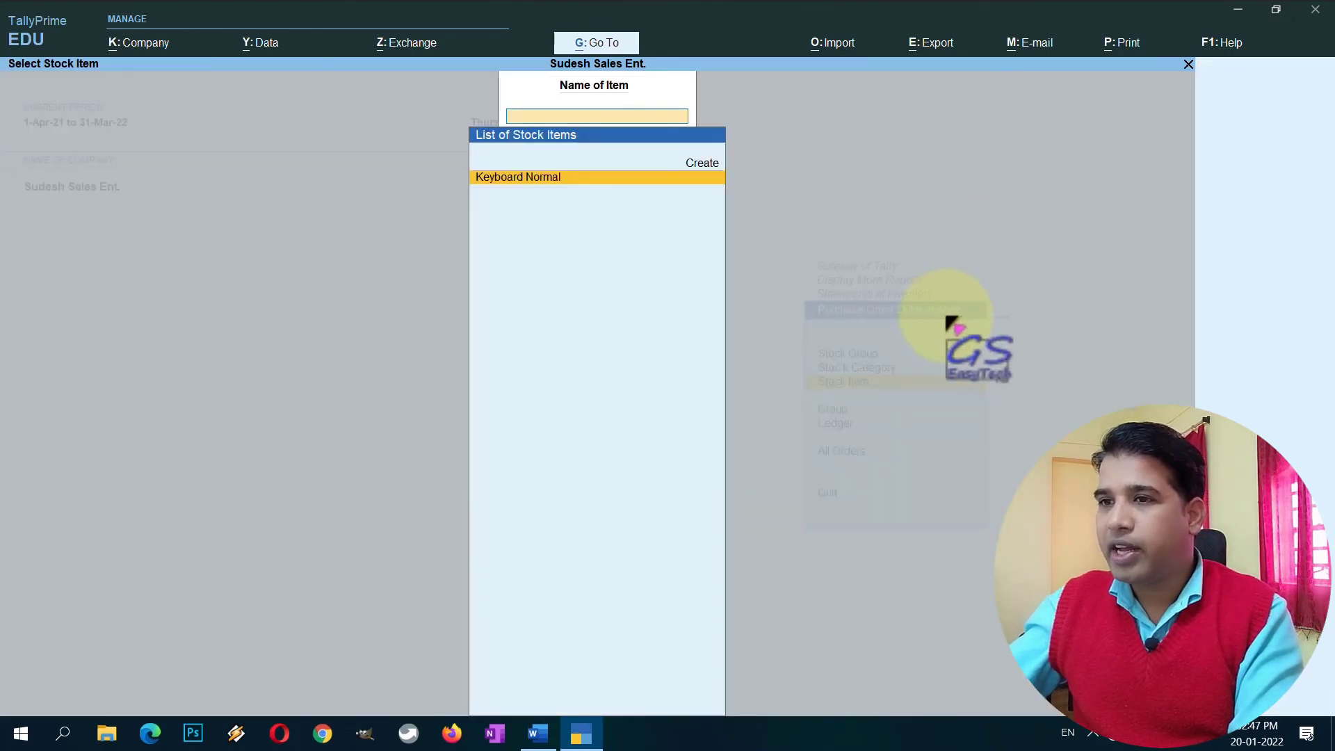
key("Escape")
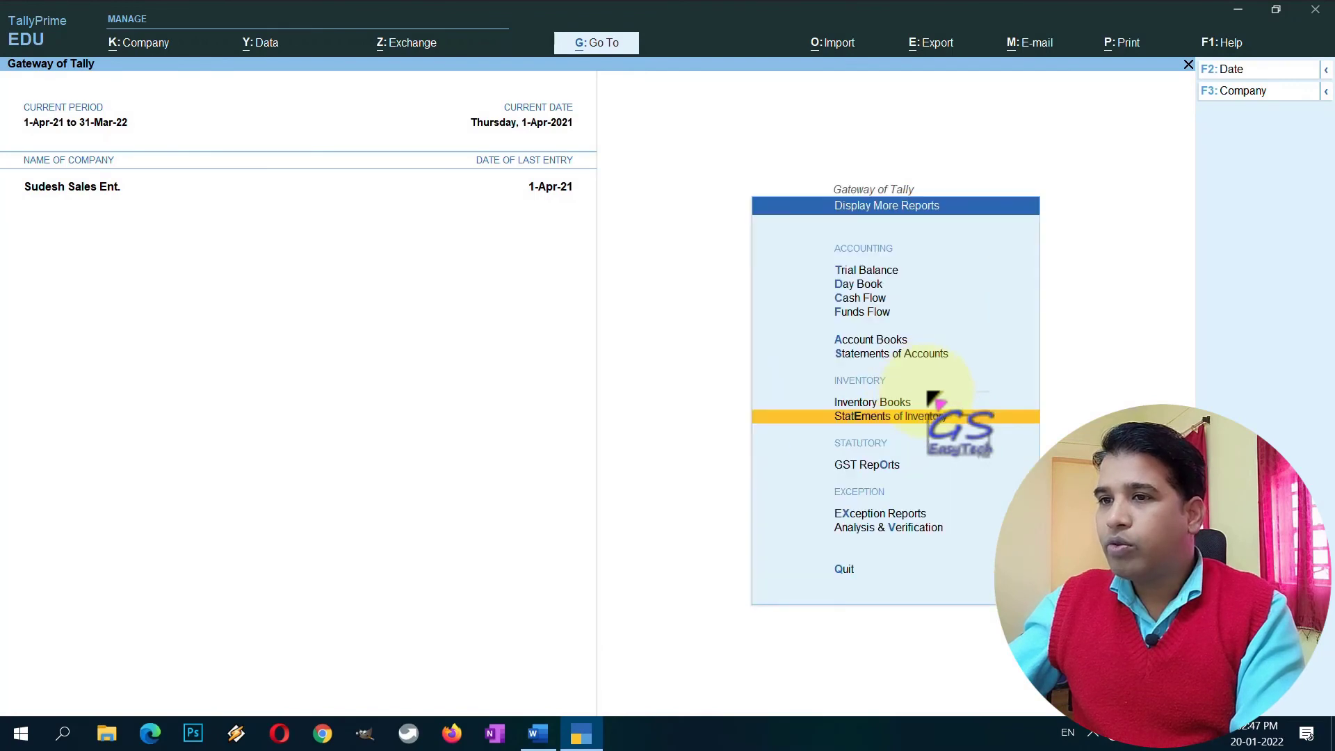
key("Escape")
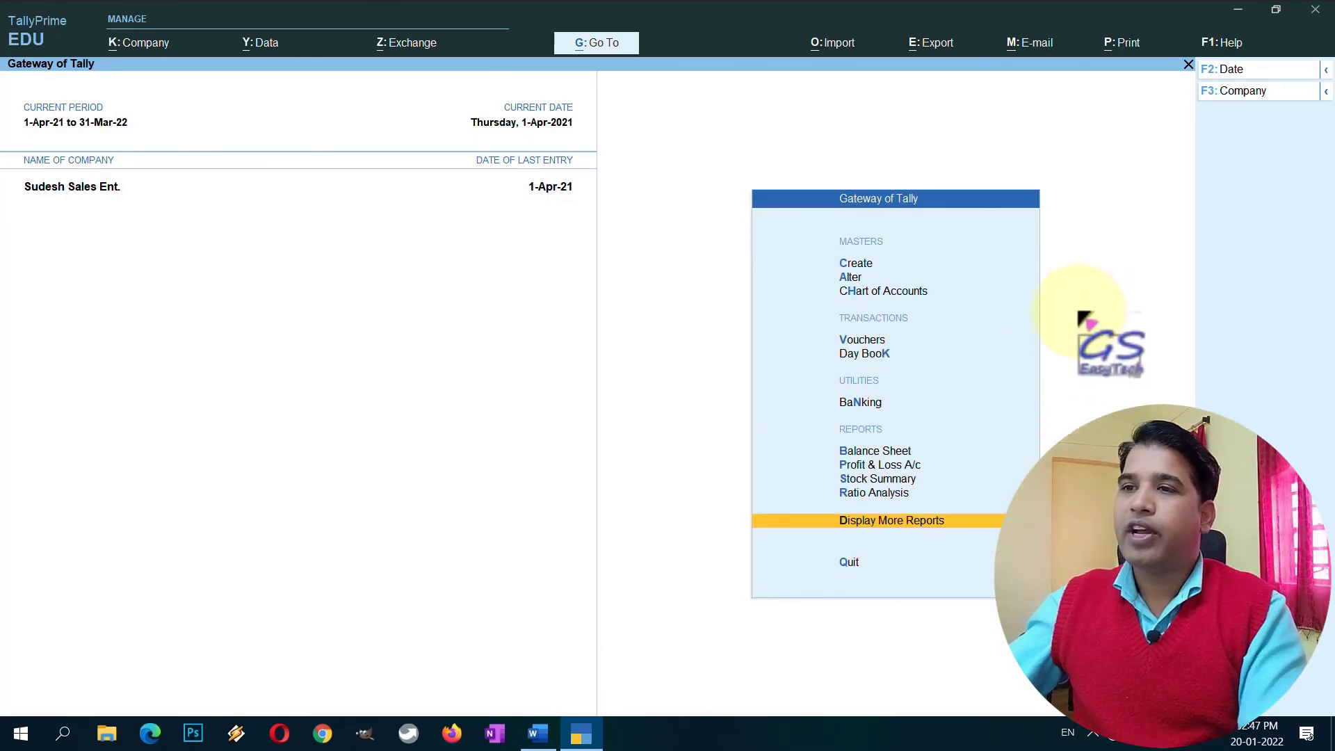